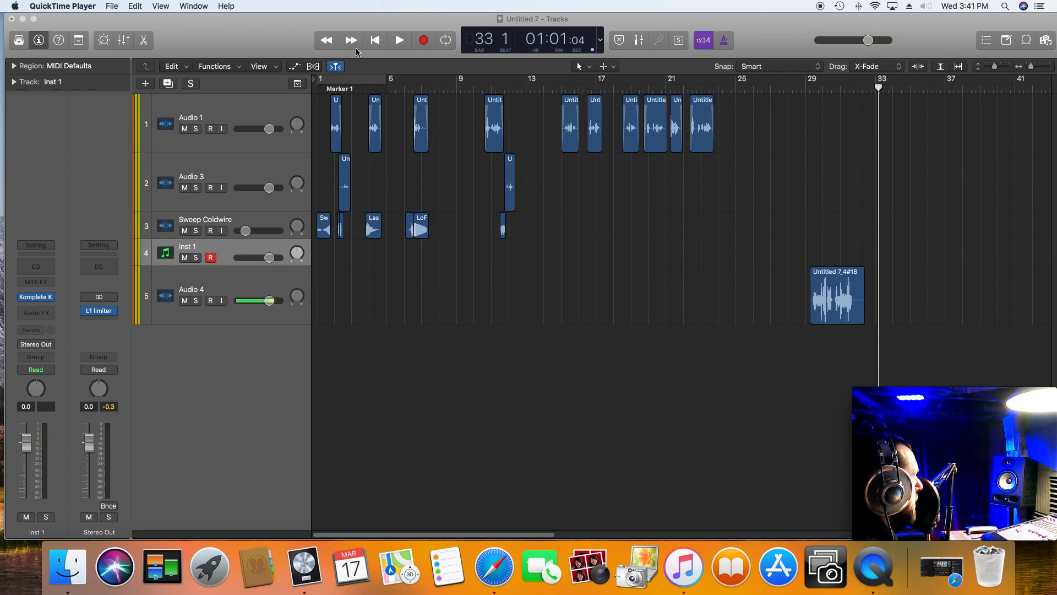
# - Play the arrangement from the beginning, skip ahead to about bar 10, and stop playback shortly after bar 12
pyautogui.click(382, 43)
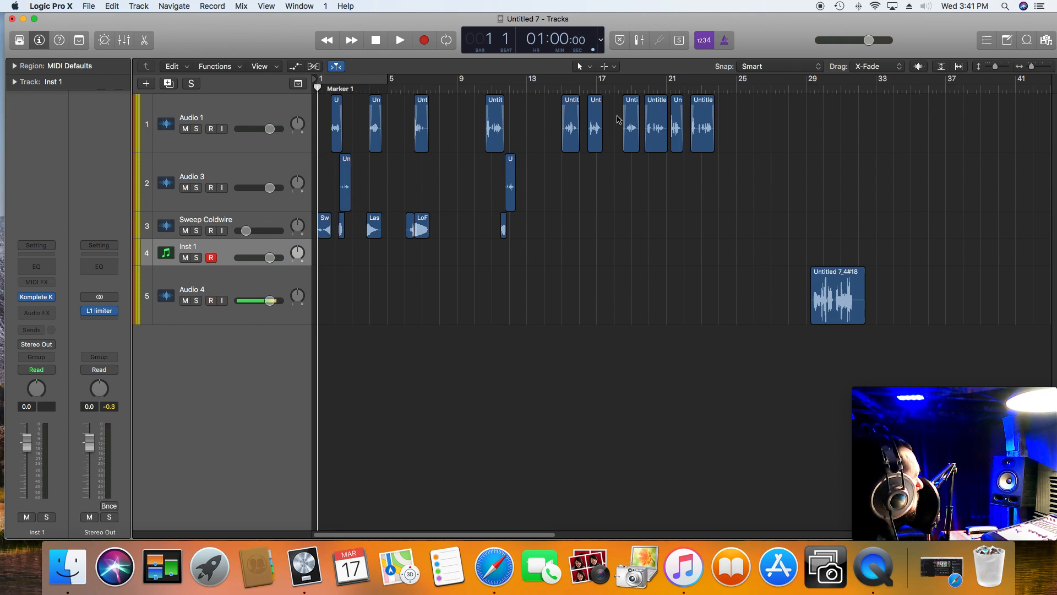
pyautogui.click(804, 89)
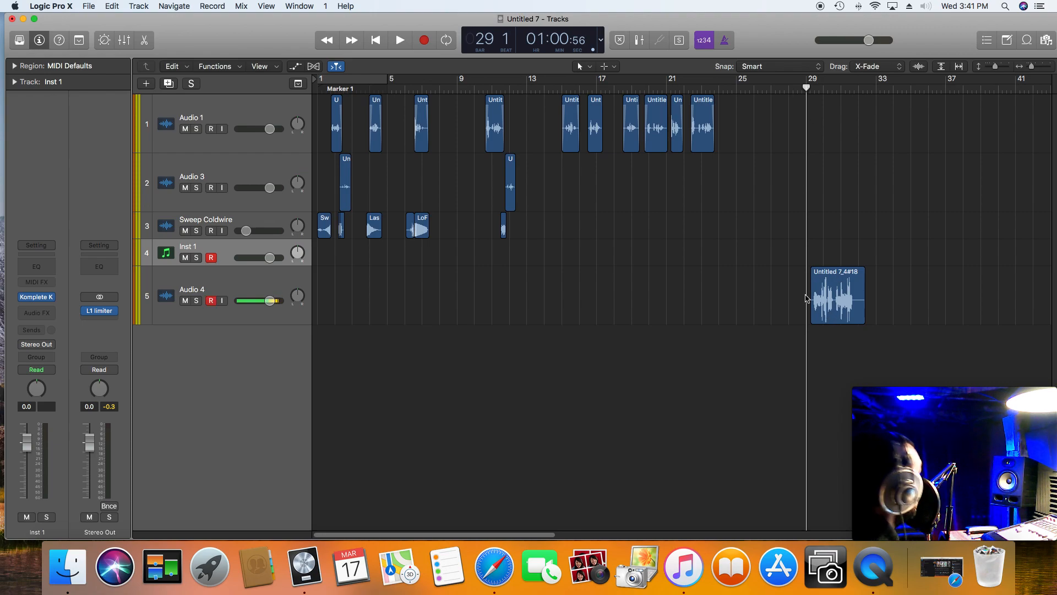
pyautogui.click(383, 44)
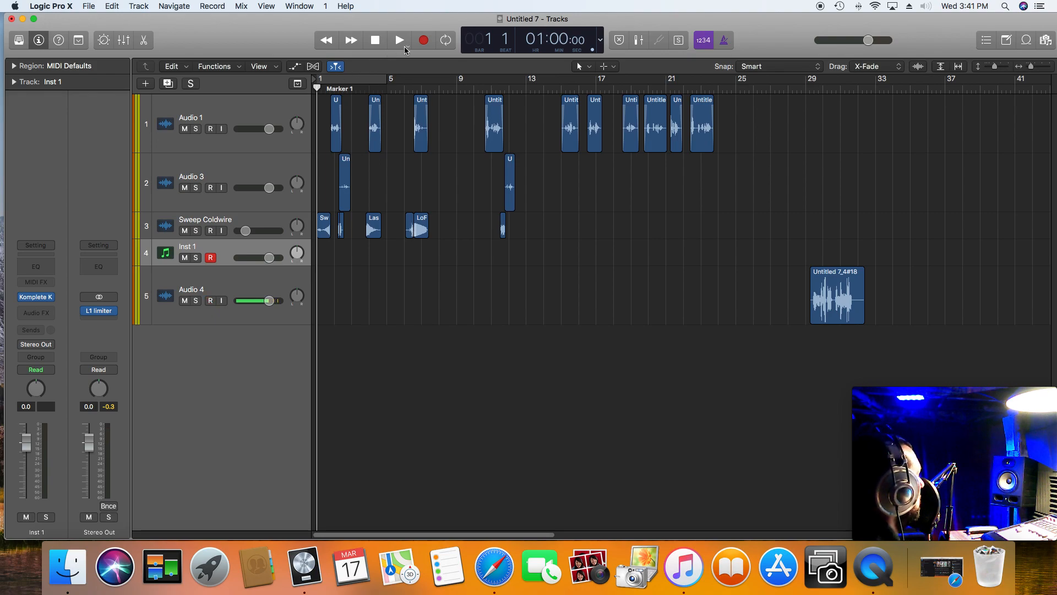
pyautogui.click(400, 42)
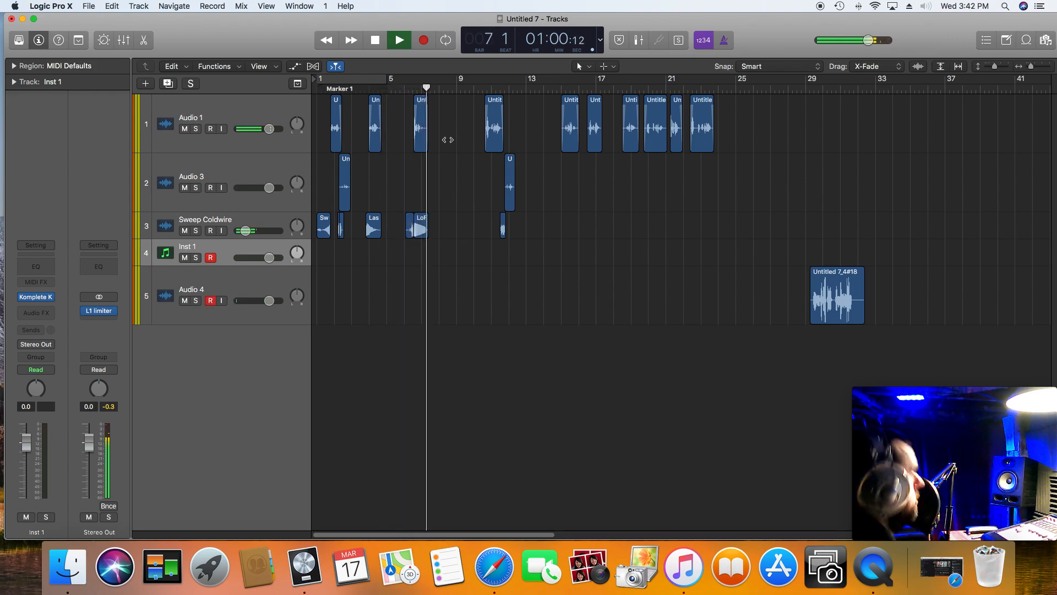
pyautogui.click(477, 88)
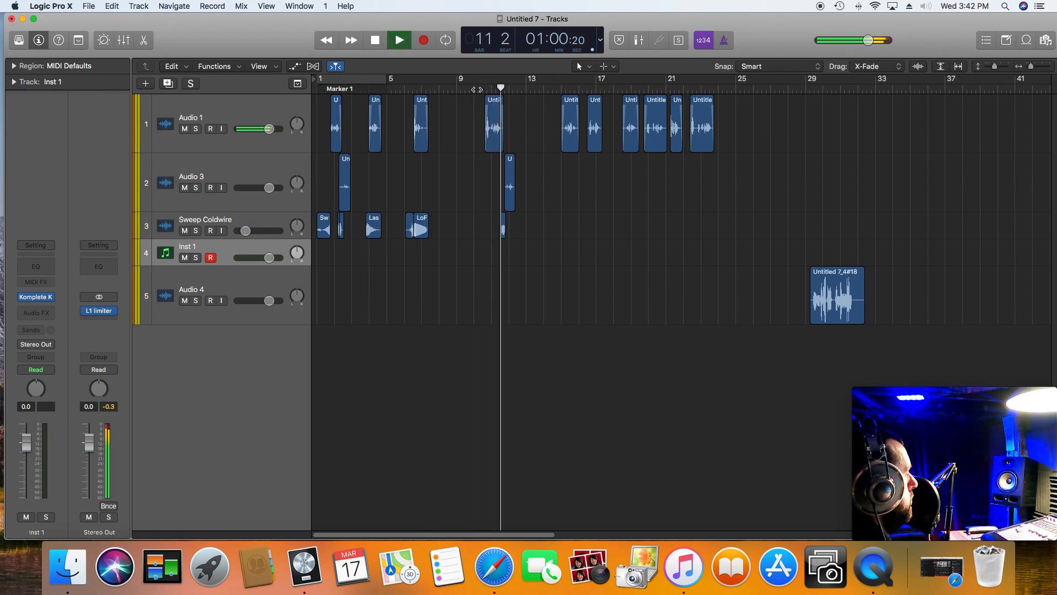
pyautogui.press('space')
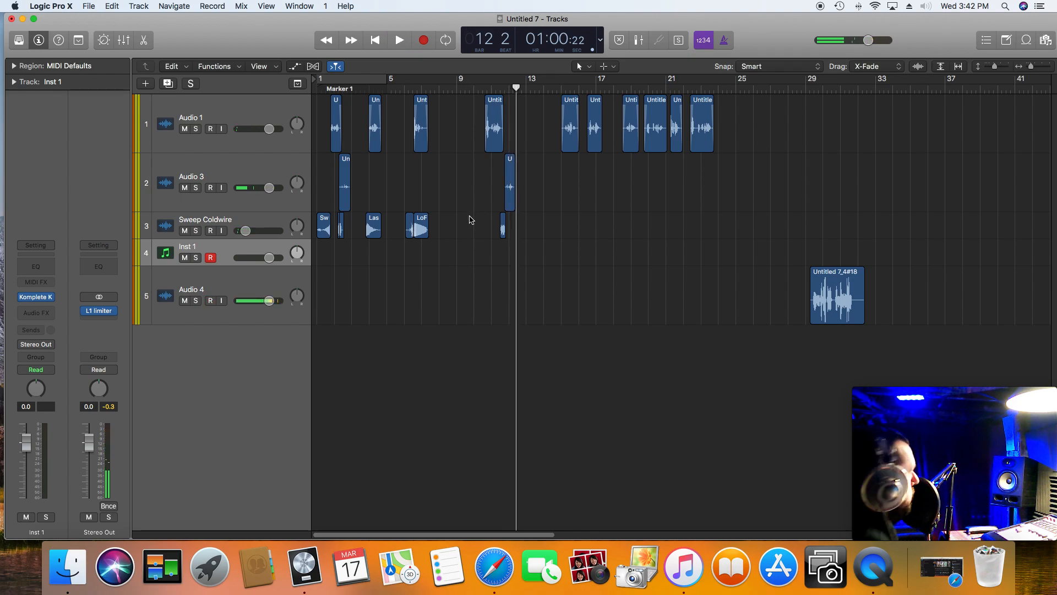
# - Audition the Audio 1 track soloed around bar 2 and turn its solo off again
pyautogui.click(293, 113)
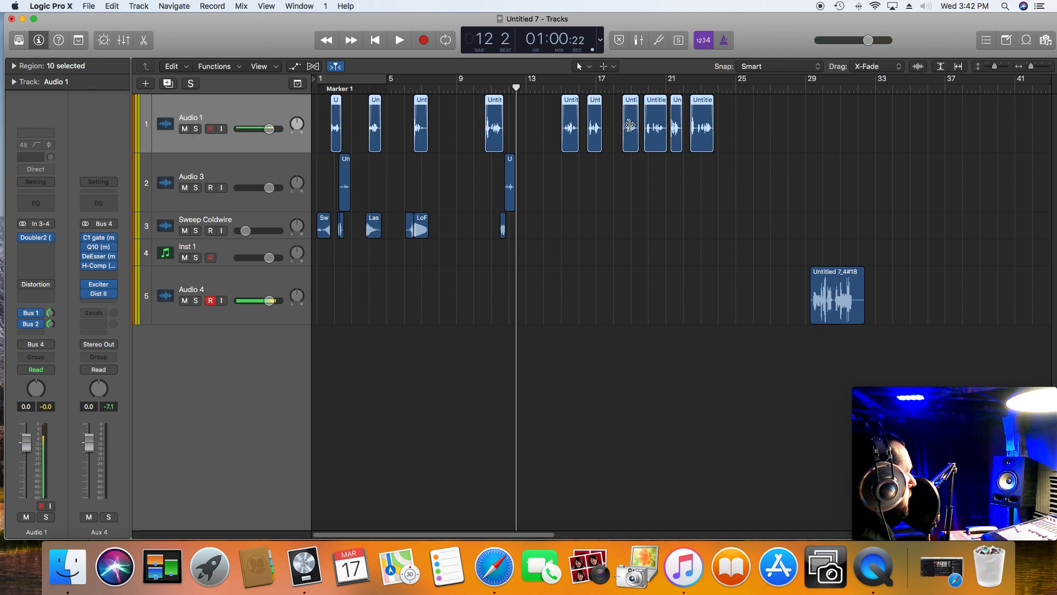
pyautogui.click(329, 91)
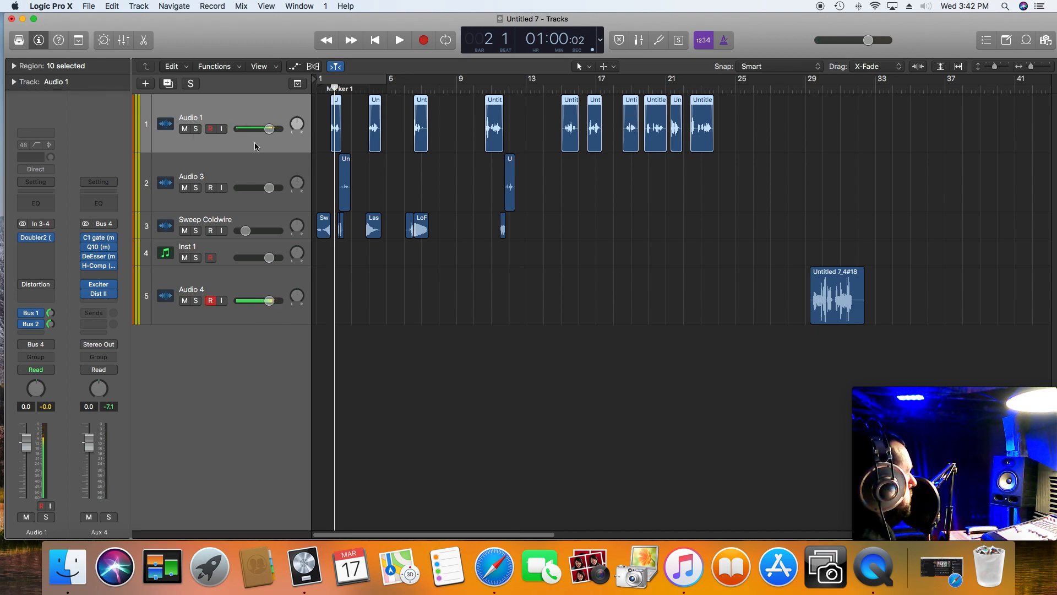
pyautogui.click(197, 128)
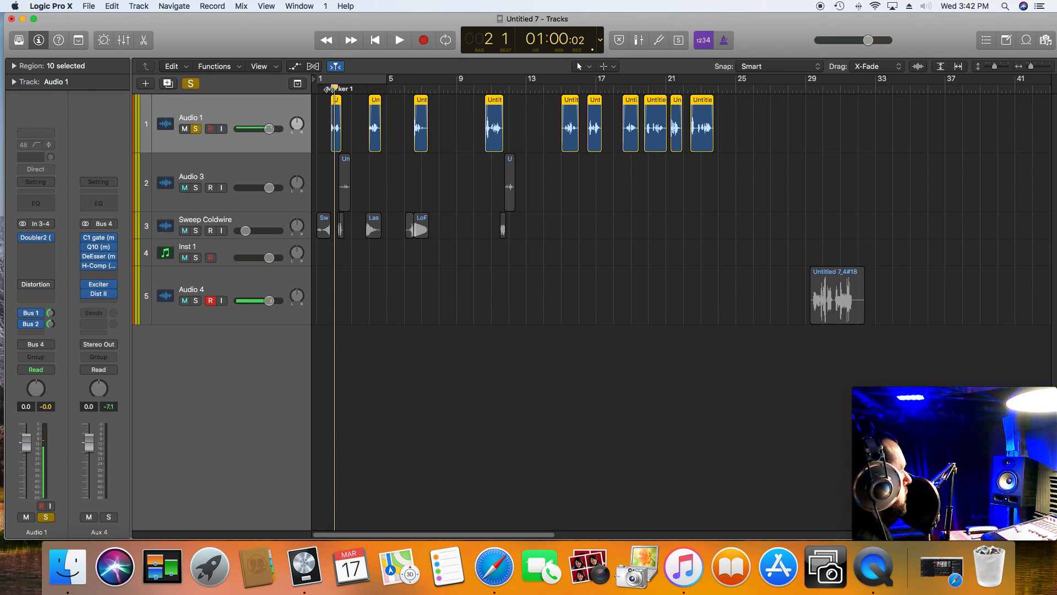
pyautogui.press('space')
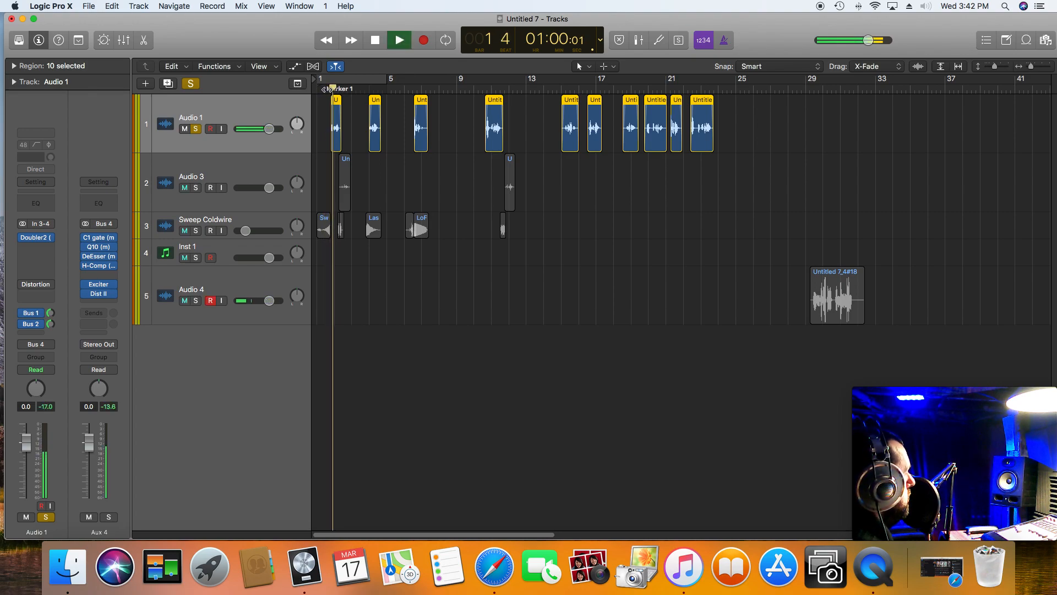
pyautogui.press('space')
pyautogui.click(195, 128)
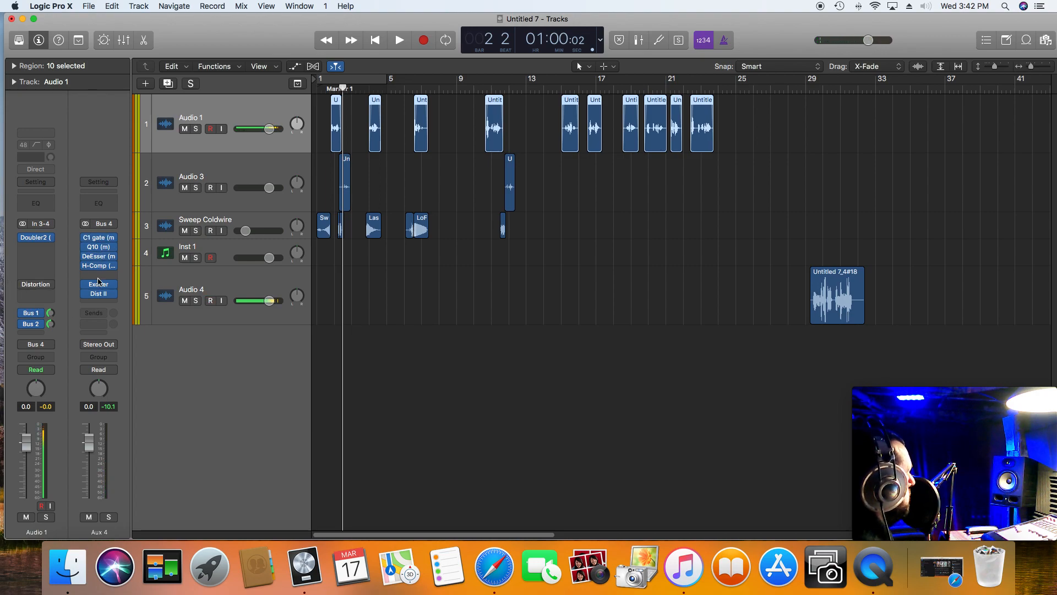
# - Review the Lead Vocal curve of the Q10 equalizer on Aux 4 and bypass the inserts on Audio 1 and Aux 4
pyautogui.click(102, 247)
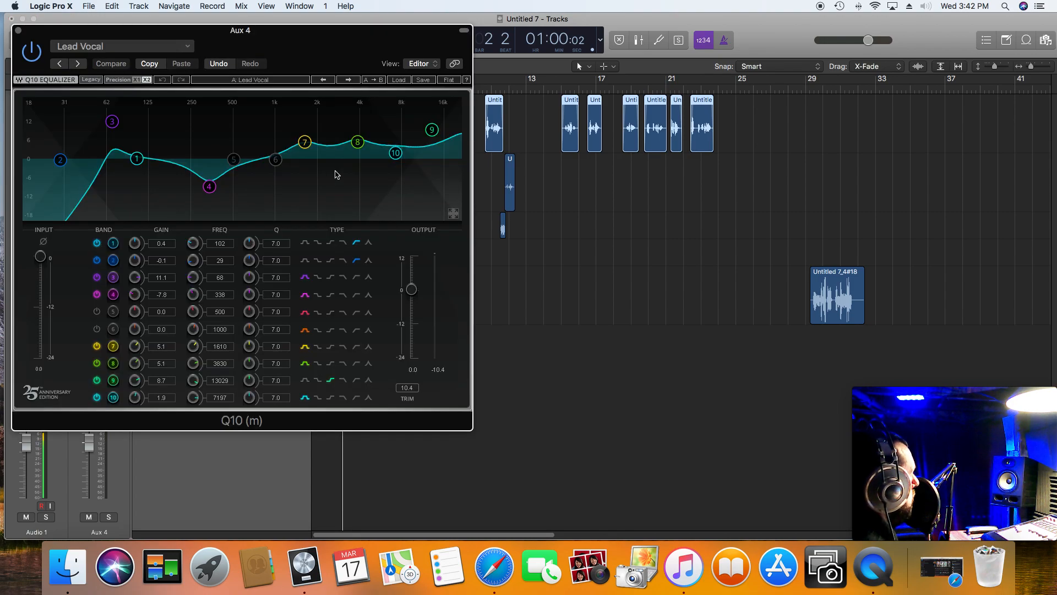
pyautogui.click(16, 30)
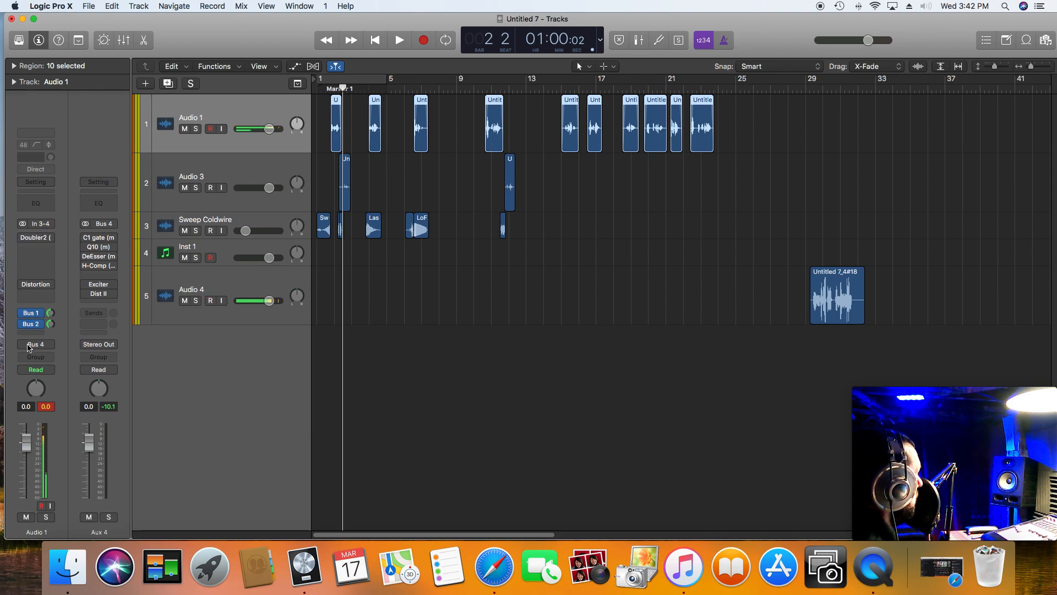
# - Bypass the Bus 1 and Bus 2 sends of Audio 1 and bring up its Bus 4 output channel, Aux 4
pyautogui.click(32, 315)
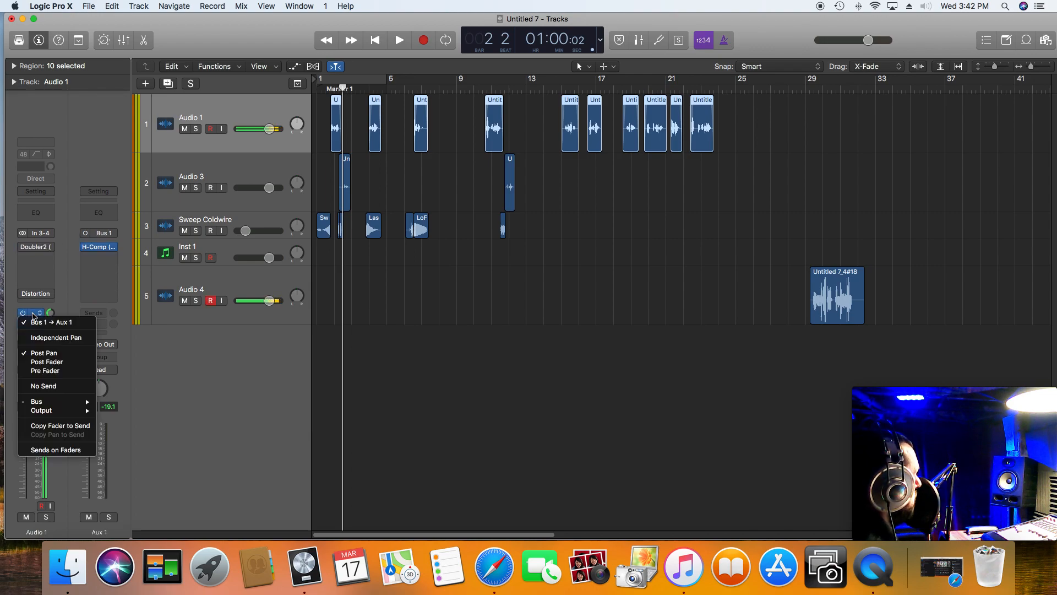
pyautogui.click(58, 301)
pyautogui.click(22, 313)
pyautogui.click(33, 325)
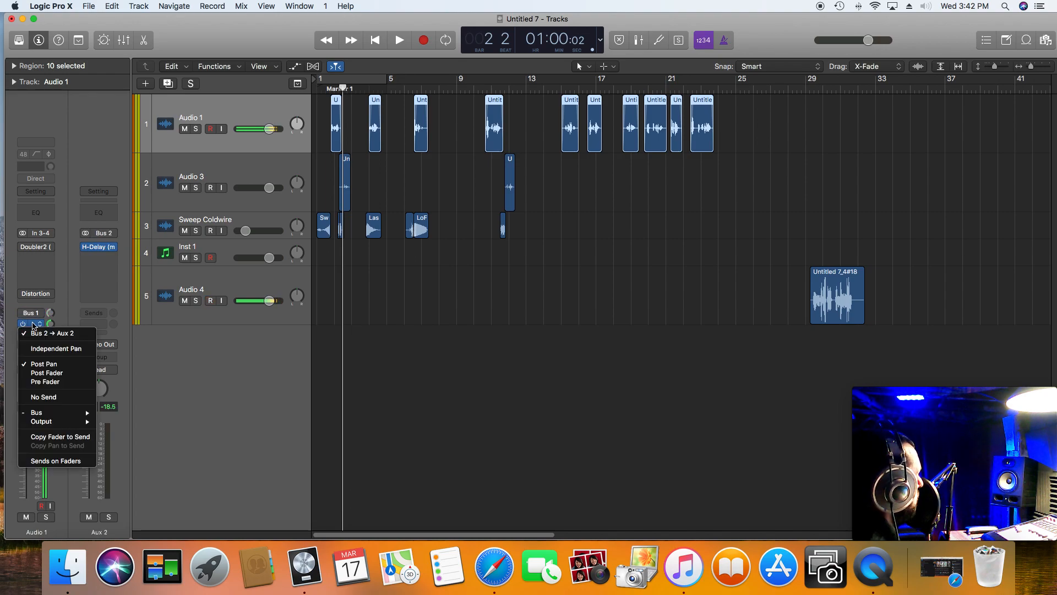
pyautogui.click(23, 327)
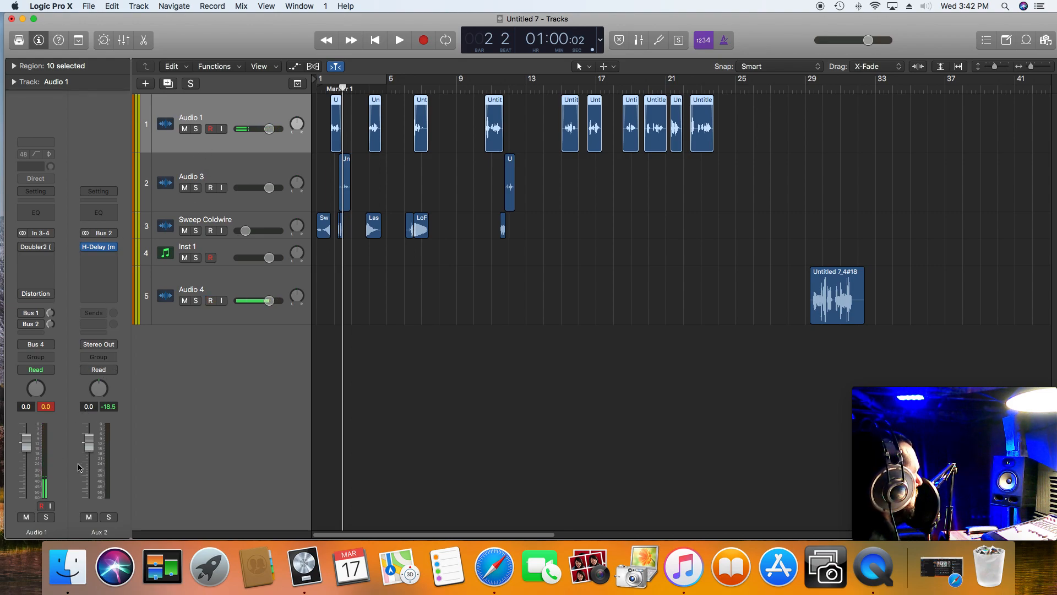
pyautogui.click(34, 345)
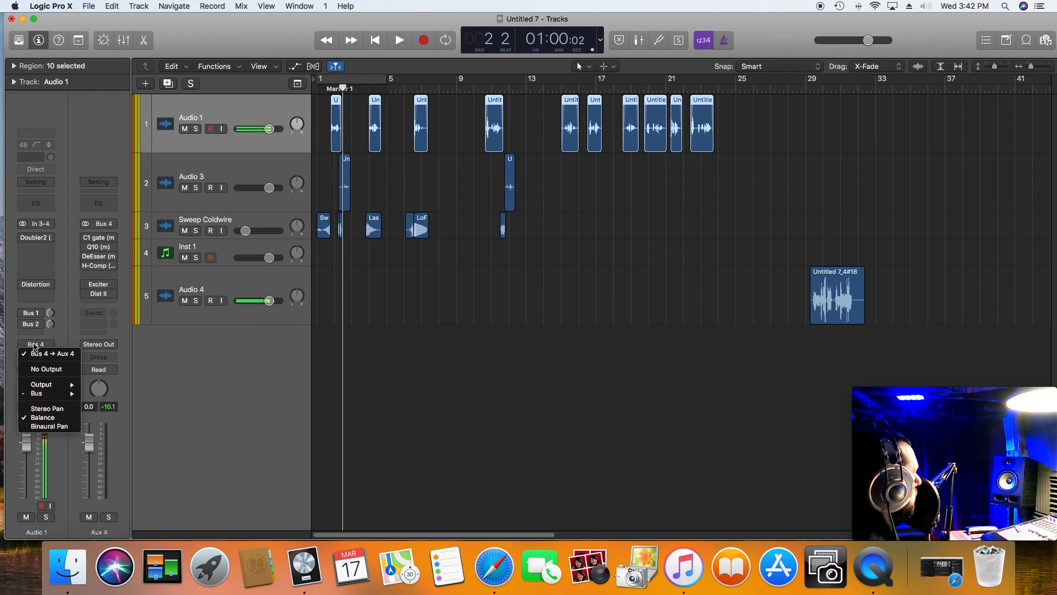
# - Play the first Audio 1 region with the effects bypassed, starting just before bar 2
pyautogui.click(333, 85)
pyautogui.moveTo(334, 89); pyautogui.dragTo(327, 90)
pyautogui.press('space')
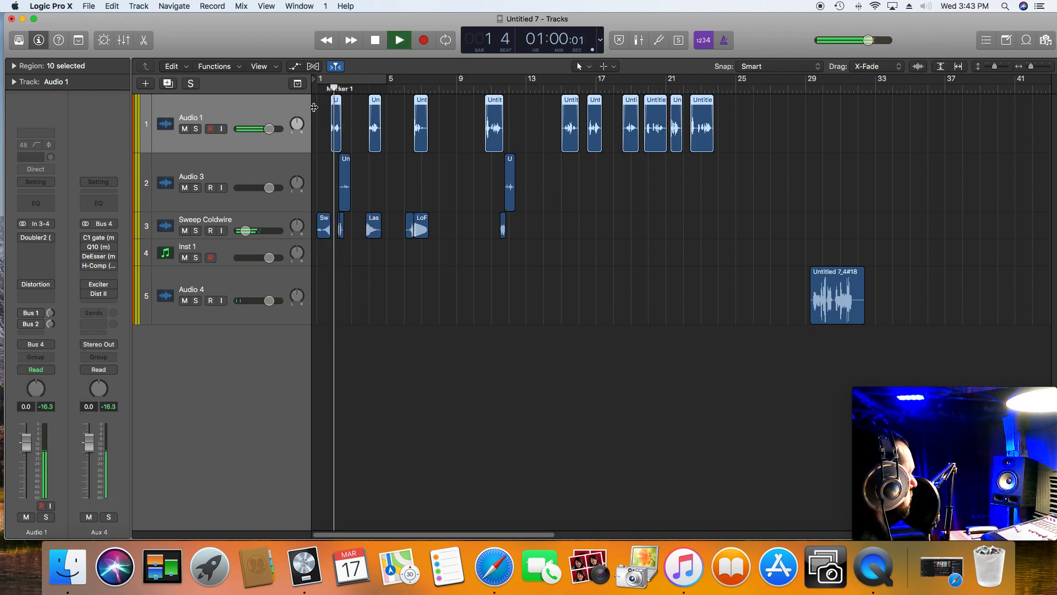
pyautogui.press('space')
# - Solo Audio 1, play its first region, and set an active cycle range around that region near bar 2
pyautogui.click(196, 128)
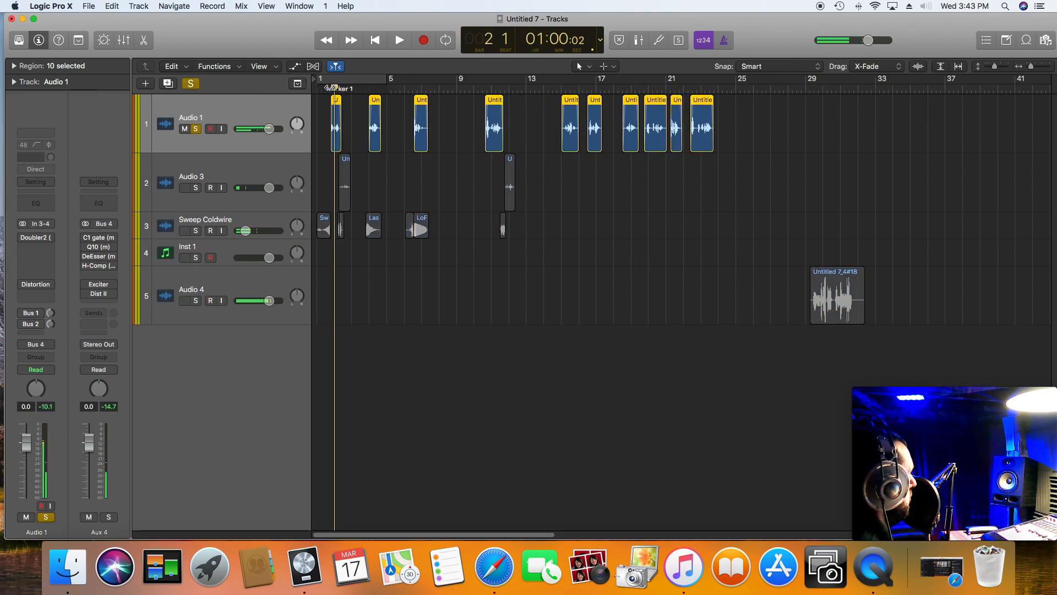
pyautogui.press('space')
pyautogui.press('Return')
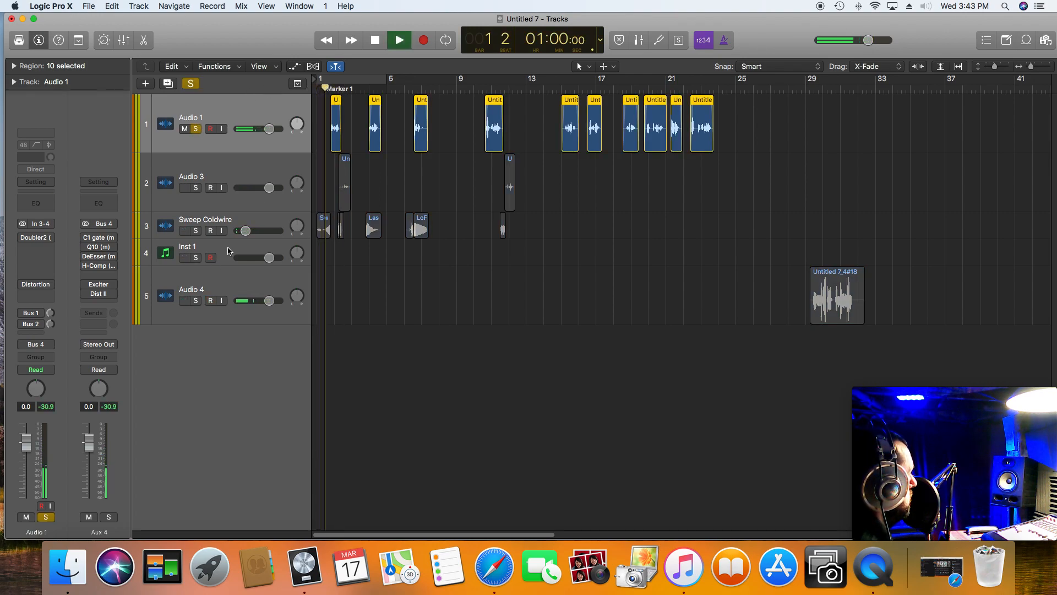
pyautogui.press('space')
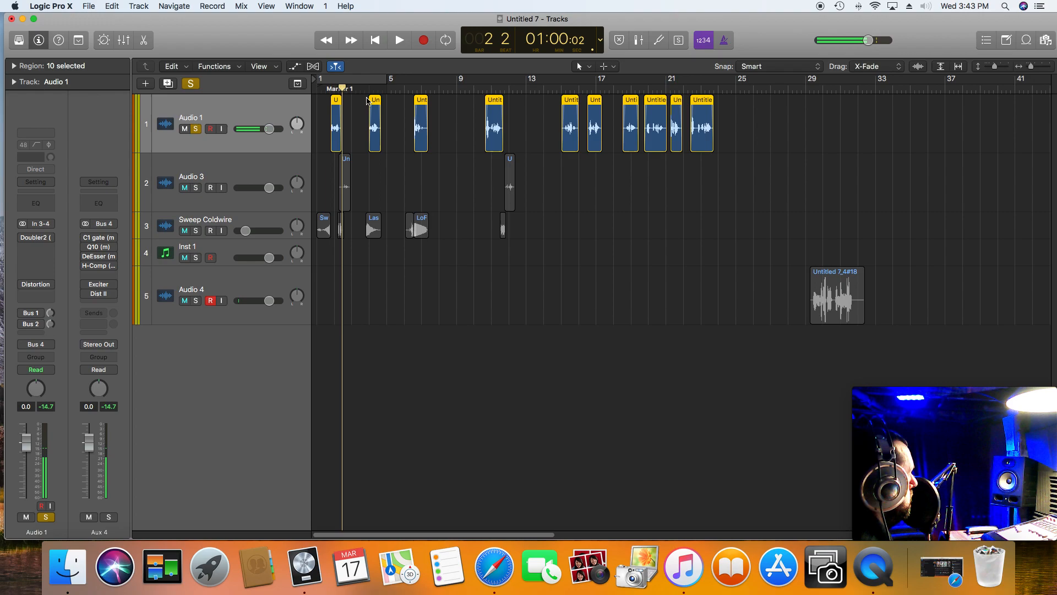
pyautogui.click(444, 42)
pyautogui.moveTo(388, 81); pyautogui.dragTo(330, 81)
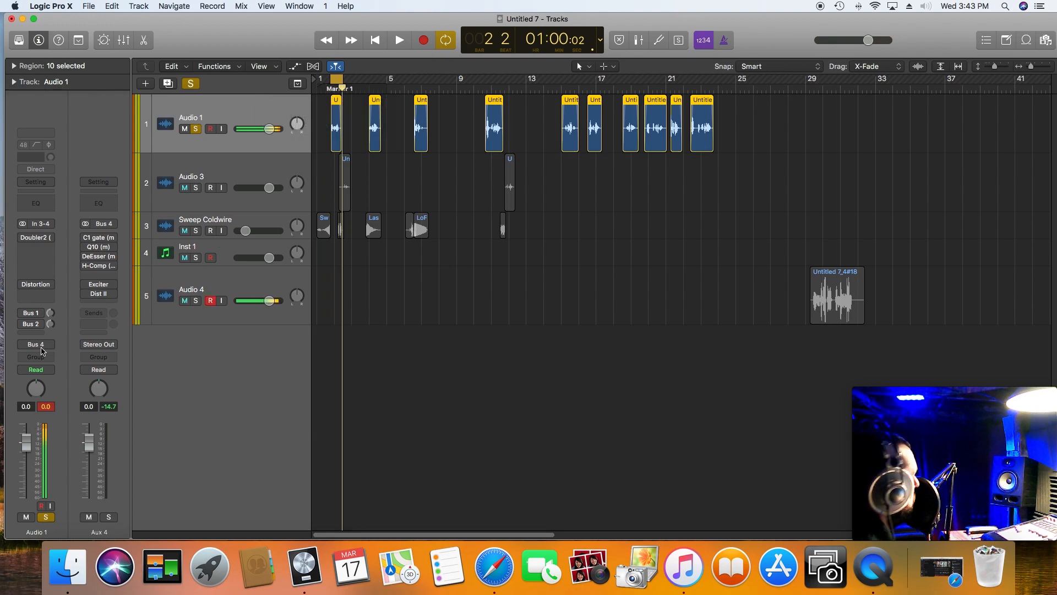
# - Re-enable the C1 gate, Q10, DeEsser and H-Comp inserts on Aux 4 while auditioning the looped vocal
pyautogui.click(86, 238)
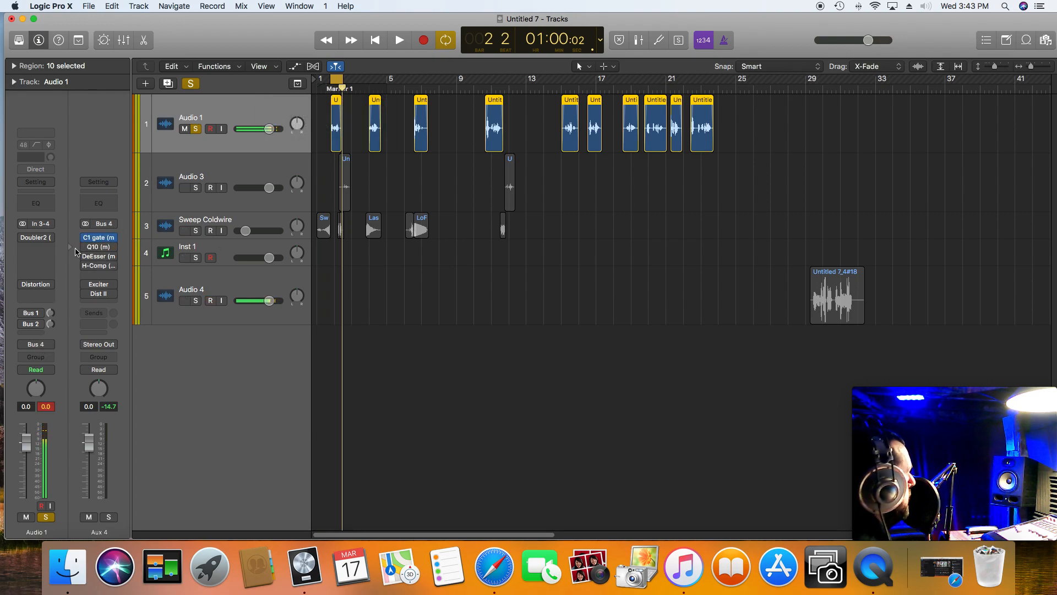
pyautogui.press('space')
pyautogui.moveTo(86, 252)
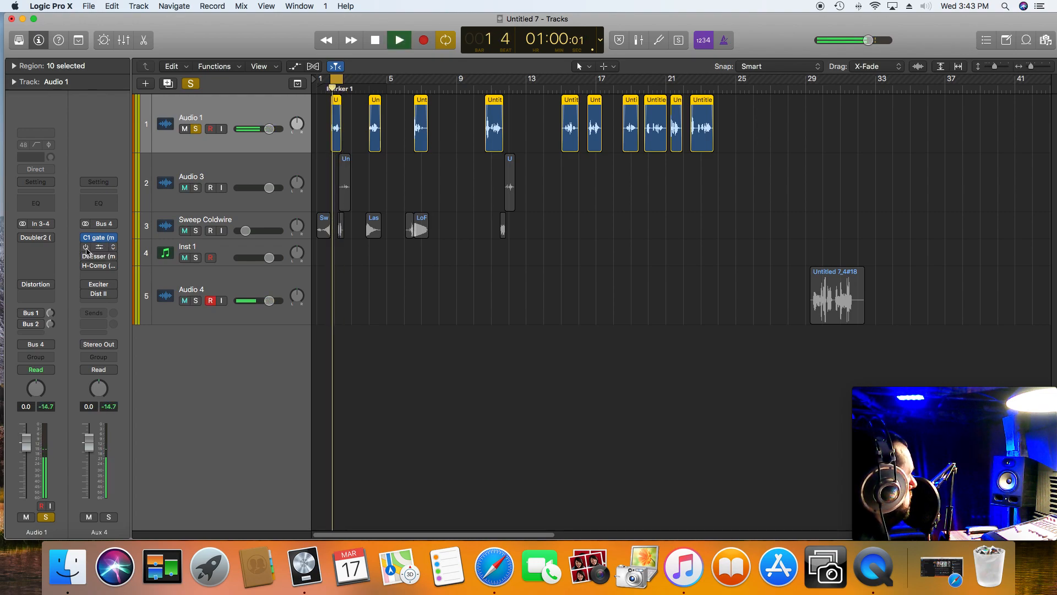
pyautogui.press('space')
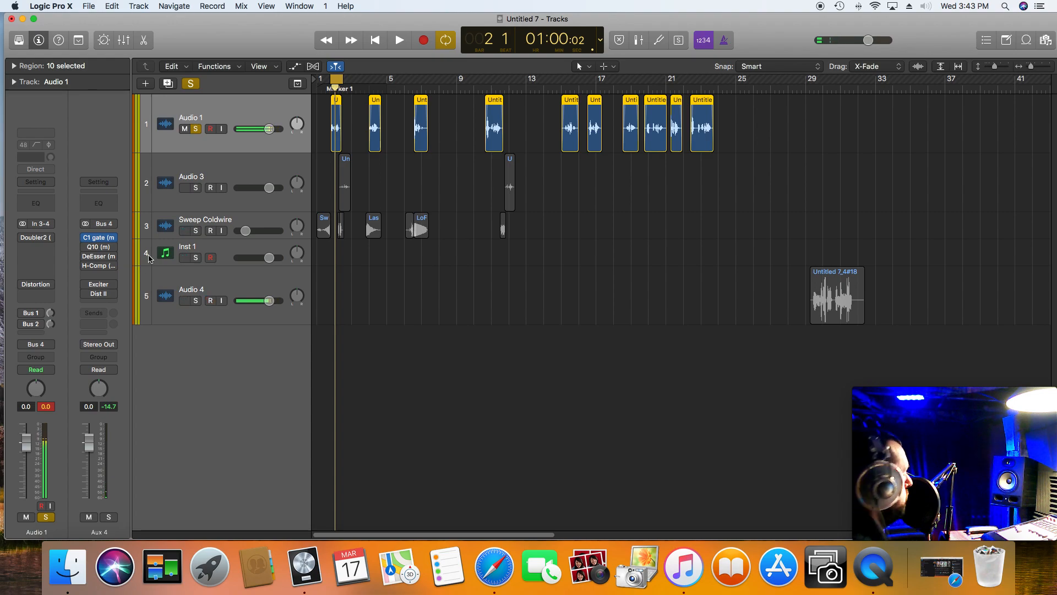
pyautogui.press('space')
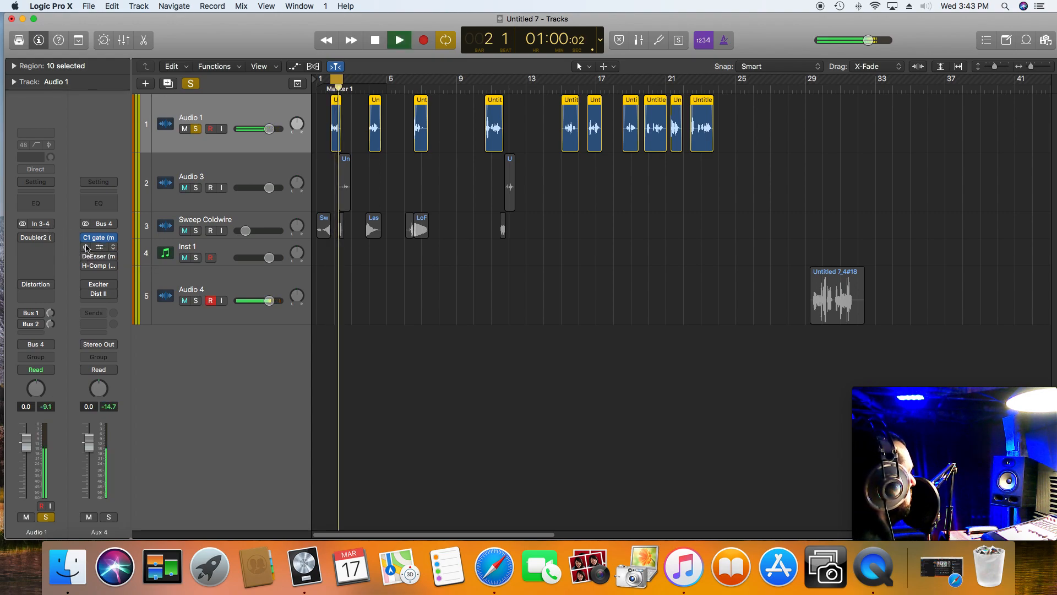
# - Turn the Exciter and Dist II inserts on Aux 4 back on while the loop plays
pyautogui.moveTo(88, 297)
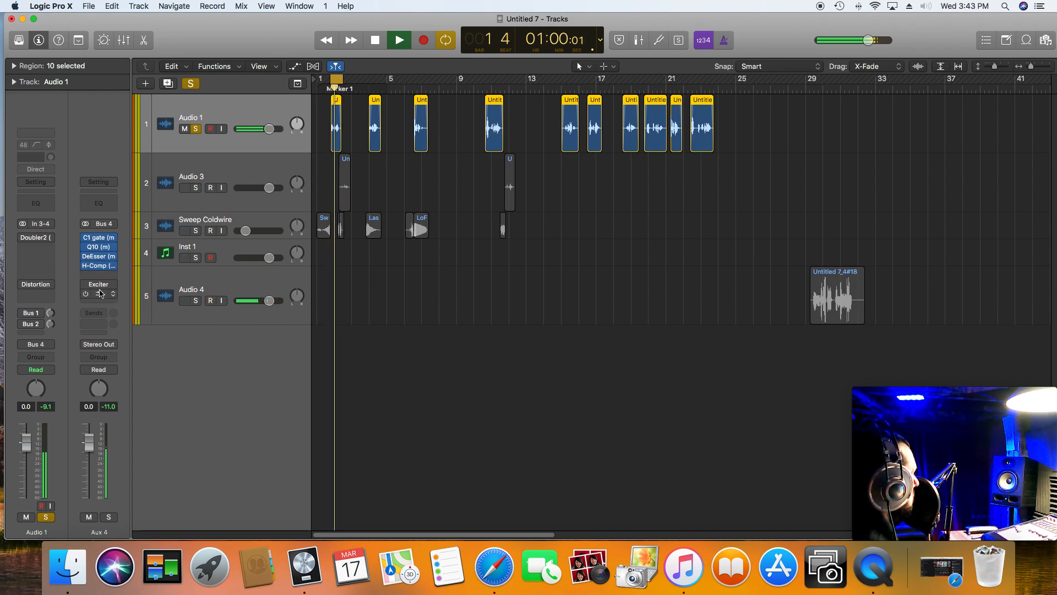
pyautogui.click(86, 284)
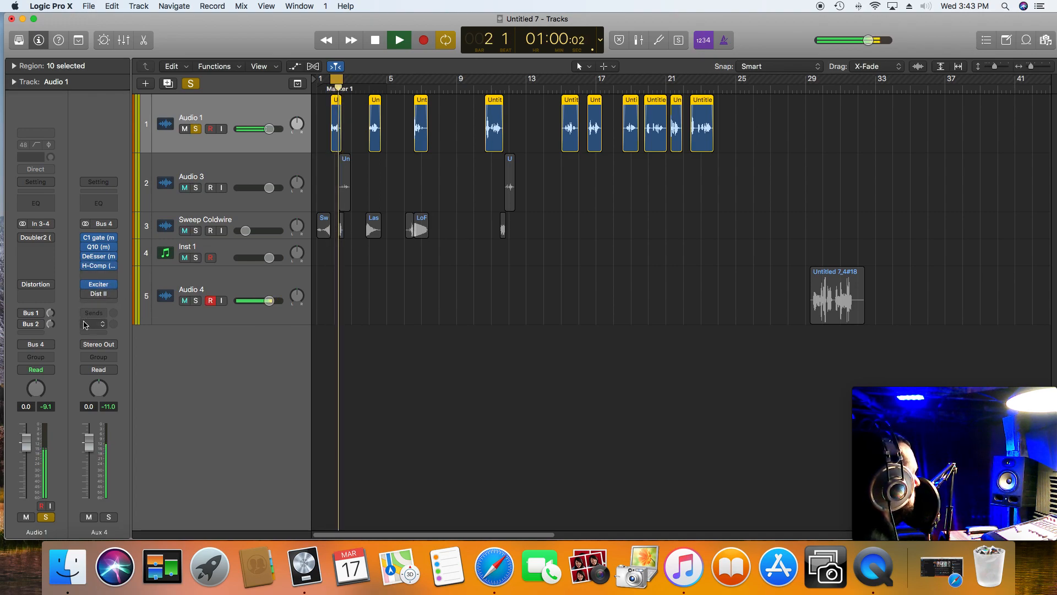
pyautogui.moveTo(87, 297)
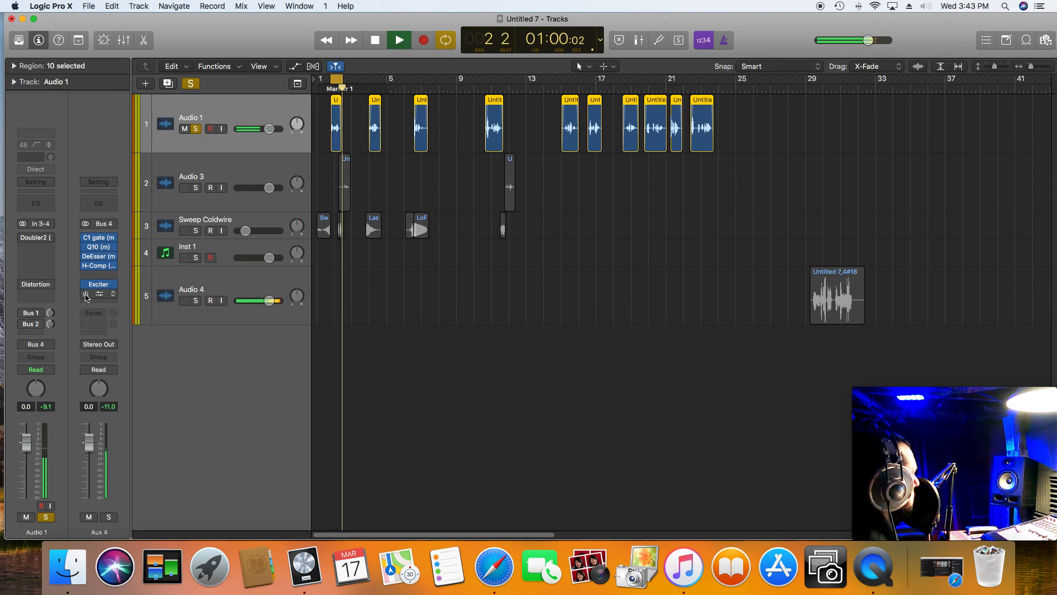
pyautogui.click(85, 294)
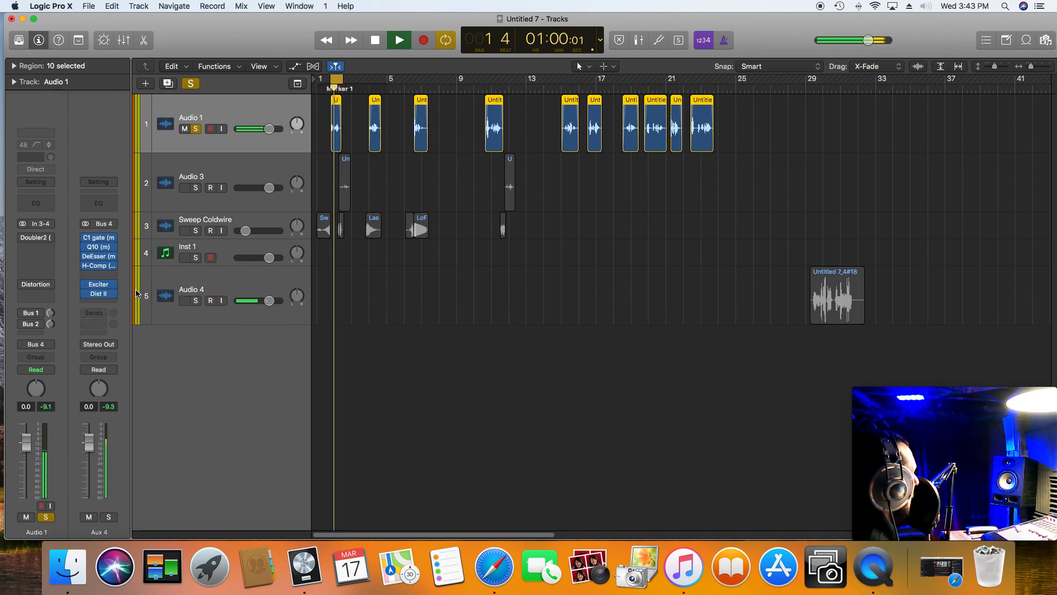
# - Re-enable the Bus 1 and Bus 2 sends and the Doubler2 insert on Audio 1, and stop playback
pyautogui.click(23, 313)
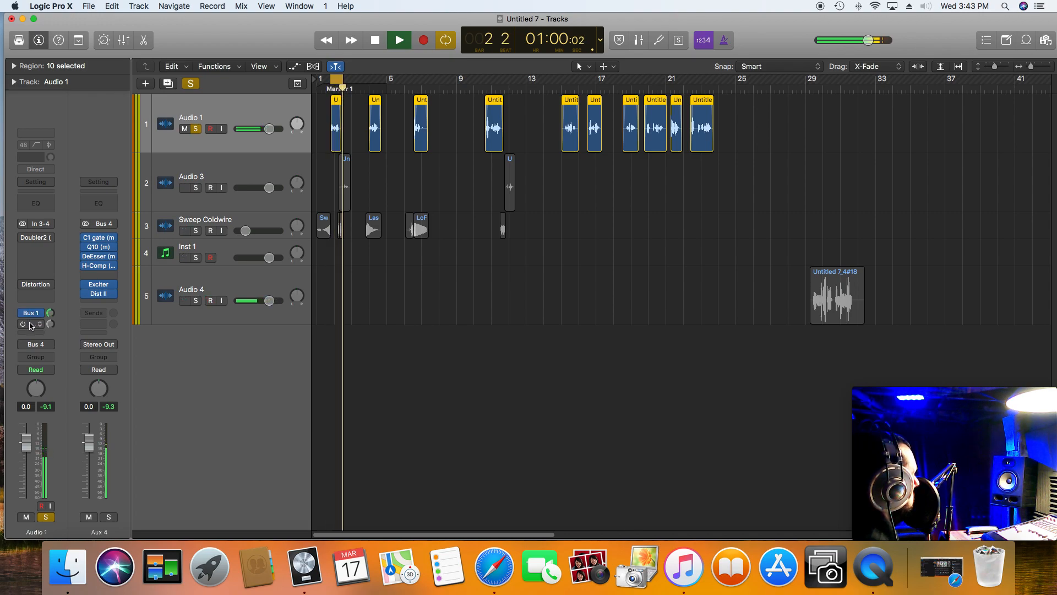
pyautogui.click(23, 324)
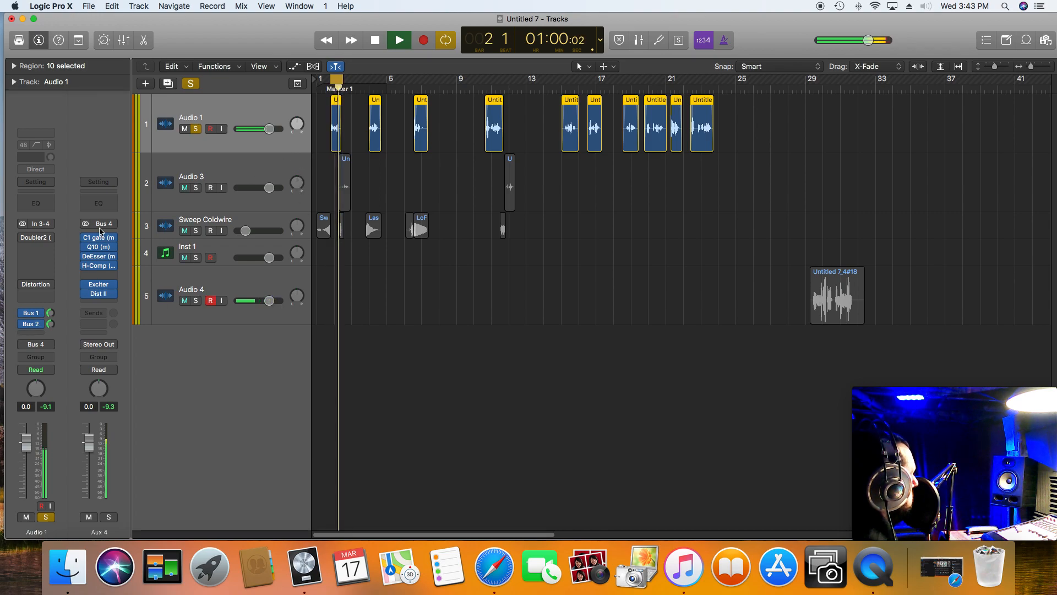
pyautogui.click(23, 239)
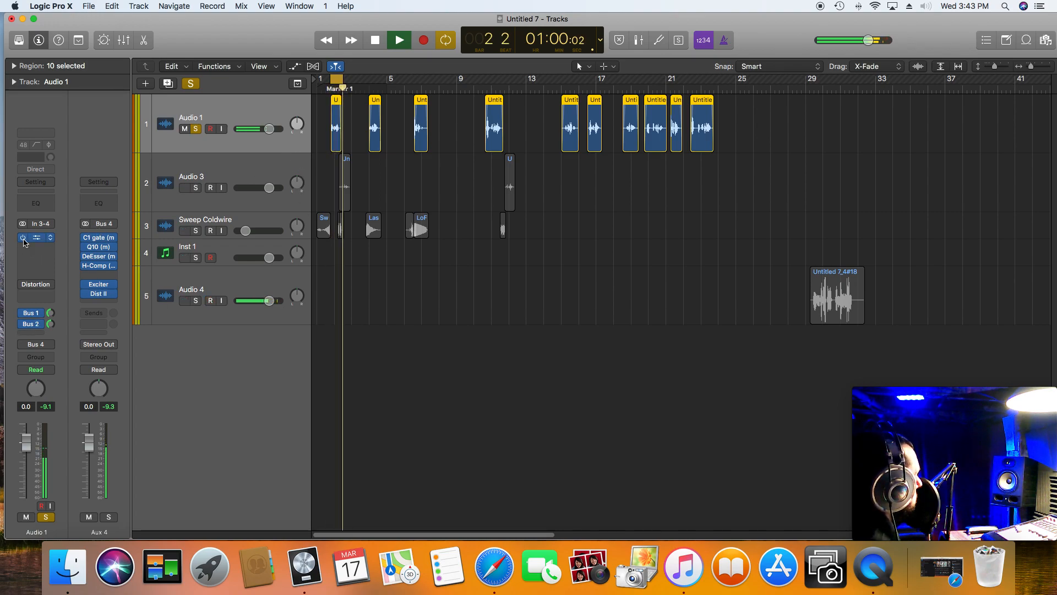
pyautogui.press('space')
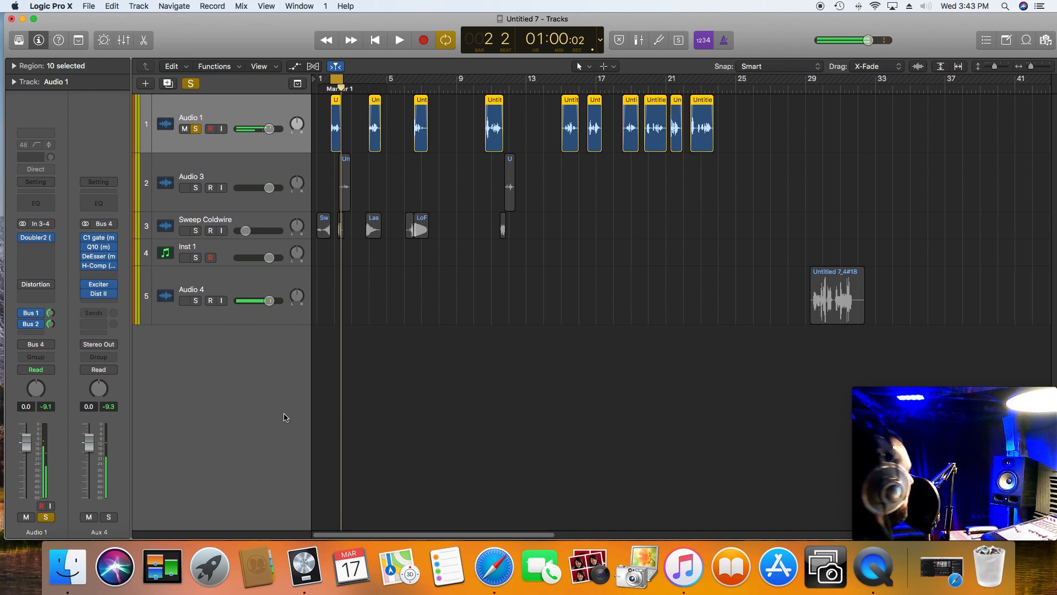
pyautogui.moveTo(37, 241)
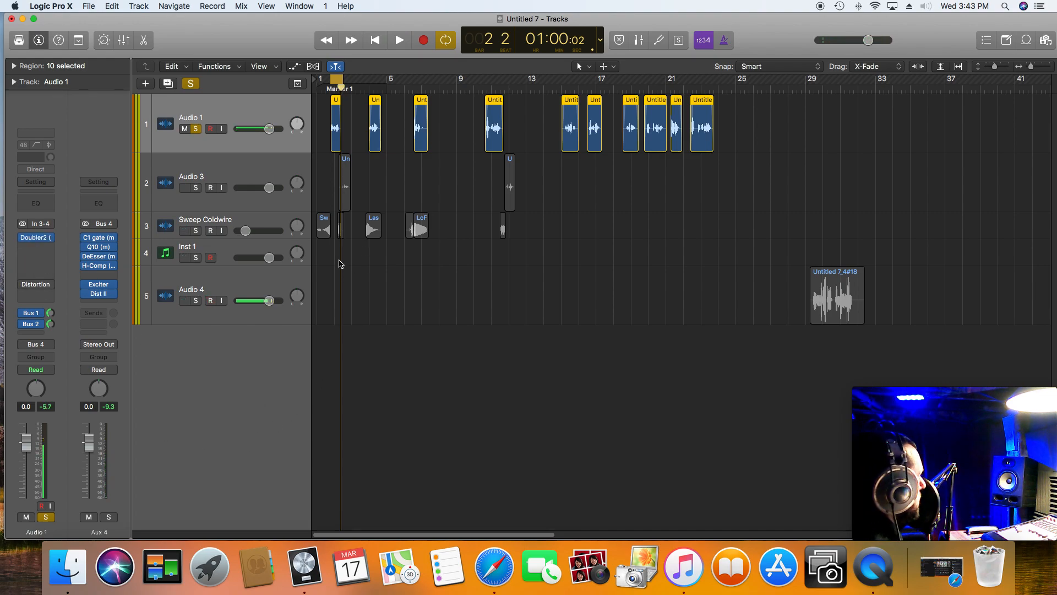
# - Turn off the cycle and the solo on Audio 1, audition the Audio 4 region from bar 29, and return to the project start
pyautogui.click(446, 42)
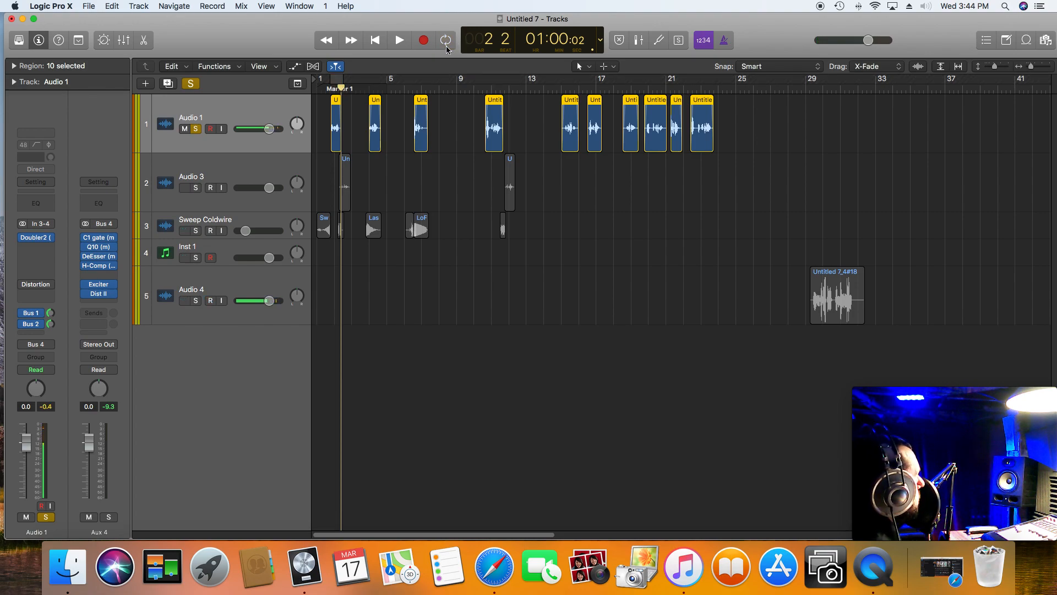
pyautogui.click(813, 88)
pyautogui.click(199, 132)
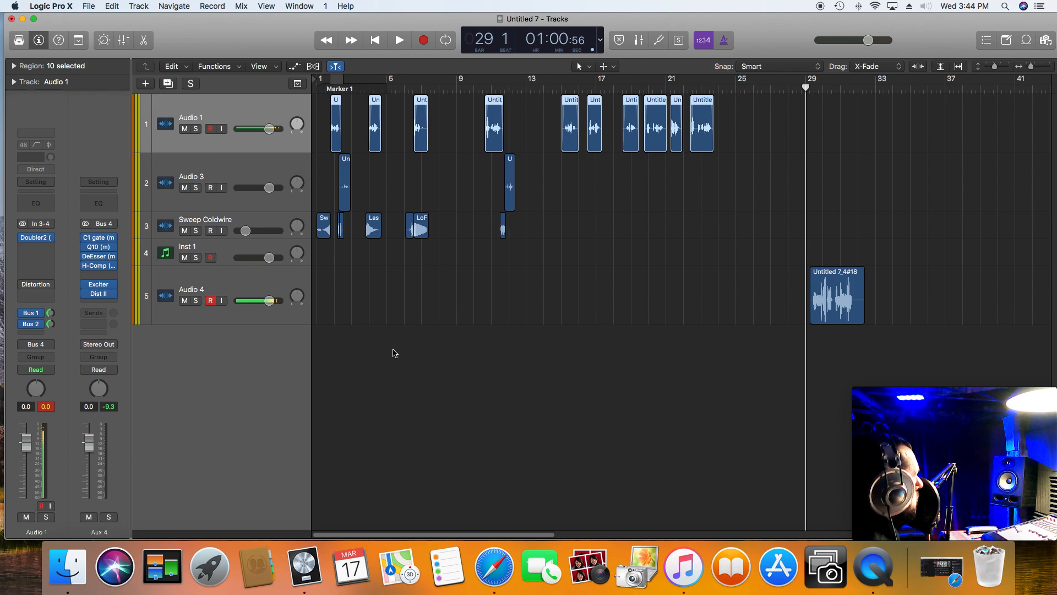
pyautogui.press('space')
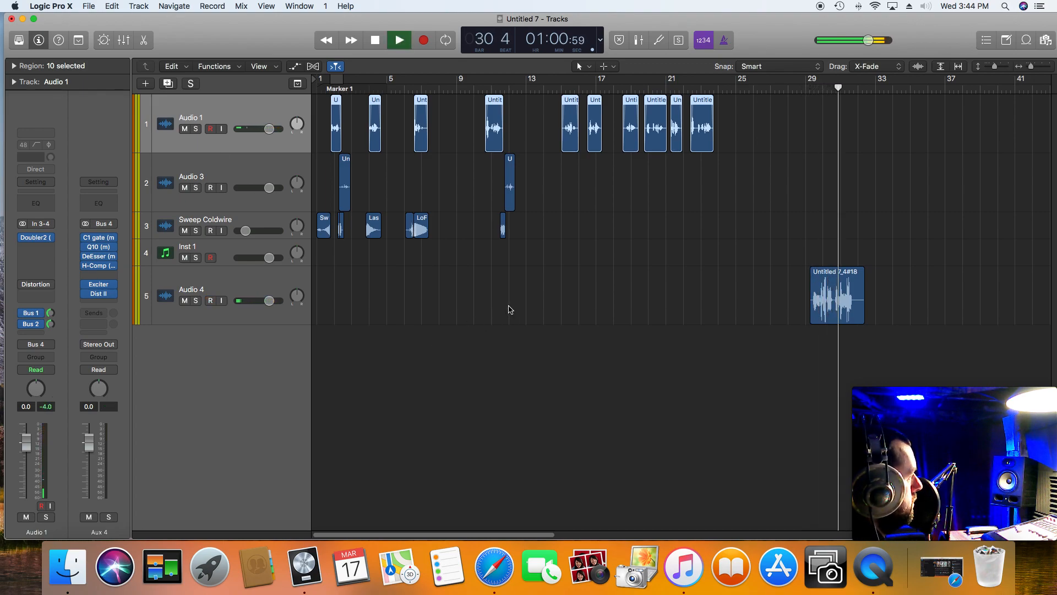
pyautogui.press('space')
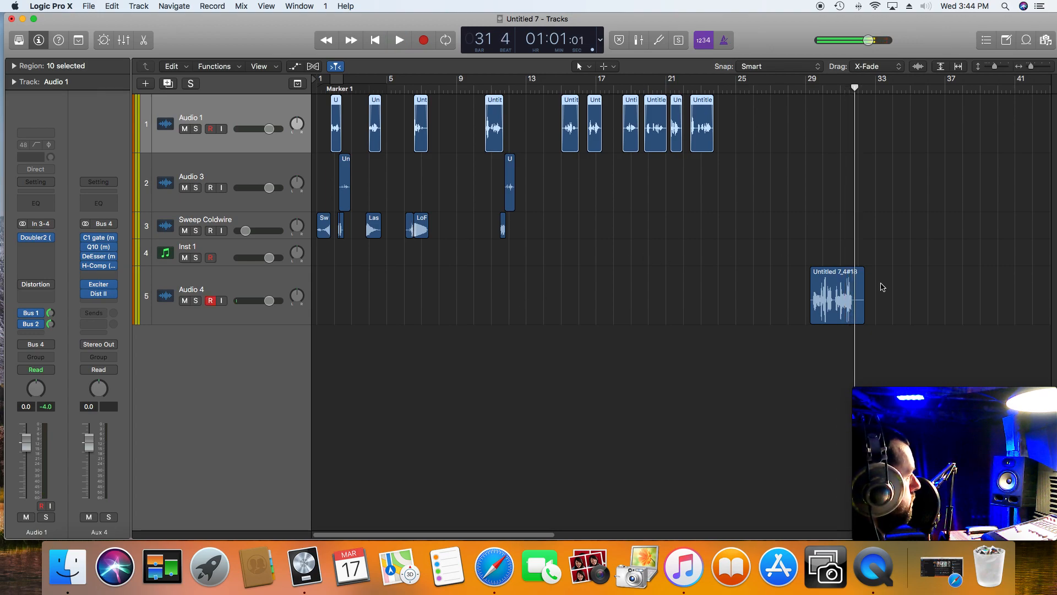
pyautogui.press('Return')
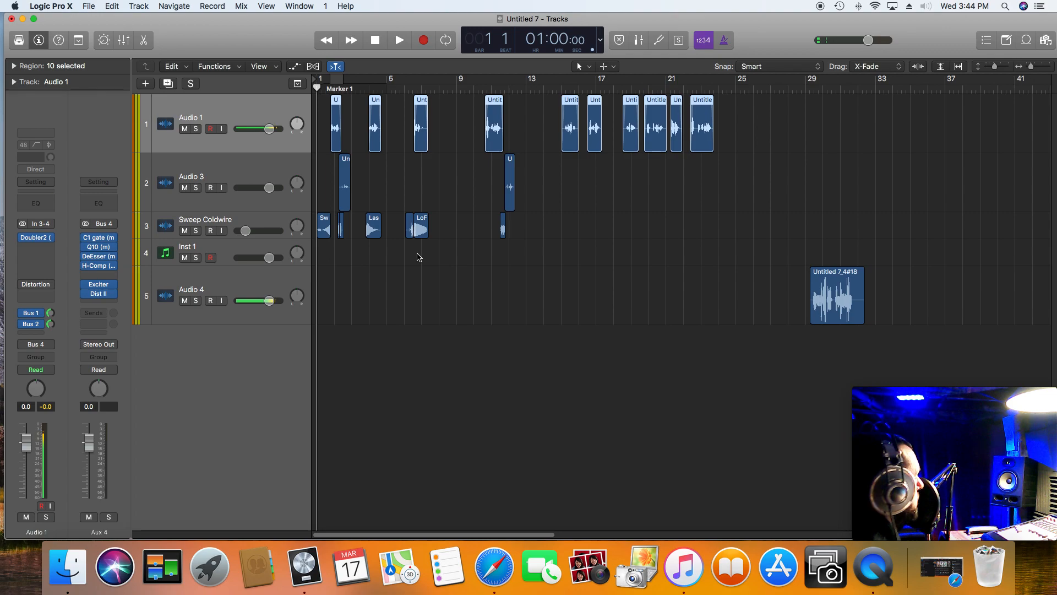
# - Select the Inst 1 track and set an active cycle range from bar 29 to bar 33
pyautogui.click(233, 253)
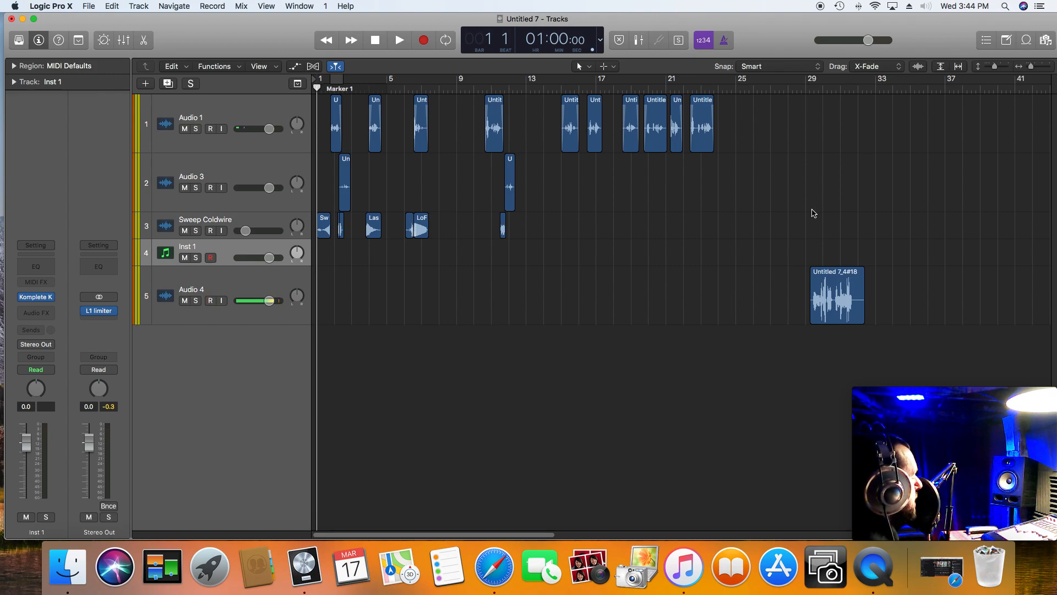
pyautogui.click(808, 89)
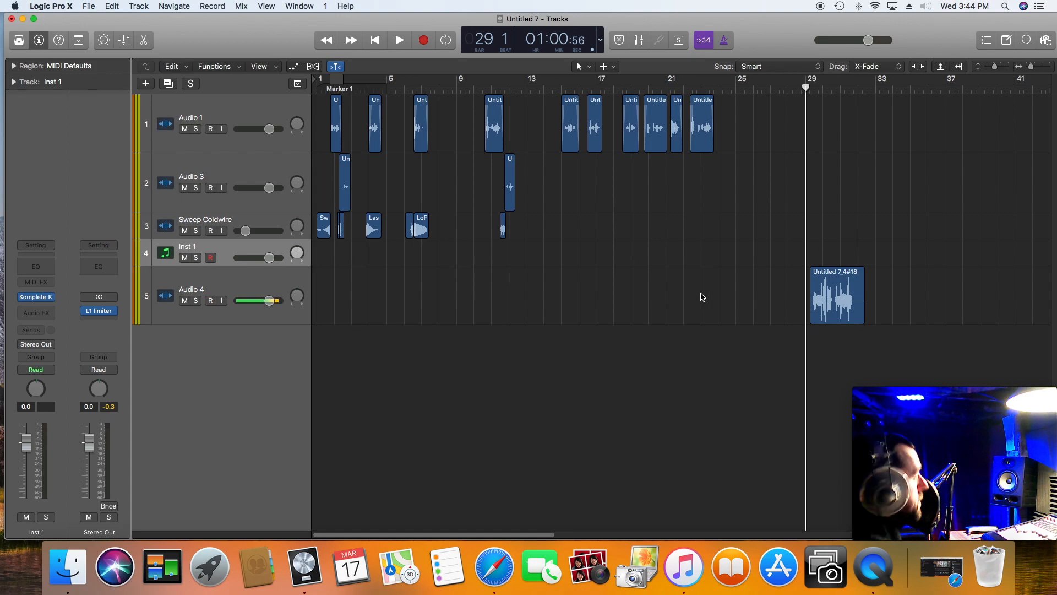
pyautogui.moveTo(20, 297)
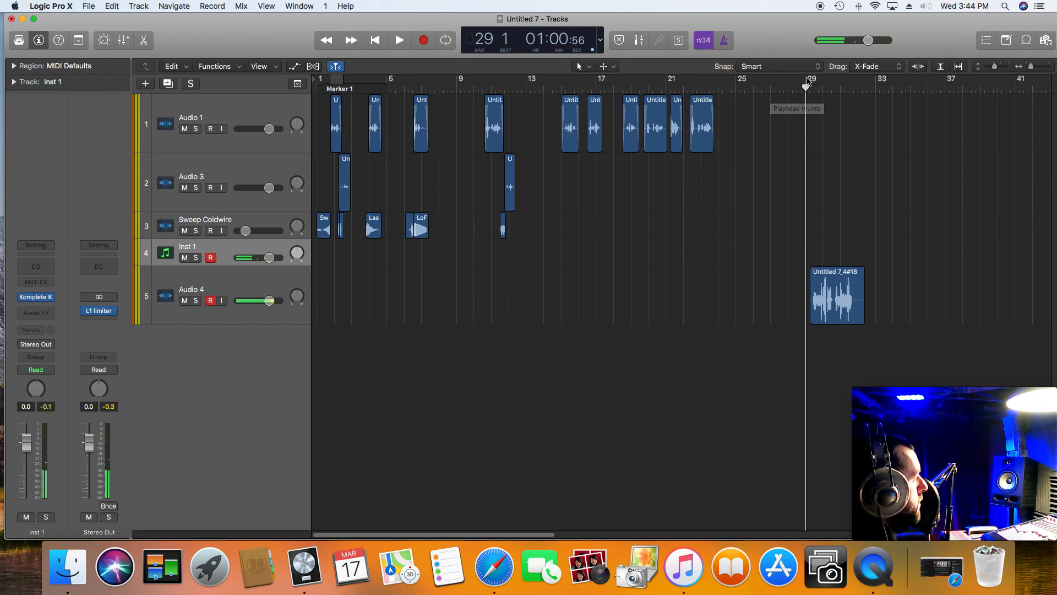
pyautogui.moveTo(808, 82); pyautogui.dragTo(881, 85)
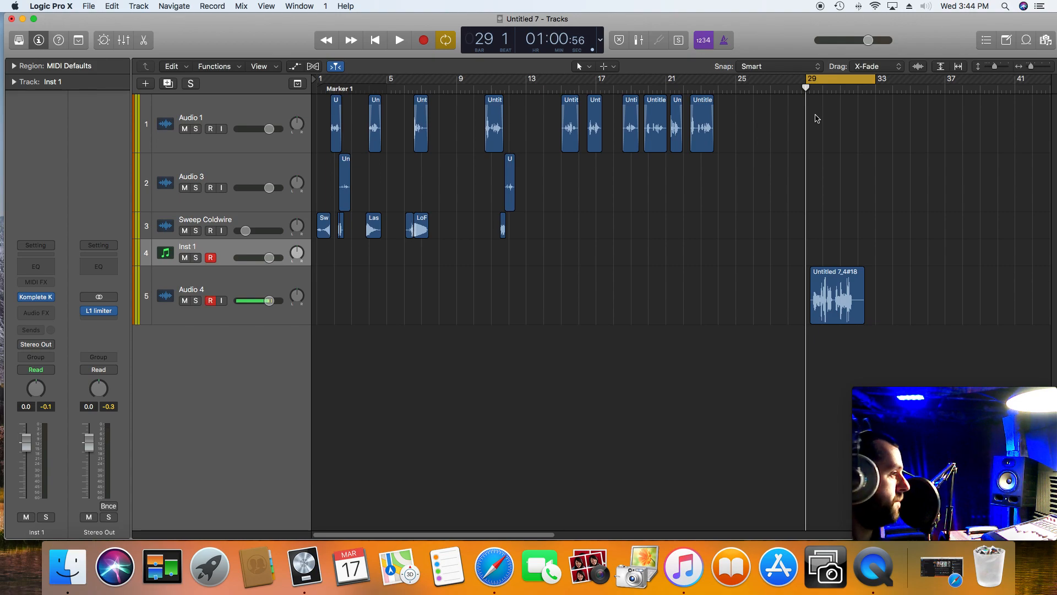
pyautogui.press('r')
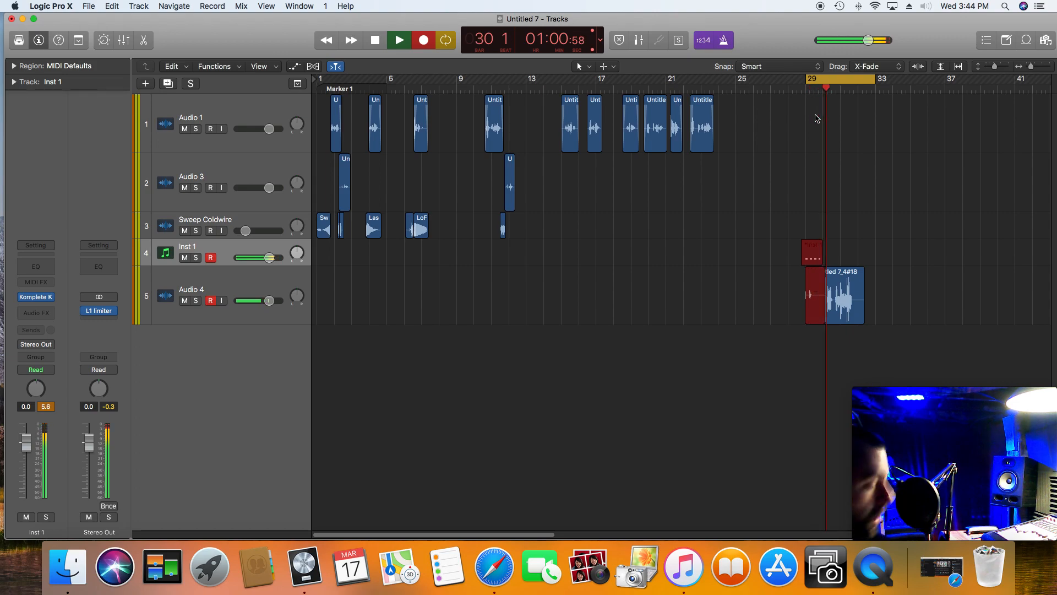
pyautogui.press('space')
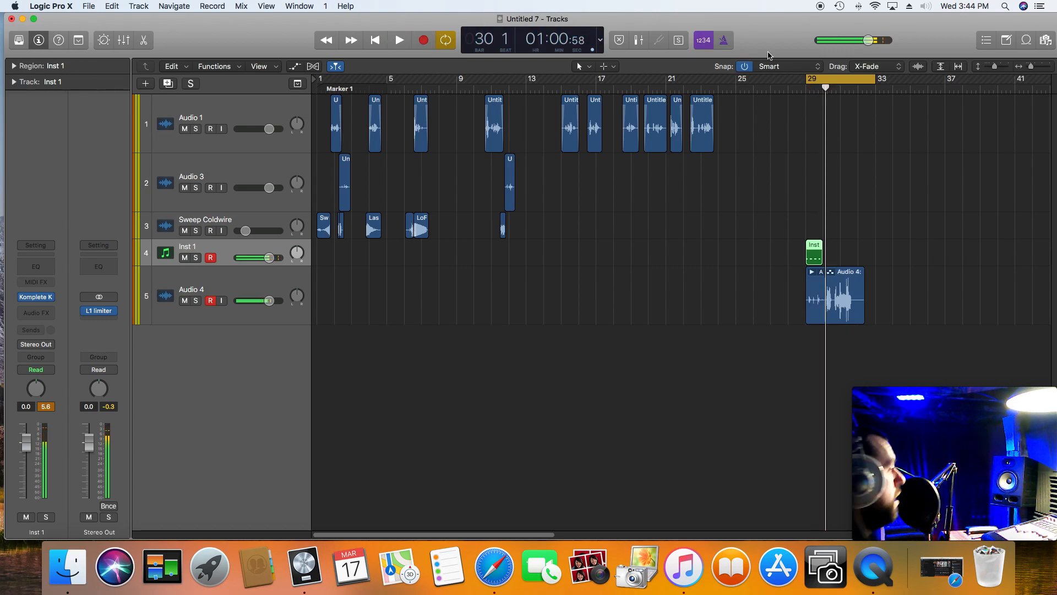
pyautogui.click(112, 6)
pyautogui.press('super+z')
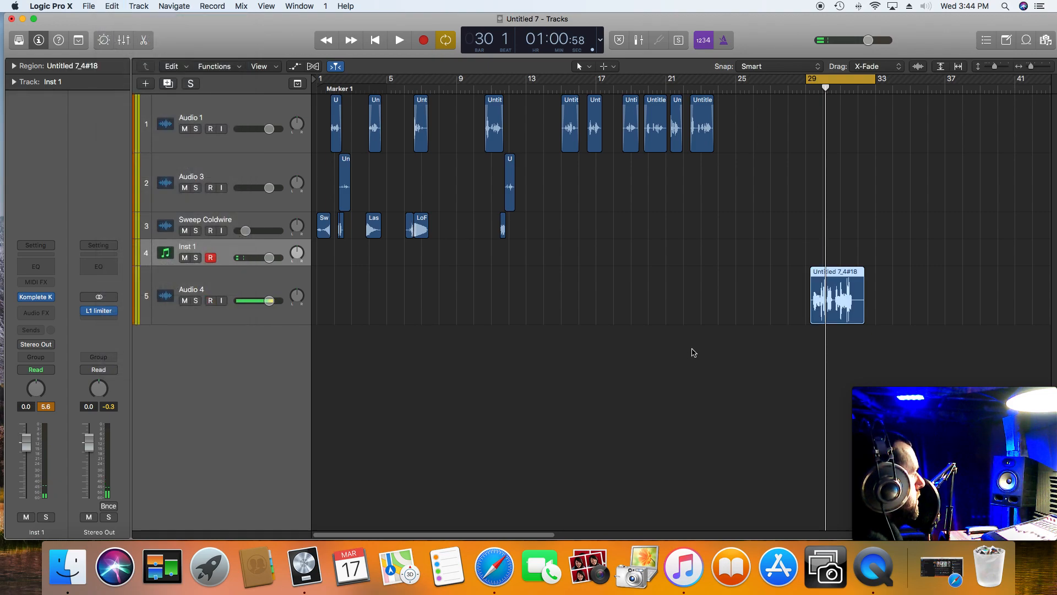
# - Record a kick and clap MIDI pattern on Inst 1 over the bar 29–33 cycle, and mute Audio 4 for playback
pyautogui.click(231, 252)
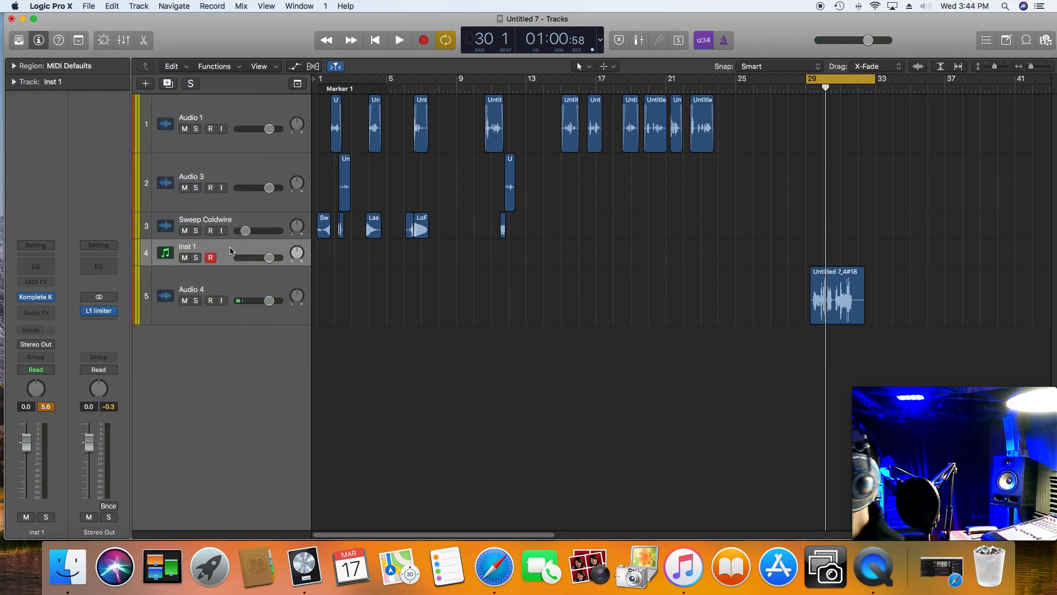
pyautogui.press('r')
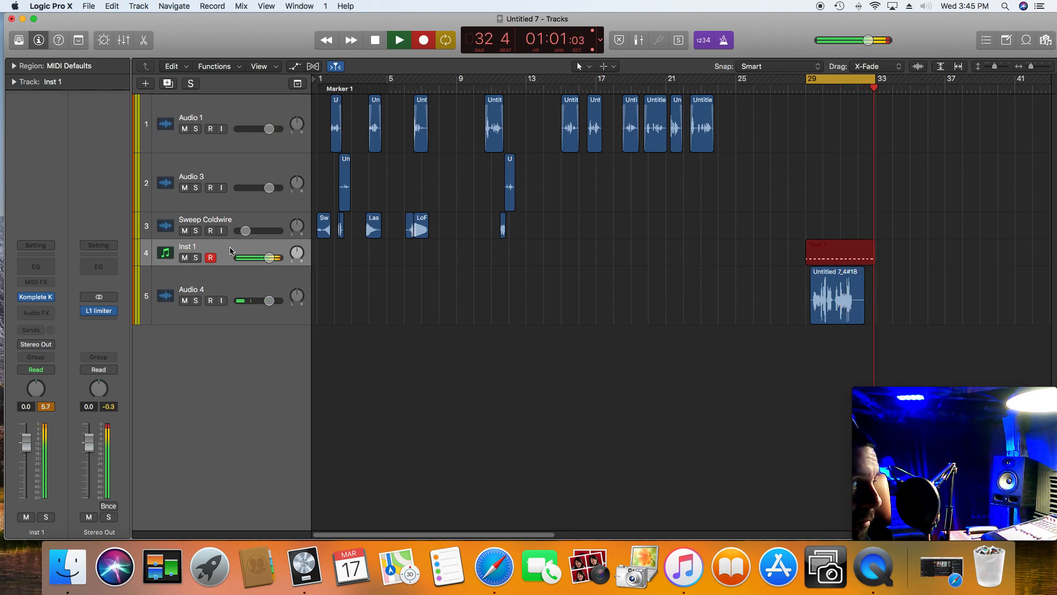
pyautogui.press('space')
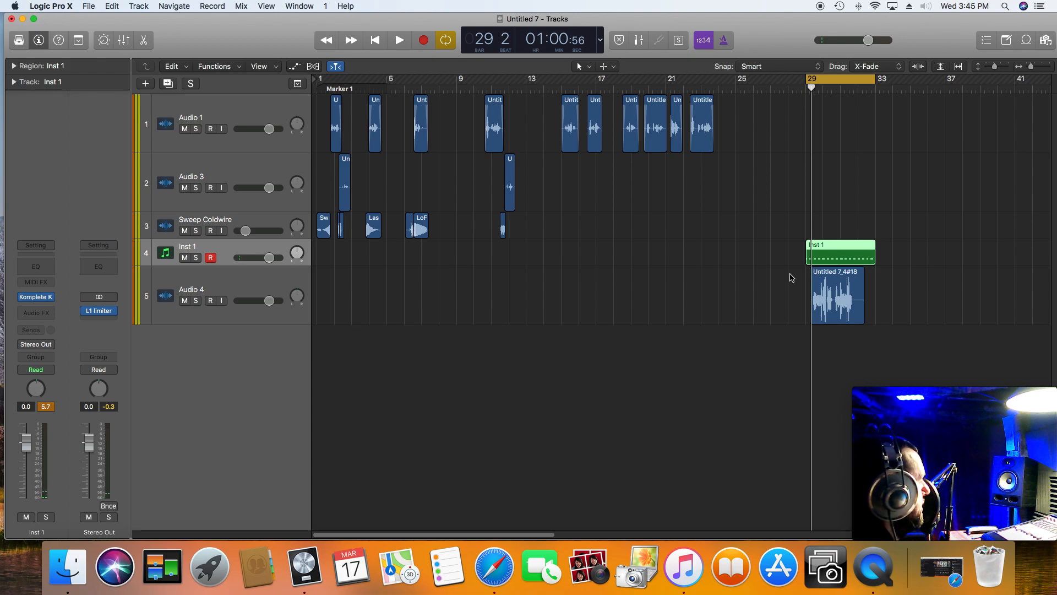
pyautogui.click(184, 301)
pyautogui.press('space')
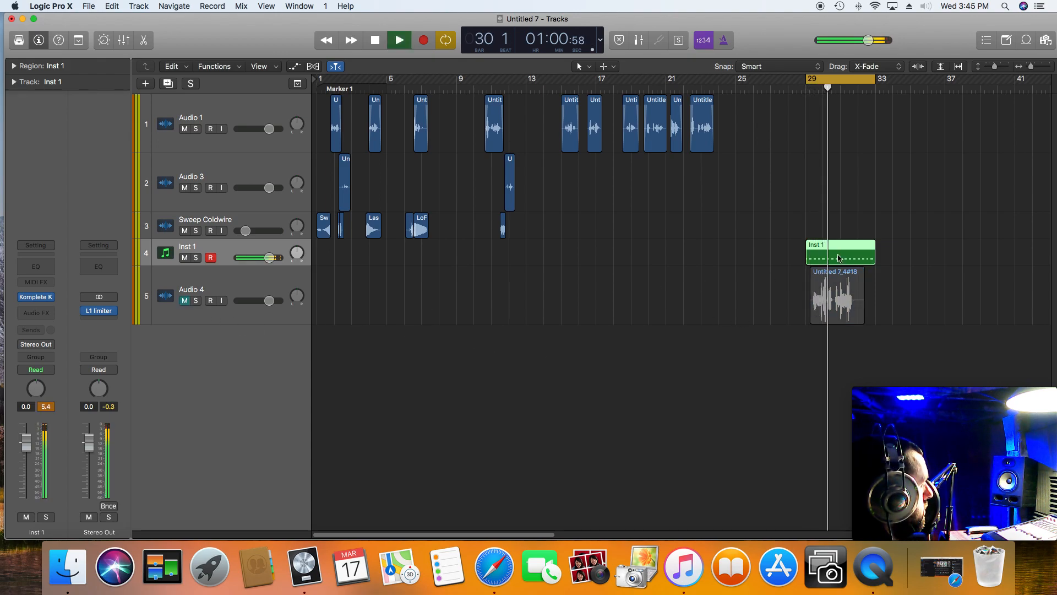
# - Replace the two uneven C1 notes at bar 31 of the Inst 1 region with a copy of the preceding C1 note in the Piano Roll
pyautogui.doubleClick(838, 257)
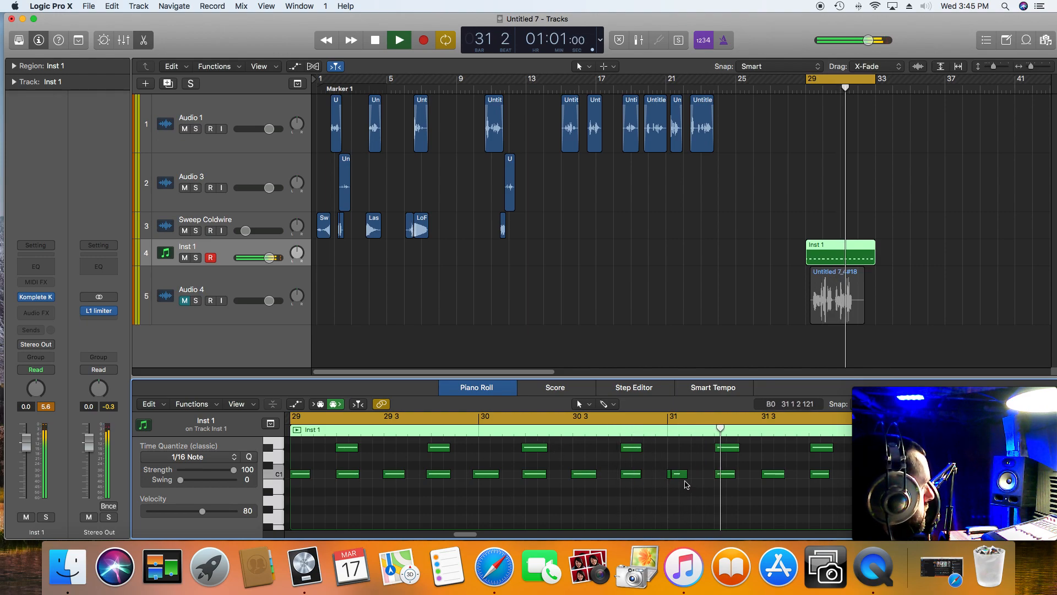
pyautogui.press('space')
pyautogui.moveTo(671, 489); pyautogui.dragTo(665, 487)
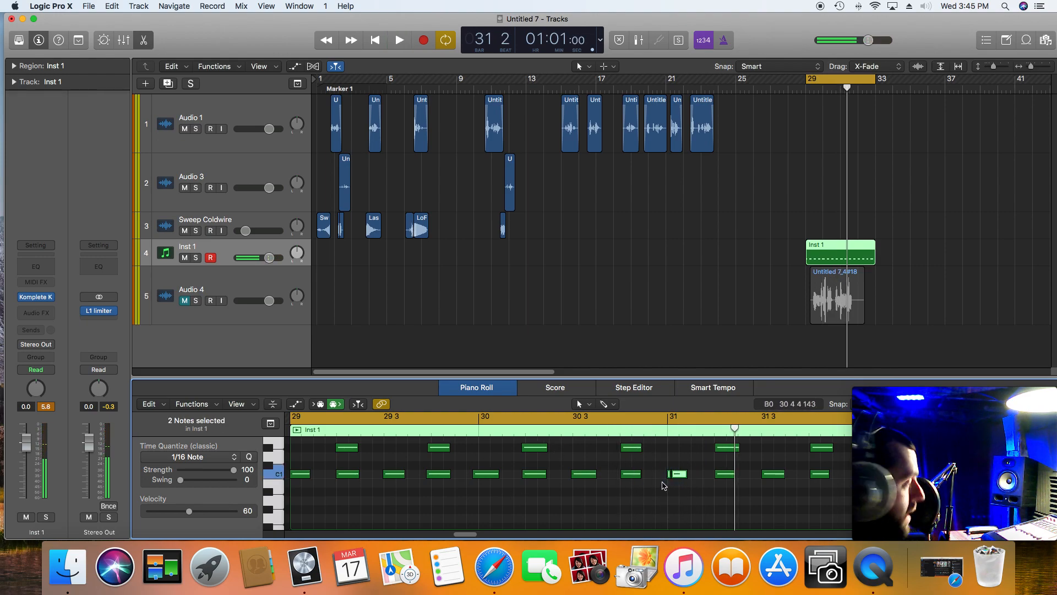
pyautogui.click(629, 474)
pyautogui.moveTo(628, 474); pyautogui.dragTo(674, 480)
pyautogui.click(647, 497)
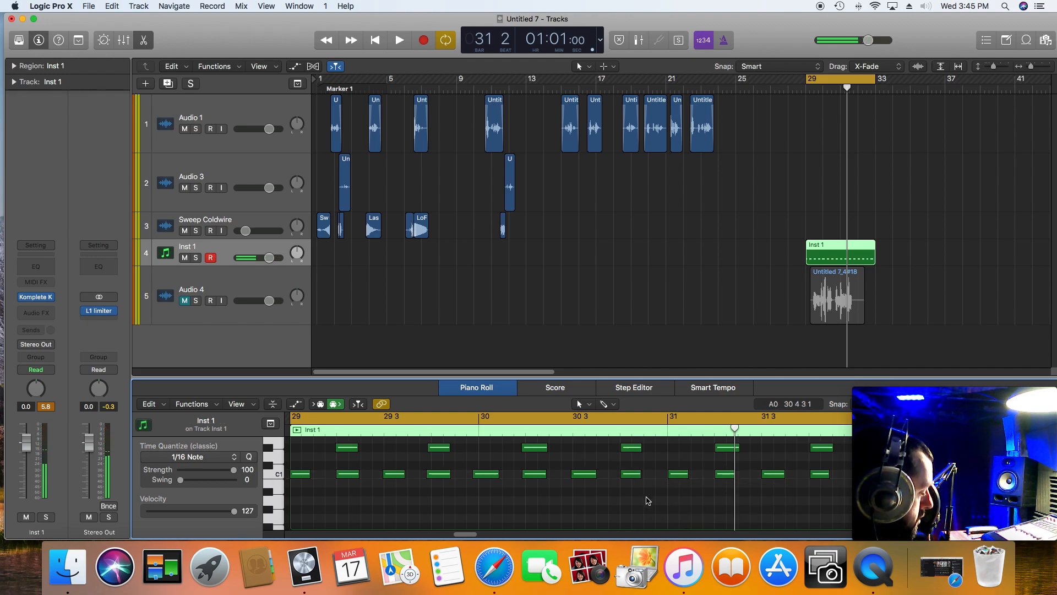
# - Quantize all notes in the kick and clap region to 1/16 notes and audition the loop
pyautogui.press('super+a')
pyautogui.press('space')
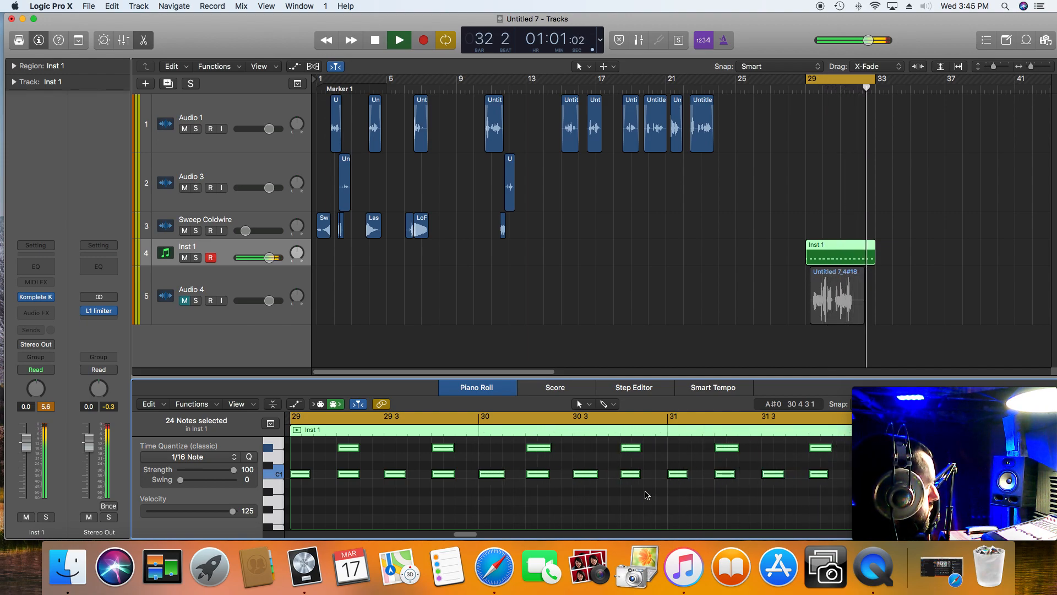
pyautogui.press('space')
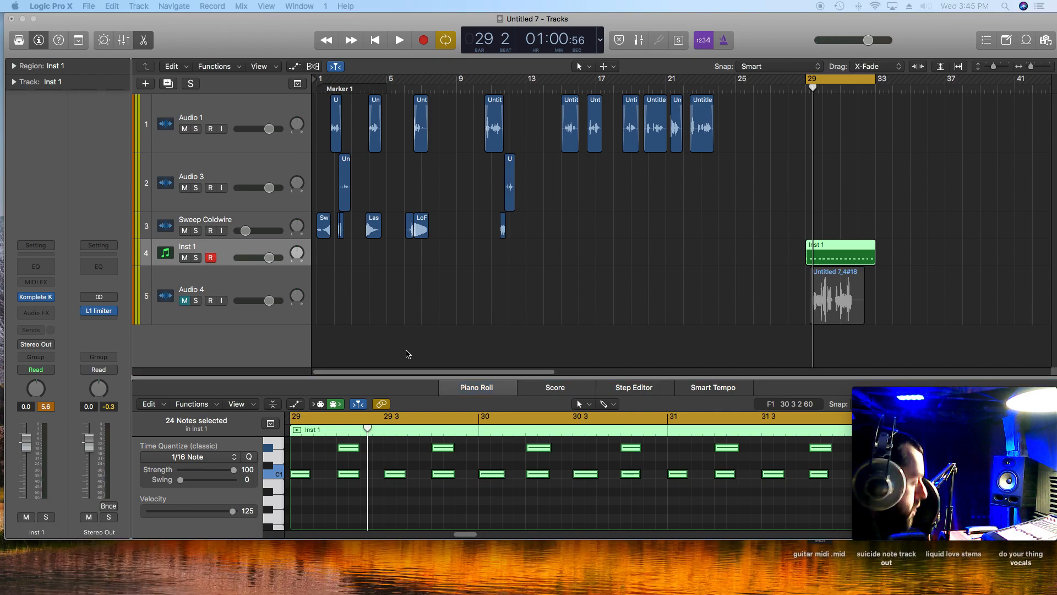
# - Bounce the Inst 1 region in place to a new track named "kick", leaving the source region, and play it back
pyautogui.hotkey('ctrl', 'b')
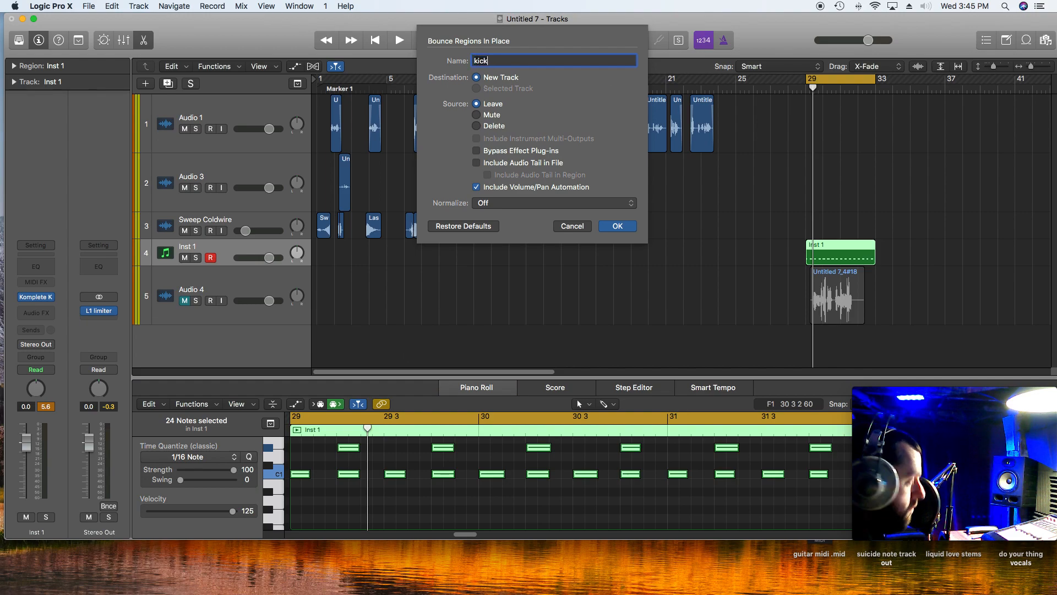
pyautogui.press('Return')
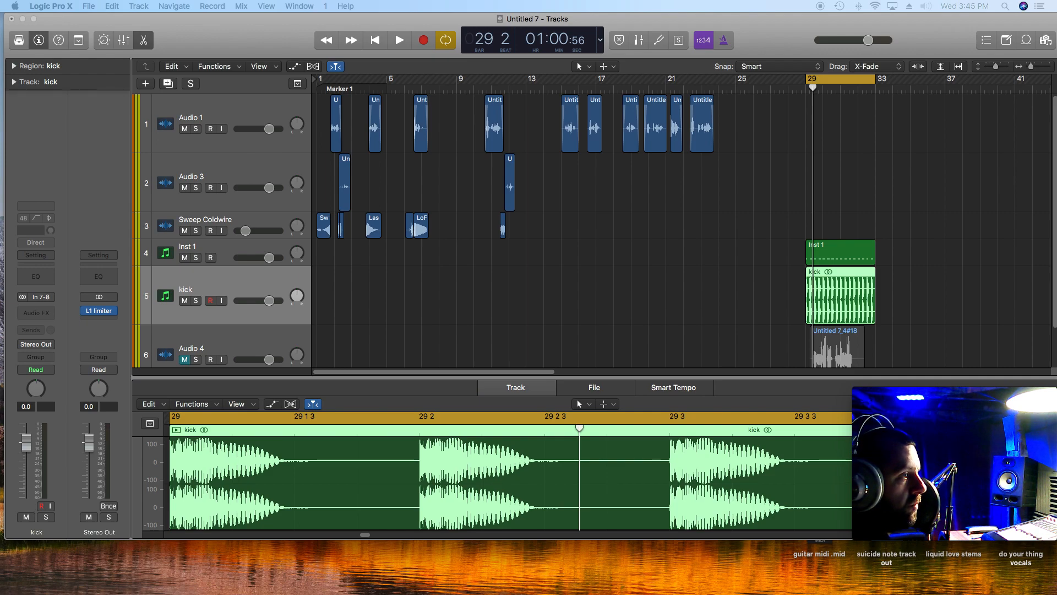
pyautogui.press('space')
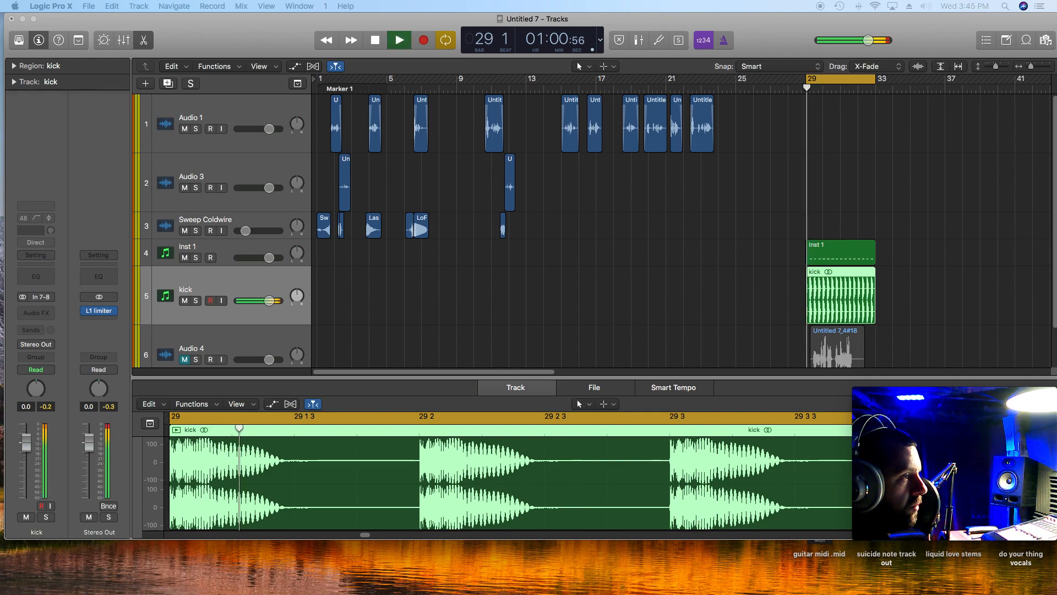
# - Bounce the Inst 1 region in place to a new track named "clap", and delete the source MIDI region
pyautogui.click(857, 261)
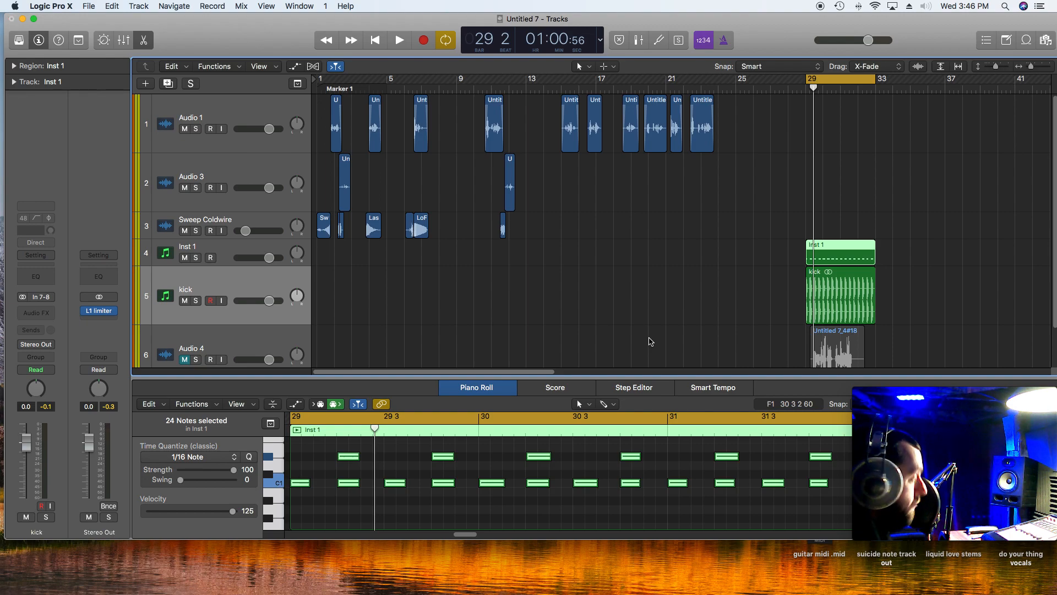
pyautogui.hotkey('ctrl', 'b')
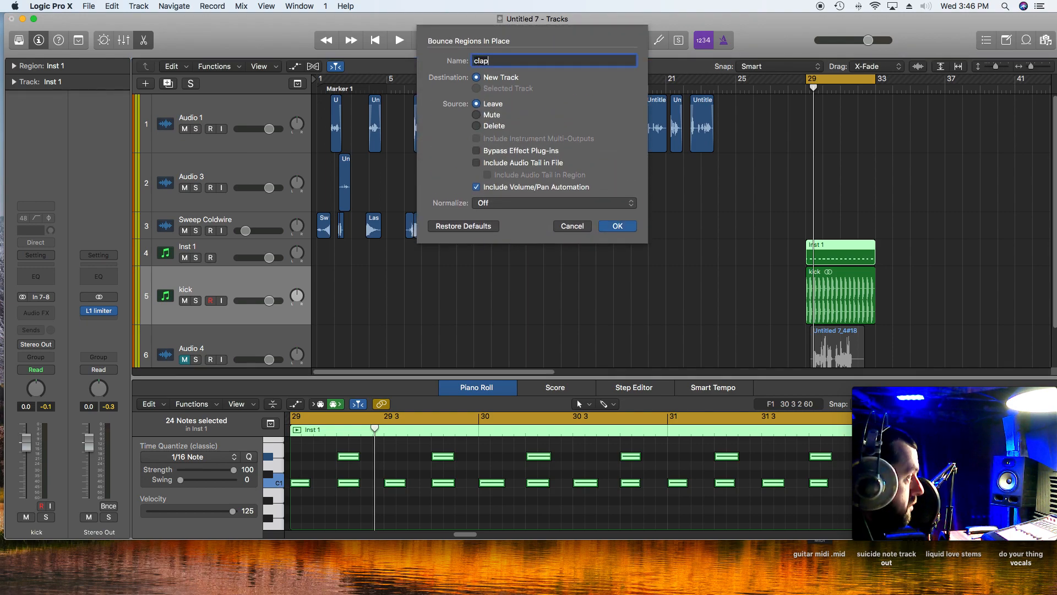
pyautogui.write('clap')
pyautogui.press('Return')
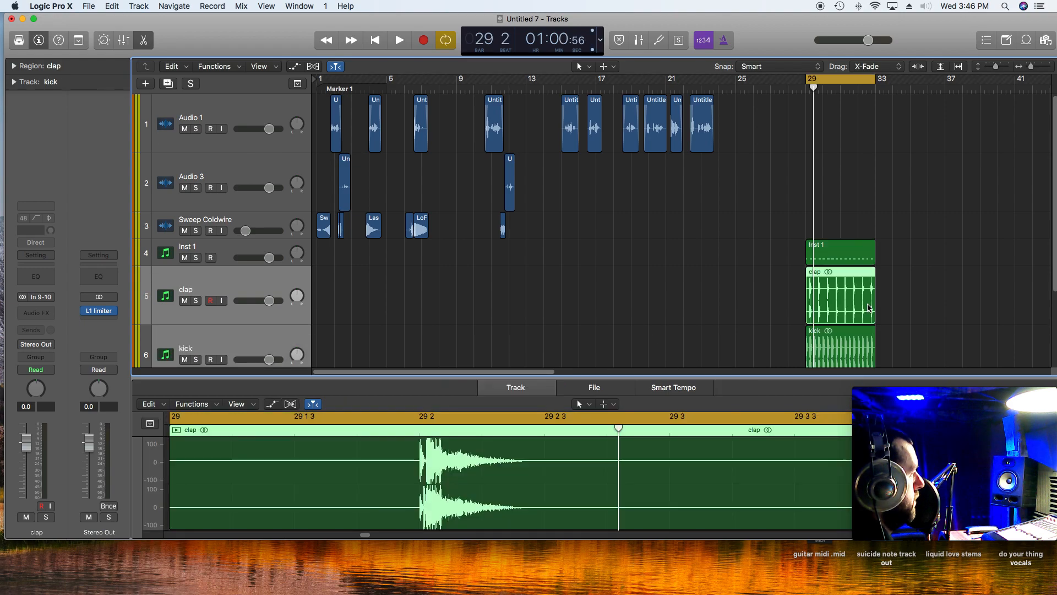
pyautogui.click(823, 261)
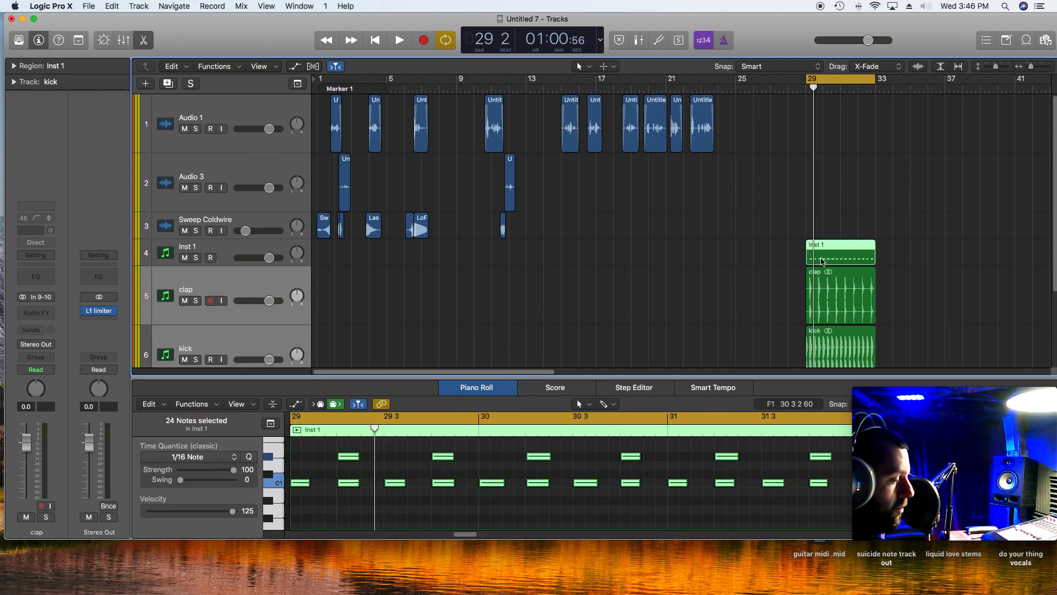
pyautogui.press('Delete')
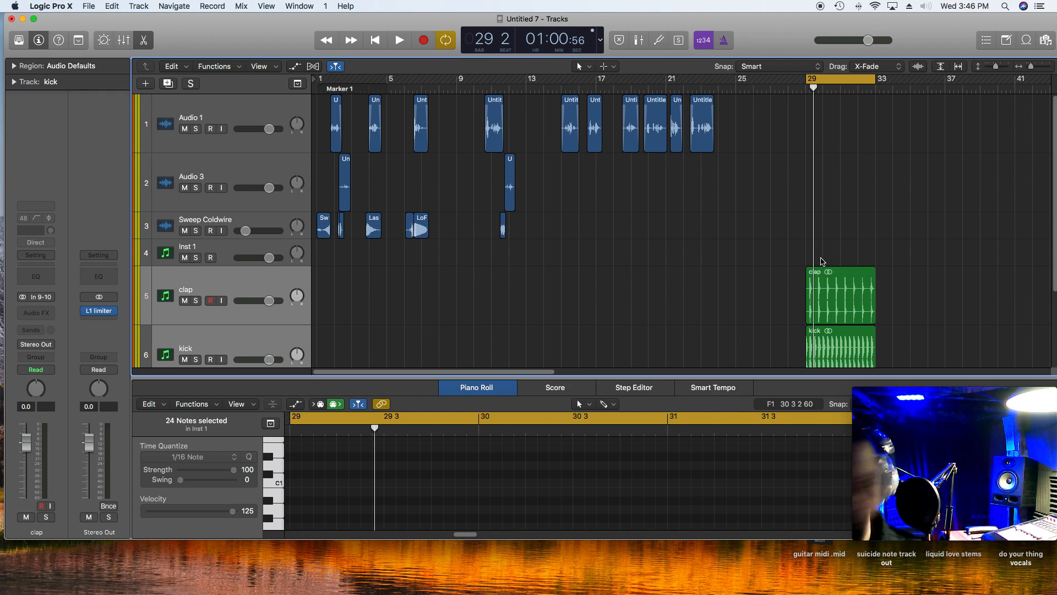
# - Record a new alternating two-note MIDI pattern on Inst 1 over the bar 29–33 cycle, alongside the kick and clap
pyautogui.click(286, 247)
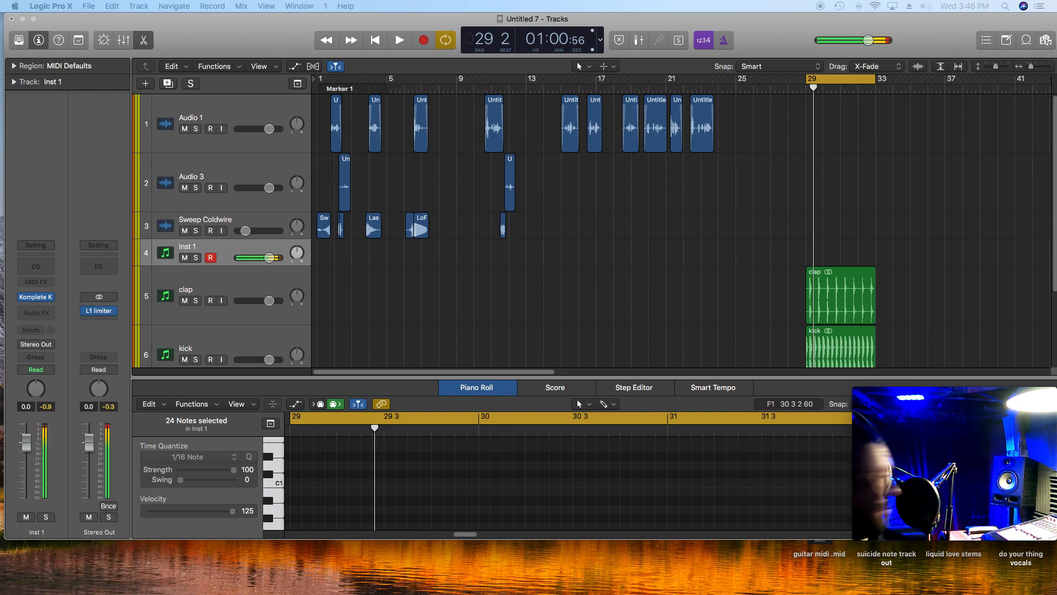
pyautogui.press('r')
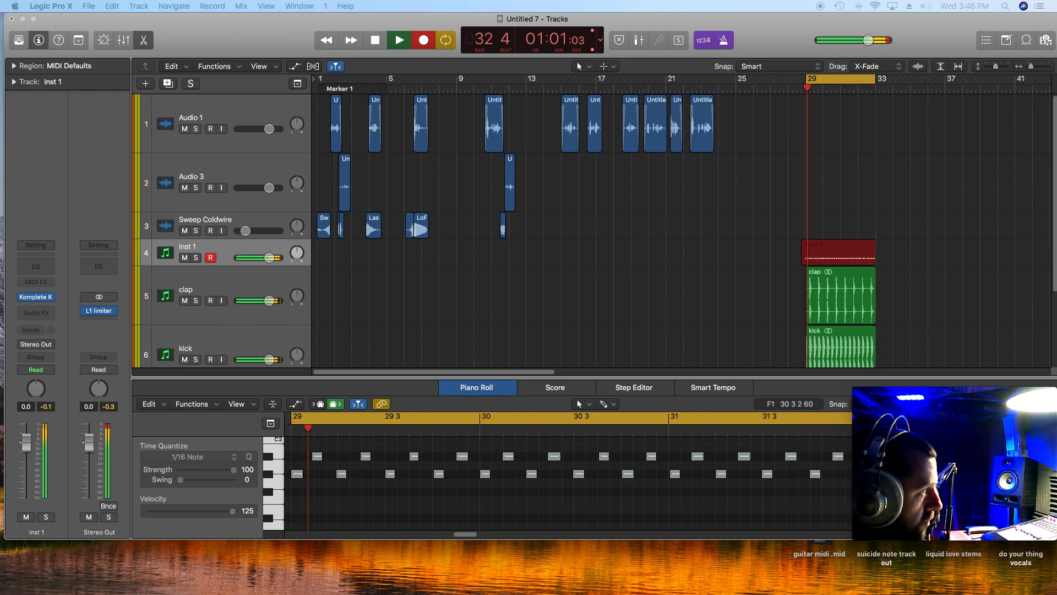
pyautogui.press('space')
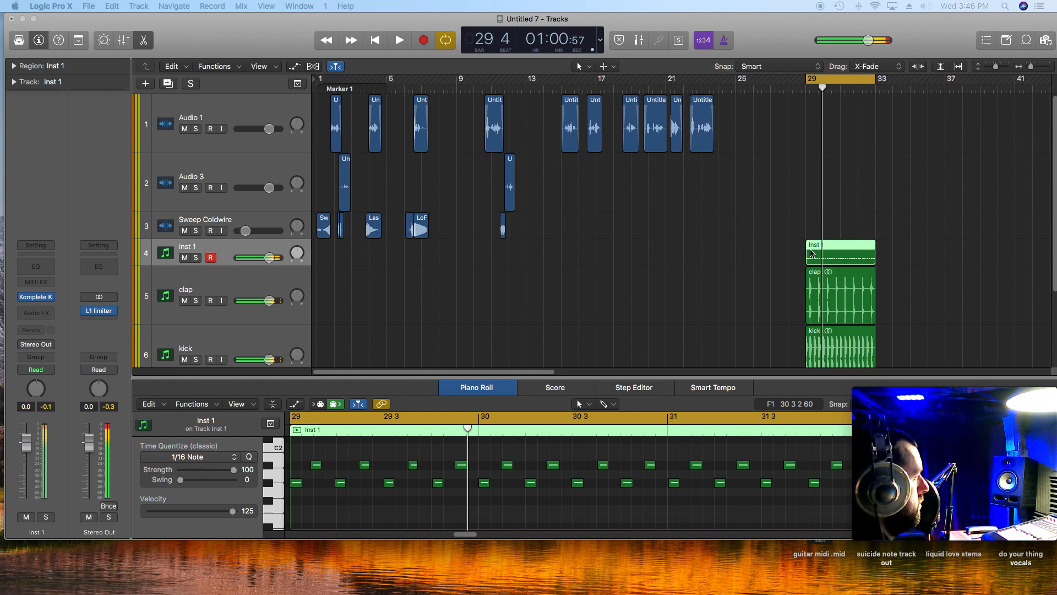
# - Quantize all notes of the new Inst 1 pattern to 1/16 notes and audition it with the kick and clap
pyautogui.click(471, 494)
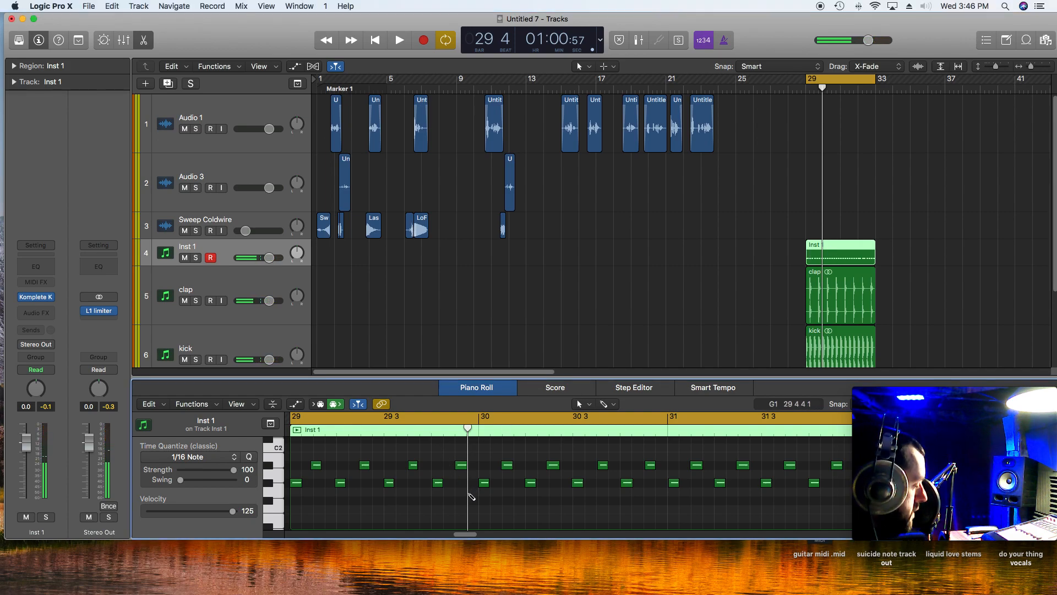
pyautogui.press('super+a')
pyautogui.press('space')
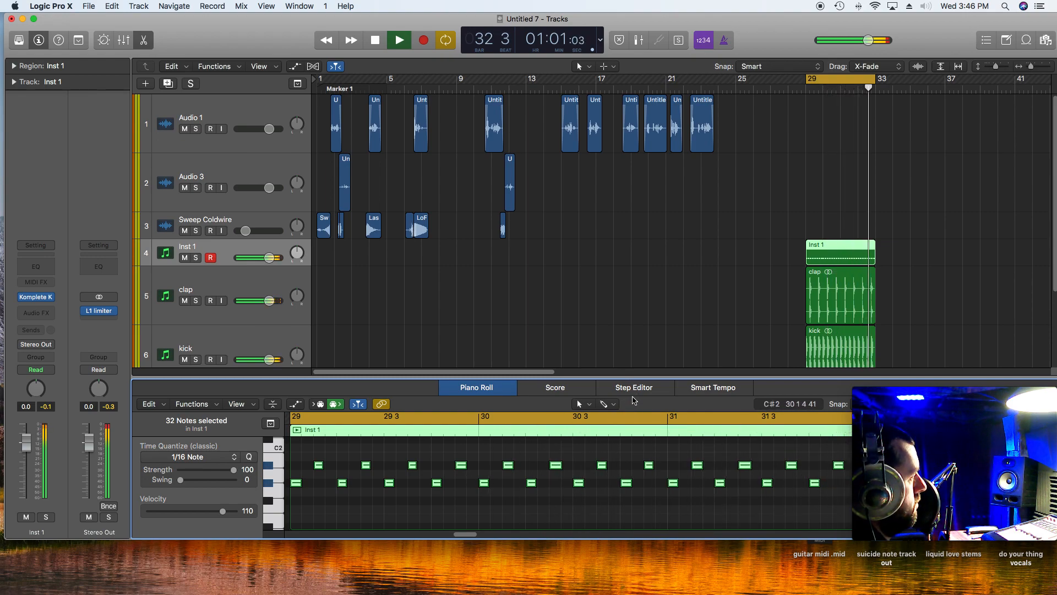
pyautogui.press('space')
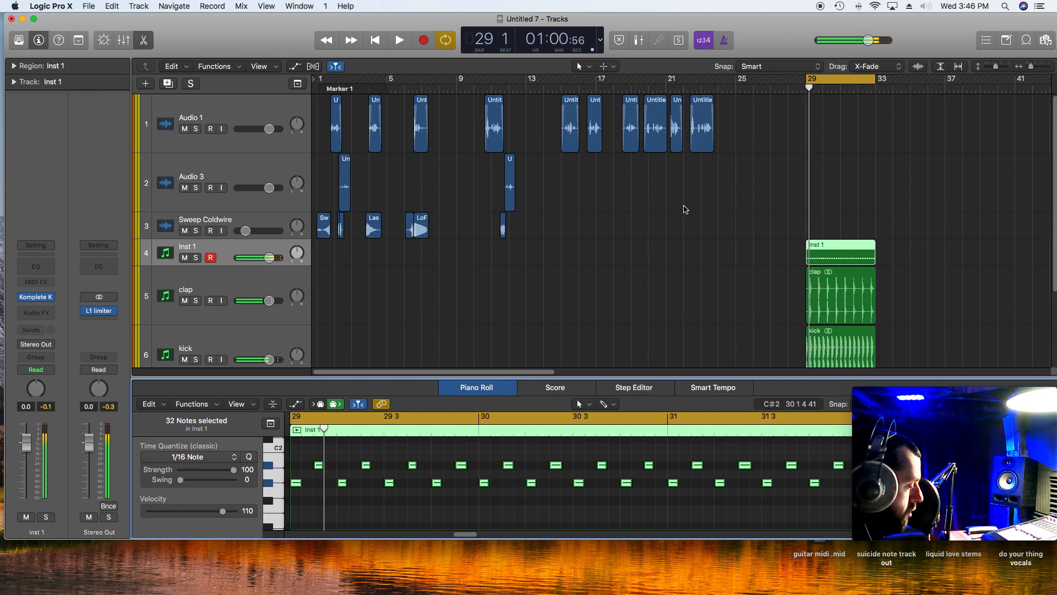
# - Bounce the Inst 1 region in place to a new track named "hats", and delete the source MIDI region
pyautogui.hotkey('ctrl', 'b')
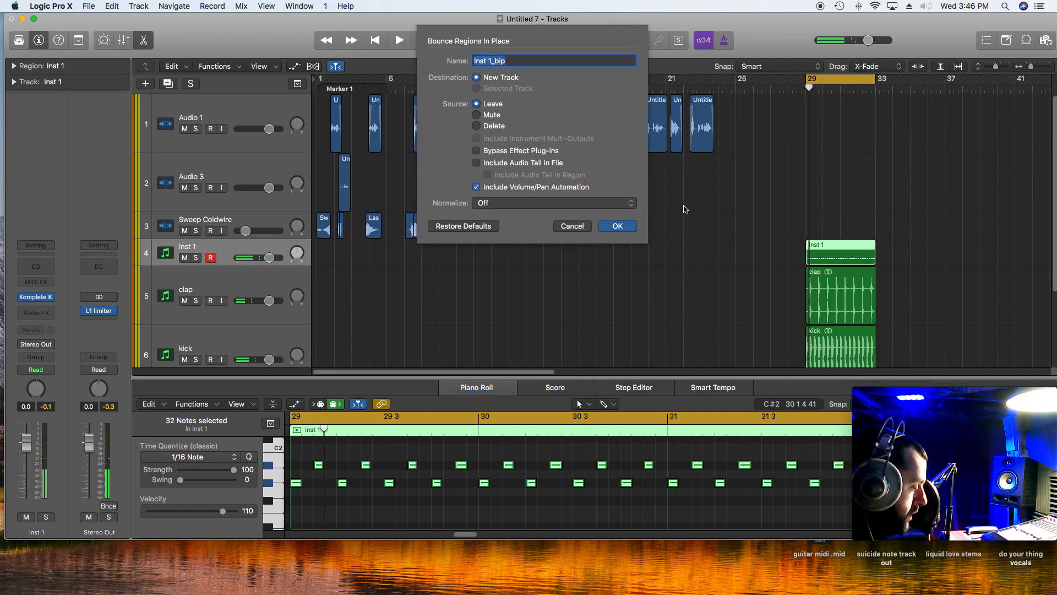
pyautogui.write('hats')
pyautogui.press('Return')
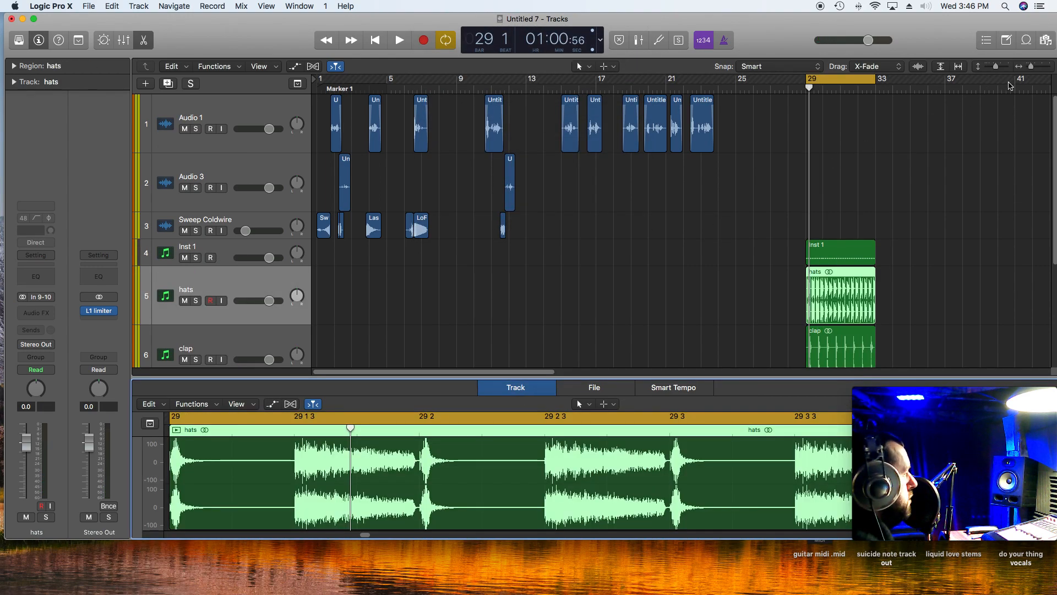
pyautogui.scroll(-3, 936, 206)
pyautogui.click(826, 172)
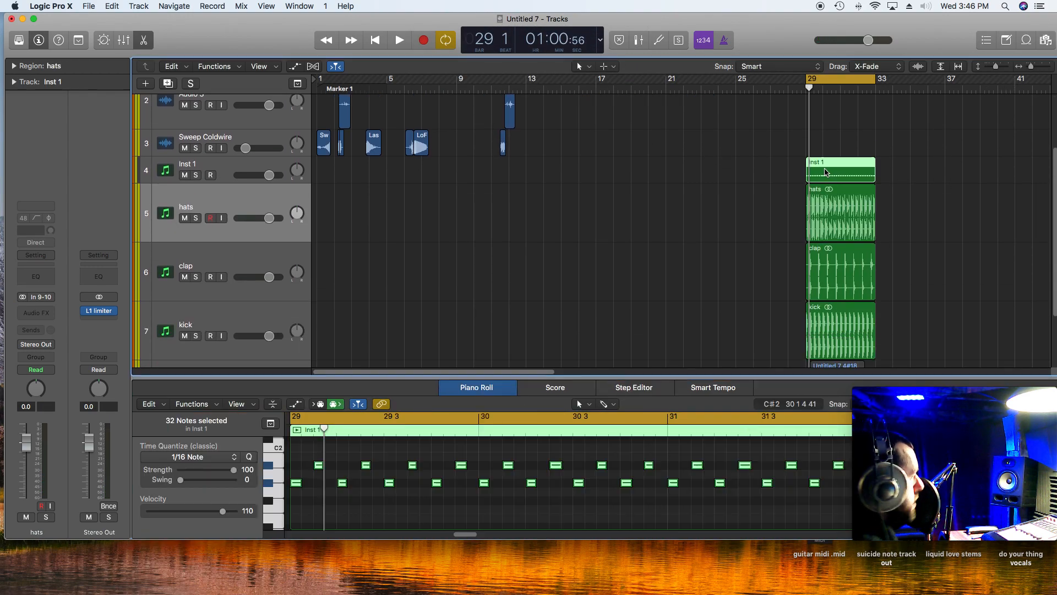
pyautogui.press('Delete')
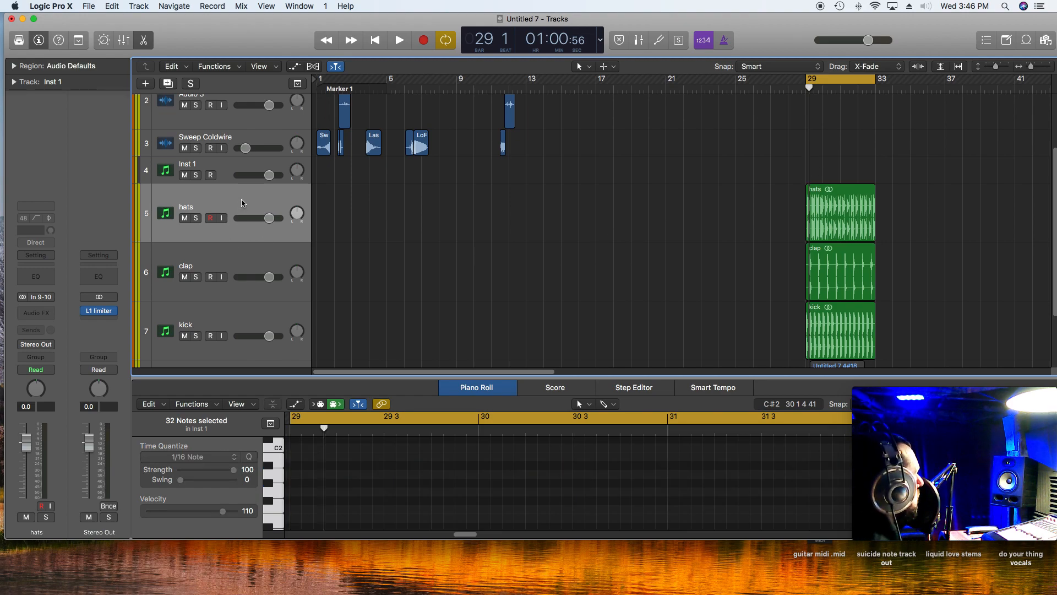
# - Lower the volumes of hats to -23.7 dB, clap to -16.2 dB and kick to -12.1 dB, and audition the balance
pyautogui.scroll(-2, 267, 246)
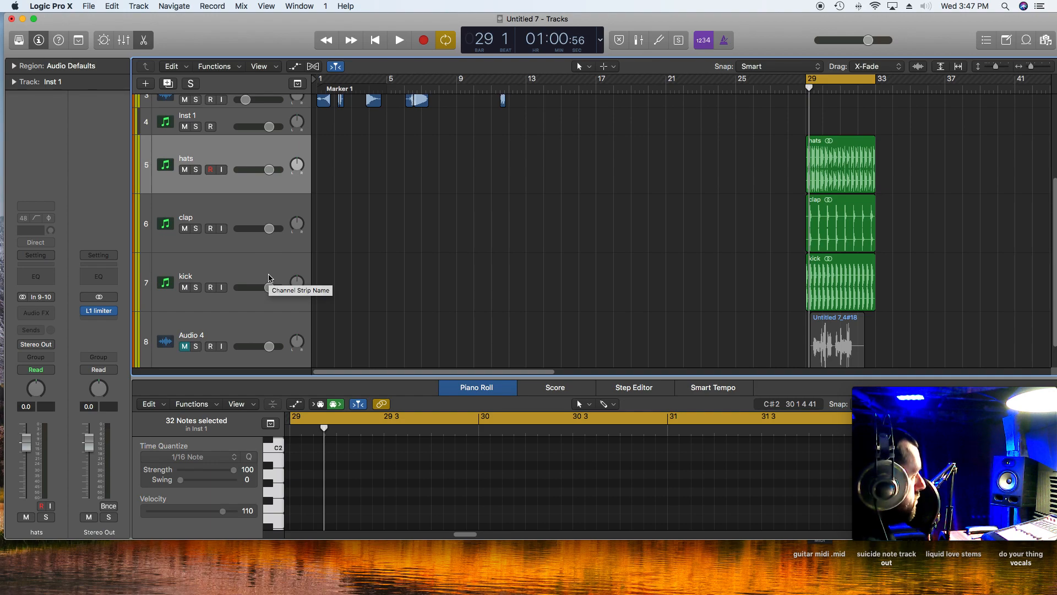
pyautogui.click(229, 154)
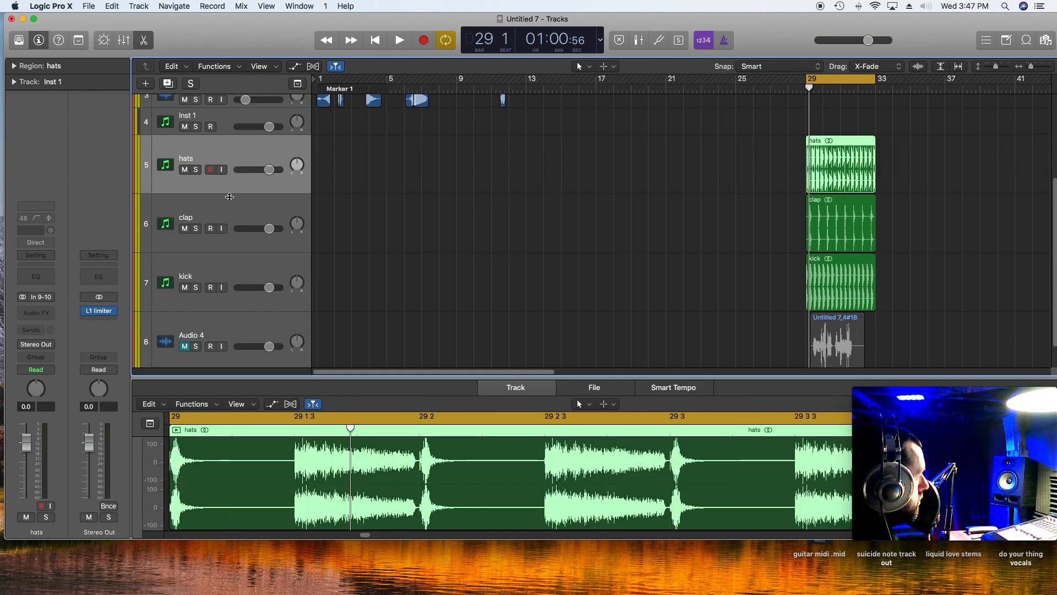
pyautogui.moveTo(269, 172); pyautogui.dragTo(264, 173)
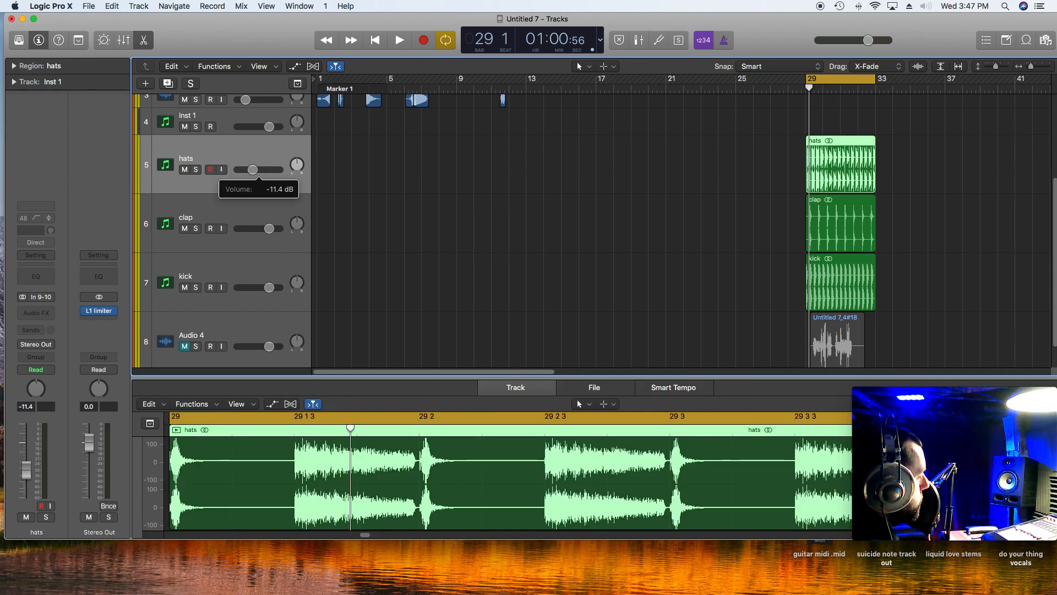
pyautogui.moveTo(269, 287); pyautogui.dragTo(268, 287)
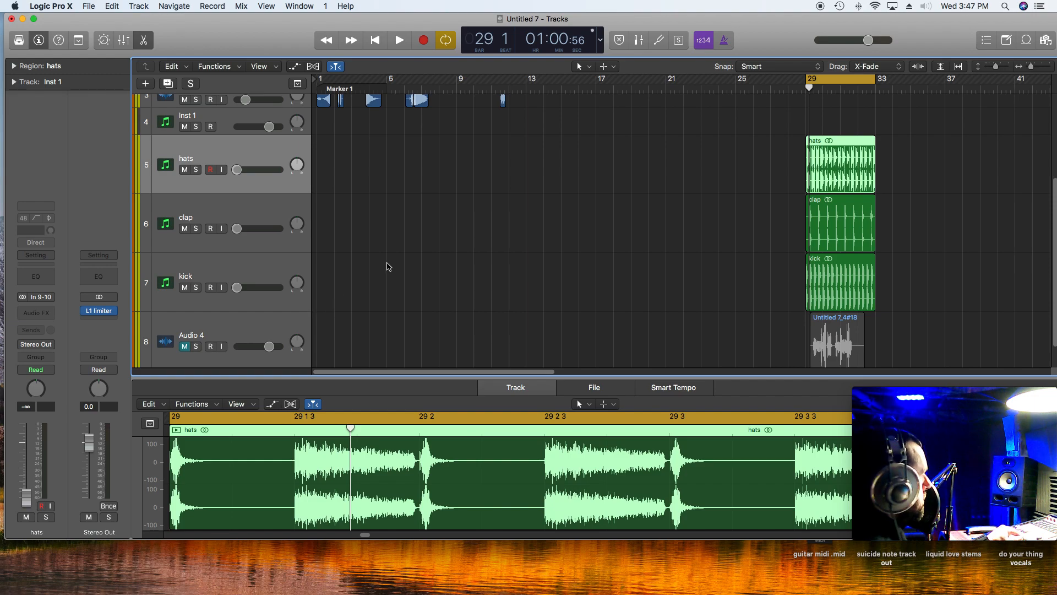
pyautogui.press('space')
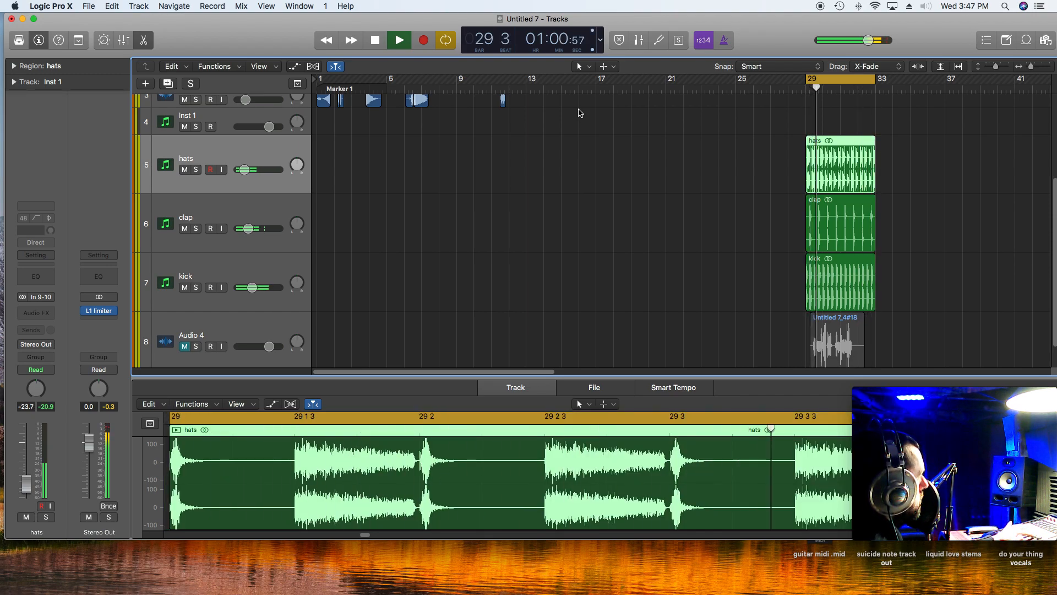
pyautogui.press('space')
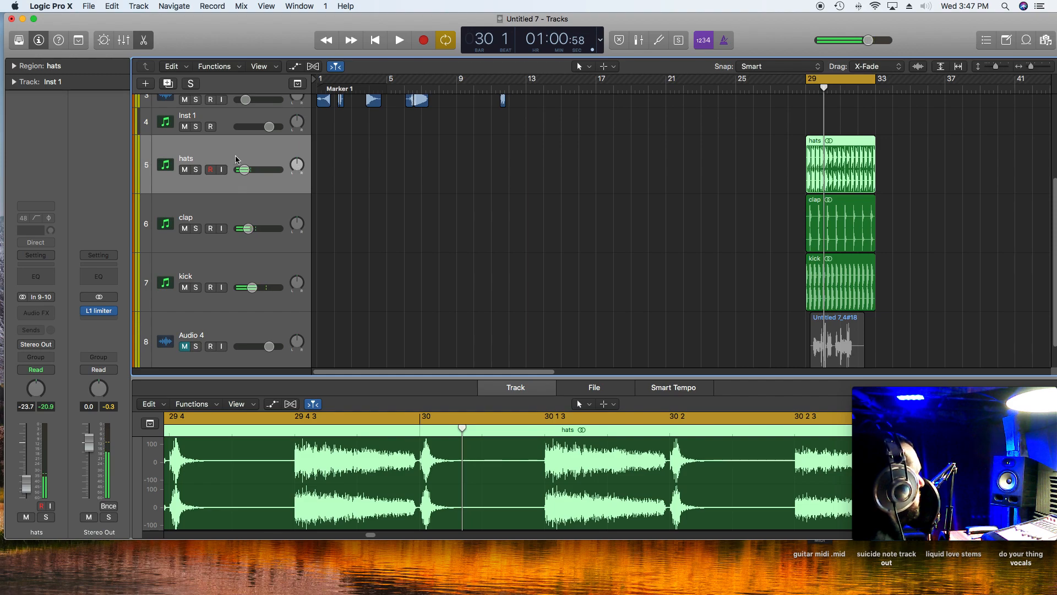
# - Add a Channel EQ to the hats track and cut the low shelf by 24 dB at 550 Hz during playback
pyautogui.click(44, 277)
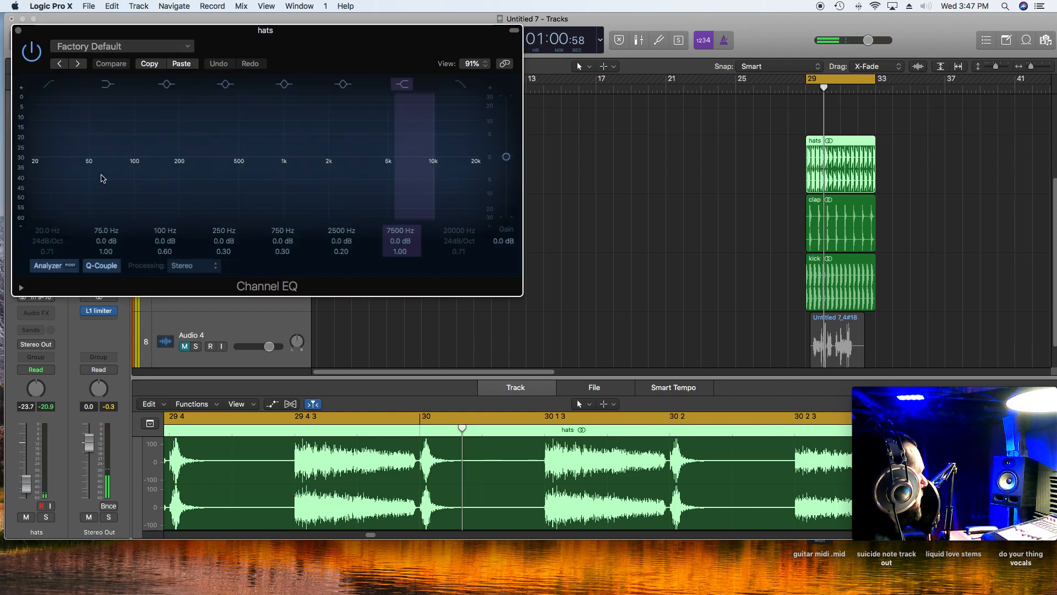
pyautogui.moveTo(134, 160); pyautogui.dragTo(237, 206)
pyautogui.press('space')
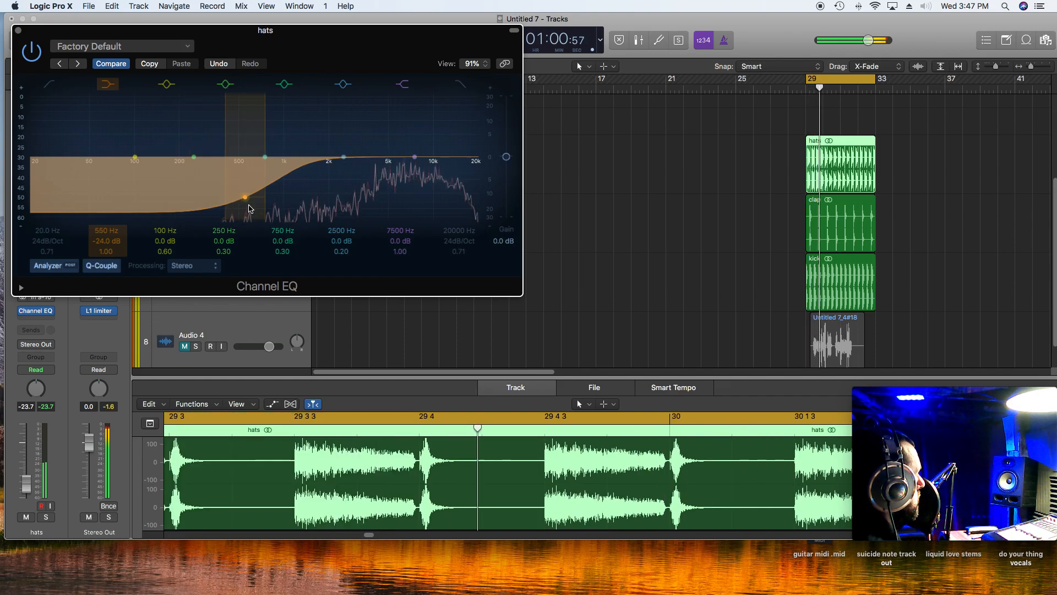
pyautogui.click(18, 30)
# - Add a Channel EQ to the clap track with a -24 dB low shelf at 440 Hz and a +4.5 dB high shelf at 7100 Hz
pyautogui.click(217, 208)
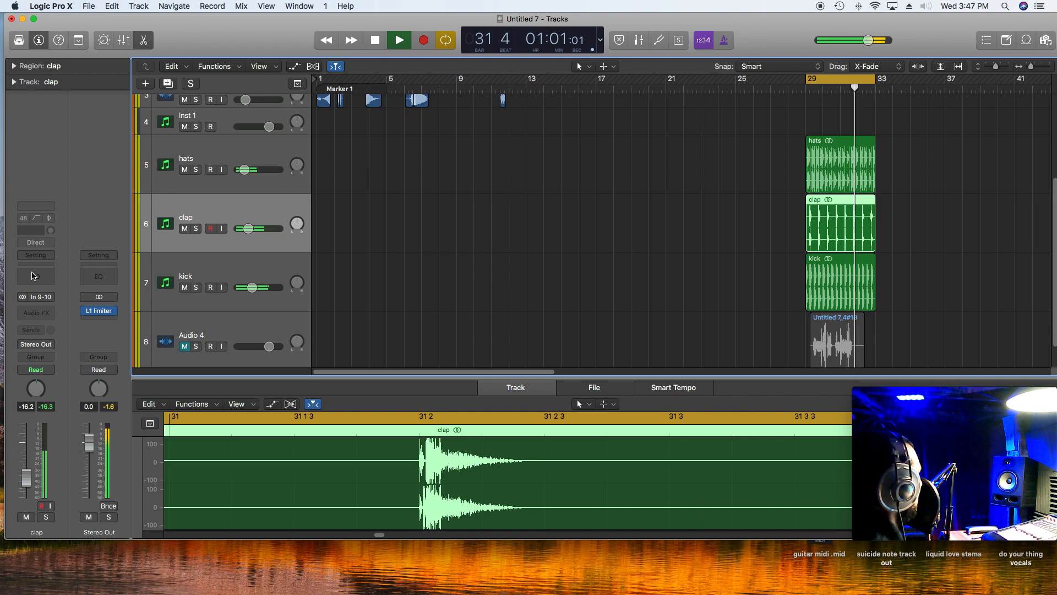
pyautogui.click(36, 277)
pyautogui.moveTo(169, 305); pyautogui.dragTo(240, 336)
pyautogui.moveTo(415, 157); pyautogui.dragTo(417, 148)
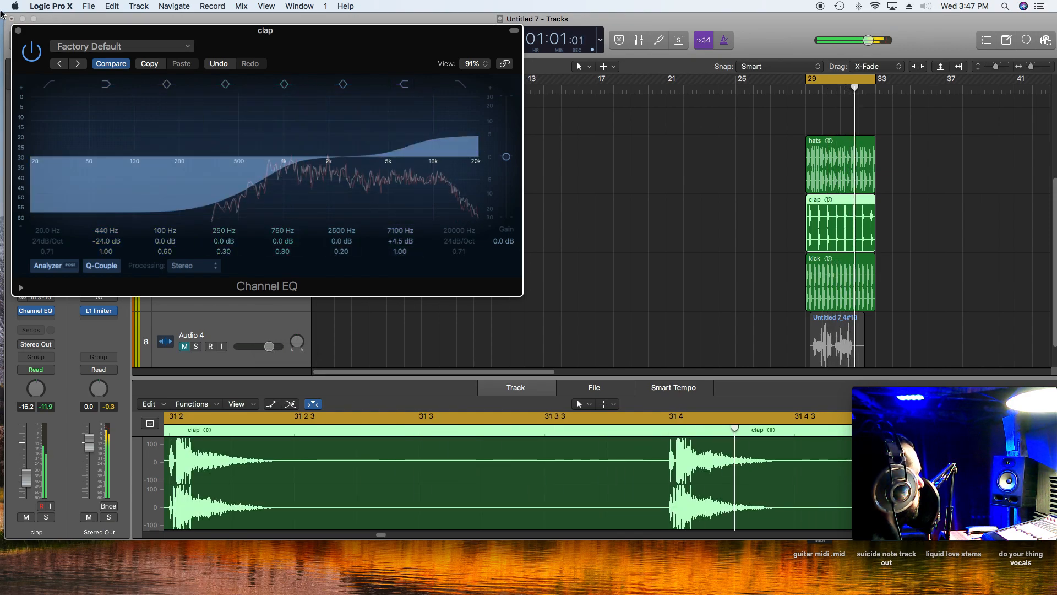
pyautogui.click(18, 31)
# - Add a Channel EQ to the kick track with a -12 dB low shelf at 24 Hz and a -9.5 dB cut at 295 Hz
pyautogui.click(260, 274)
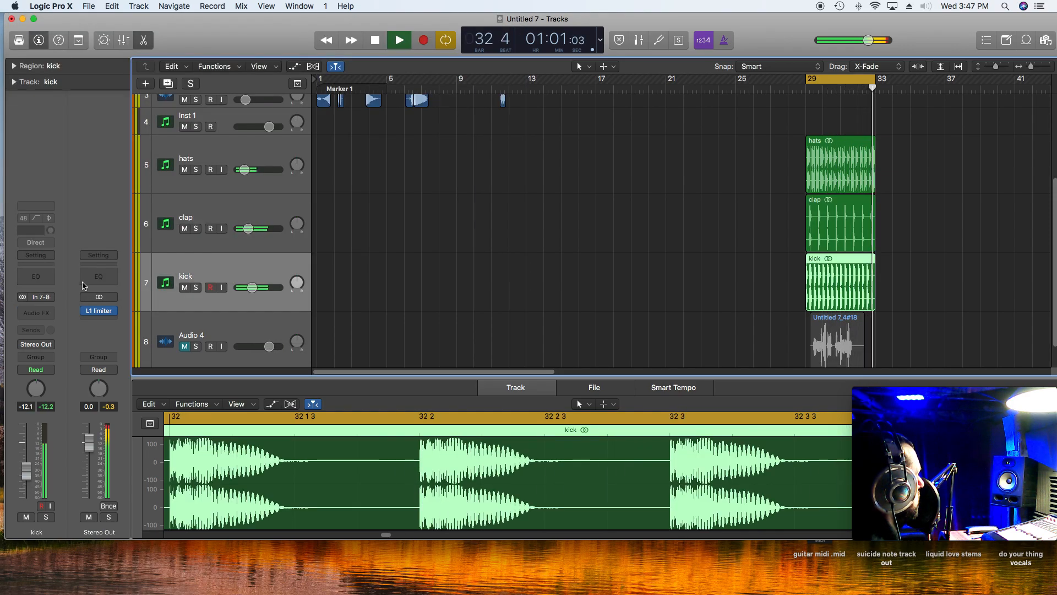
pyautogui.click(35, 276)
pyautogui.moveTo(117, 158); pyautogui.dragTo(47, 194)
pyautogui.moveTo(187, 162); pyautogui.dragTo(205, 191)
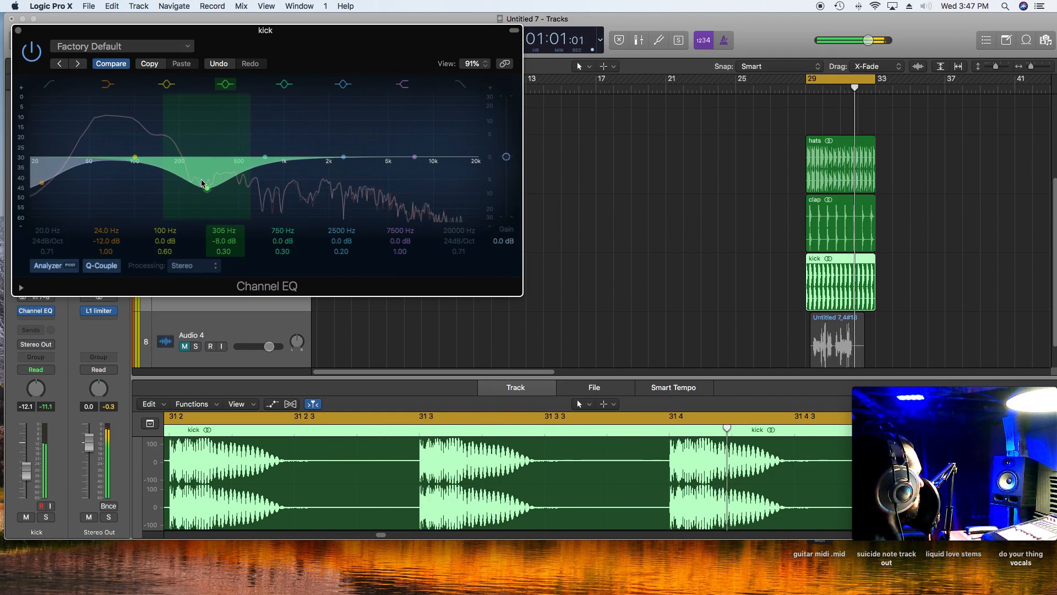
# - Cut the kick EQ by 4.5 dB at 75 Hz with a Q of 2.10, and boost its high shelf 7.5 dB at 6200 Hz
pyautogui.click(134, 157)
pyautogui.moveTo(134, 158); pyautogui.dragTo(113, 169)
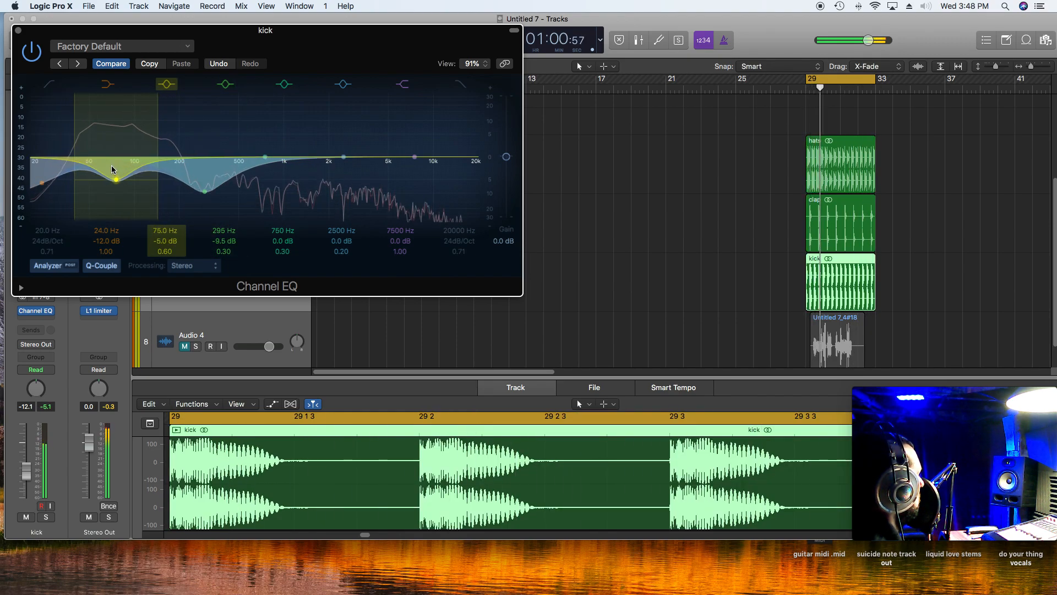
pyautogui.moveTo(115, 173); pyautogui.dragTo(143, 177)
pyautogui.moveTo(415, 157)
pyautogui.mouseDown()
pyautogui.moveTo(407, 126)
pyautogui.moveTo(407, 139)
pyautogui.mouseUp()
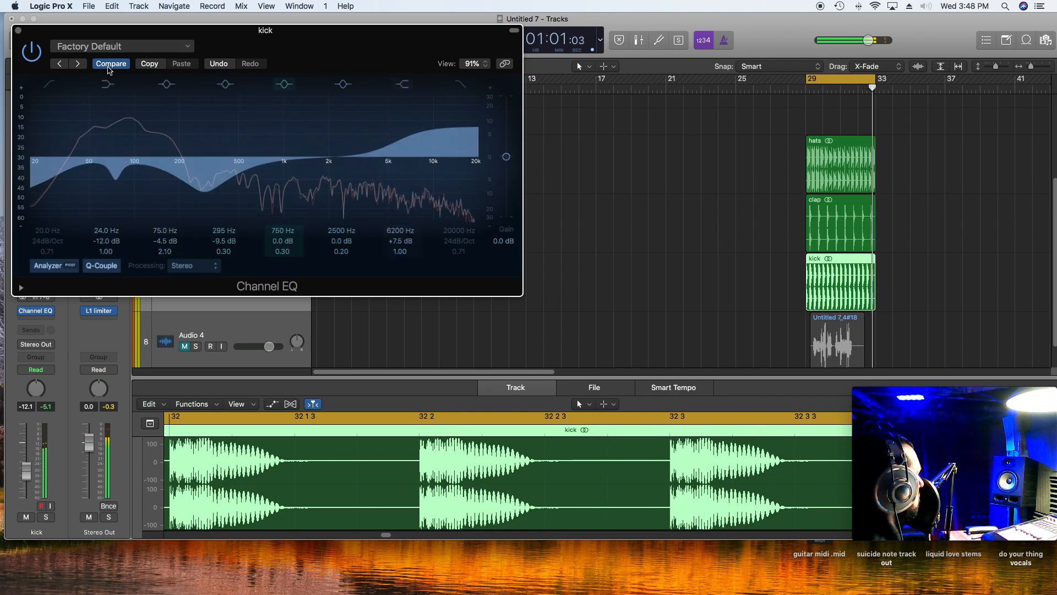
pyautogui.click(19, 31)
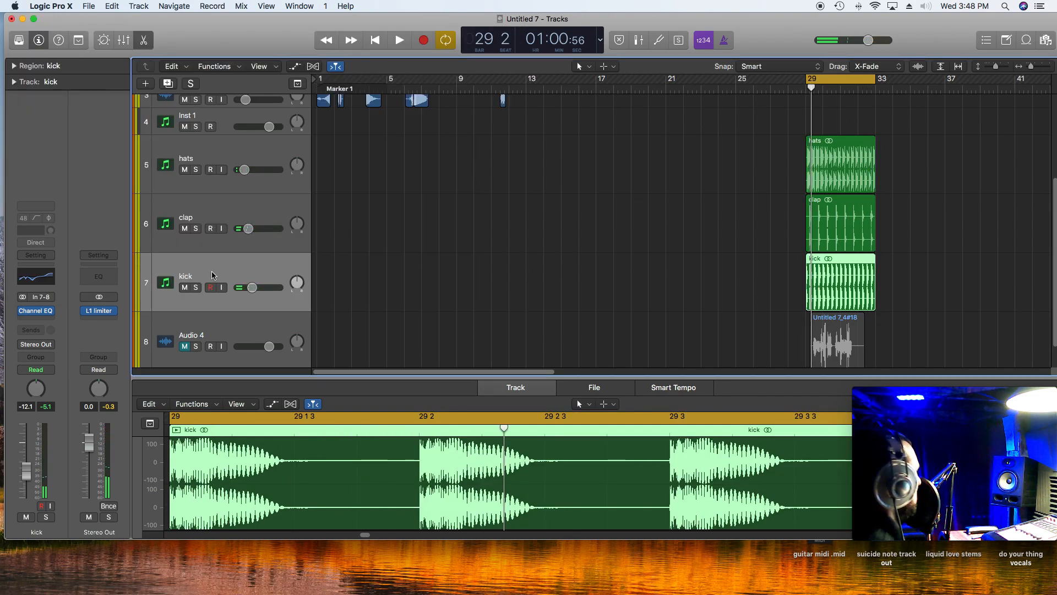
# - Solo the kick during playback, set its EQ high shelf to +8.5 dB at 6600 Hz, and unsolo the track
pyautogui.click(196, 288)
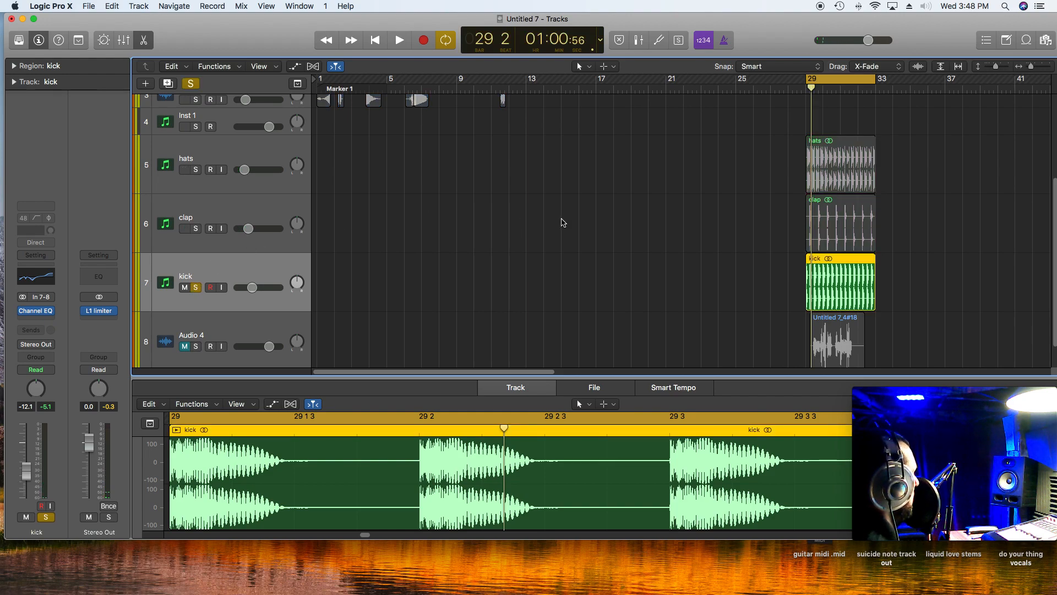
pyautogui.press('space')
pyautogui.click(36, 276)
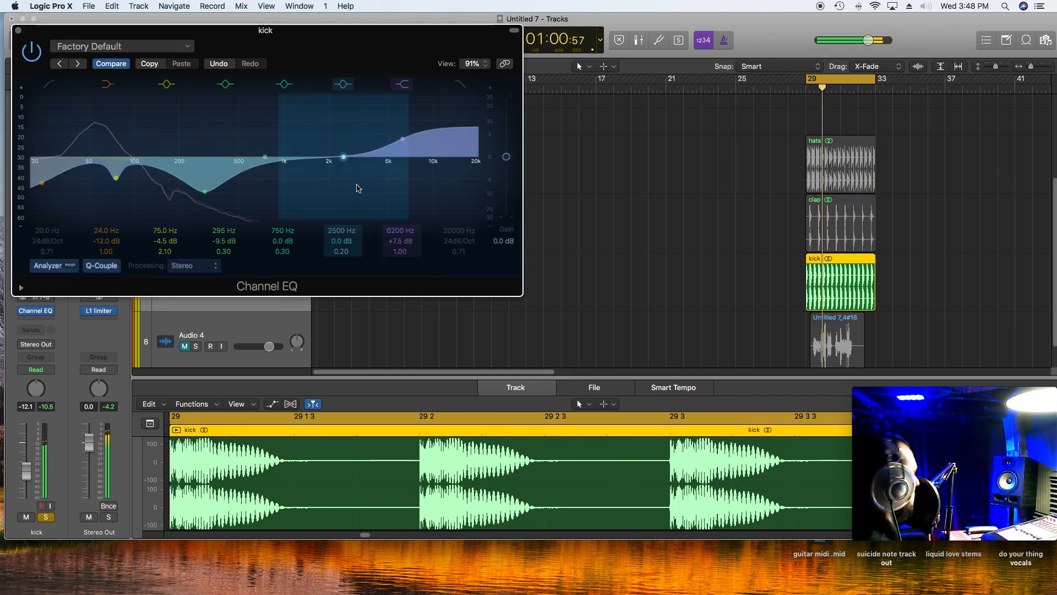
pyautogui.moveTo(403, 140); pyautogui.dragTo(409, 163)
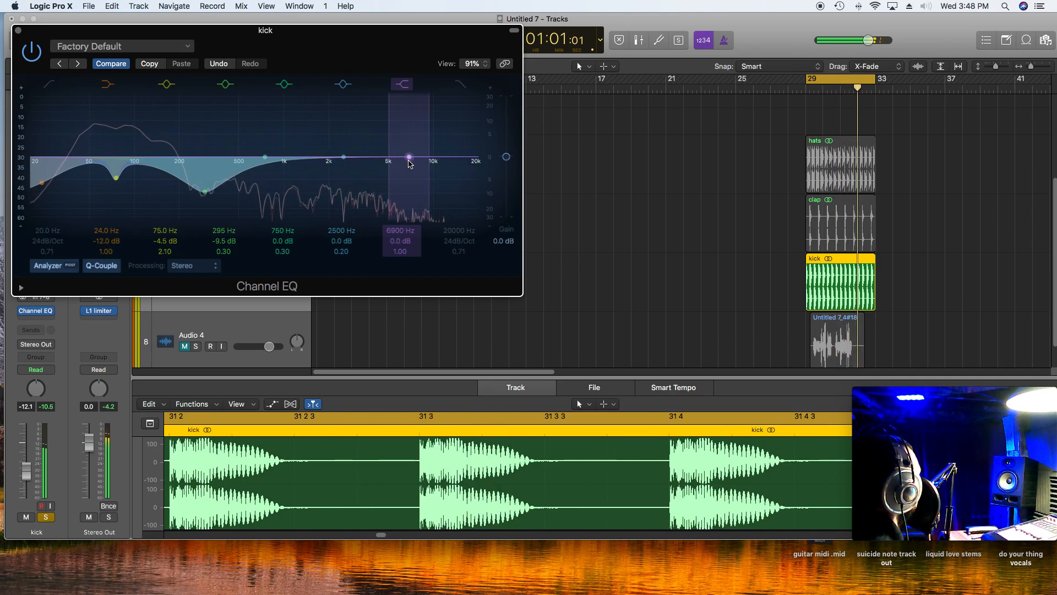
pyautogui.moveTo(410, 163); pyautogui.dragTo(406, 138)
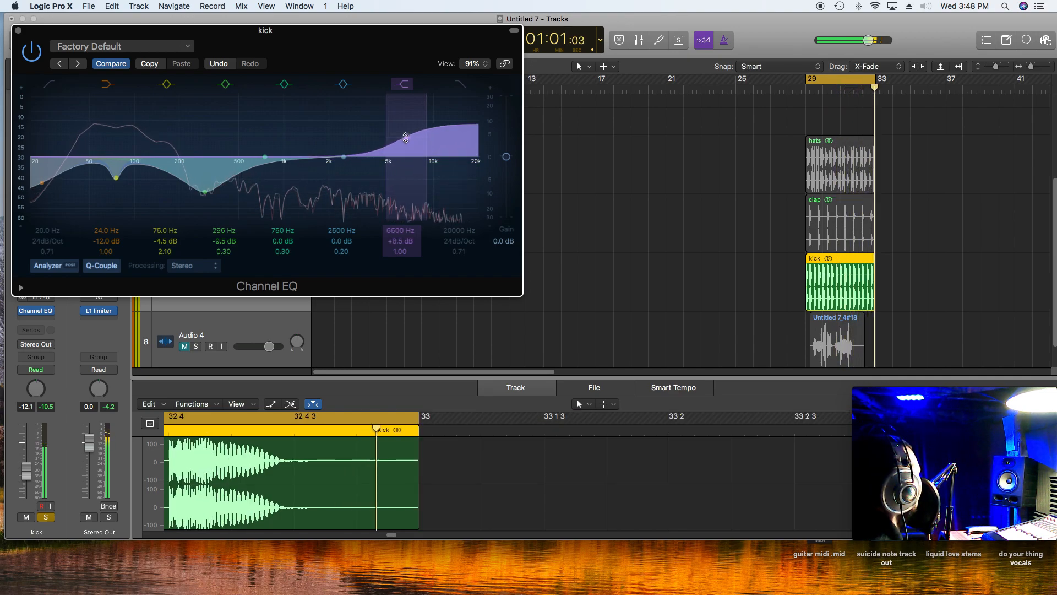
pyautogui.click(19, 31)
pyautogui.click(198, 287)
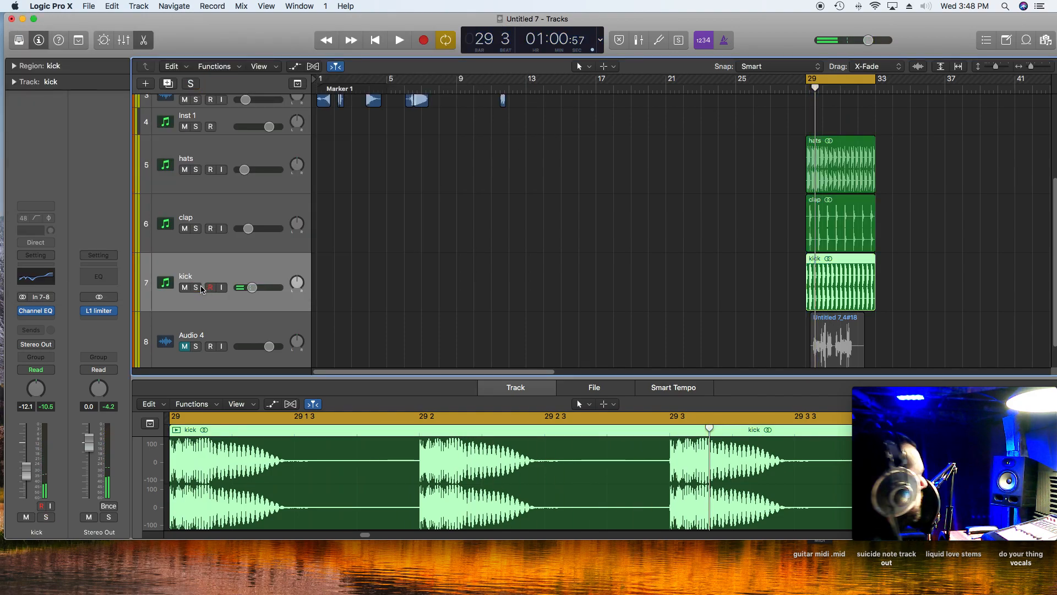
# - Unmute the Audio 4 vocal track and audition it with the drum loop
pyautogui.click(190, 346)
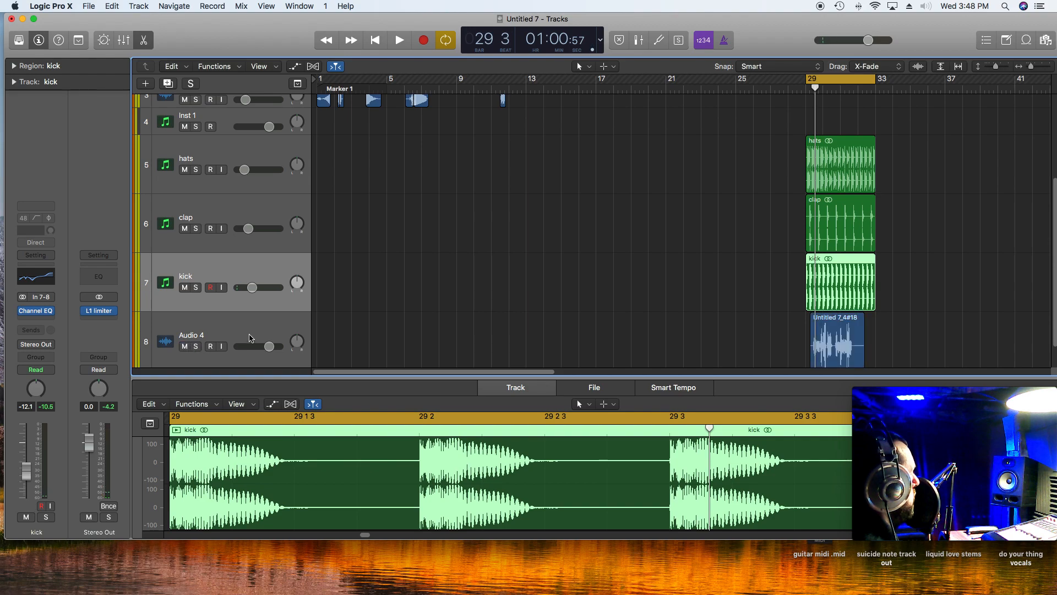
pyautogui.press('space')
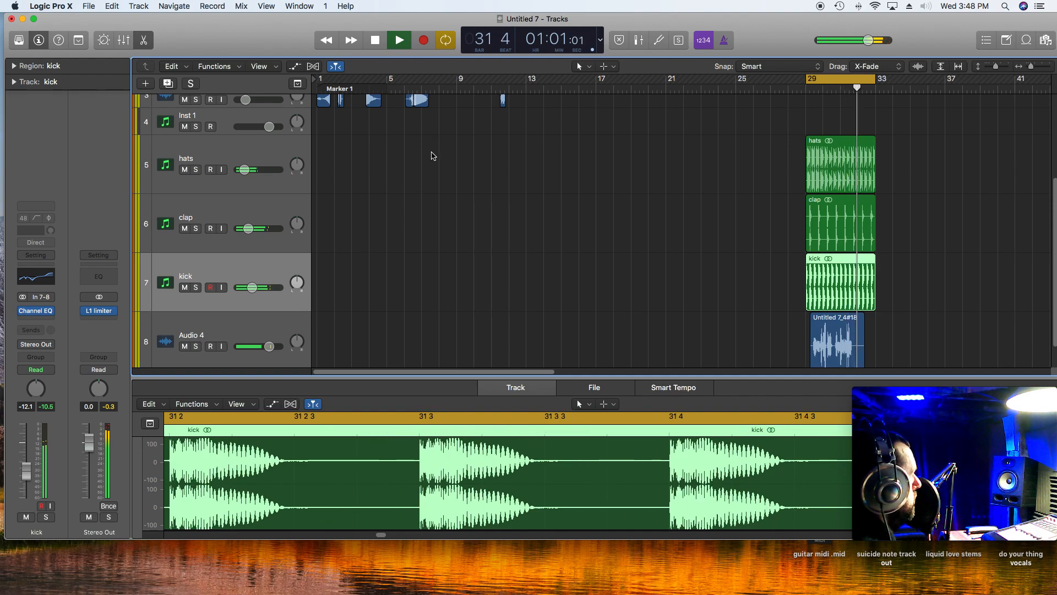
pyautogui.press('space')
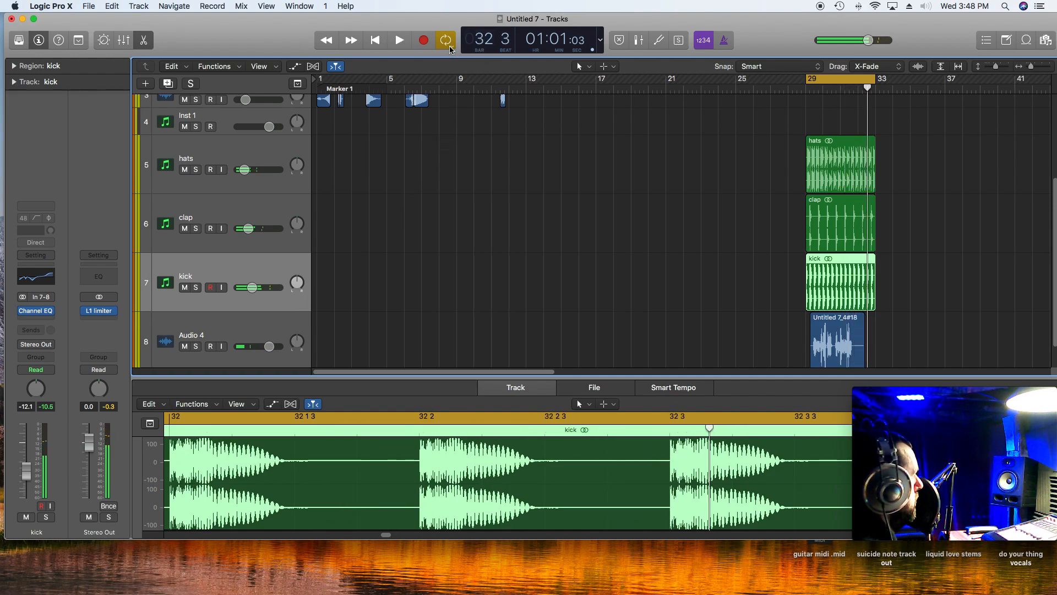
# - Turn off cycle mode and play the vocal with the drums from between bars 27 and 28
pyautogui.click(449, 47)
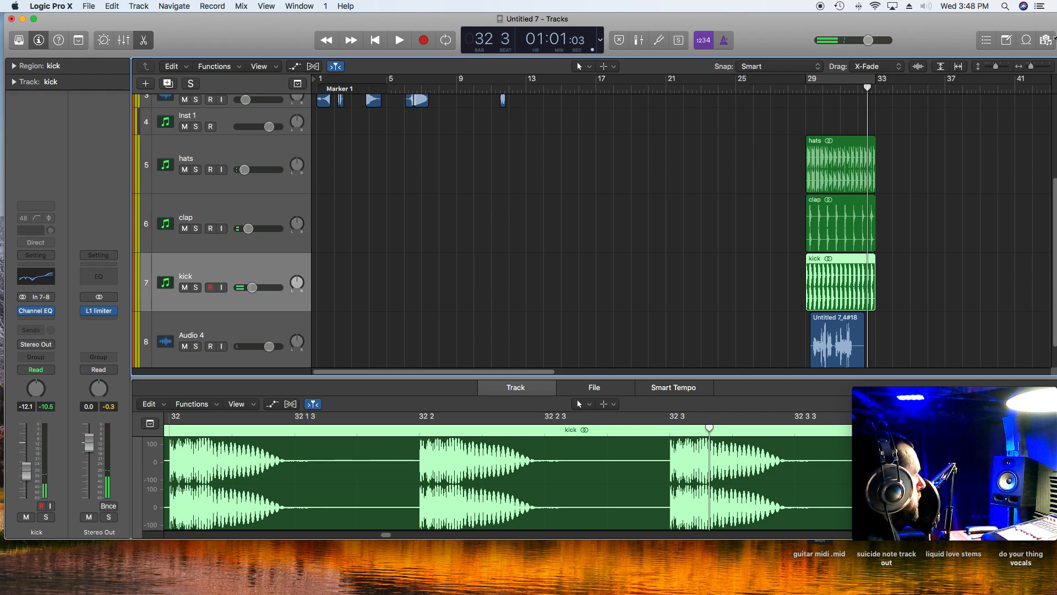
pyautogui.moveTo(1030, 66); pyautogui.dragTo(1036, 67)
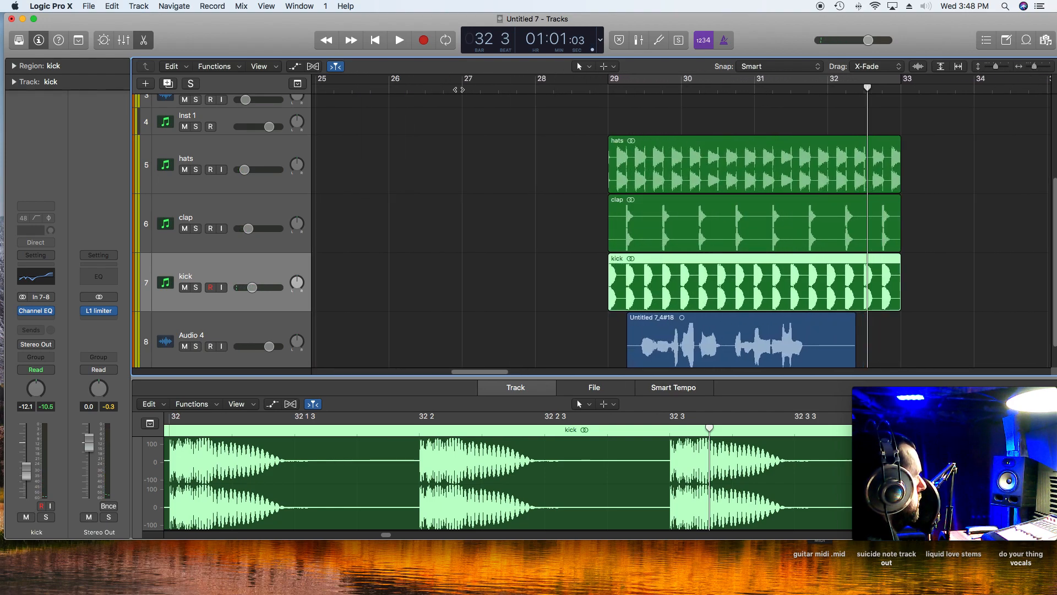
pyautogui.click(509, 94)
pyautogui.press('space')
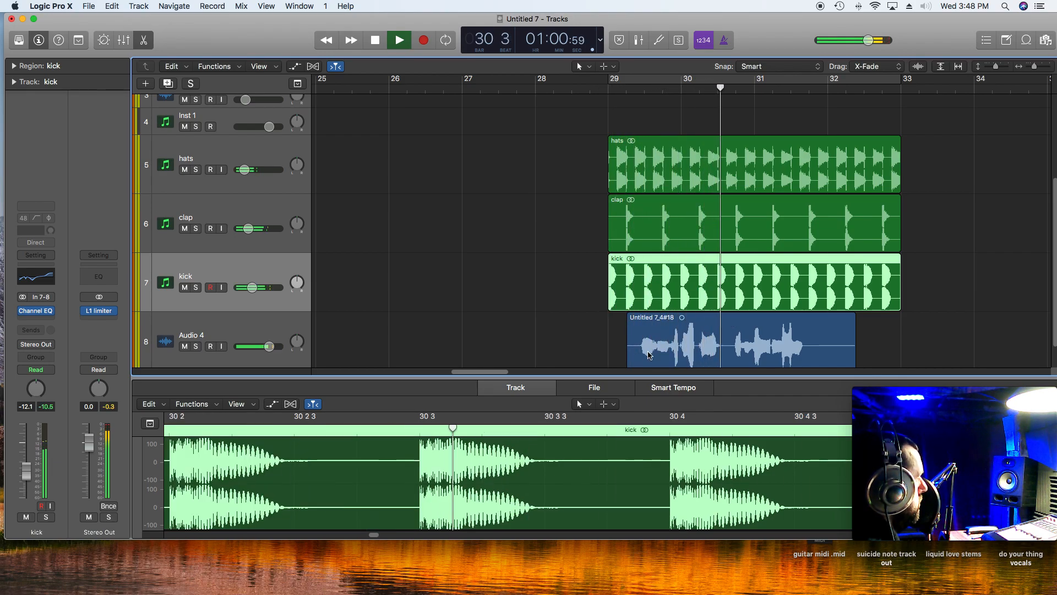
pyautogui.press('space')
# - Move the Audio 4 vocal region about two beats later and audition its timing from just before bar 29
pyautogui.moveTo(648, 354); pyautogui.dragTo(680, 353)
pyautogui.click(602, 78)
pyautogui.press('space')
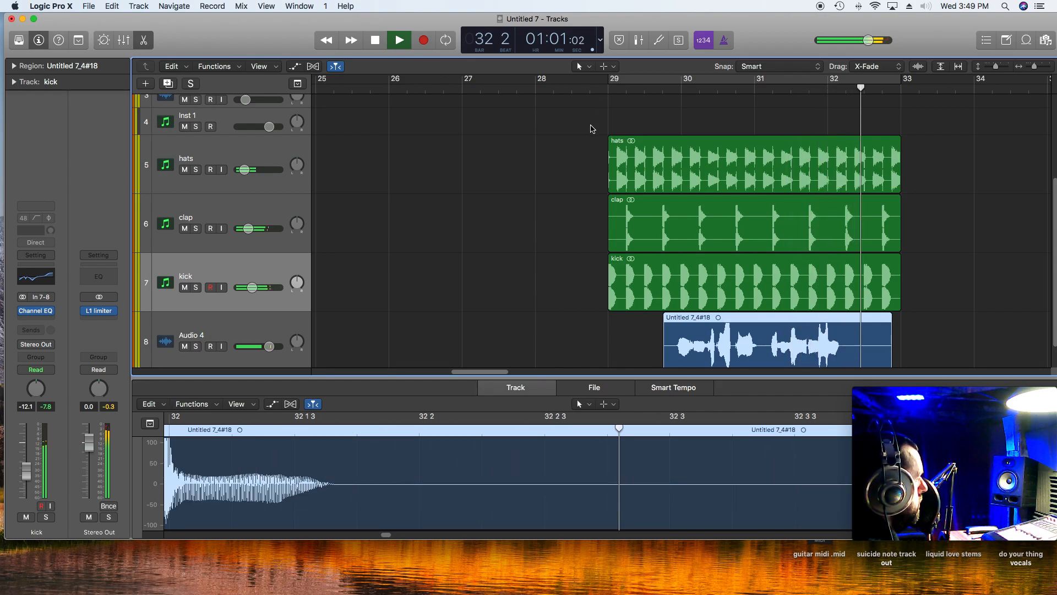
pyautogui.press('space')
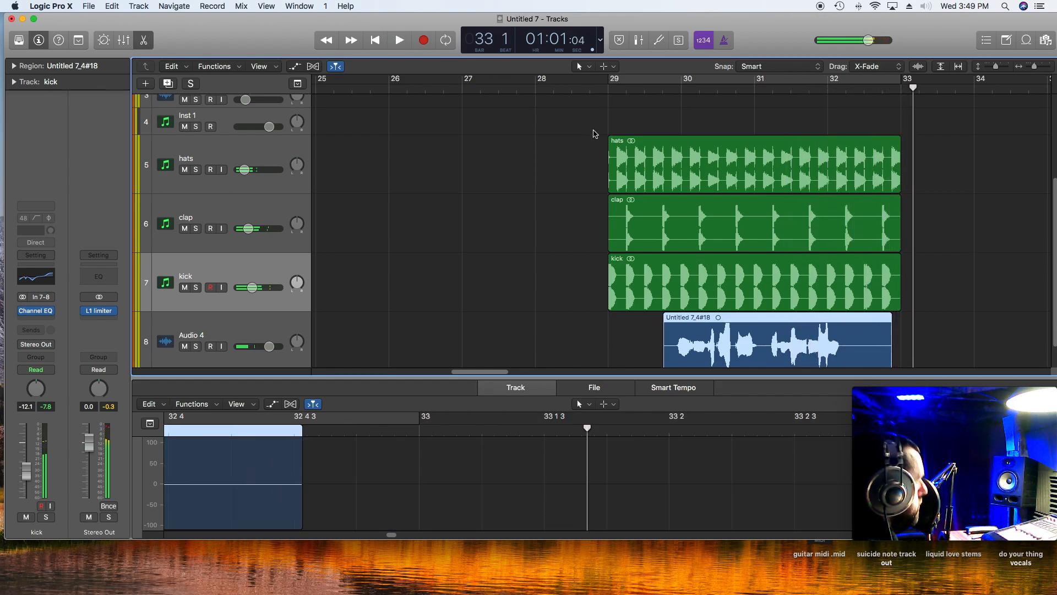
pyautogui.click(573, 91)
pyautogui.press('space')
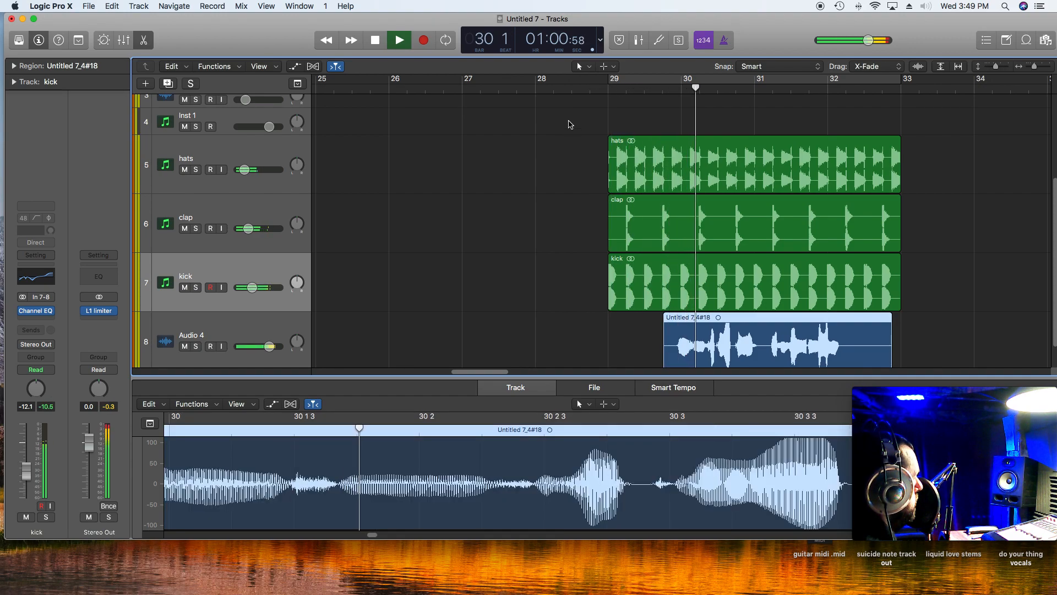
pyautogui.press('space')
# - Select the Audio 4 vocal track, stop playback and turn on Flex for that track
pyautogui.click(263, 337)
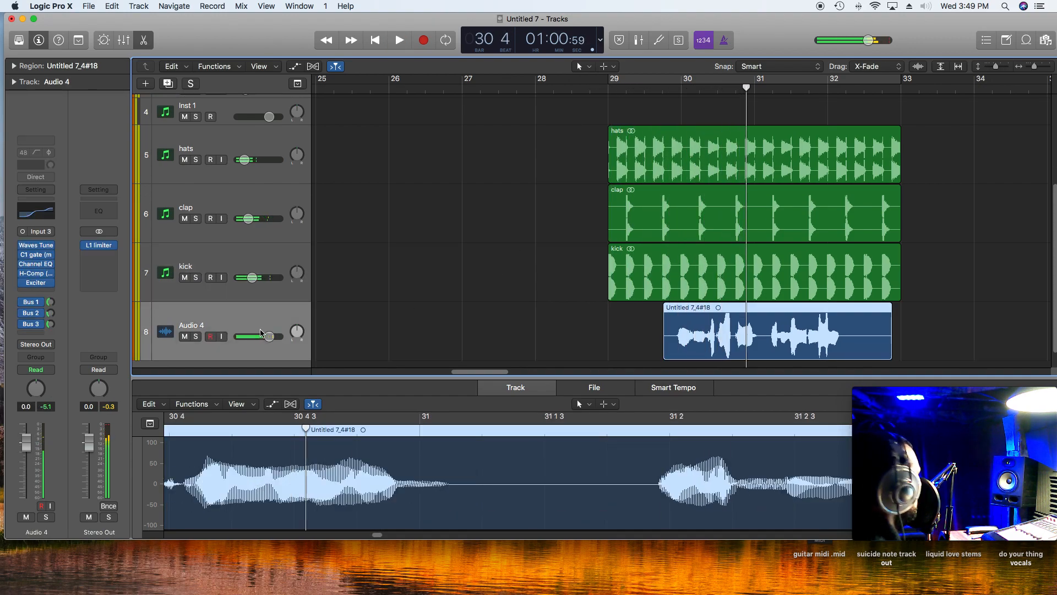
pyautogui.click(315, 68)
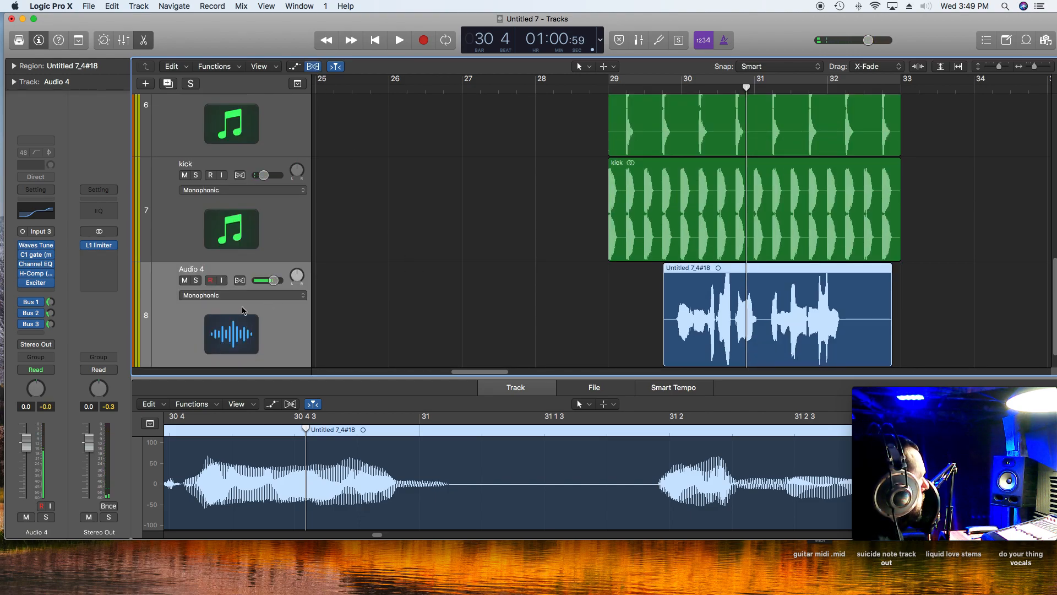
pyautogui.click(240, 281)
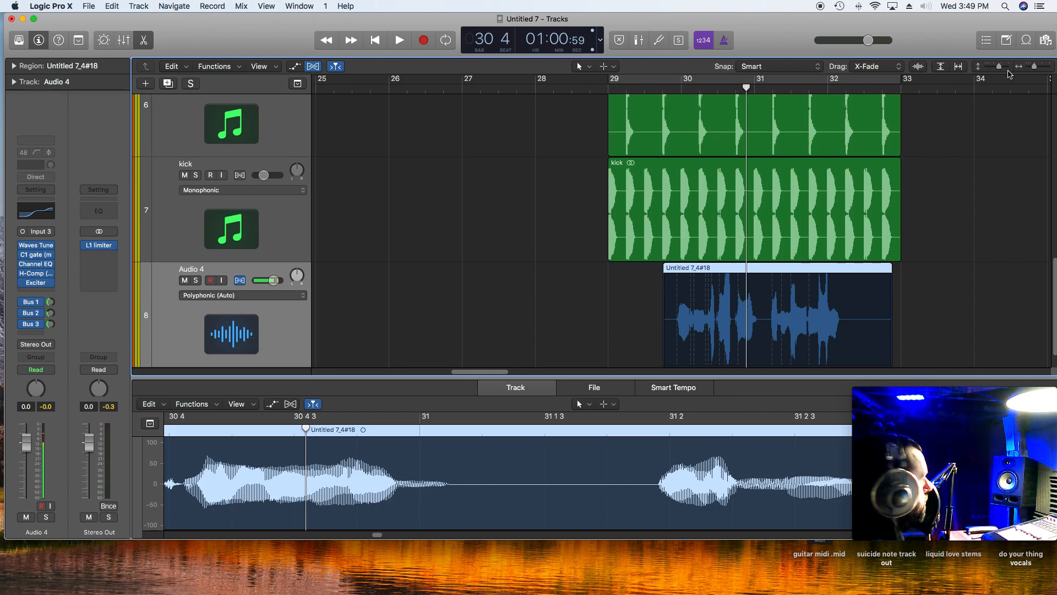
# - Try quantizing the Audio 4 vocal region to 1/16 Note and audition it with the drums from bar 29 beat 3
pyautogui.moveTo(1037, 67); pyautogui.dragTo(1039, 73)
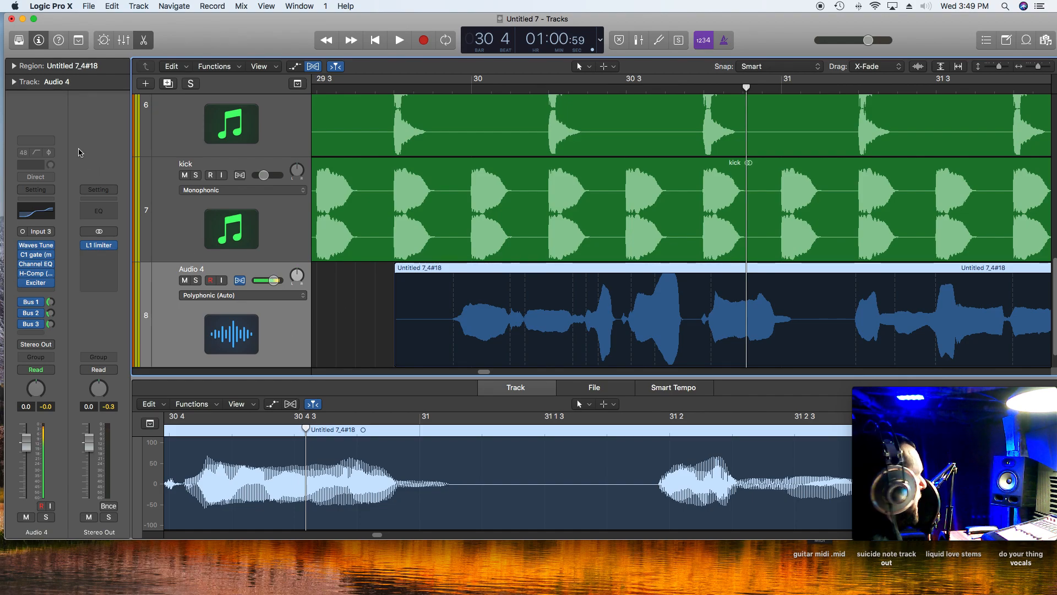
pyautogui.click(15, 67)
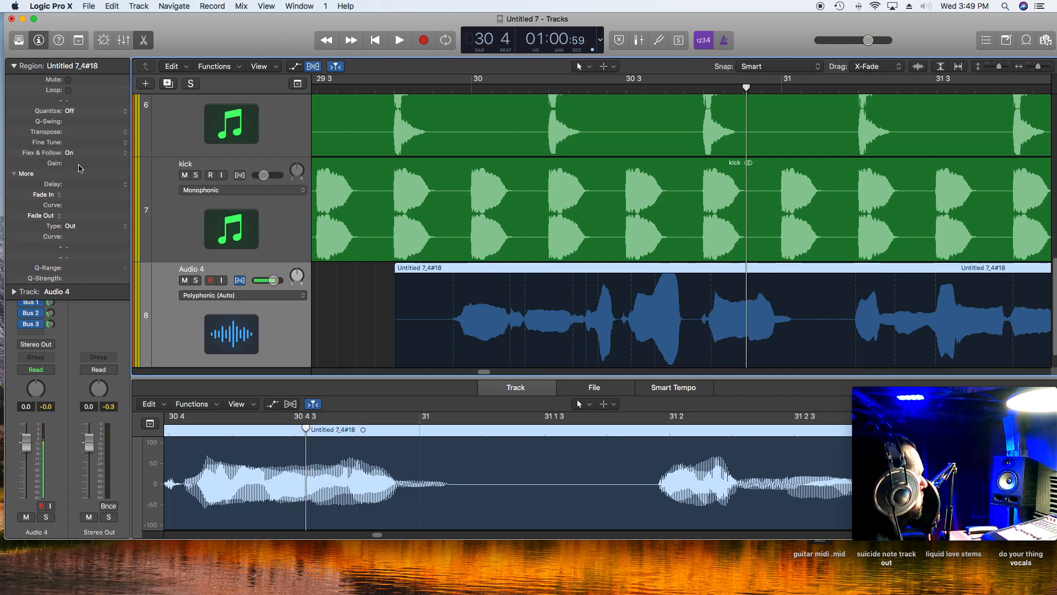
pyautogui.click(78, 110)
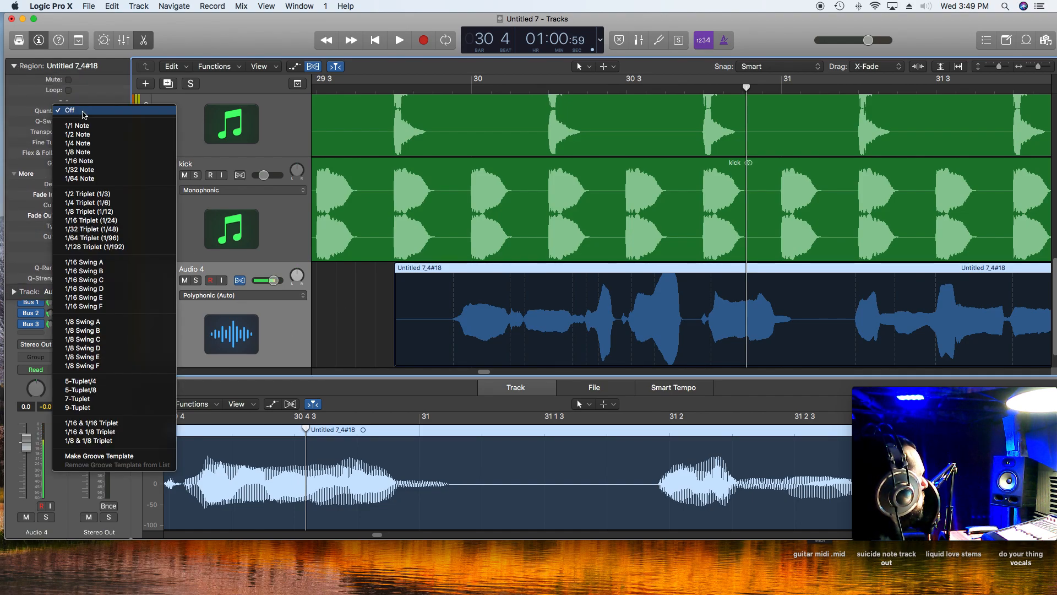
pyautogui.click(93, 162)
pyautogui.click(335, 86)
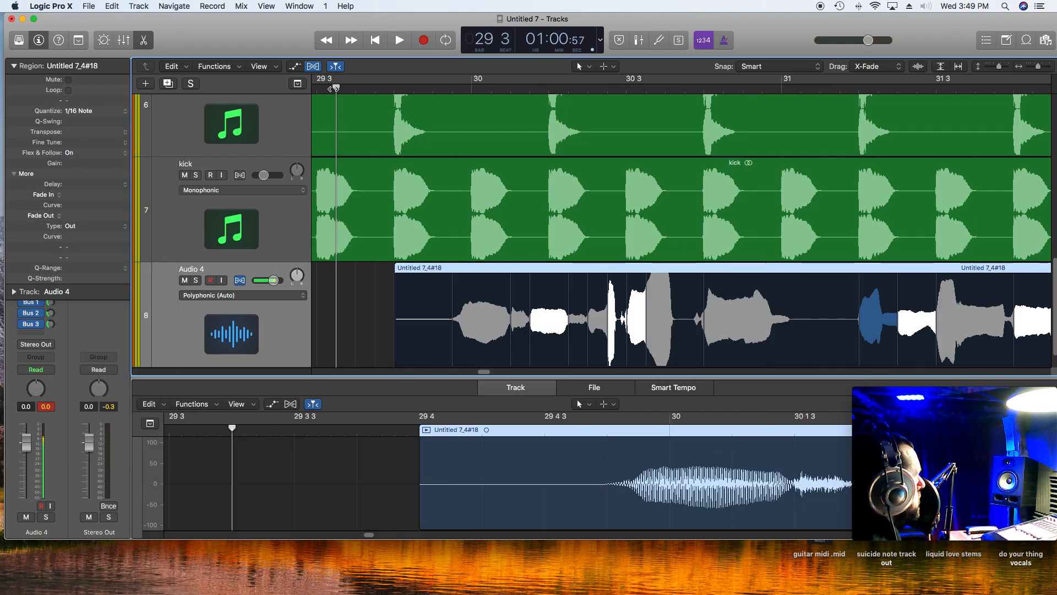
pyautogui.press('space')
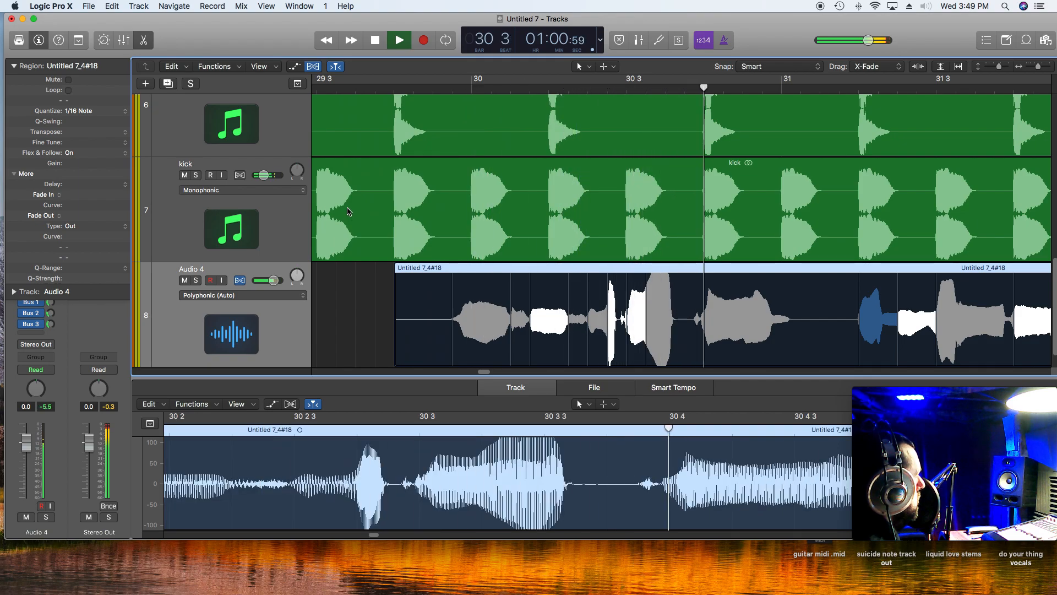
pyautogui.press('space')
# - Try 1/32 Note quantization on the vocal region and audition the result
pyautogui.click(88, 112)
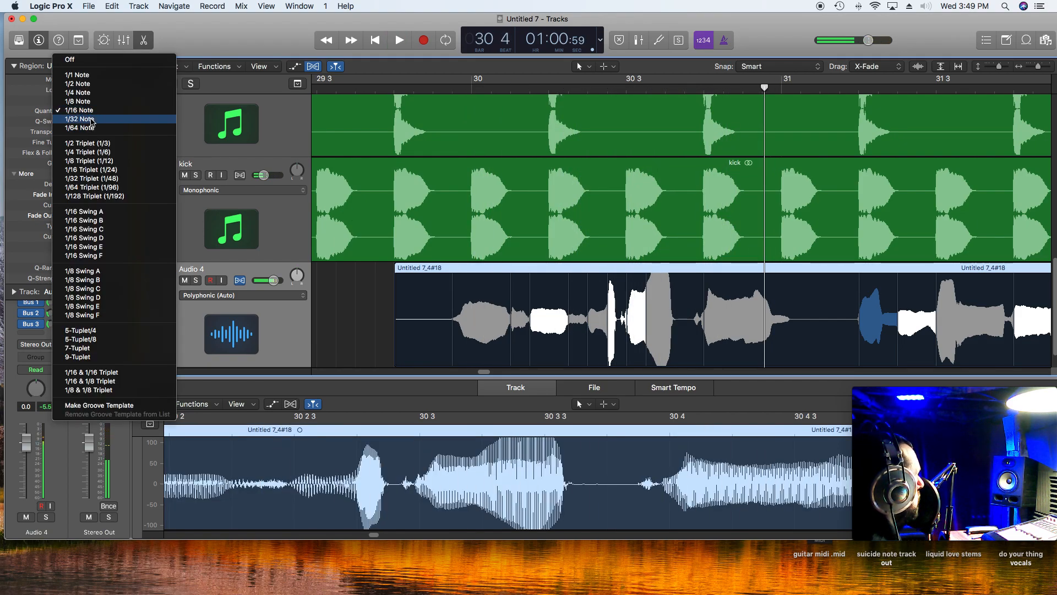
pyautogui.click(91, 126)
pyautogui.press('space')
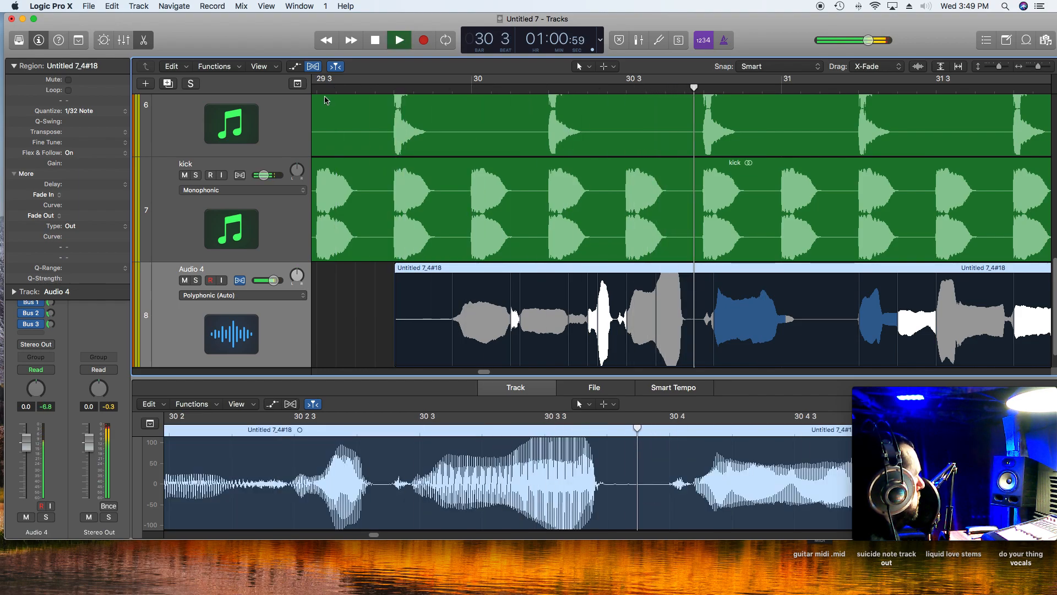
pyautogui.press('space')
# - Set the vocal region's quantization to Off and play it with the drums from bar 29
pyautogui.click(102, 111)
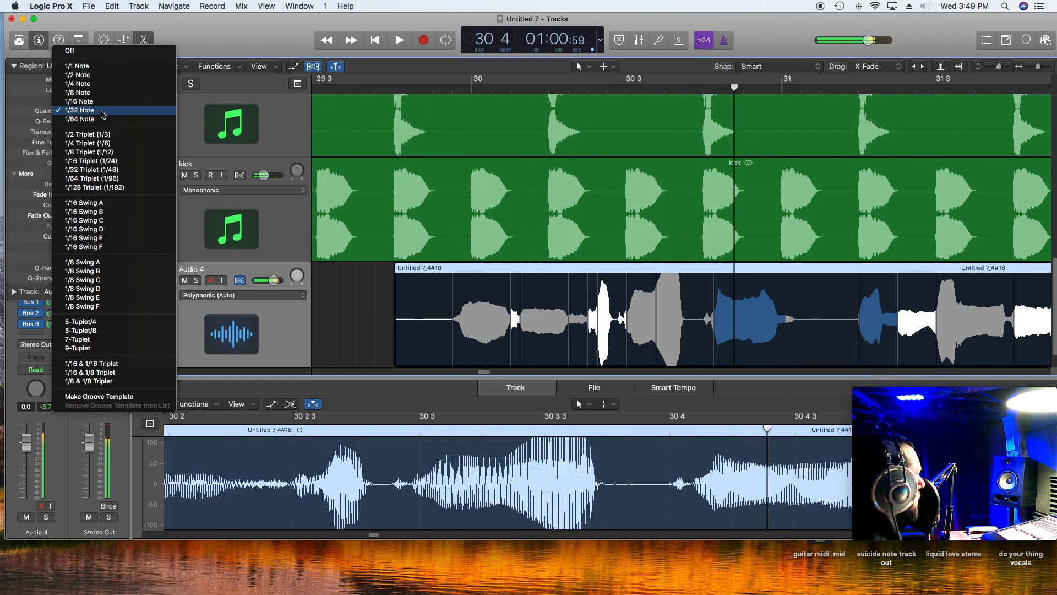
pyautogui.click(113, 51)
pyautogui.click(336, 41)
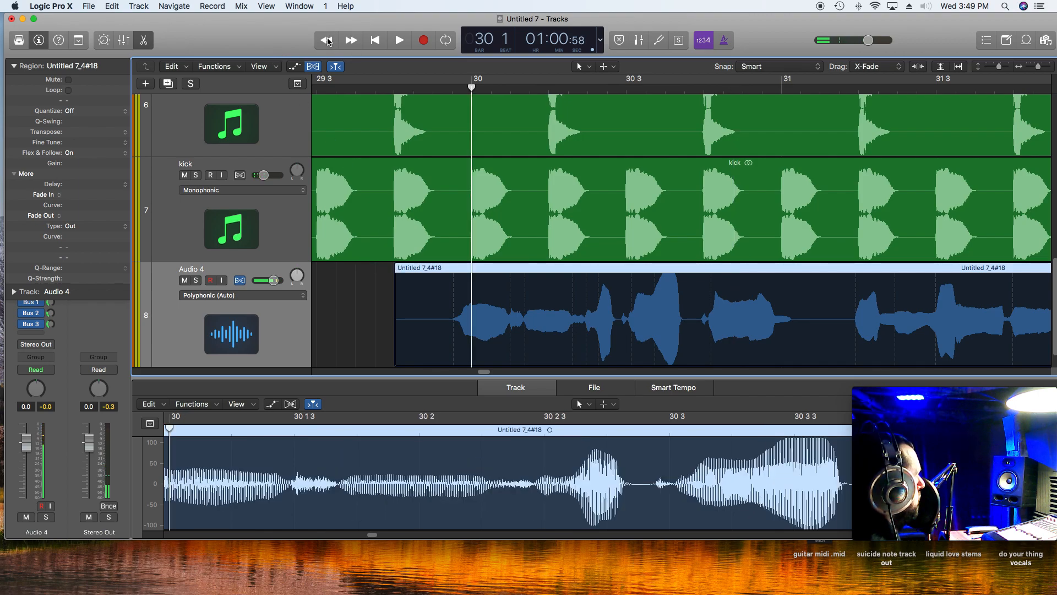
pyautogui.click(336, 40)
pyautogui.press('space')
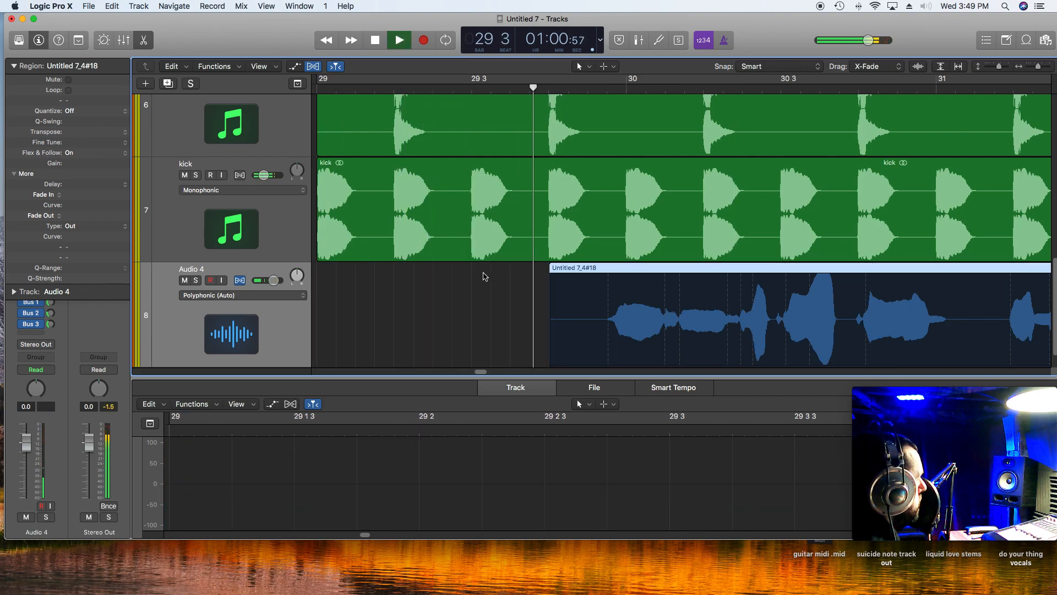
pyautogui.press('space')
# - Flex the start of the first vocal note to just before bar 30, auditioning its timing against the drums
pyautogui.moveTo(608, 329); pyautogui.dragTo(626, 330)
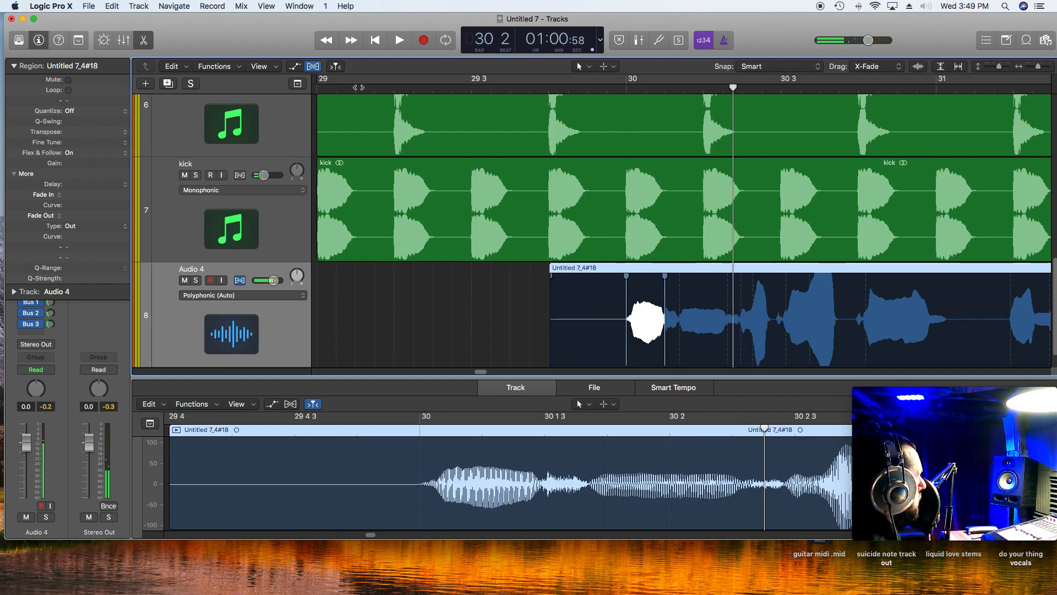
pyautogui.press('space')
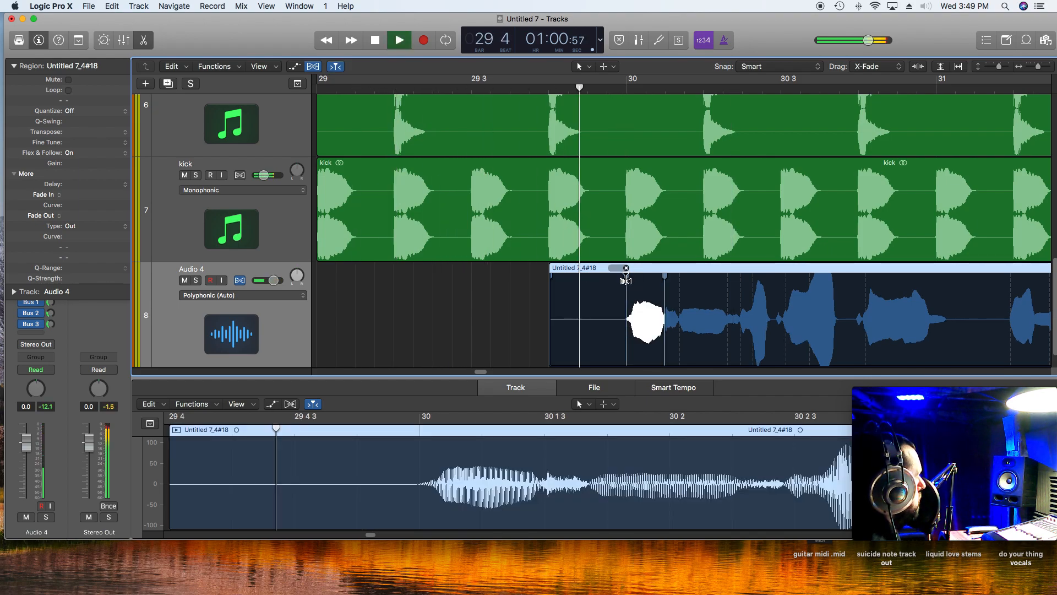
pyautogui.press('space')
pyautogui.moveTo(626, 329); pyautogui.dragTo(620, 330)
pyautogui.click(423, 88)
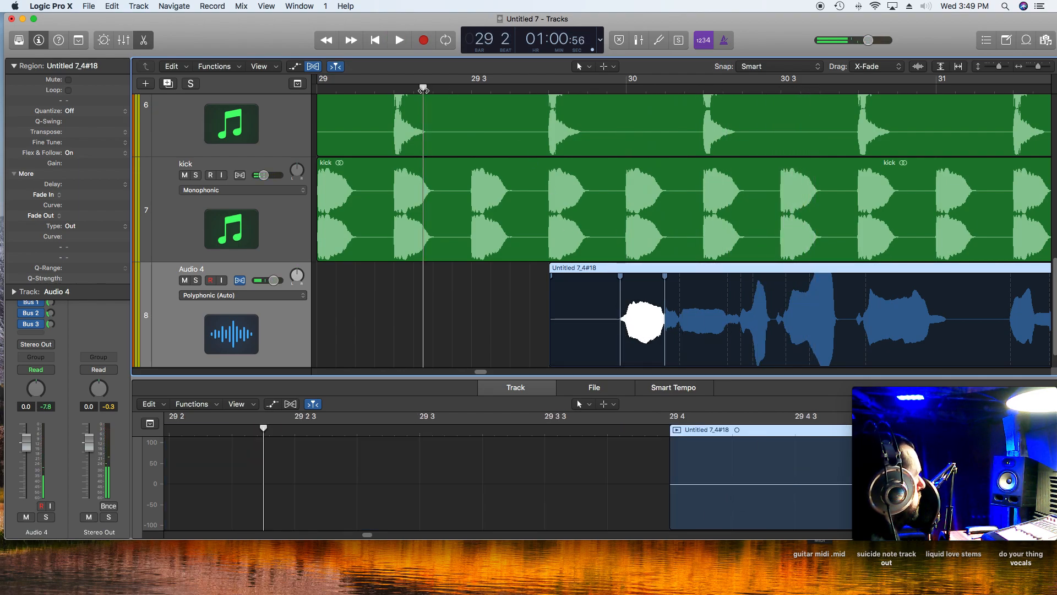
pyautogui.press('space')
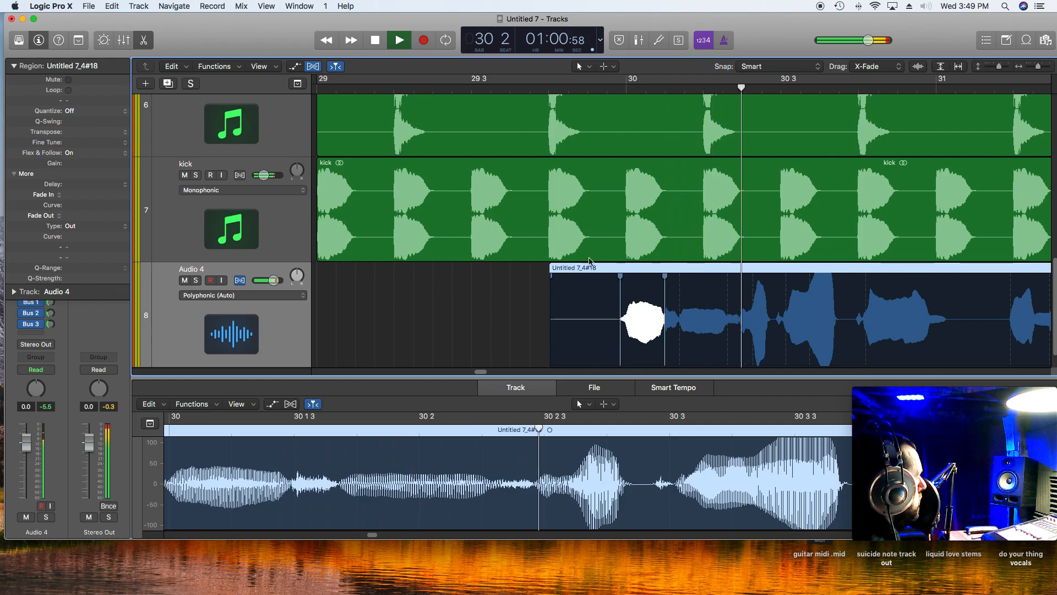
pyautogui.press('space')
# - Stretch the end of the first vocal note slightly later with Flex and audition it from between bar 29 beats 2 and 3
pyautogui.moveTo(680, 335)
pyautogui.mouseDown()
pyautogui.moveTo(692, 336)
pyautogui.moveTo(673, 333)
pyautogui.mouseUp()
pyautogui.click(452, 88)
pyautogui.press('space')
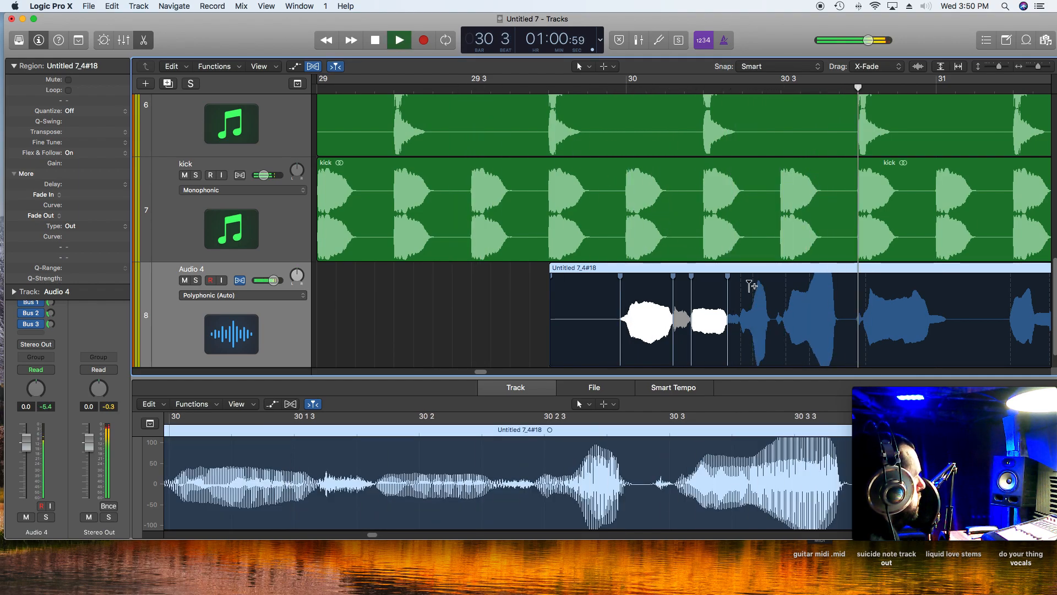
pyautogui.press('space')
# - Add a flex marker at the vocal transient around 30 2 3, nudge it slightly later and audition the change
pyautogui.click(740, 328)
pyautogui.click(741, 328)
pyautogui.moveTo(742, 329); pyautogui.dragTo(744, 329)
pyautogui.click(533, 91)
pyautogui.press('space')
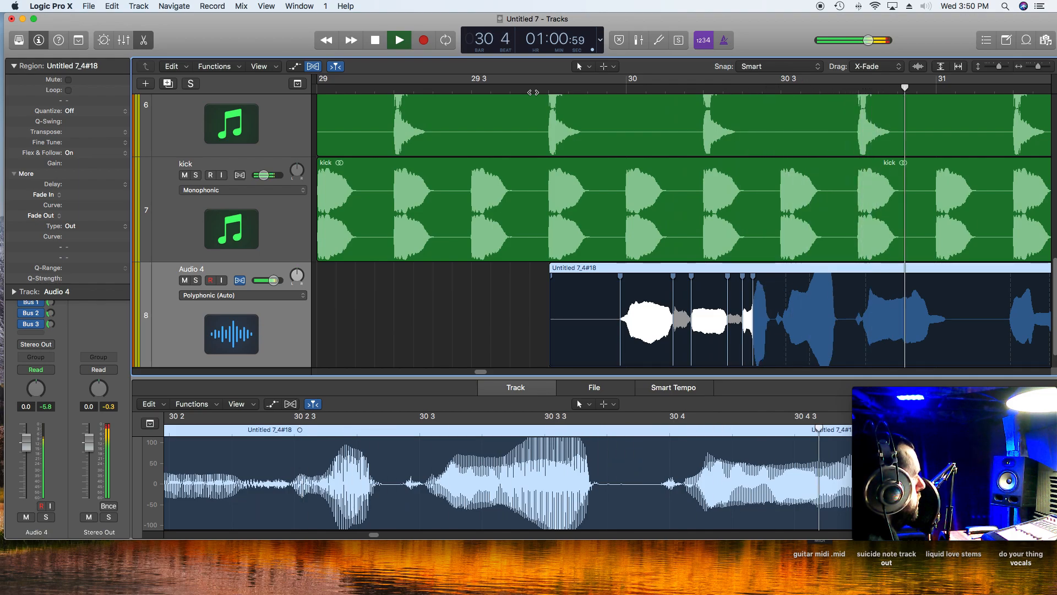
pyautogui.press('space')
# - Play the whole flexed vocal with the drums from bar 29, then hide the Flex display
pyautogui.doubleClick(329, 41)
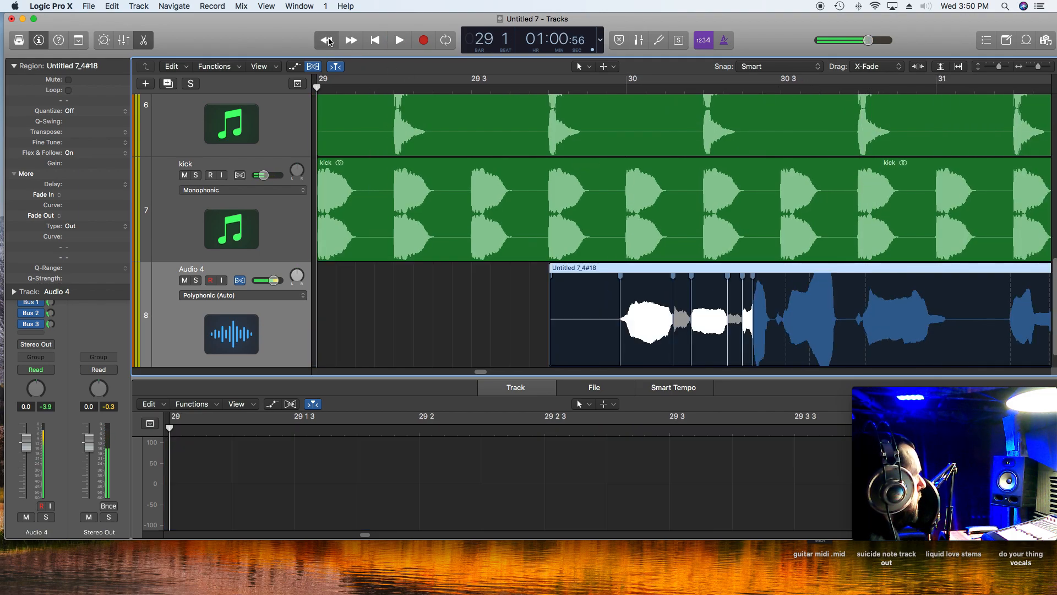
pyautogui.press('space')
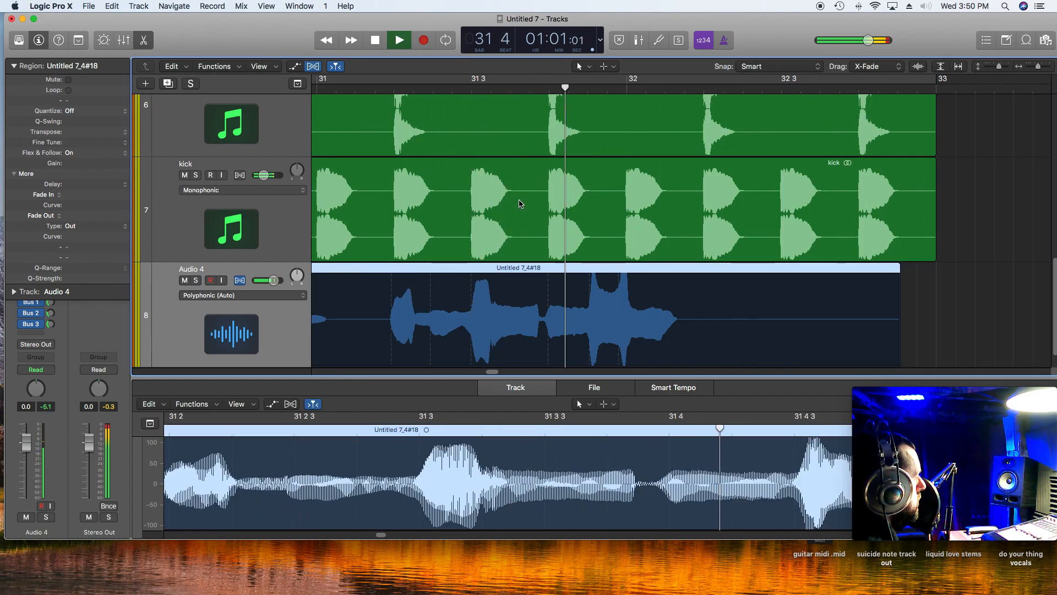
pyautogui.press('space')
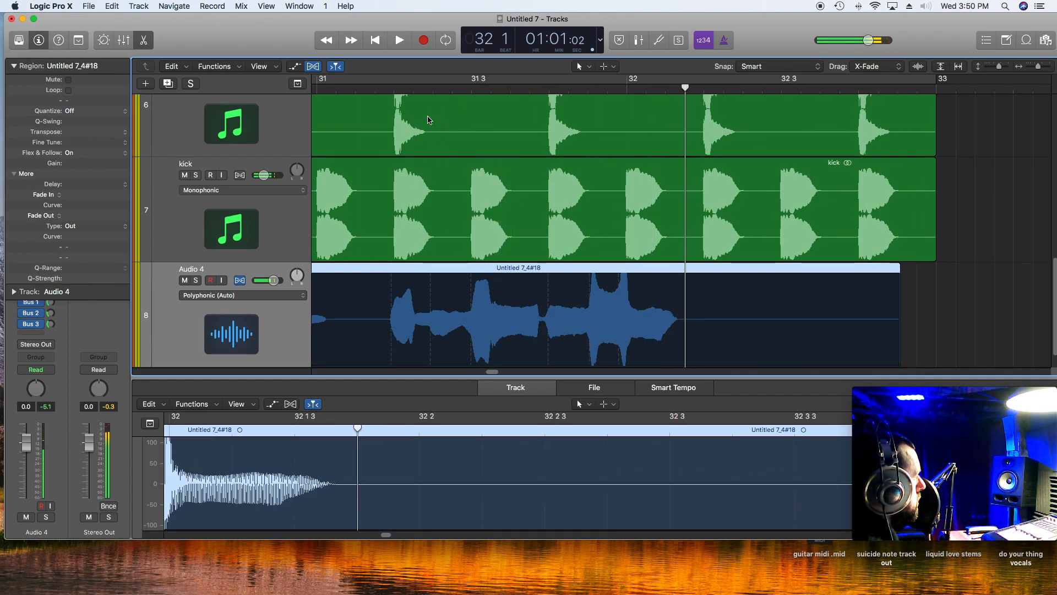
pyautogui.click(312, 66)
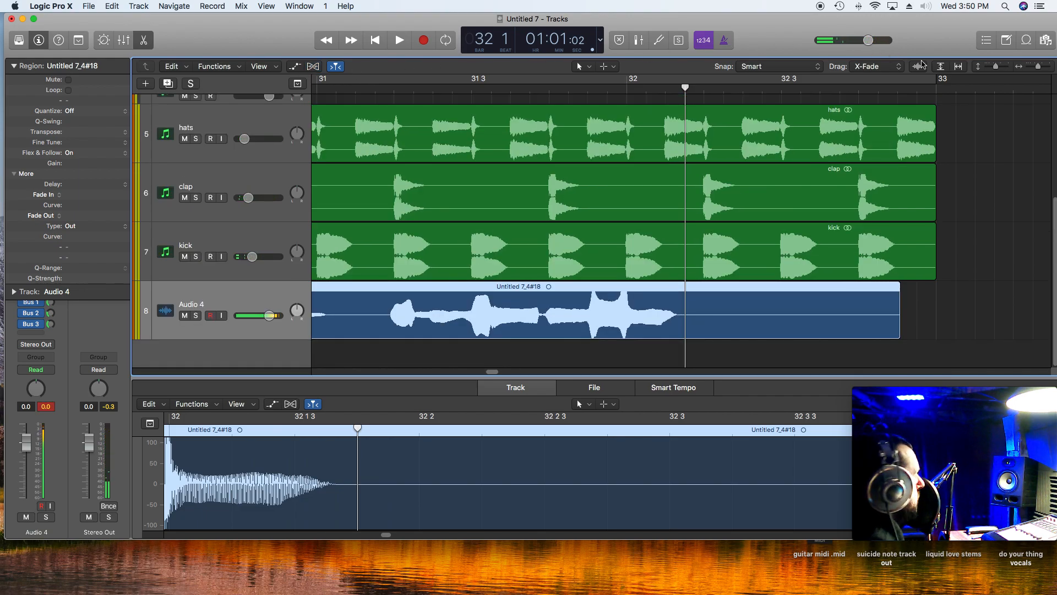
# - Select the Inst 1 track and bring its Komplete Kontrol plug-in window into view
pyautogui.moveTo(1039, 66); pyautogui.dragTo(1033, 66)
pyautogui.scroll(5, 572, 175)
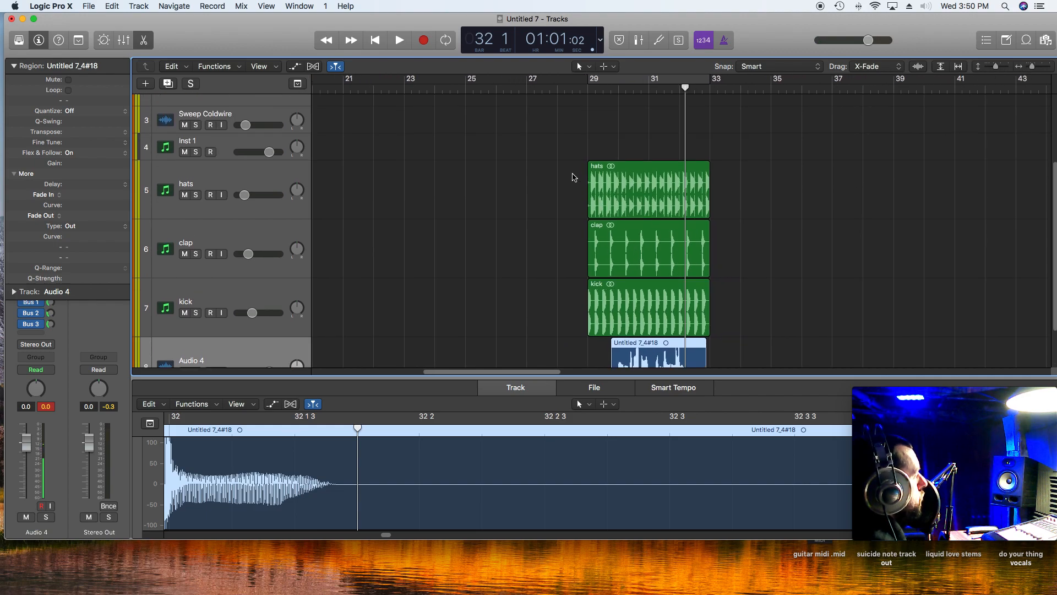
pyautogui.click(246, 147)
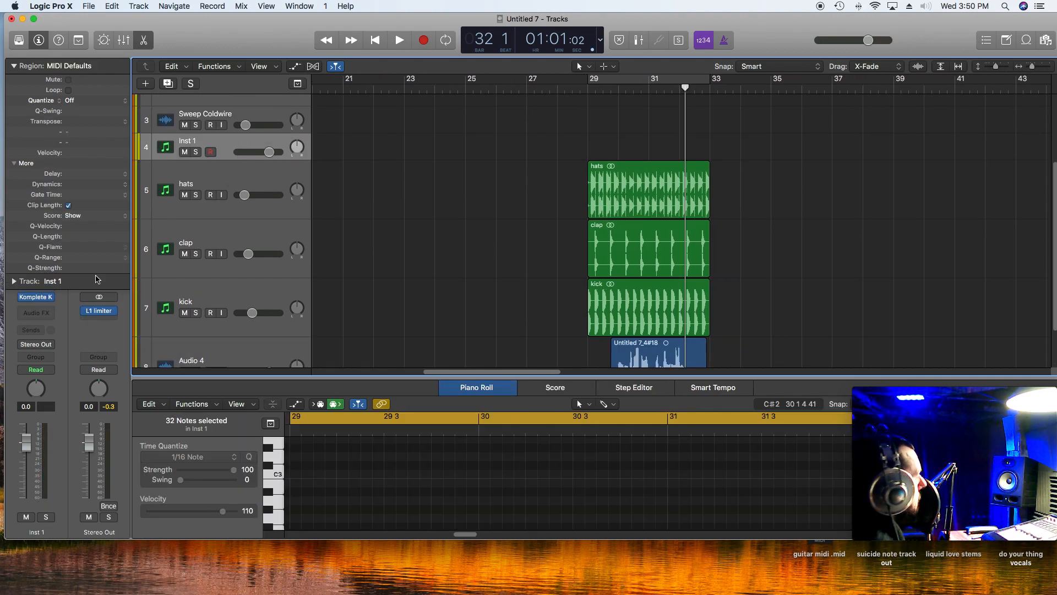
pyautogui.scroll(2, 518, 245)
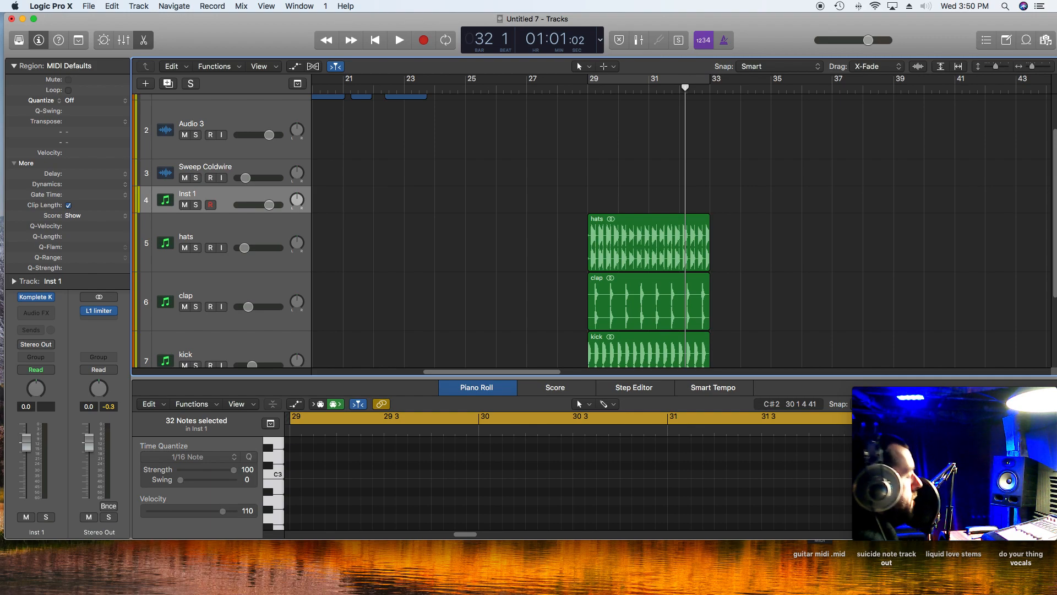
pyautogui.moveTo(1054, 100); pyautogui.dragTo(361, 98)
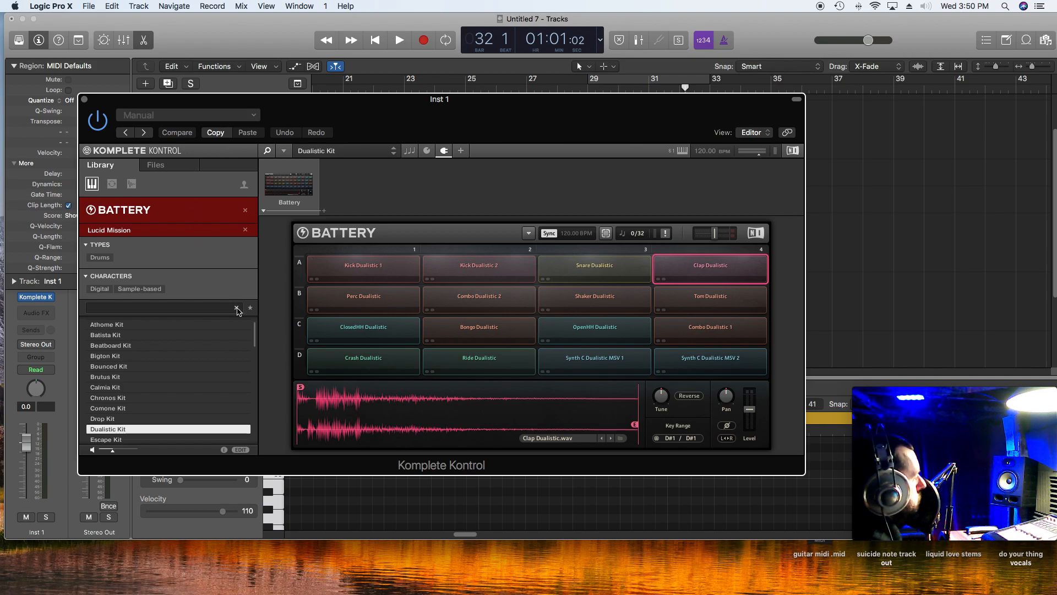
# - Clear the Battery filter, search all instruments for "b-" and load the B-Low 2 preset on Inst 1
pyautogui.click(246, 211)
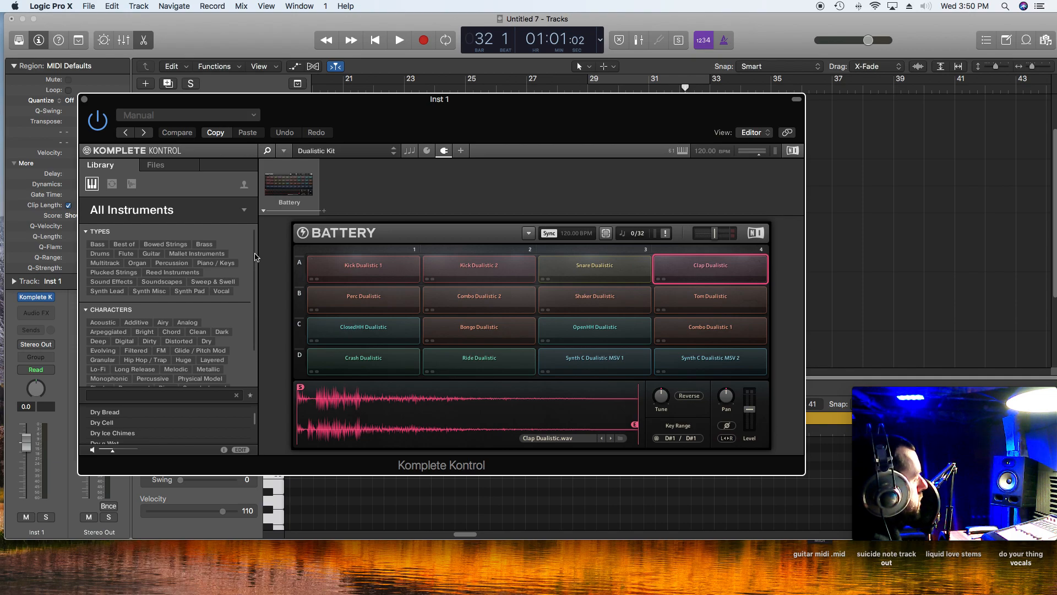
pyautogui.click(245, 212)
pyautogui.moveTo(255, 285); pyautogui.dragTo(236, 238)
pyautogui.click(244, 211)
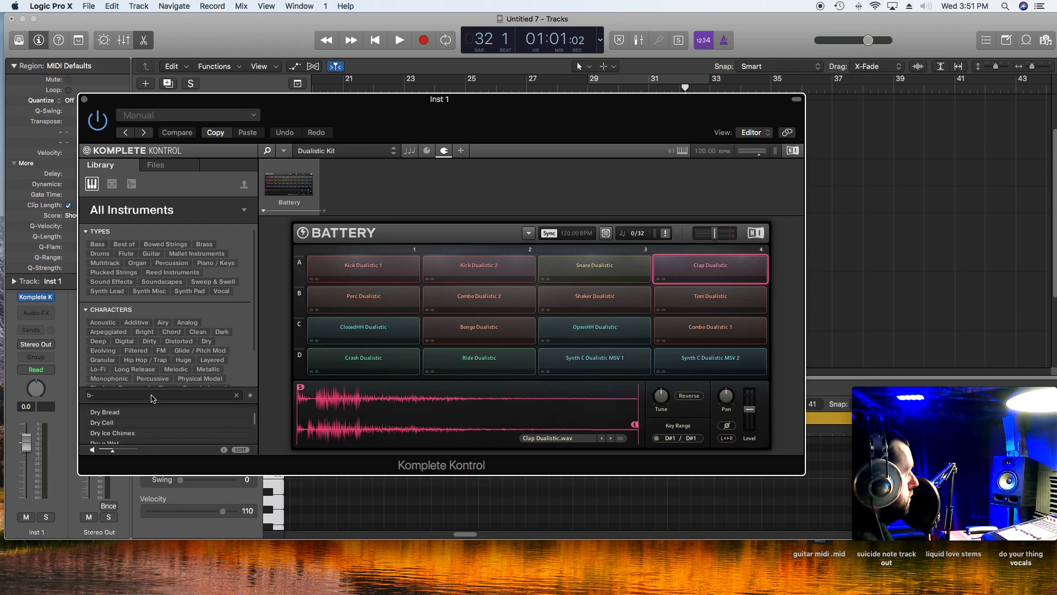
pyautogui.click(150, 423)
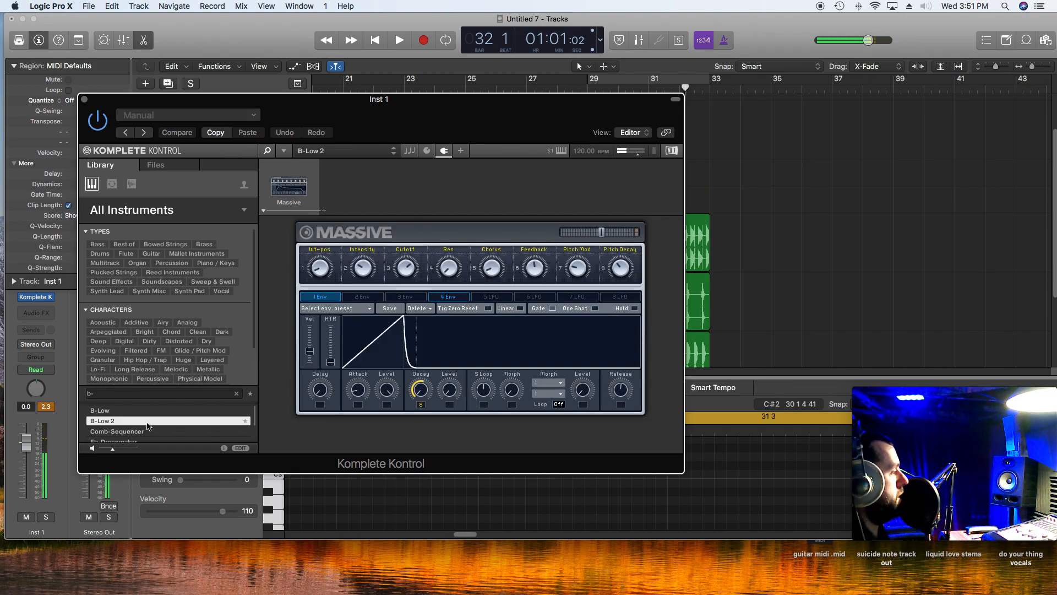
pyautogui.moveTo(317, 110); pyautogui.dragTo(347, 225)
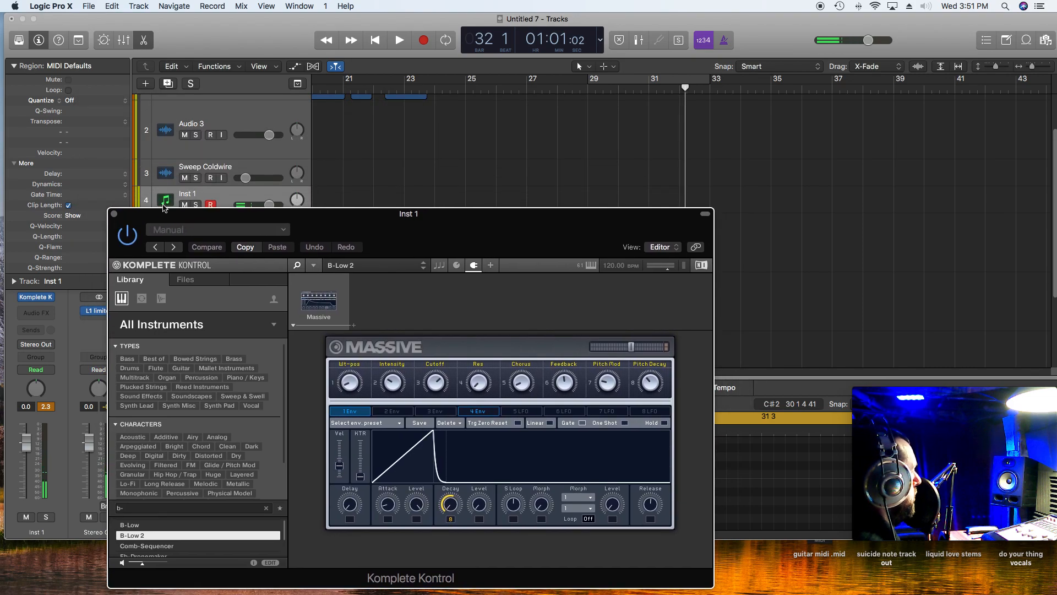
pyautogui.click(114, 214)
# - Set a cycle range from bar 29 to bar 33 and play the drums and vocal in the loop
pyautogui.scroll(-3, 648, 204)
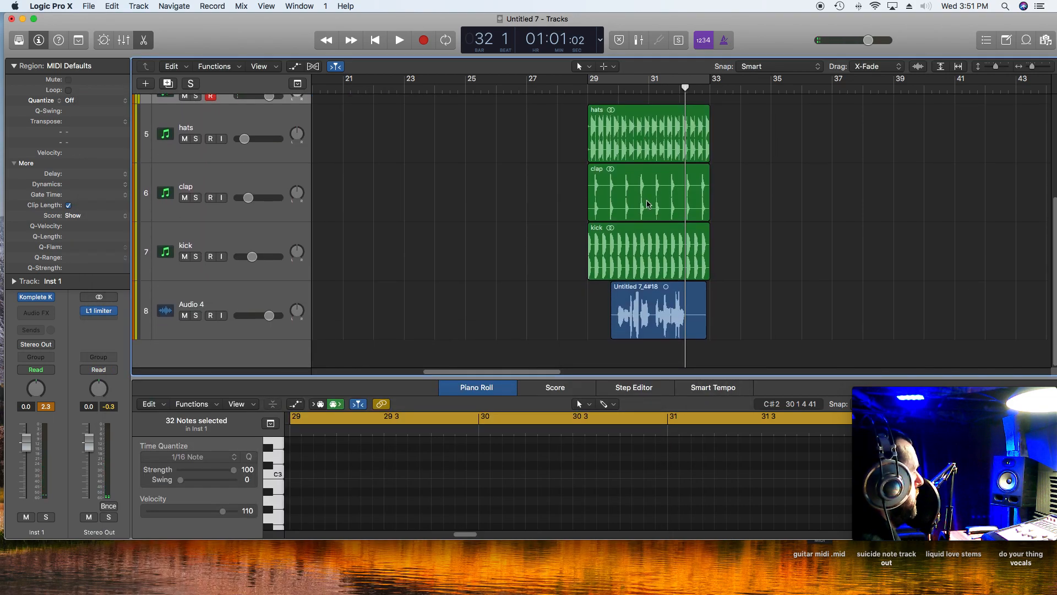
pyautogui.moveTo(589, 82); pyautogui.dragTo(710, 82)
pyautogui.press('space')
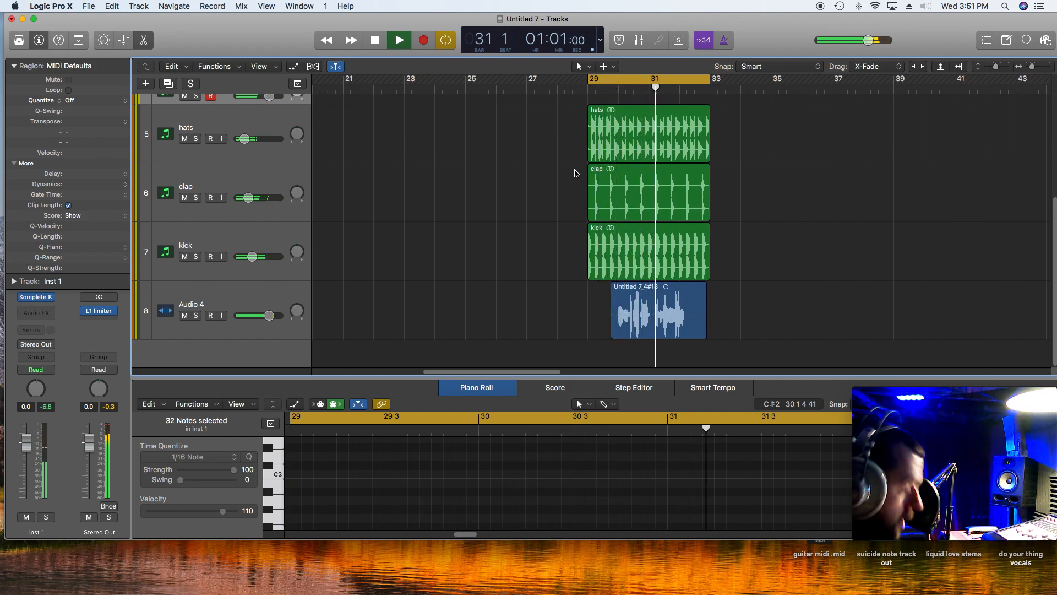
pyautogui.press('space')
# - Collapse the region settings, open Waves Tune on the Audio 4 vocal track and play the loop to read the sung notes
pyautogui.click(224, 290)
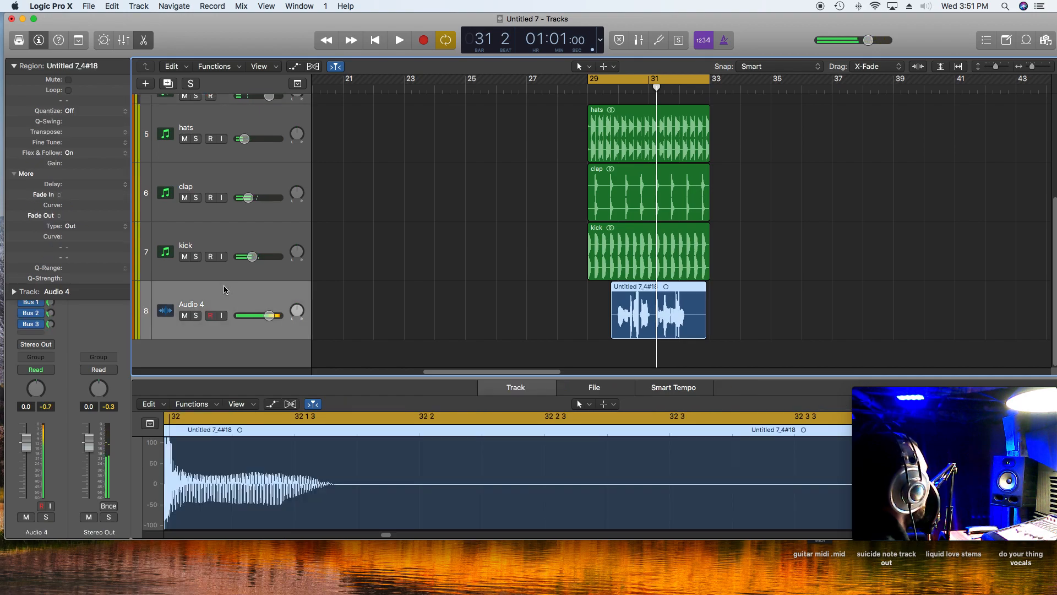
pyautogui.click(13, 66)
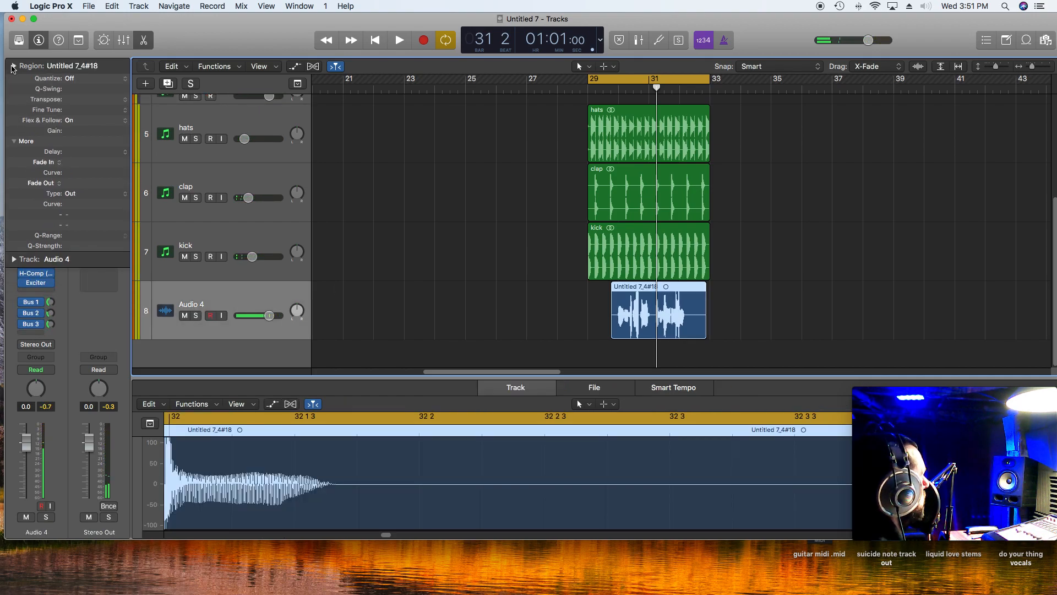
pyautogui.click(36, 246)
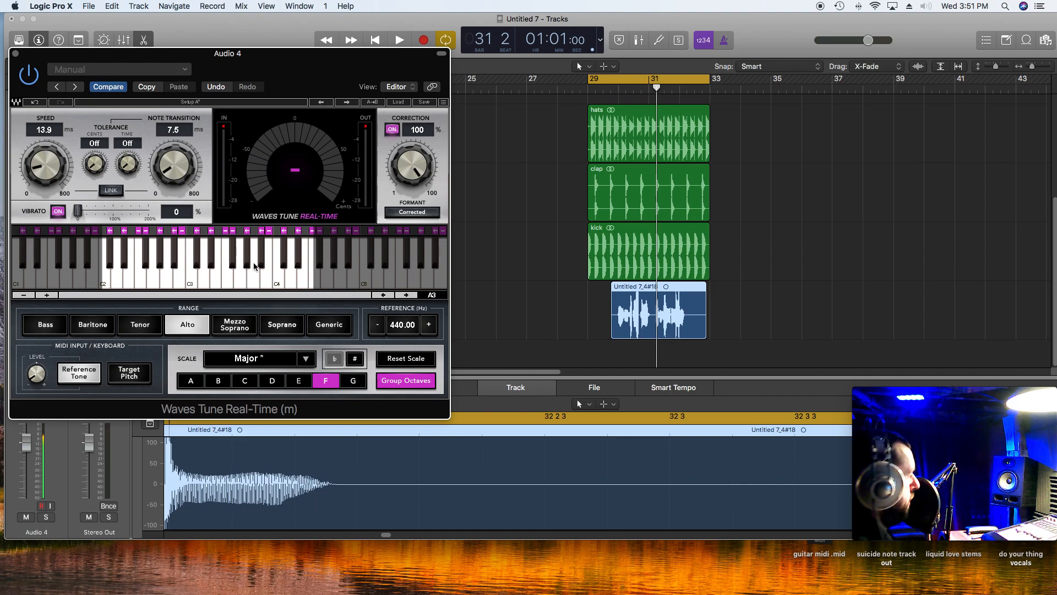
pyautogui.press('space')
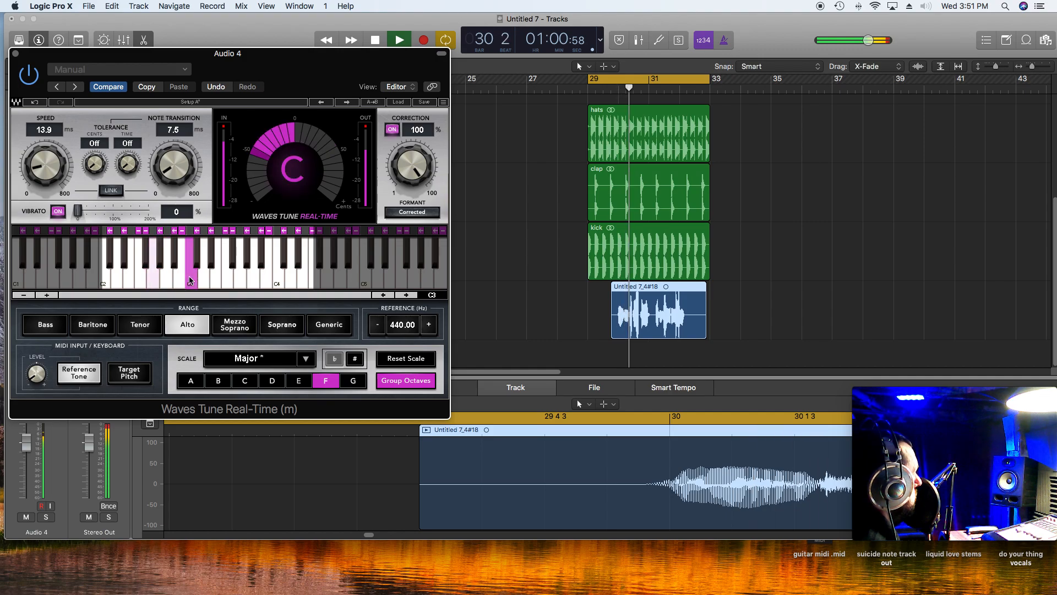
pyautogui.press('space')
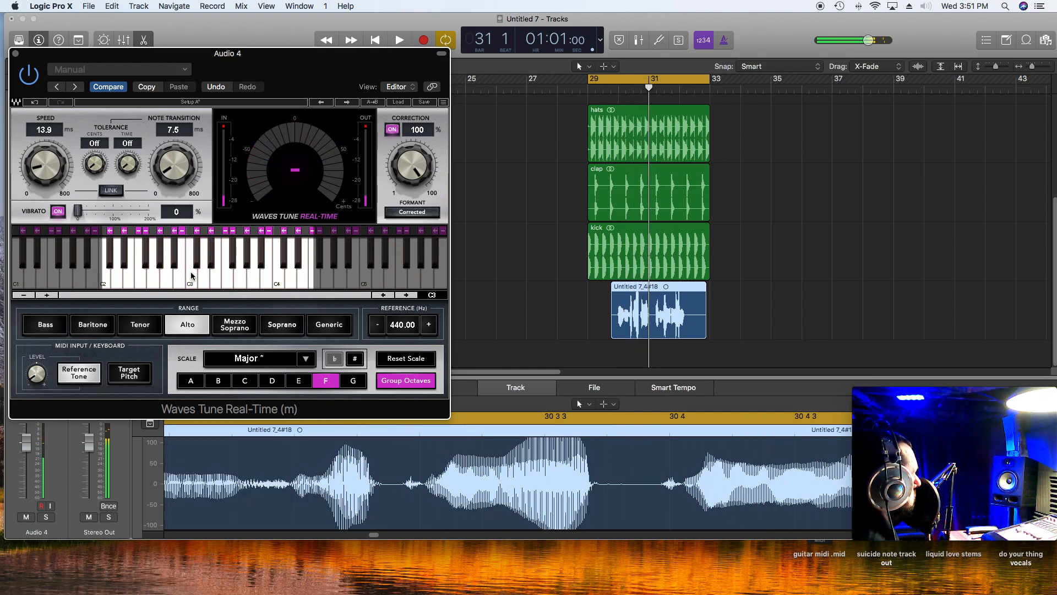
pyautogui.press('space')
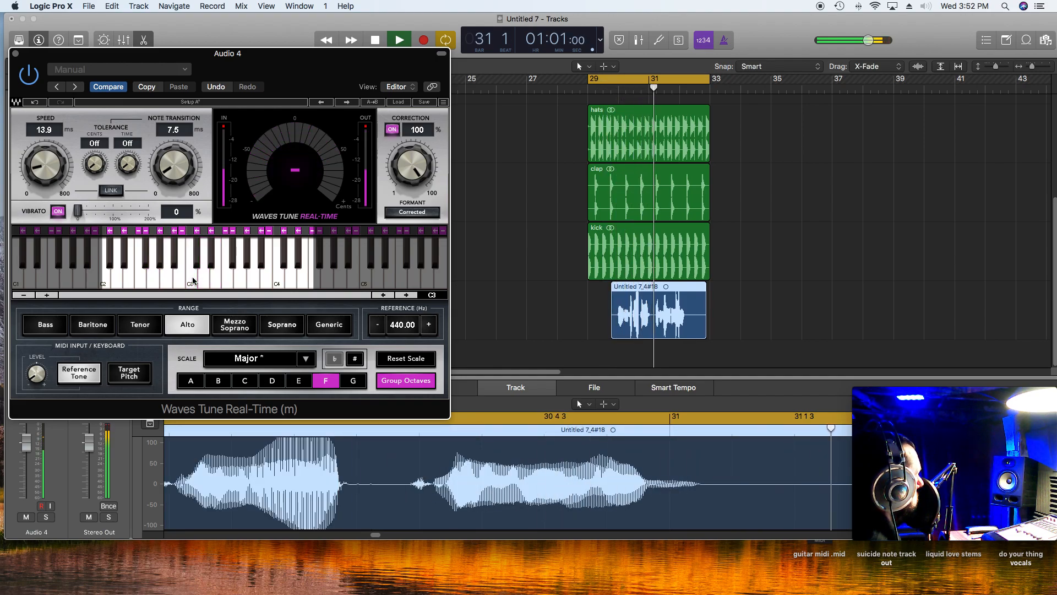
pyautogui.press('space')
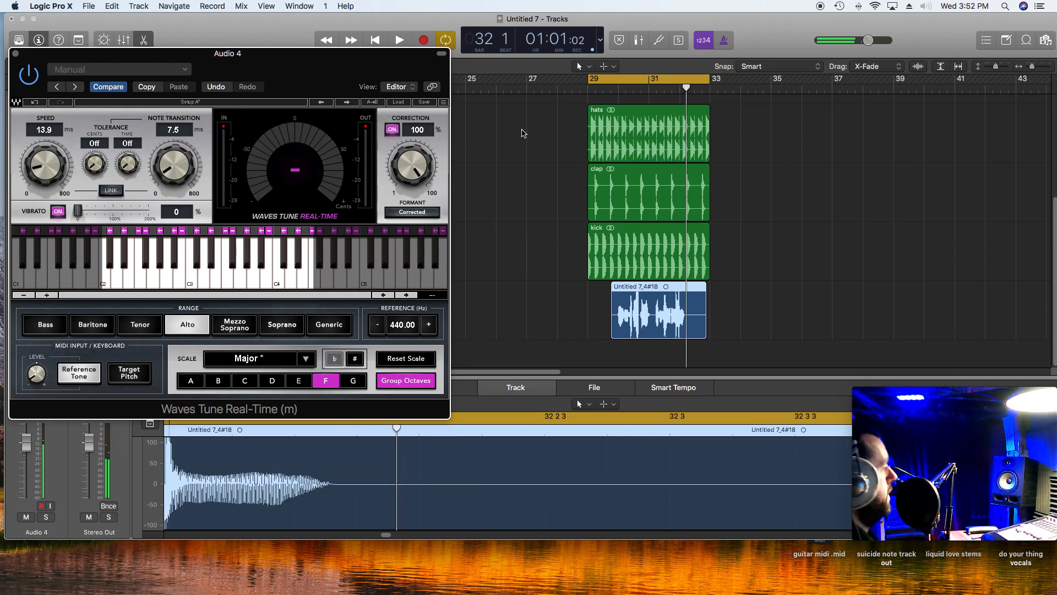
# - Move the Waves Tune window clear of the track list, select Inst 1 and play the loop to rehearse a bass line
pyautogui.click(587, 89)
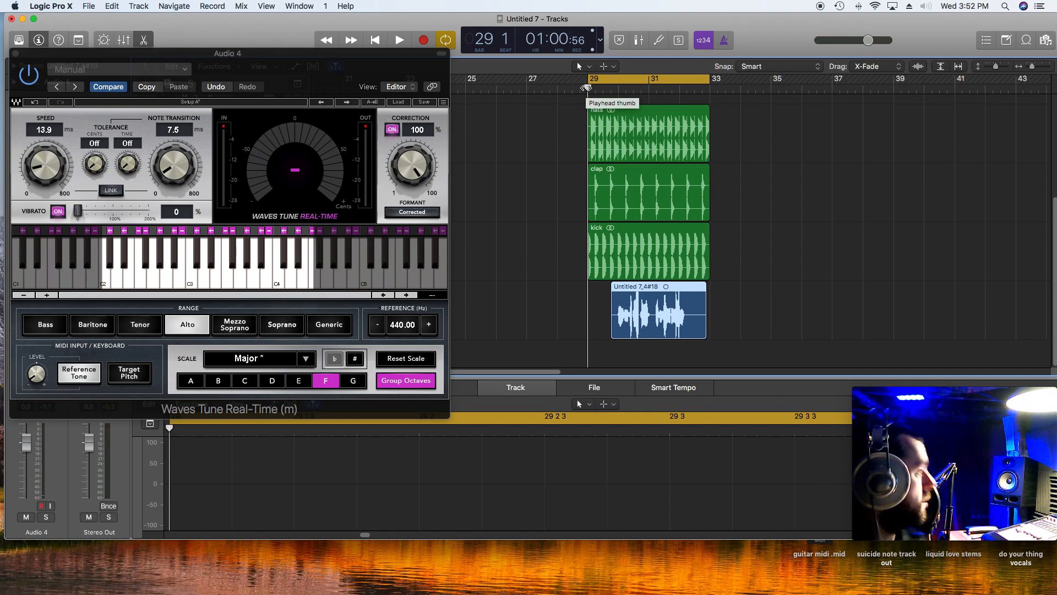
pyautogui.moveTo(341, 71); pyautogui.dragTo(333, 320)
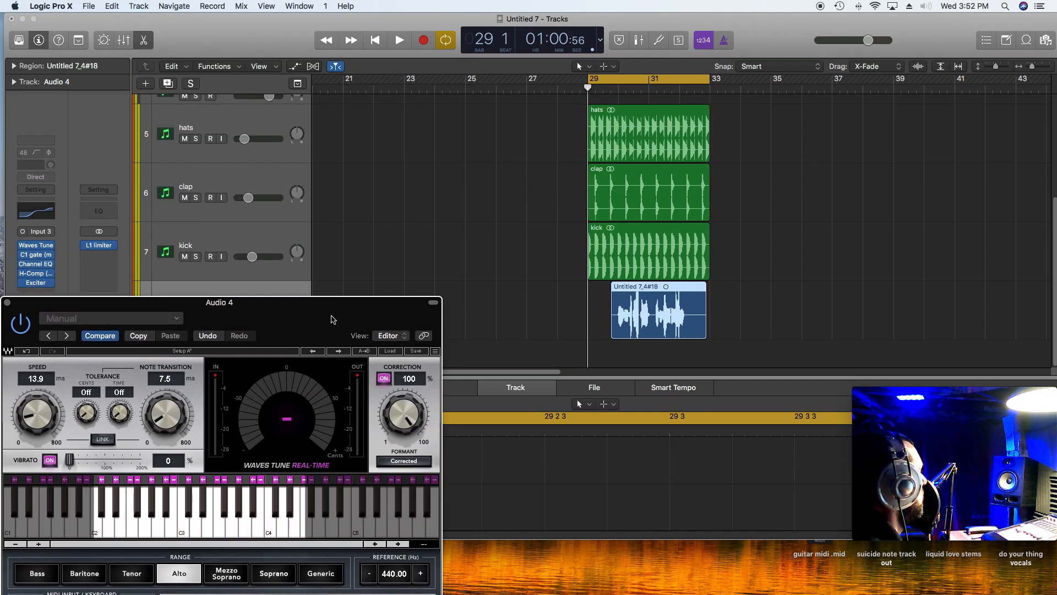
pyautogui.scroll(2, 207, 104)
pyautogui.click(207, 104)
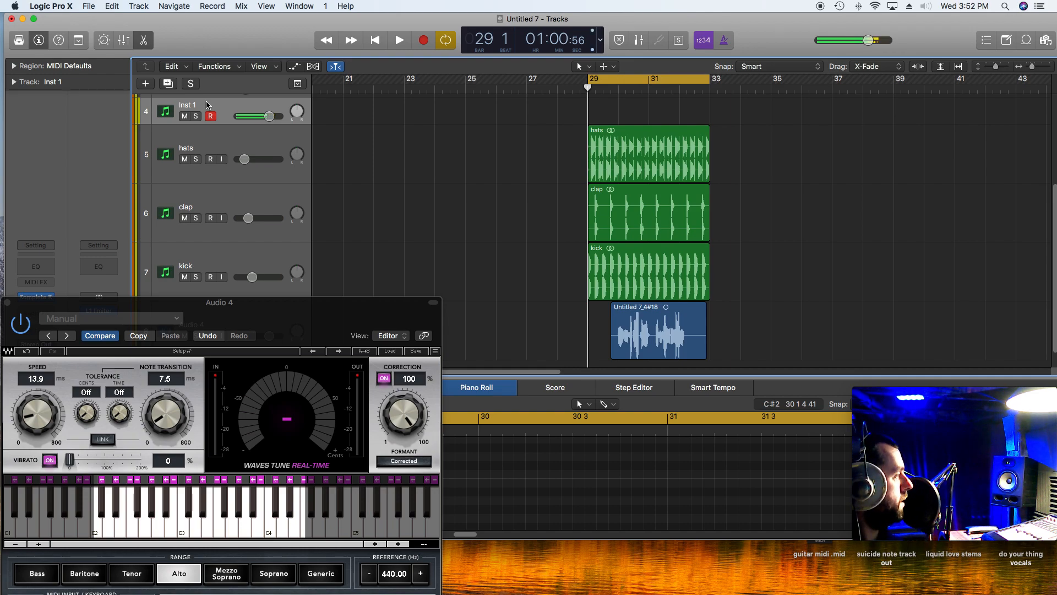
pyautogui.press('space')
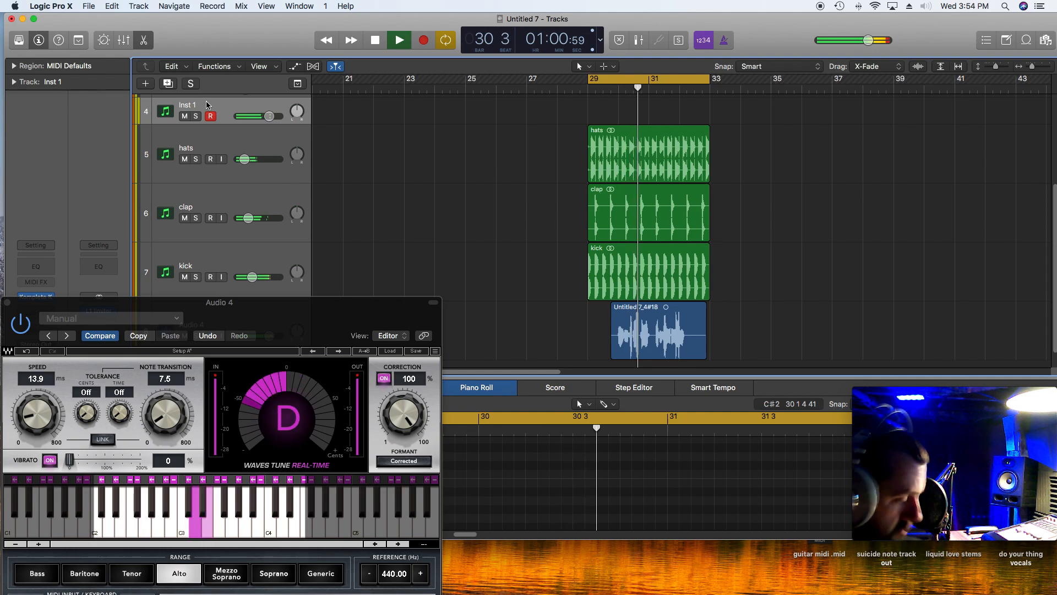
pyautogui.press('space')
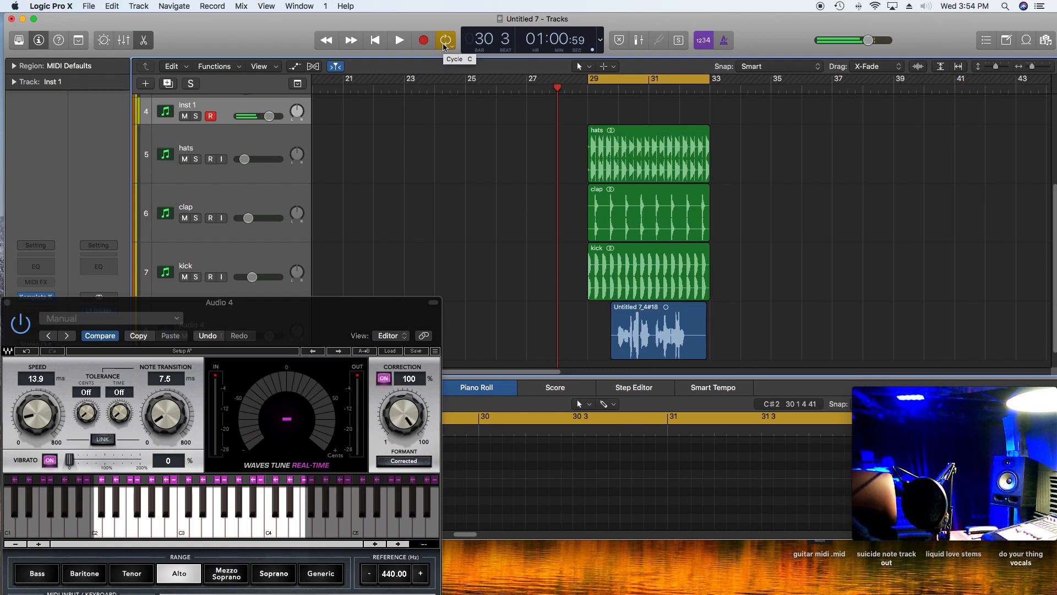
# - Record a bass take on Inst 1 over the bar 29 to 33 cycle and select all its notes for 1/16 quantizing
pyautogui.press('r')
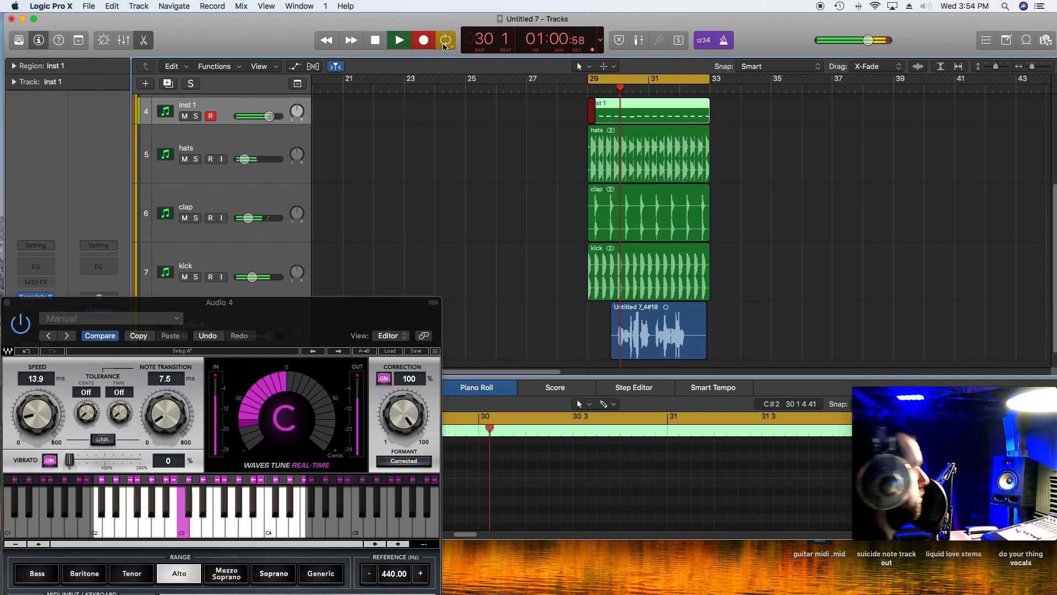
pyautogui.press('space')
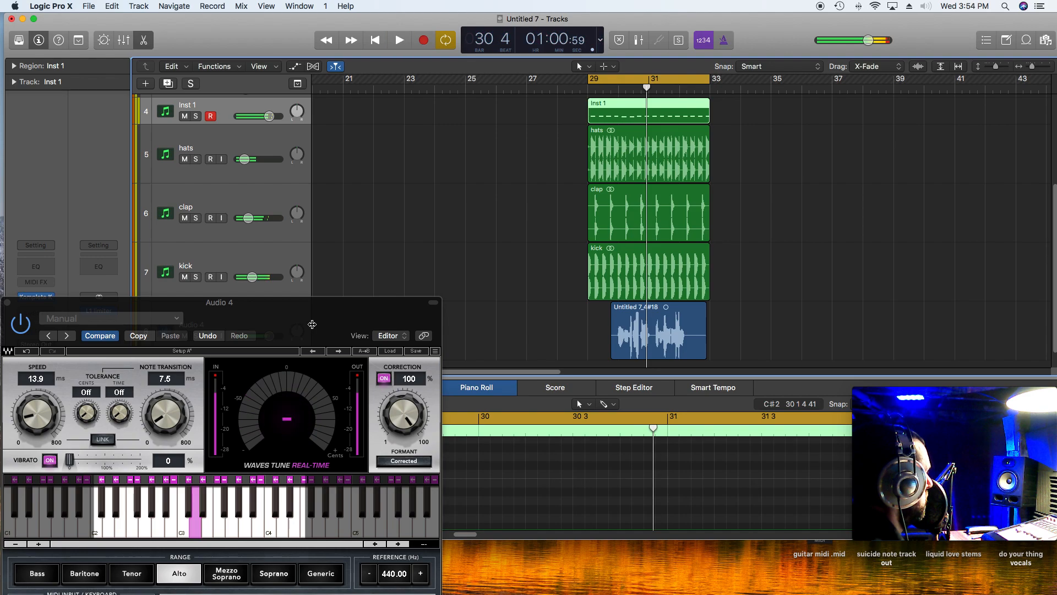
pyautogui.press('e')
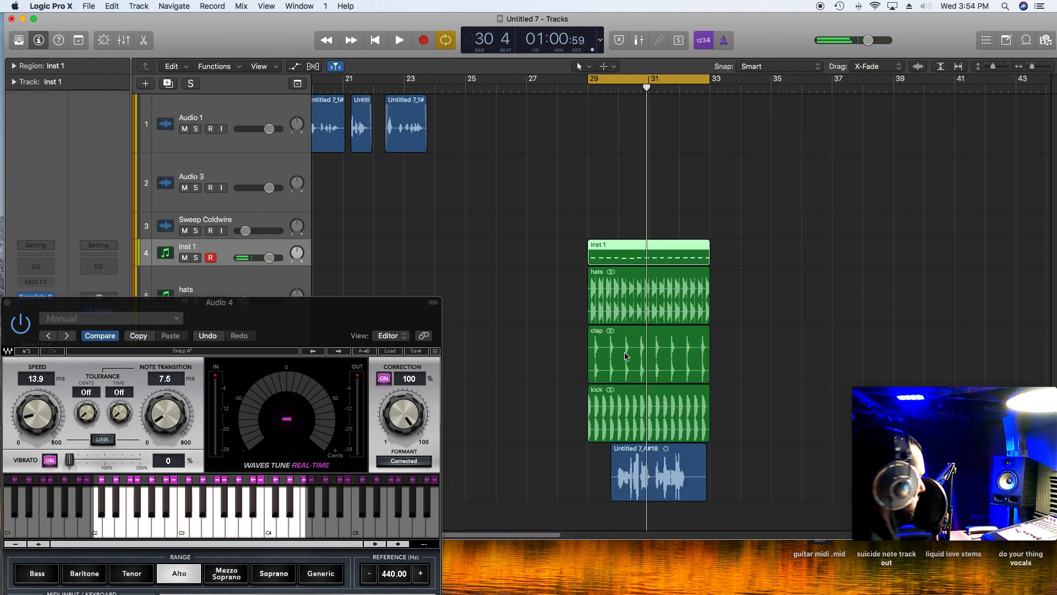
pyautogui.doubleClick(634, 260)
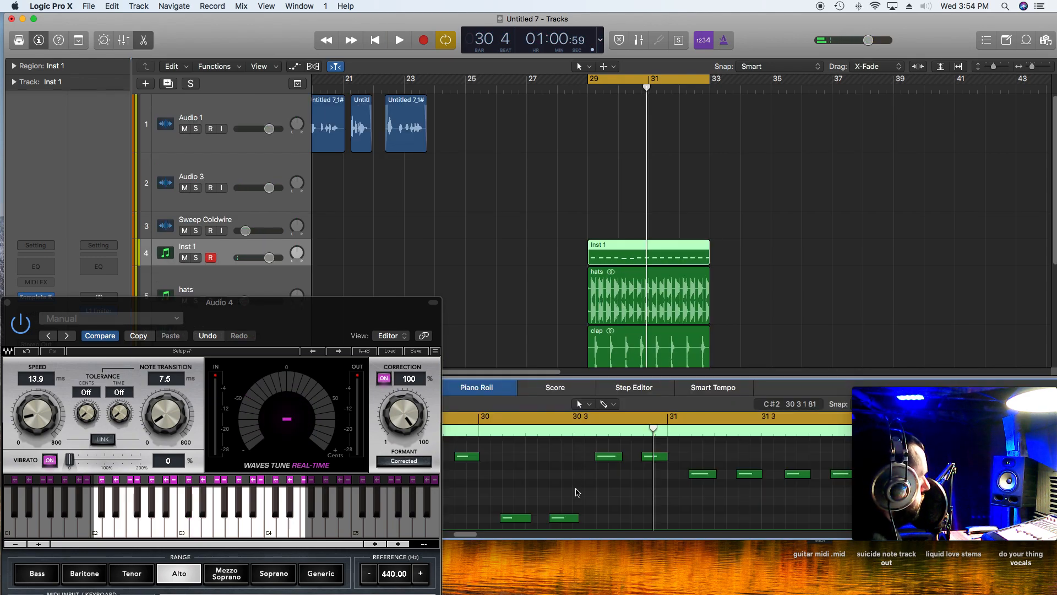
pyautogui.press('super+a')
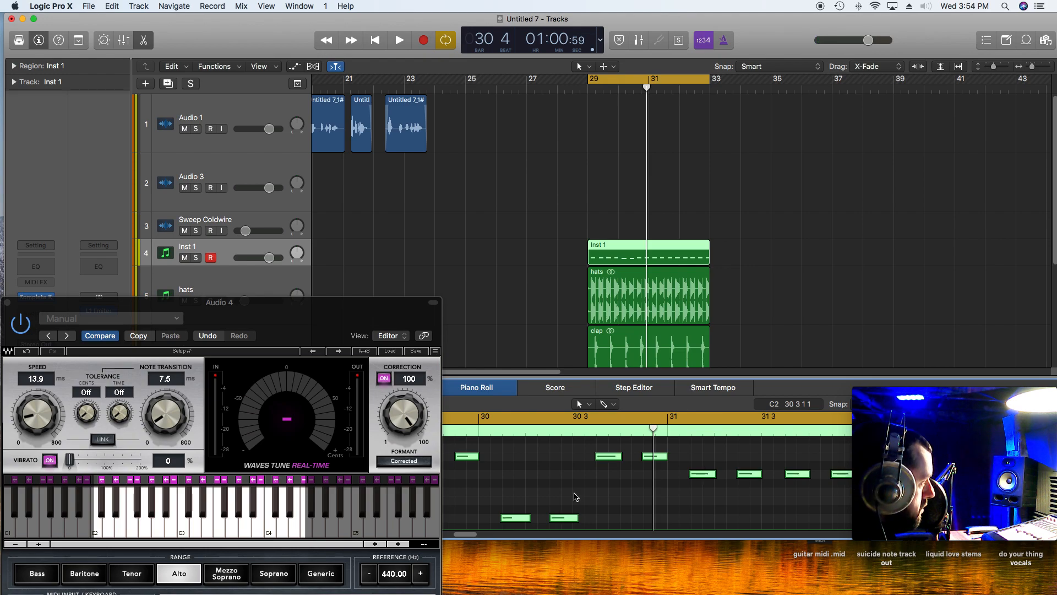
# - Play the loop to check the recorded bass take against the drums and vocal, then delete the Inst 1 region
pyautogui.press('space')
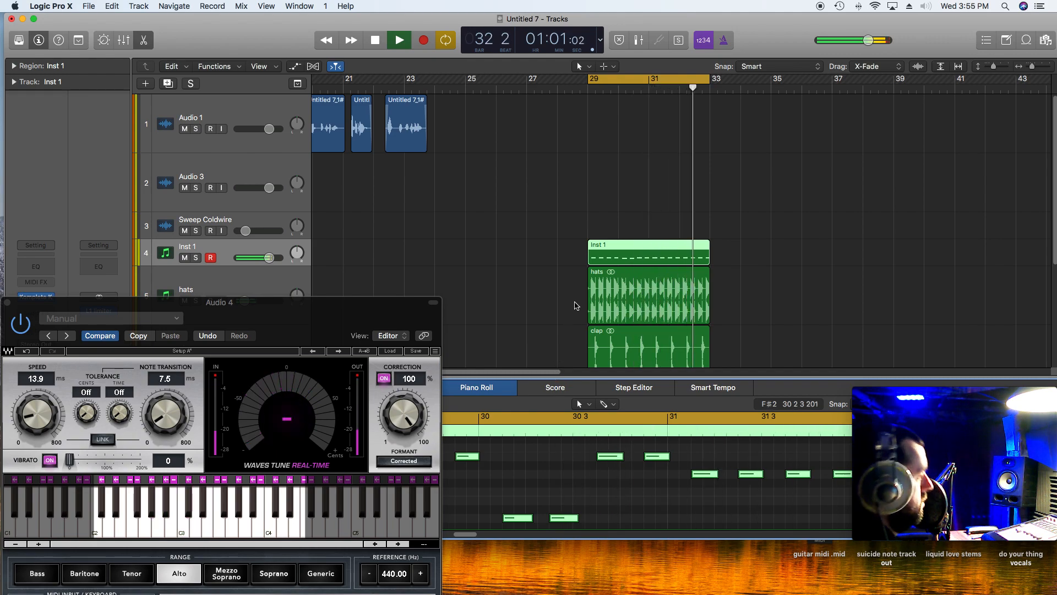
pyautogui.scroll(-3, 575, 307)
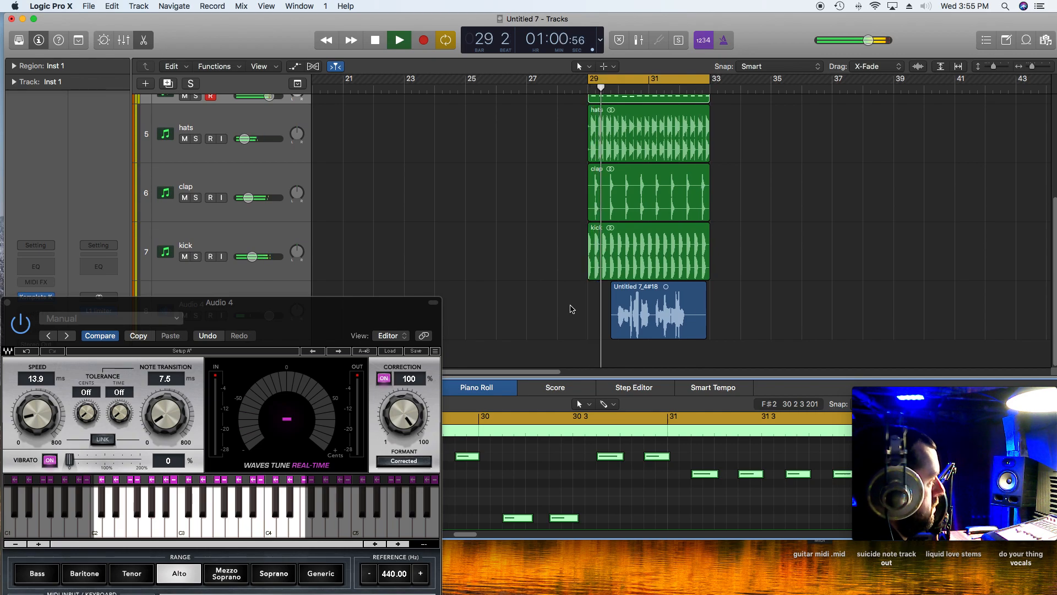
pyautogui.press('space')
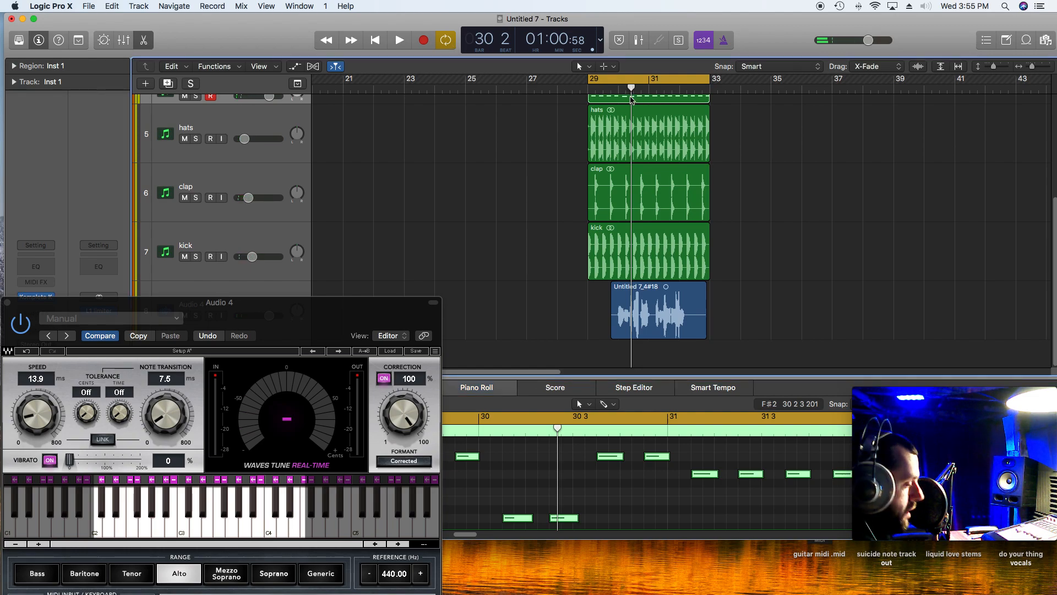
pyautogui.press('Delete')
# - Move the Audio 4 vocal region one bar earlier and play it against the drums
pyautogui.moveTo(669, 304); pyautogui.dragTo(635, 304)
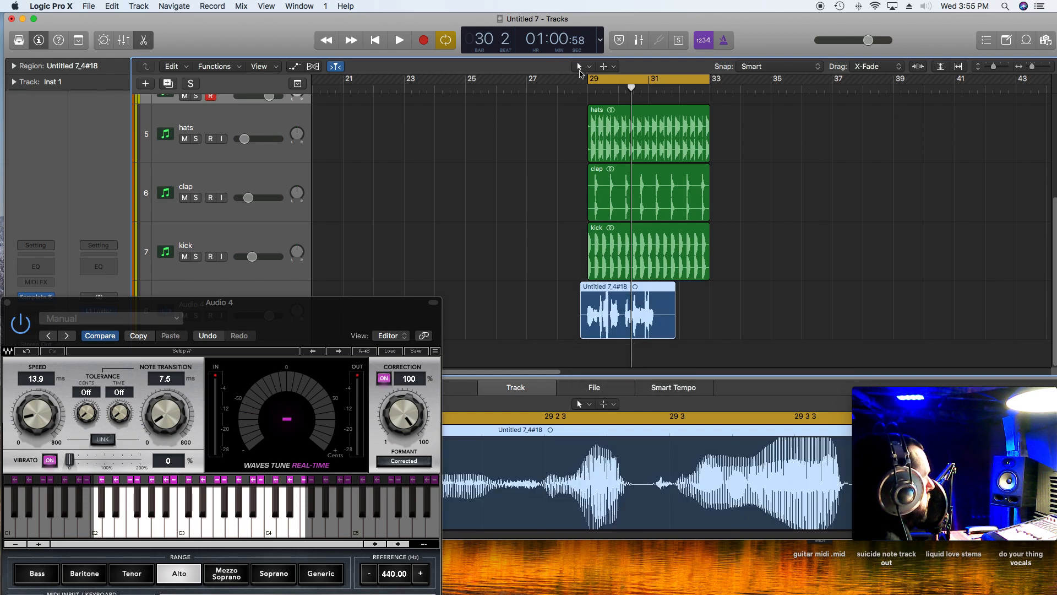
pyautogui.press('space')
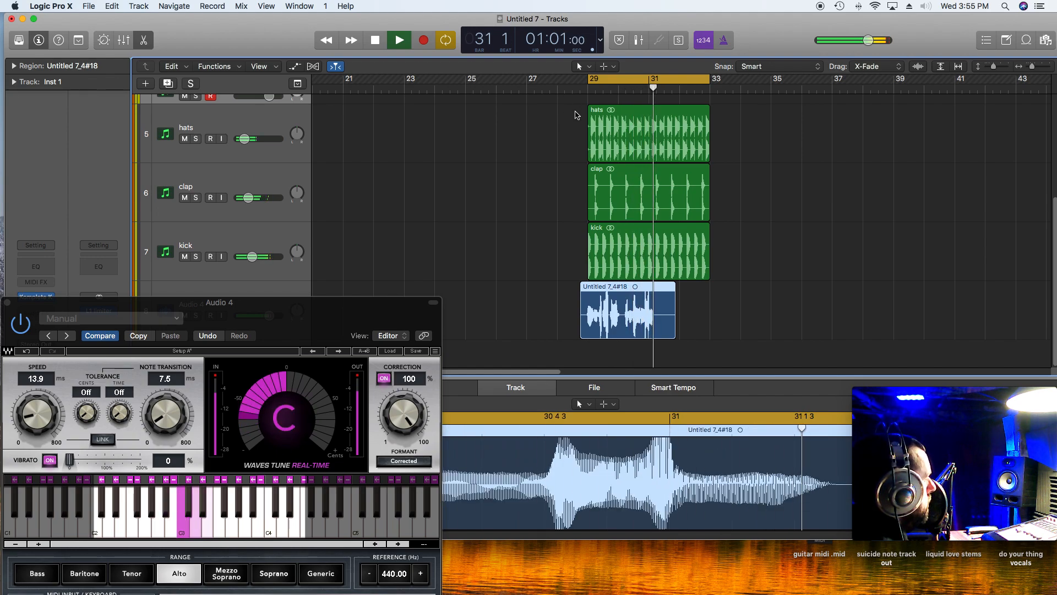
pyautogui.press('space')
# - Return the playhead to bar 29 and record a new bass take on Inst 1 over the cycle range
pyautogui.click(588, 89)
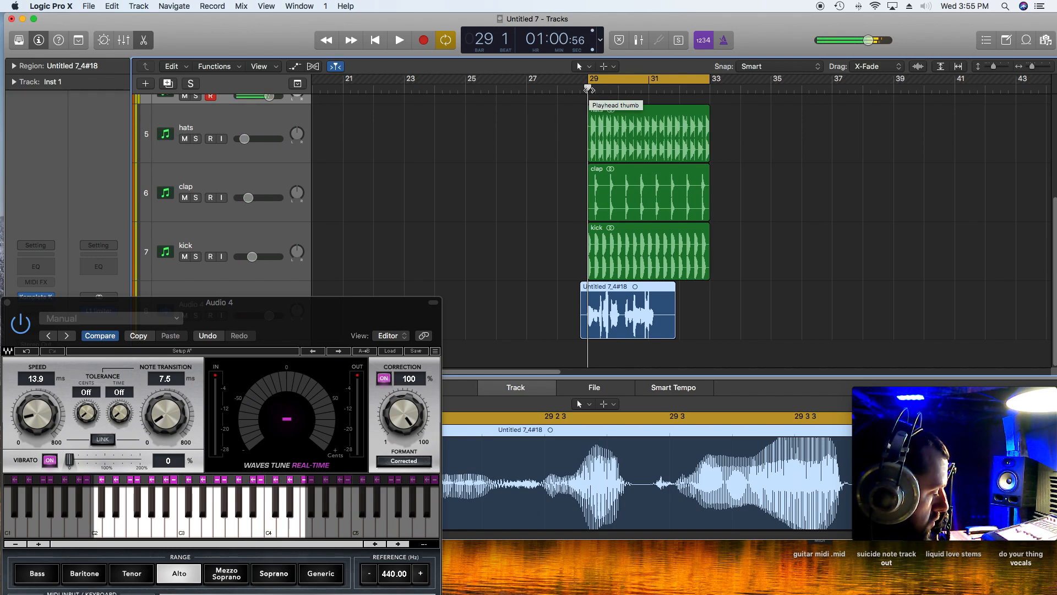
pyautogui.press('space')
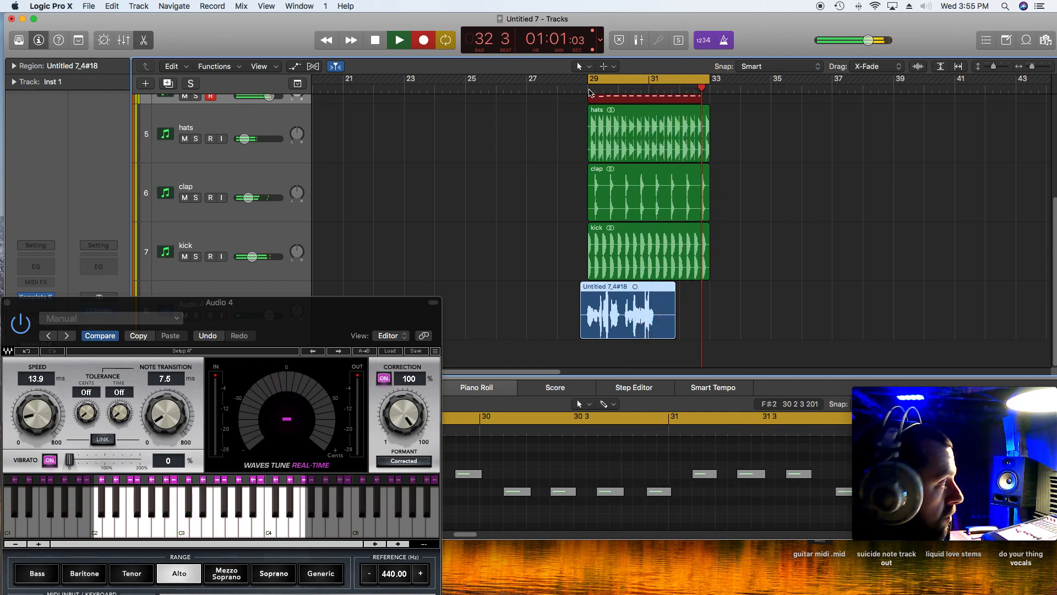
pyautogui.press('space')
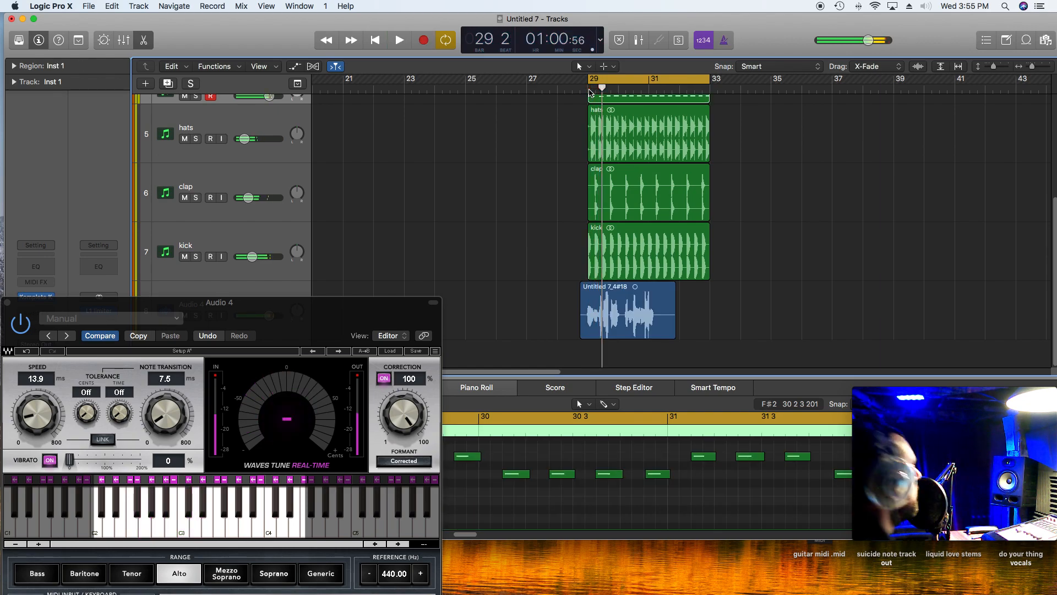
# - Select all notes of the new bass take, quantize them to 1/16 notes and play the loop
pyautogui.click(726, 503)
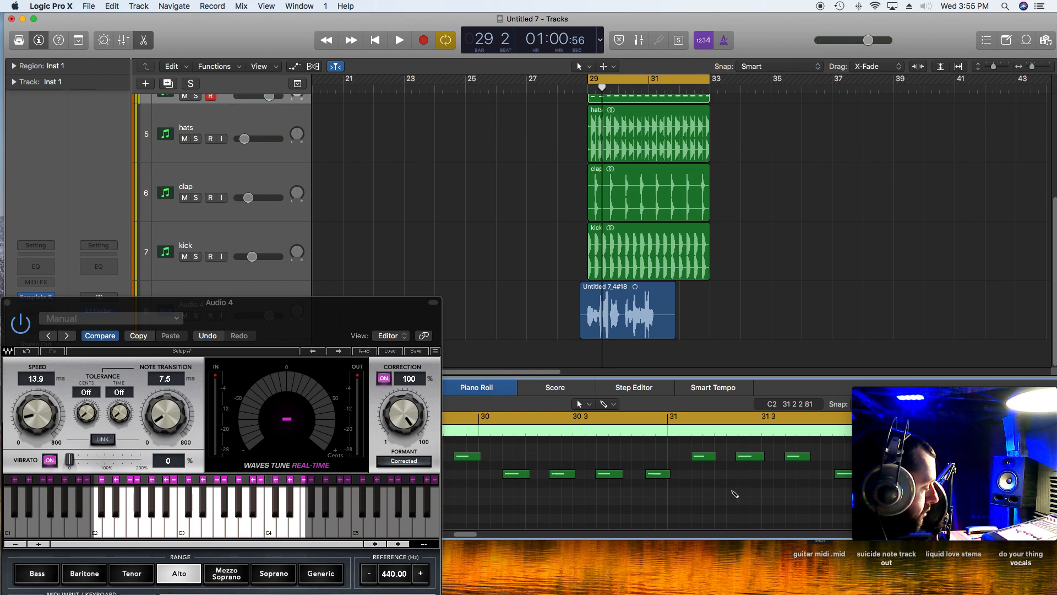
pyautogui.press('super+a')
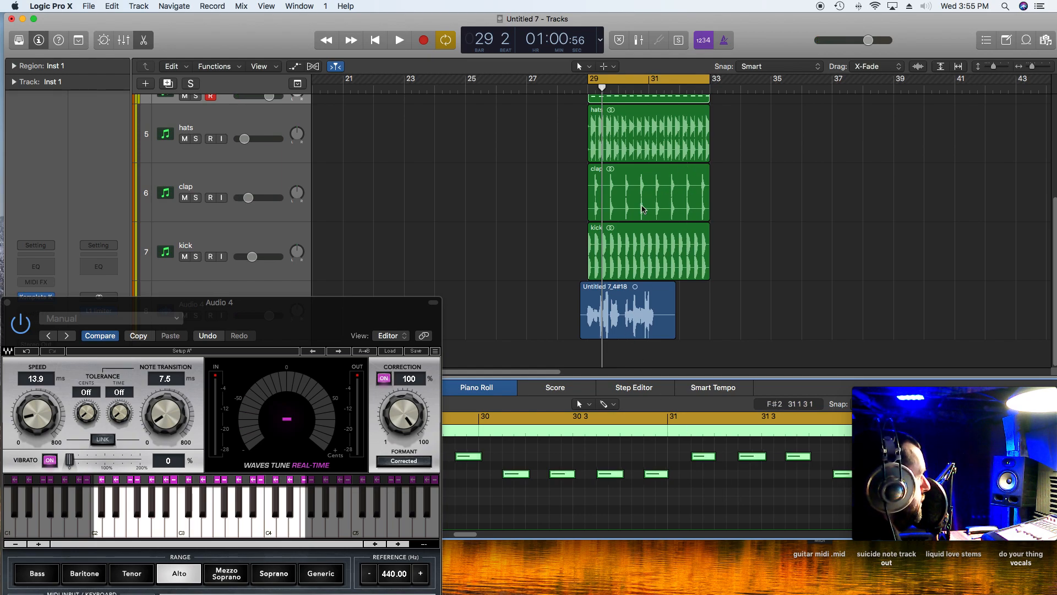
pyautogui.press('space')
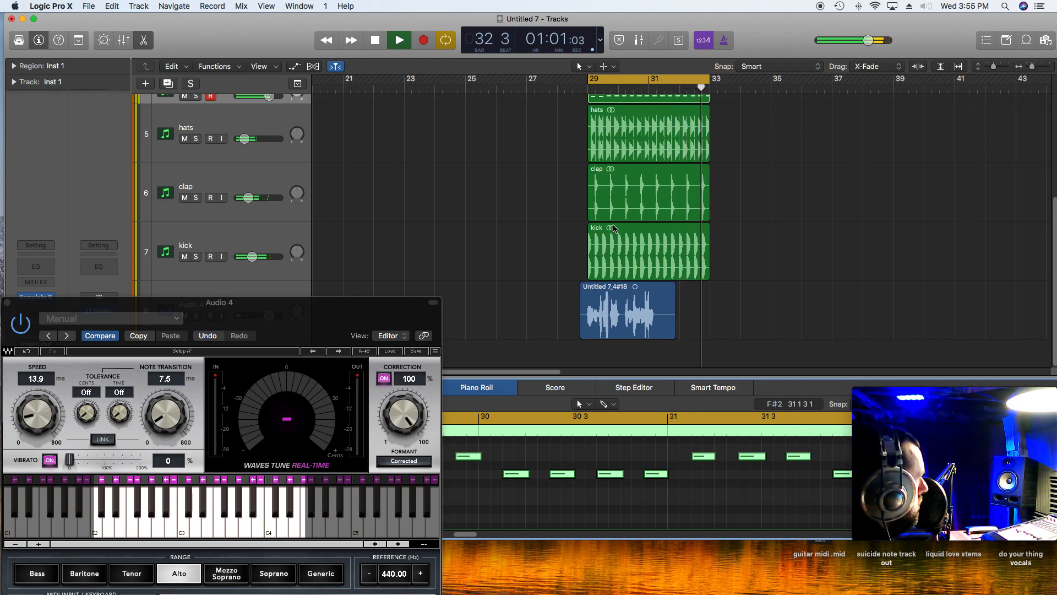
pyautogui.press('space')
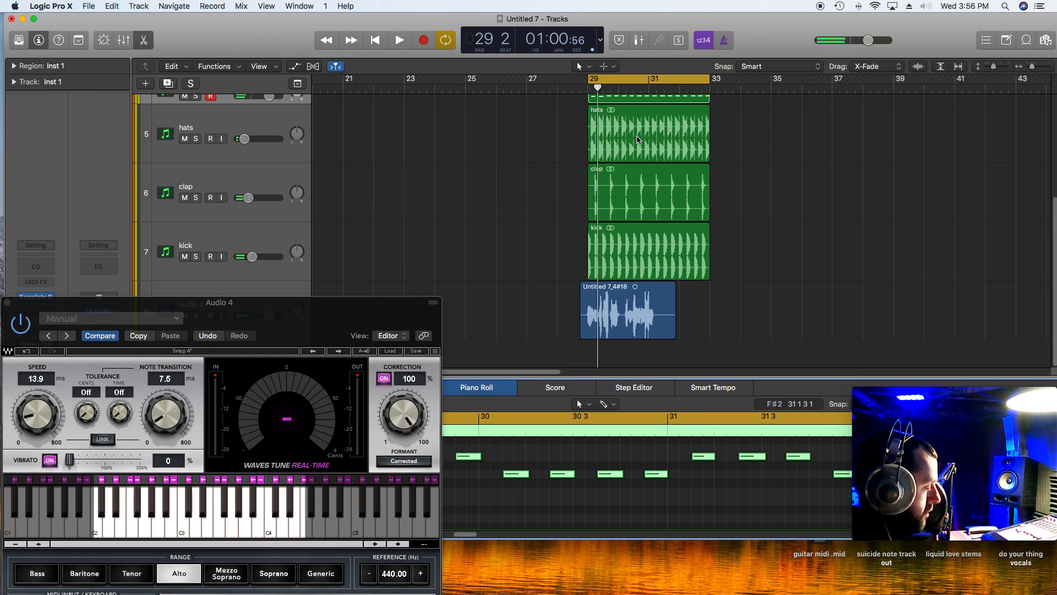
# - Bounce the Inst 1 region in place to a new track named "bass" and delete the original region
pyautogui.press('super+w')
pyautogui.hotkey('ctrl', 'b')
pyautogui.write('bas')
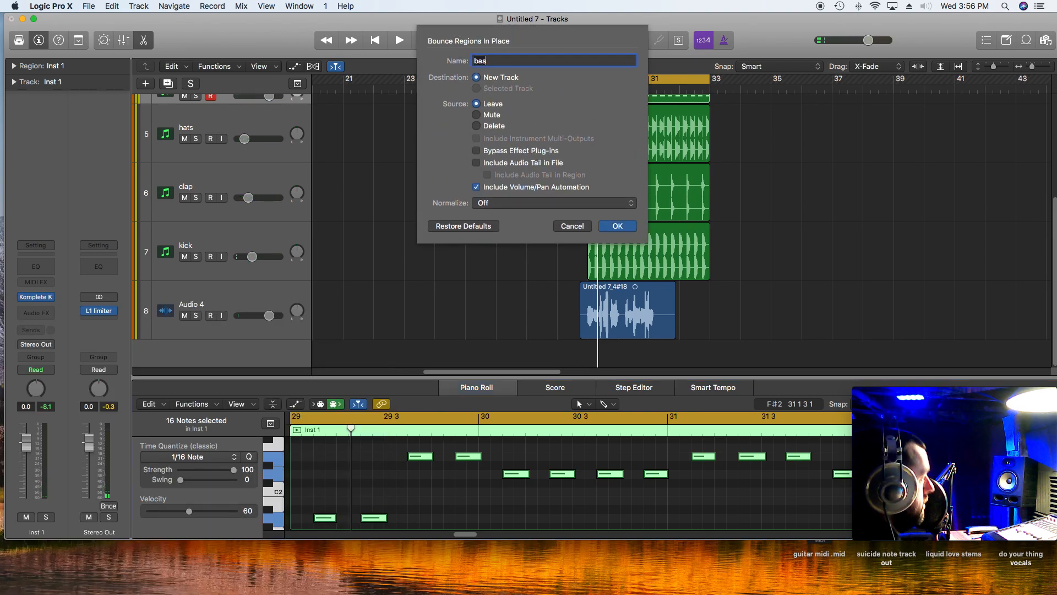
pyautogui.press('Return')
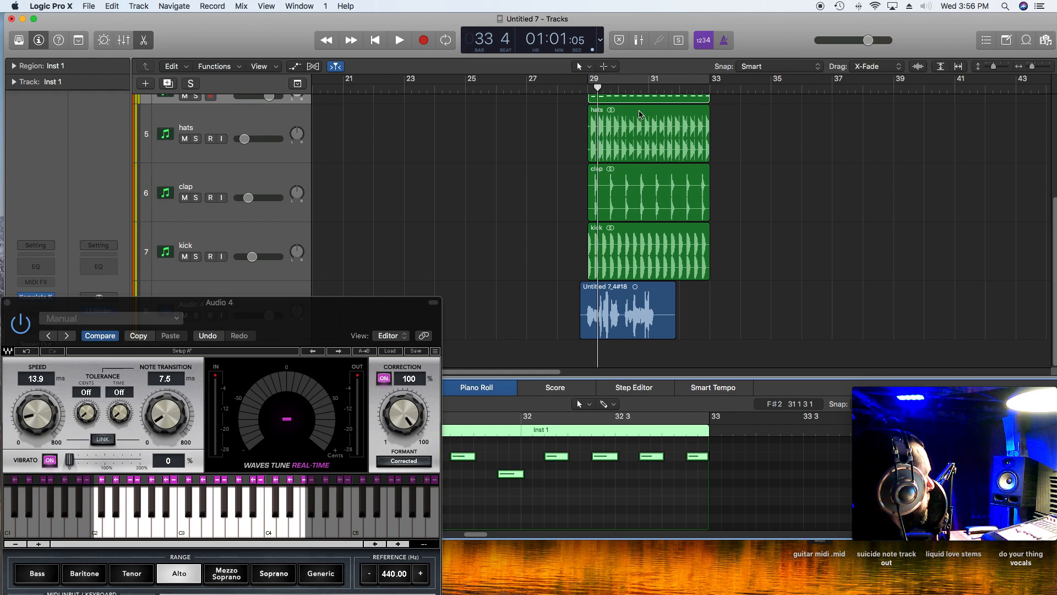
pyautogui.scroll(2, 515, 124)
pyautogui.click(663, 146)
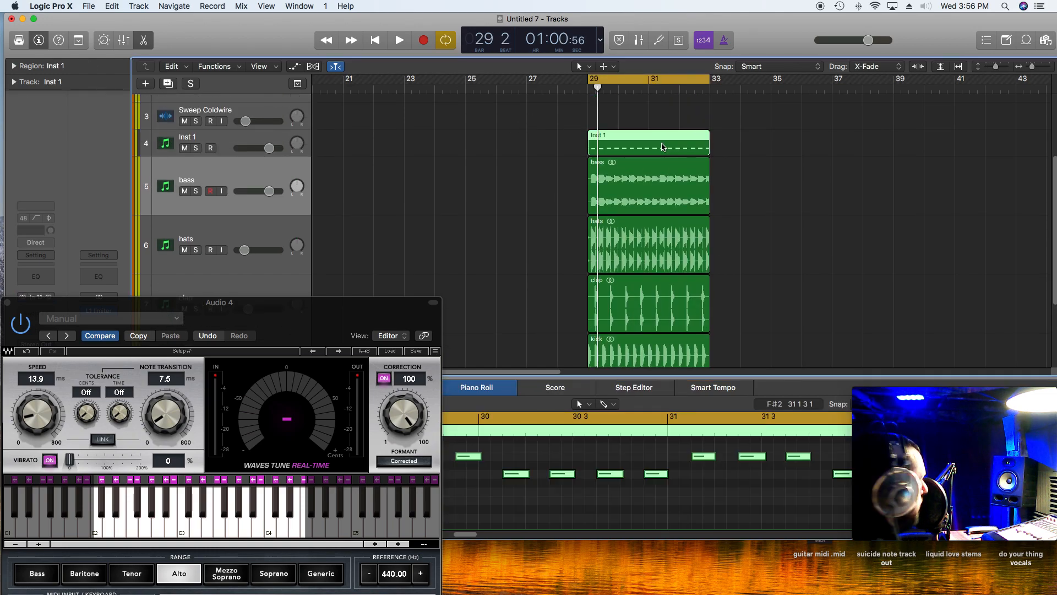
pyautogui.press('Delete')
# - Set the bass track volume to -10.0 dB while the loop plays, and shift the Waves Tune window off the channel strips
pyautogui.moveTo(270, 191); pyautogui.dragTo(254, 191)
pyautogui.press('space')
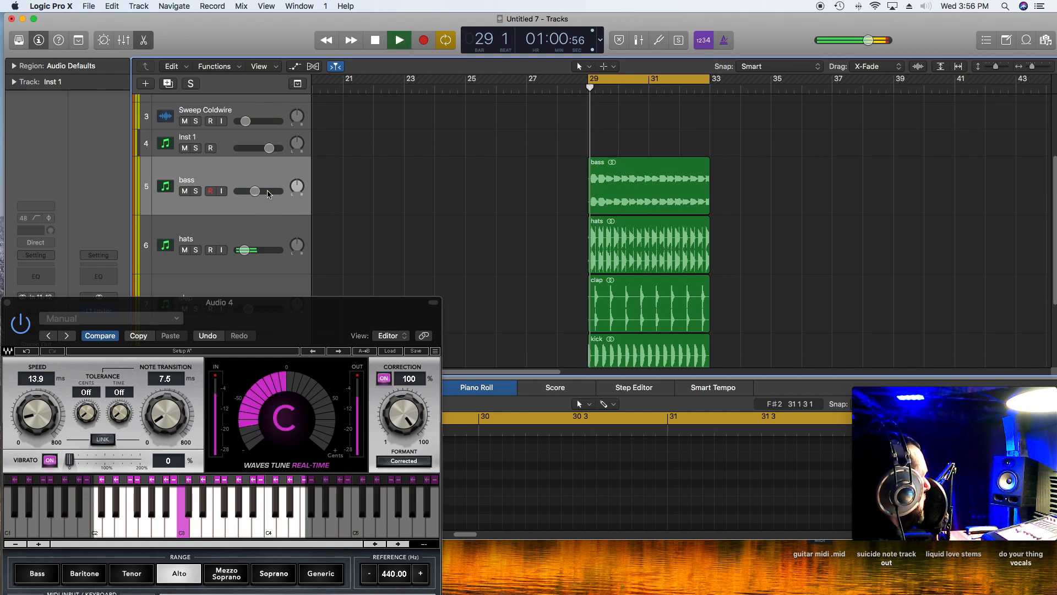
pyautogui.moveTo(255, 191); pyautogui.dragTo(254, 191)
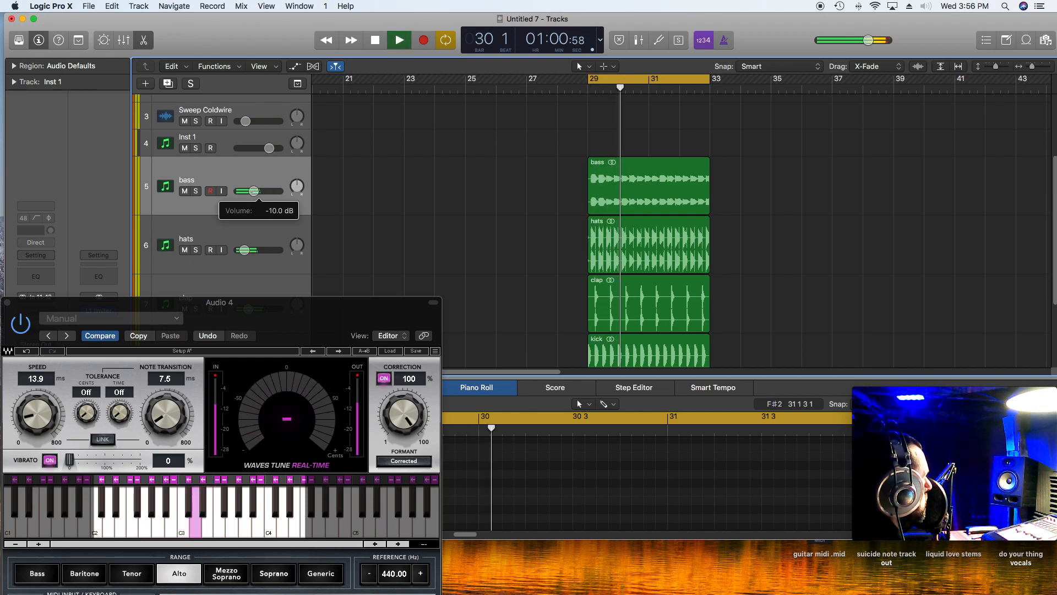
pyautogui.moveTo(300, 305); pyautogui.dragTo(425, 286)
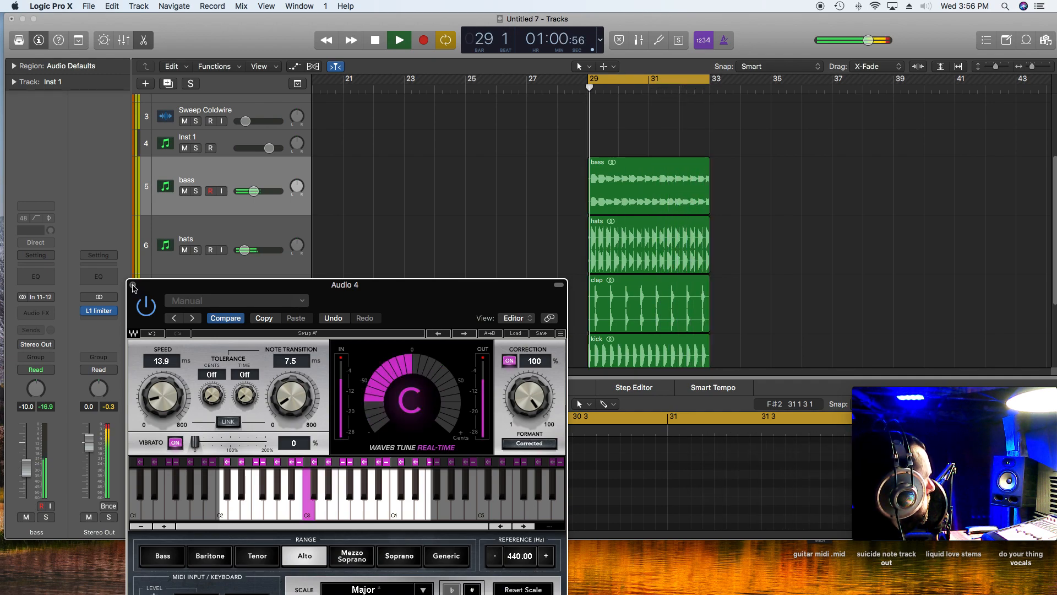
# - Stop playback, close the Waves Tune window and open the Komplete Kontrol instrument on the Inst 1 track
pyautogui.press('space')
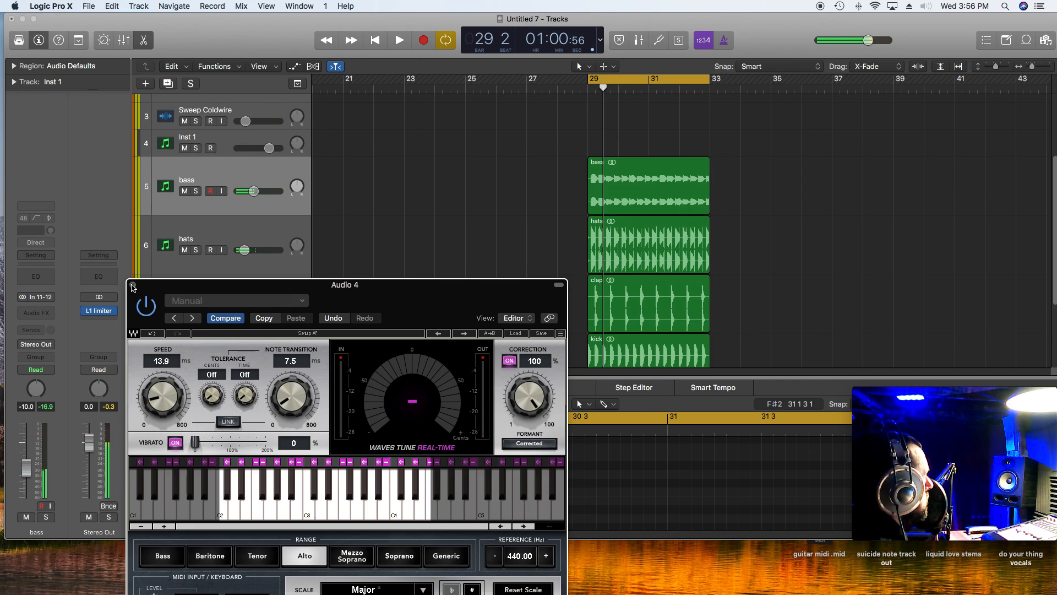
pyautogui.click(133, 286)
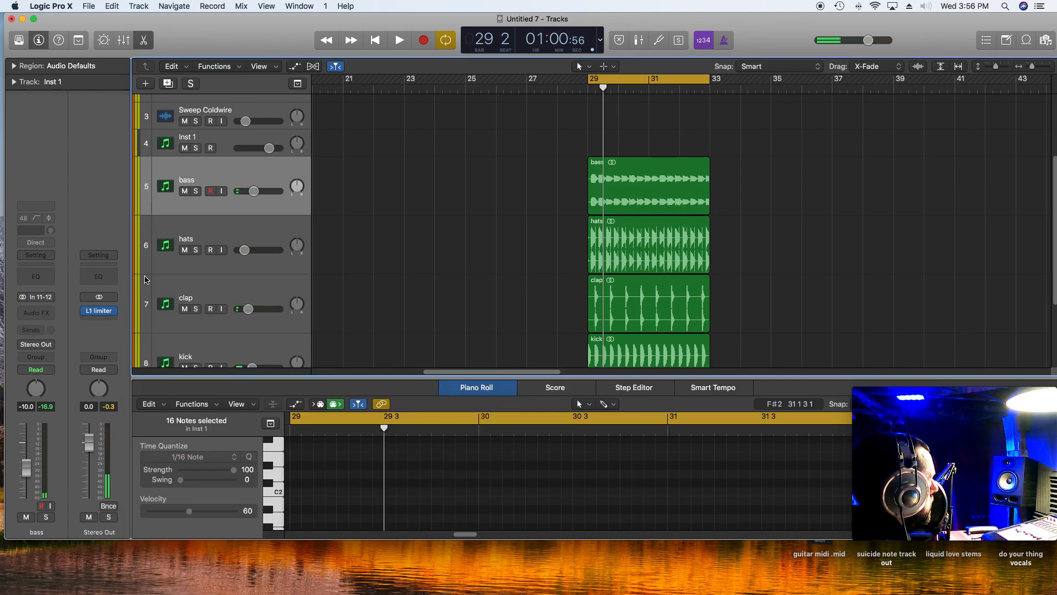
pyautogui.click(223, 142)
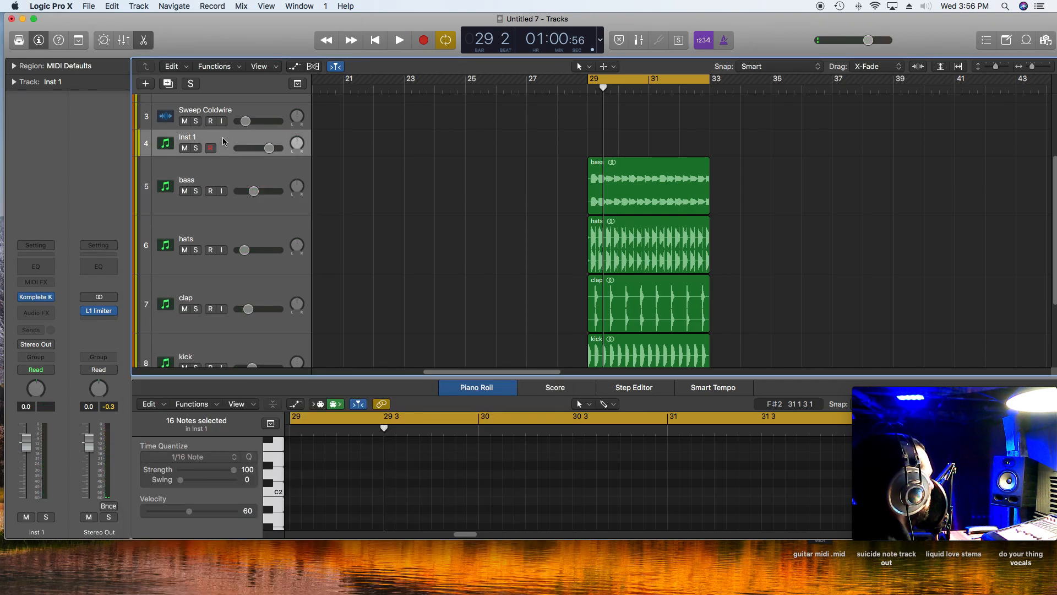
pyautogui.moveTo(37, 299)
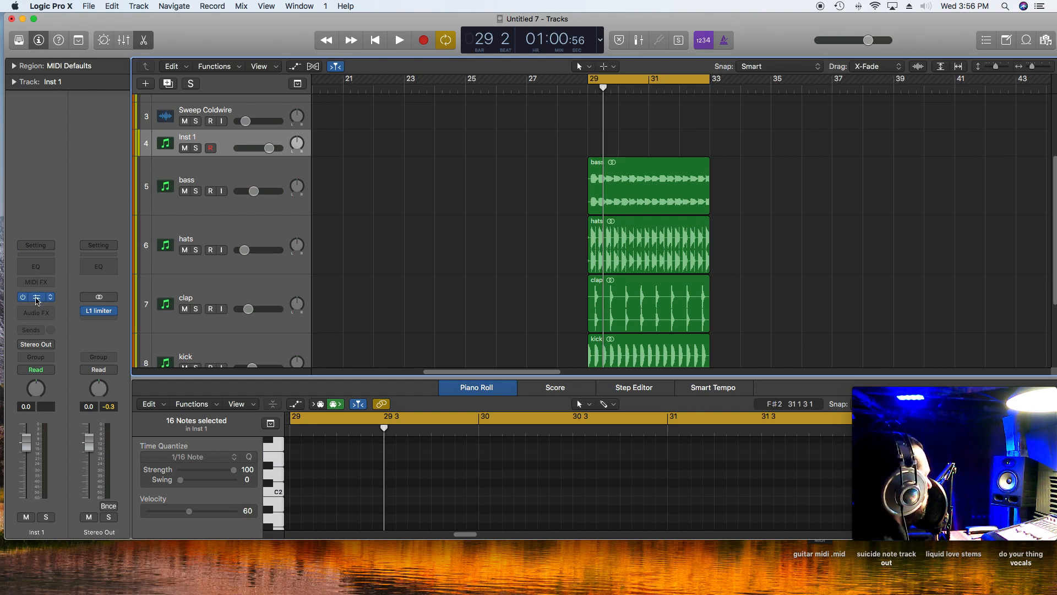
pyautogui.click(37, 298)
pyautogui.moveTo(307, 240); pyautogui.dragTo(316, 170)
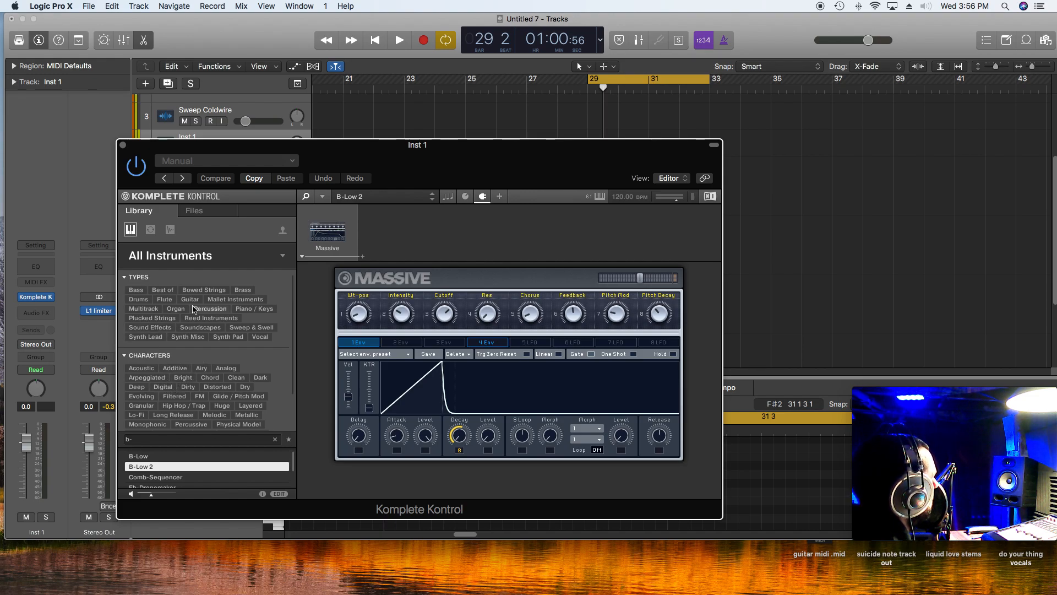
# - Try the Synth Lead and Clean filters in the instrument library and clear the "b-" search text
pyautogui.click(145, 337)
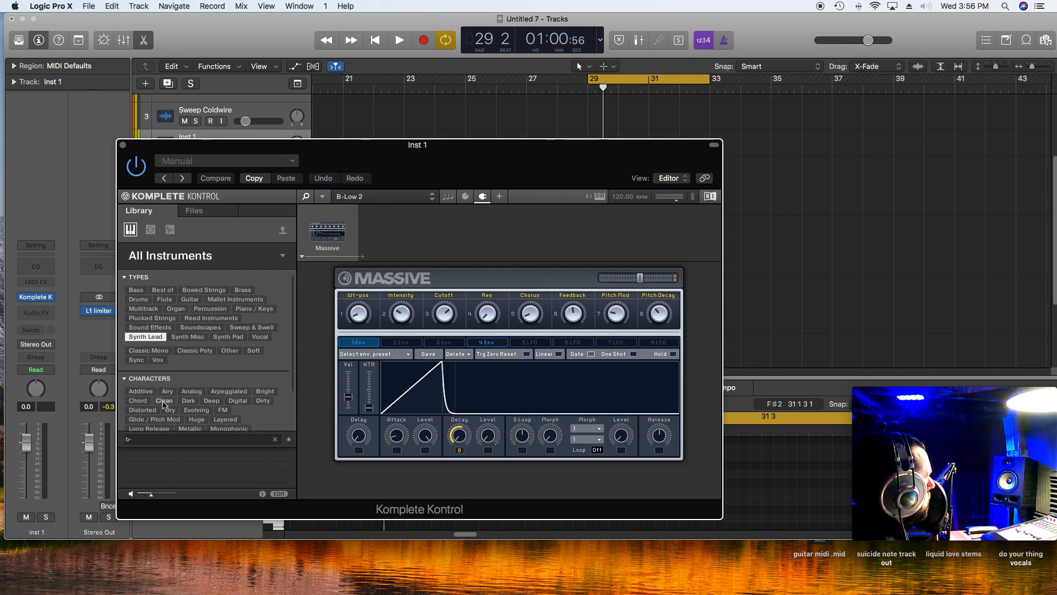
pyautogui.click(163, 403)
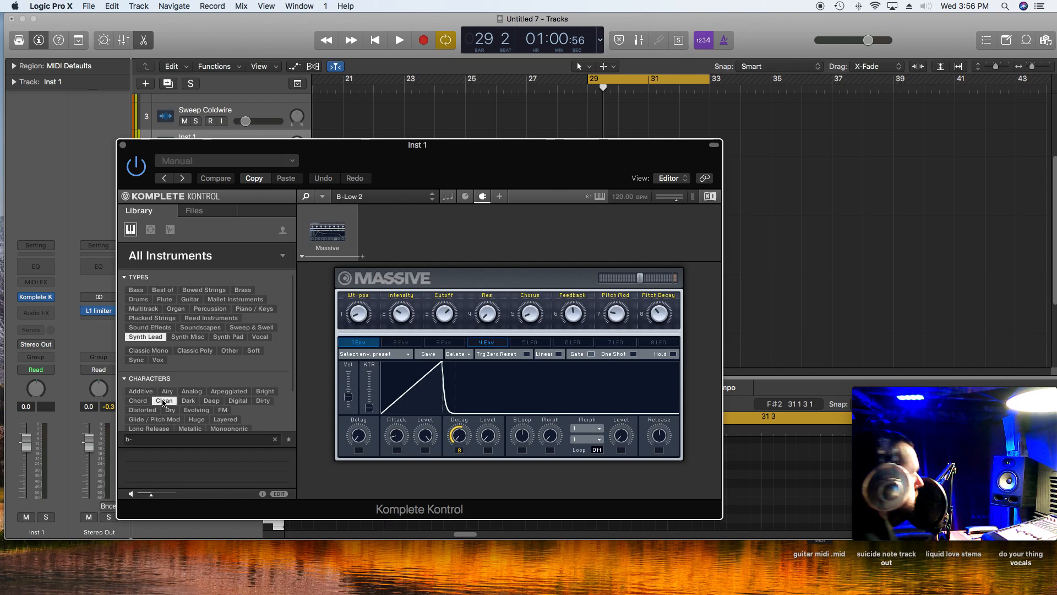
pyautogui.click(275, 439)
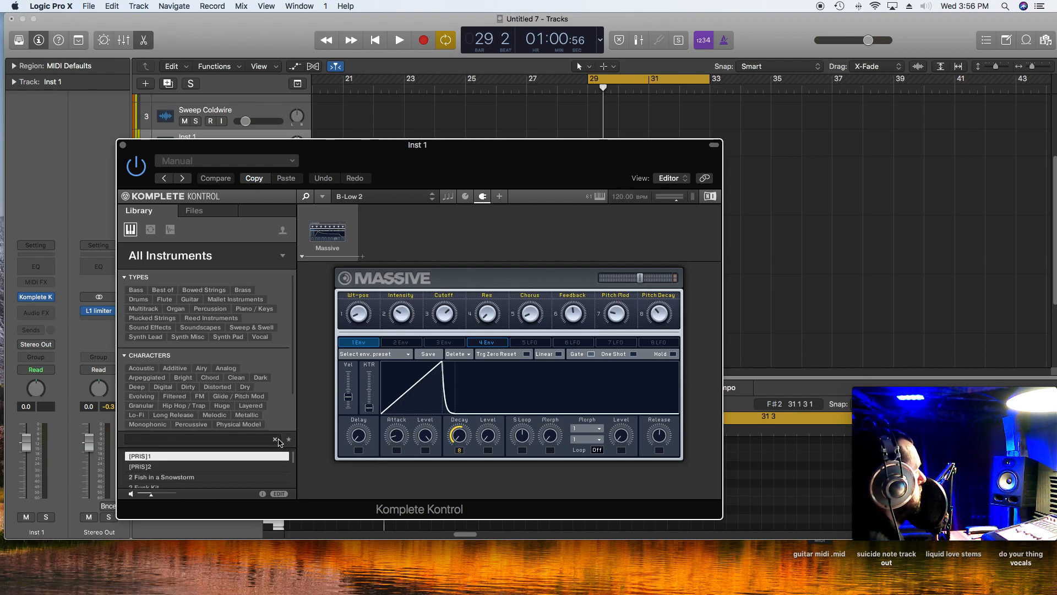
# - Audition presets from the start of the unfiltered instrument list, down to 3 Octave Sub
pyautogui.click(230, 477)
pyautogui.press('Down')
pyautogui.press('Down')
pyautogui.press('Down')
pyautogui.press('Down')
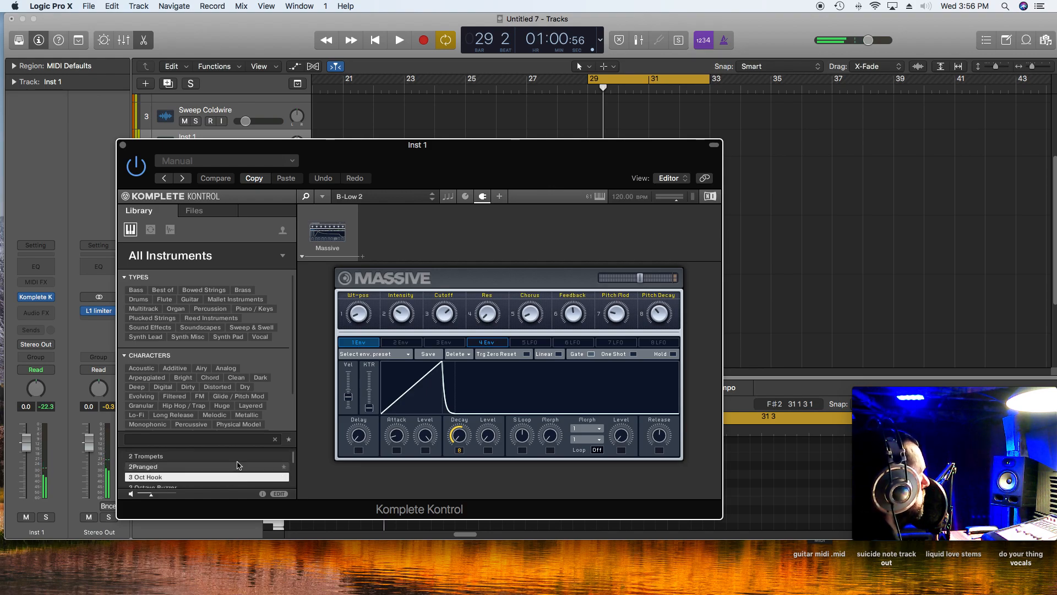
pyautogui.click(213, 482)
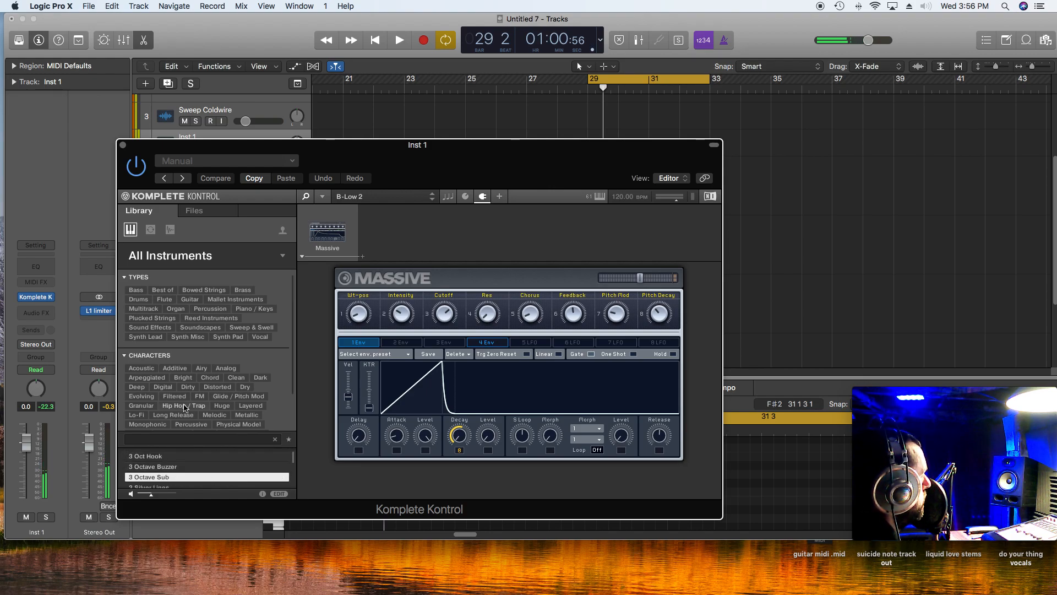
pyautogui.press('Up')
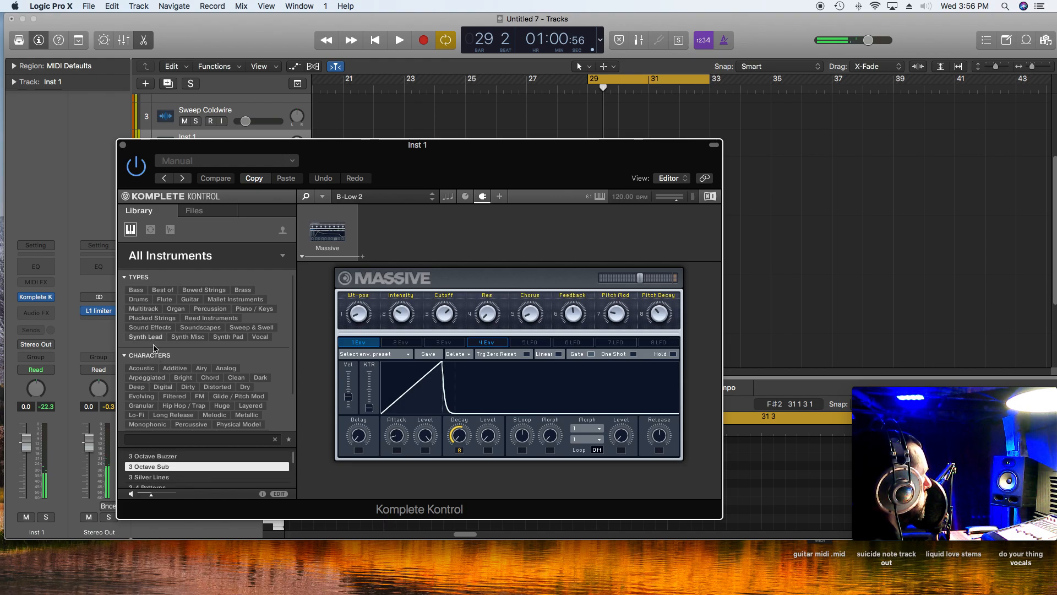
# - Filter the presets by the Synth Lead type and audition them from 3 Oct Hook down to 700 Distorted Lead
pyautogui.click(156, 338)
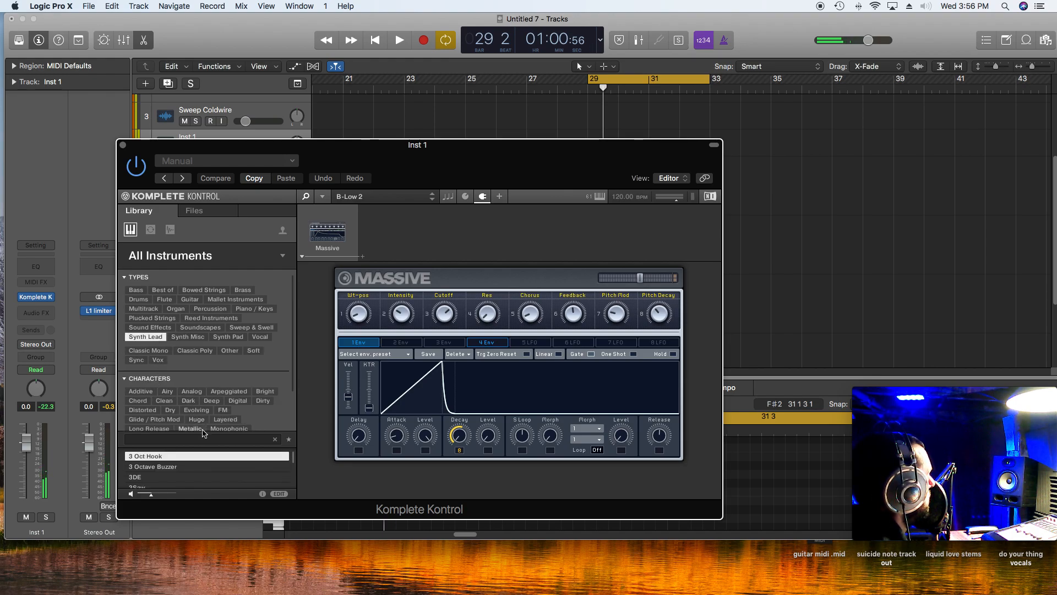
pyautogui.press('Down')
pyautogui.press('Down')
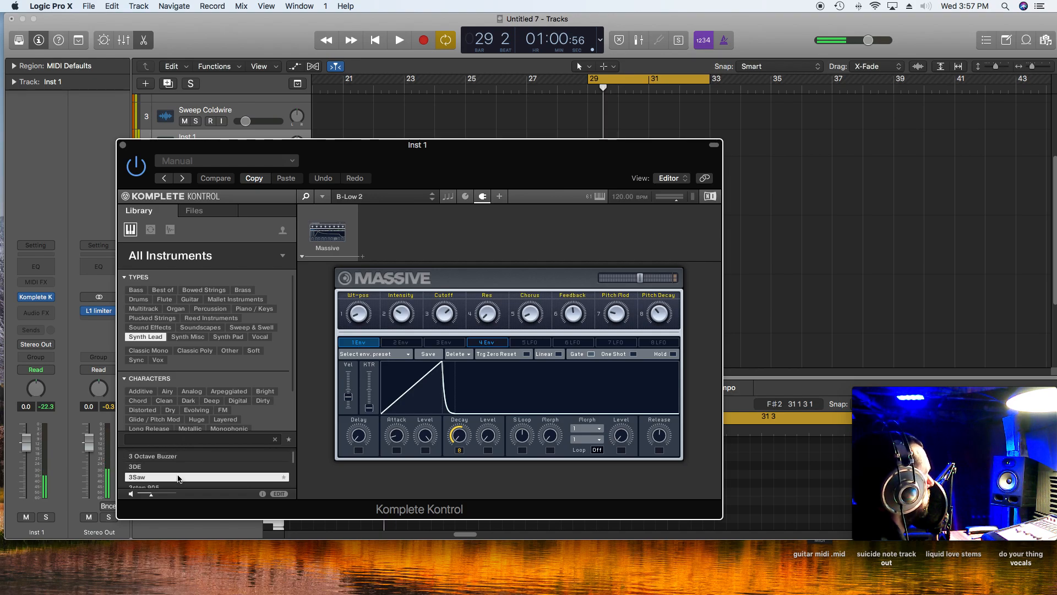
pyautogui.press('Down')
pyautogui.press('Down')
pyautogui.press('Down')
pyautogui.press('Down')
pyautogui.press('Down')
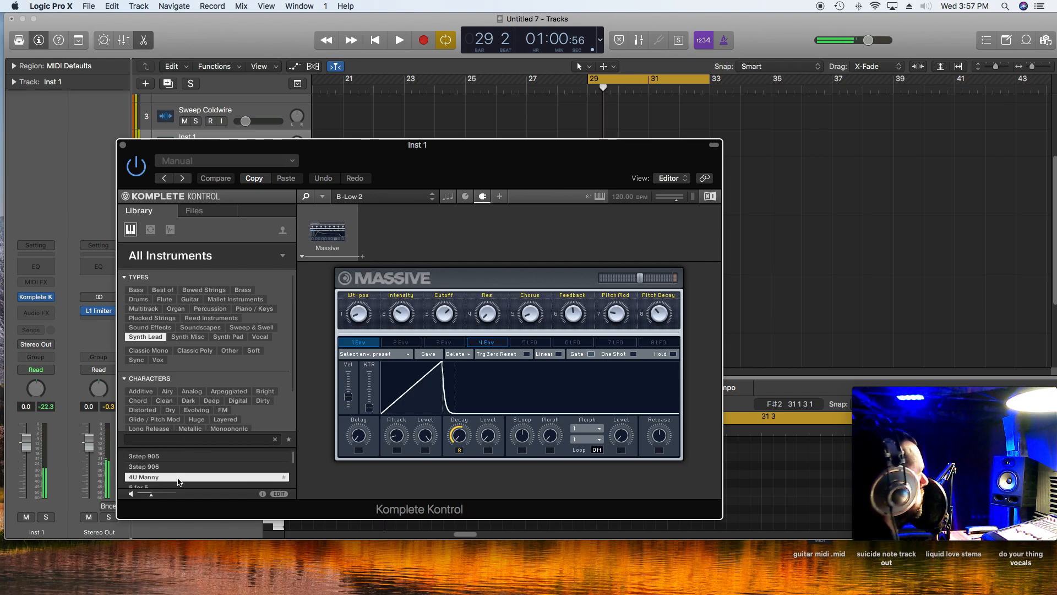
pyautogui.press('Down')
pyautogui.press('Down')
pyautogui.press('Down')
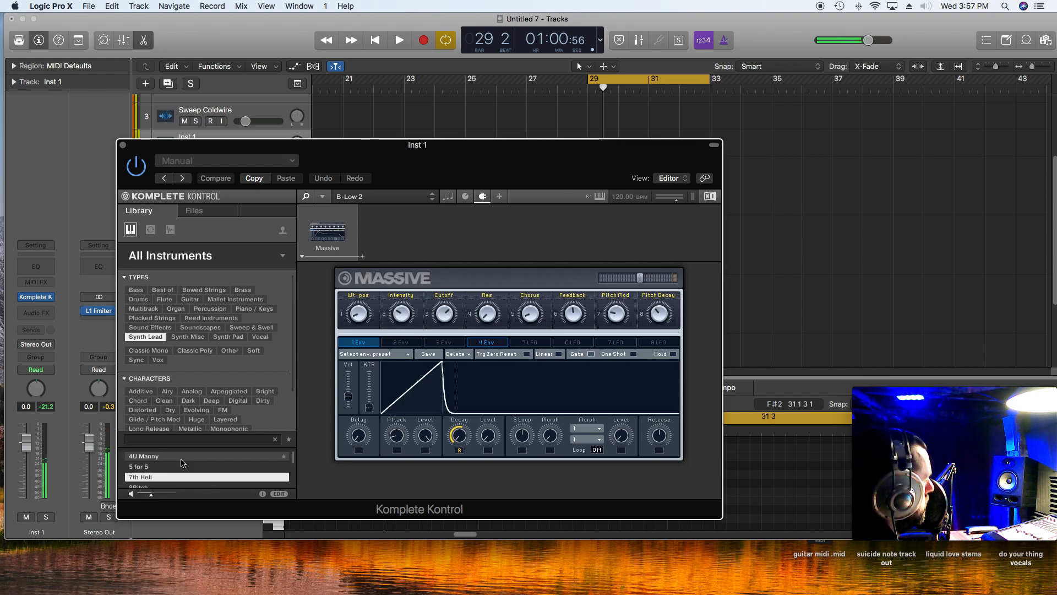
pyautogui.press('Down')
pyautogui.press('Down')
pyautogui.press('Down')
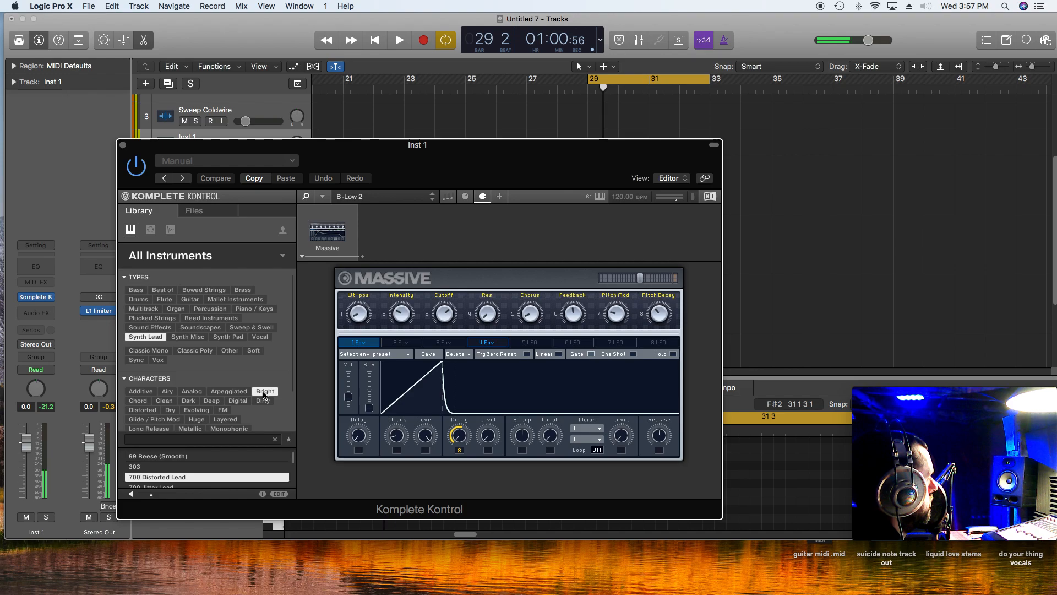
# - Narrow the synth leads to the Bright character, audition a few presets and load Balloon Time
pyautogui.press('Down')
pyautogui.click(193, 467)
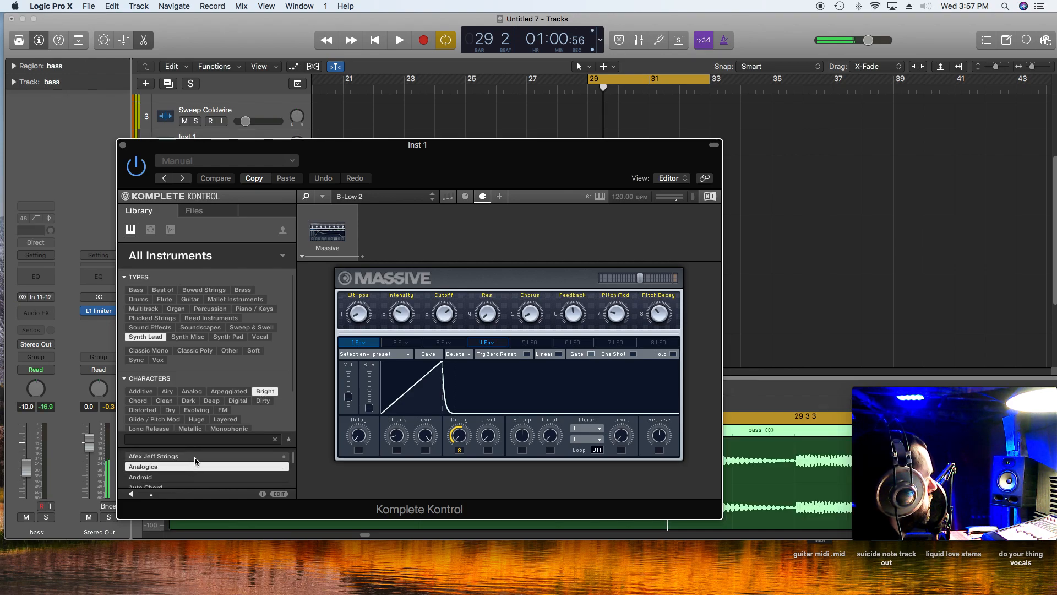
pyautogui.press('Down')
pyautogui.press('Down')
pyautogui.press('Down')
pyautogui.press('Down')
pyautogui.click(187, 469)
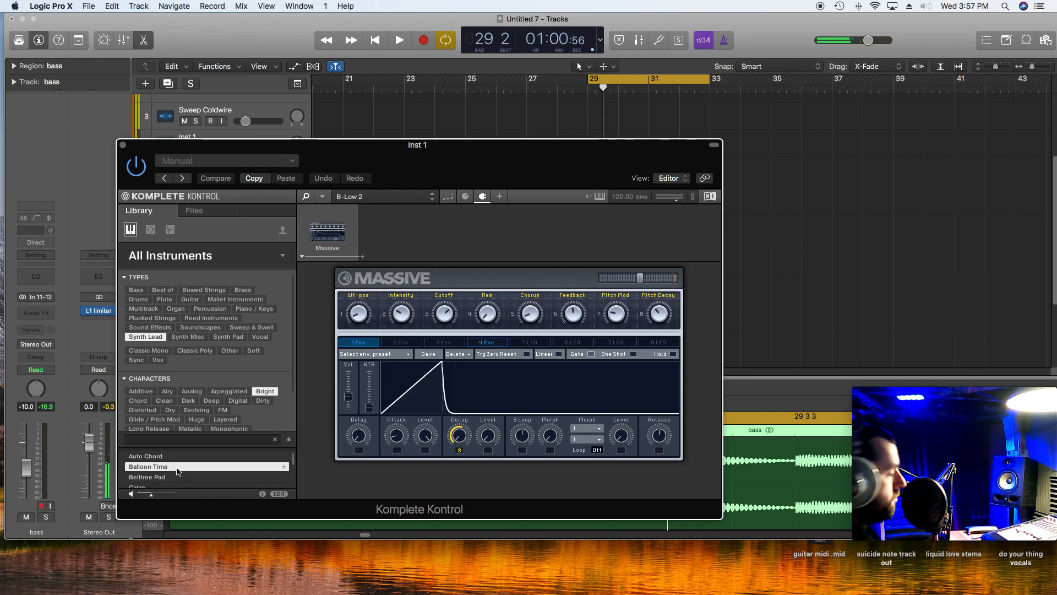
pyautogui.doubleClick(176, 471)
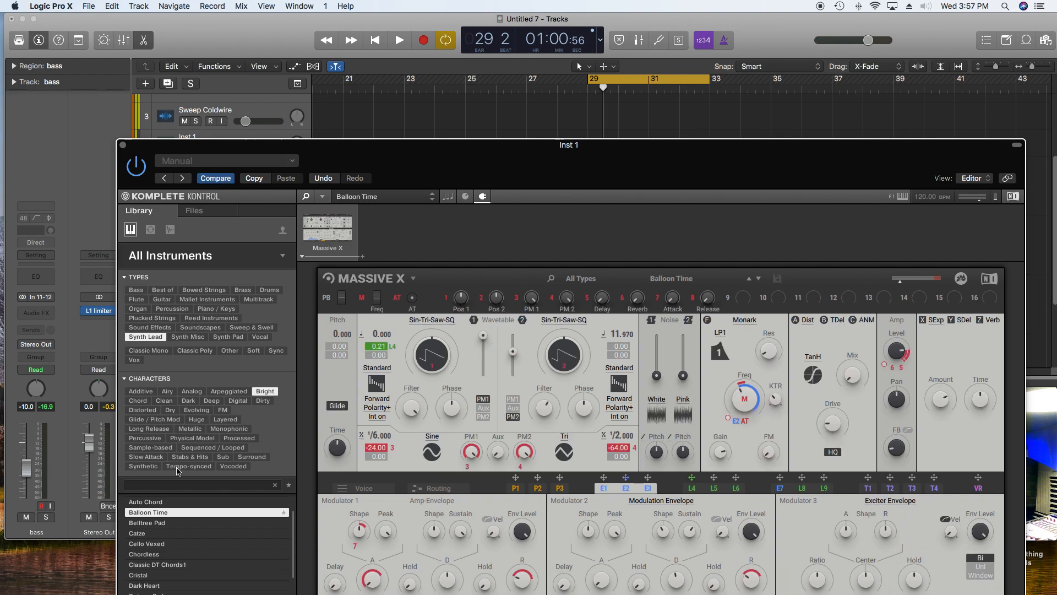
# - Uncover the track list, select Inst 1, rehearse over the playing loop and record a lead take across bars 29 to 33
pyautogui.moveTo(482, 183); pyautogui.dragTo(461, 372)
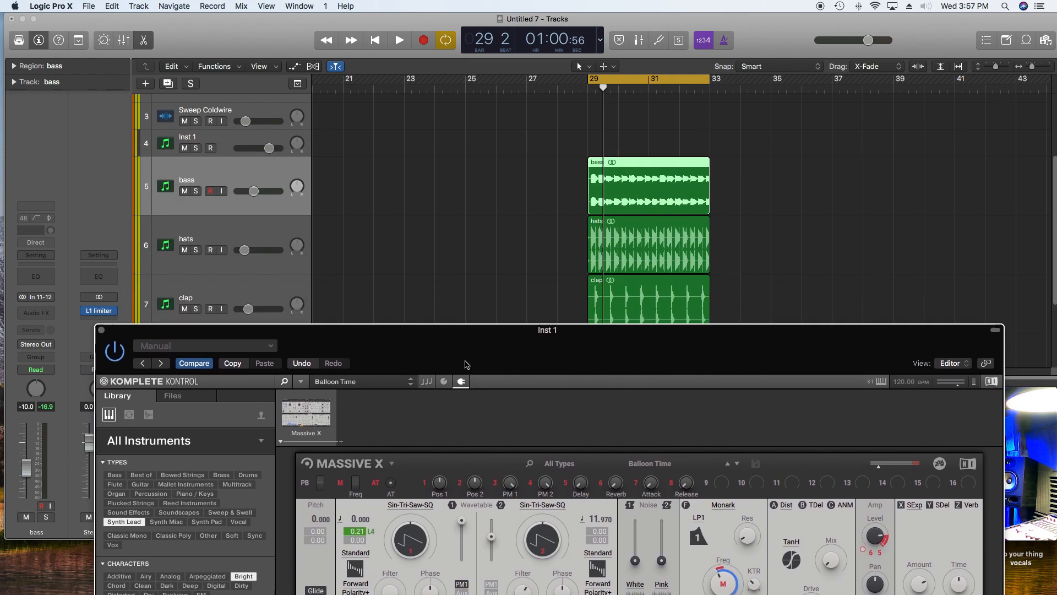
pyautogui.click(219, 143)
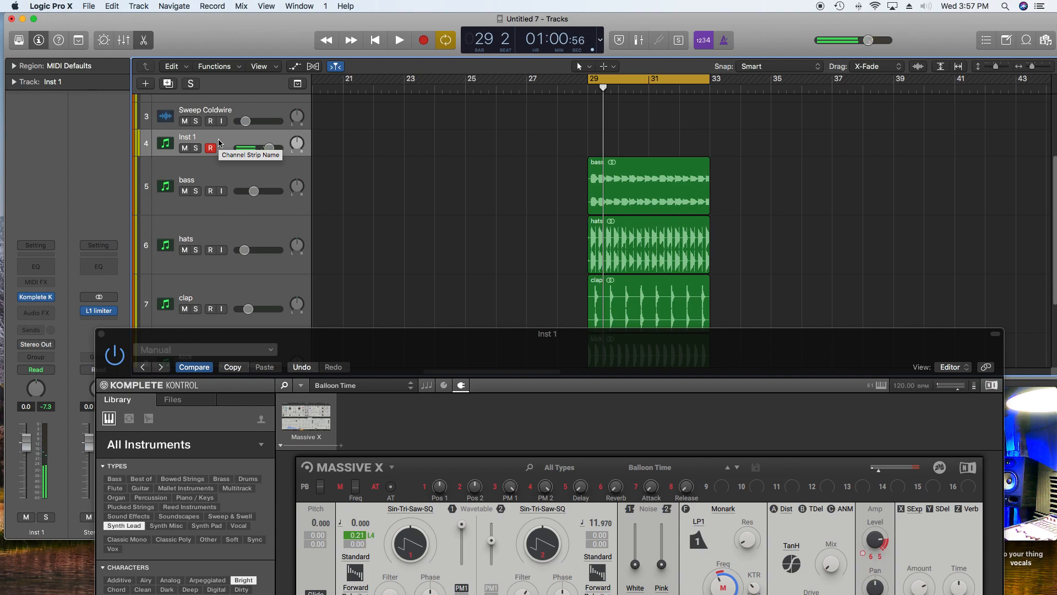
pyautogui.press('space')
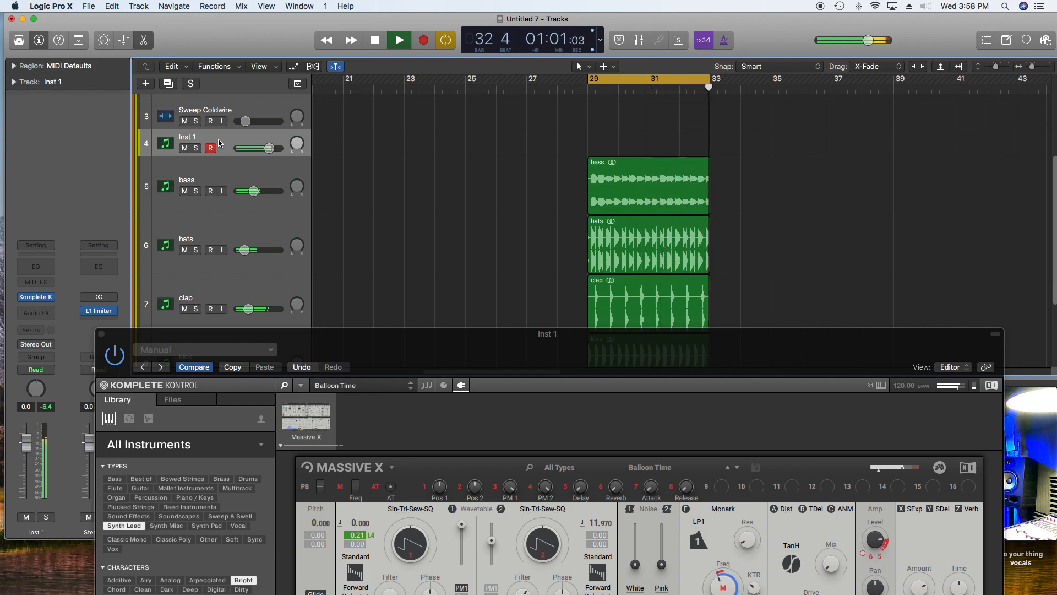
pyautogui.press('space')
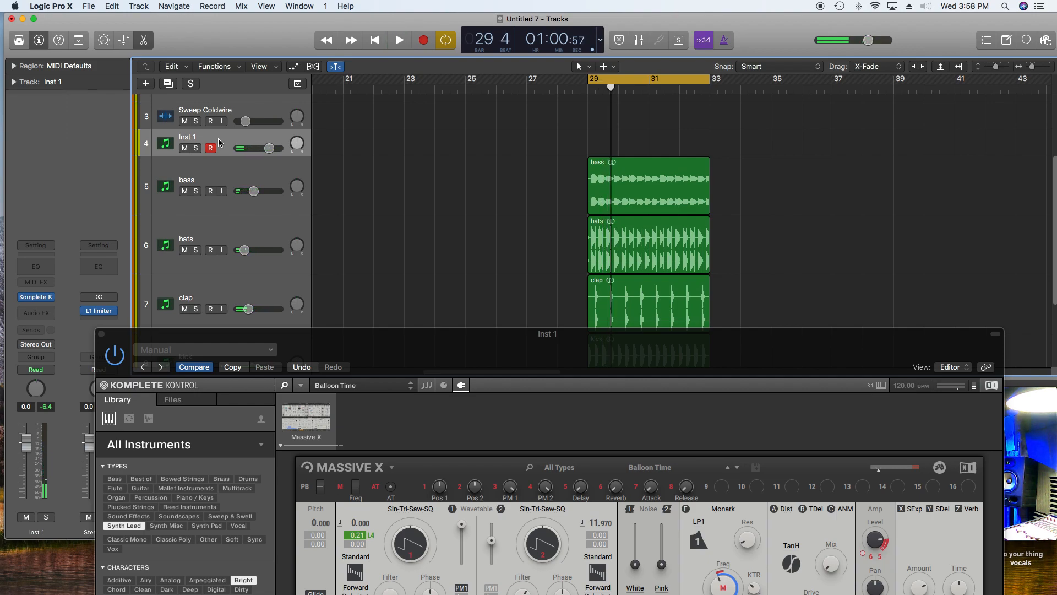
pyautogui.press('r')
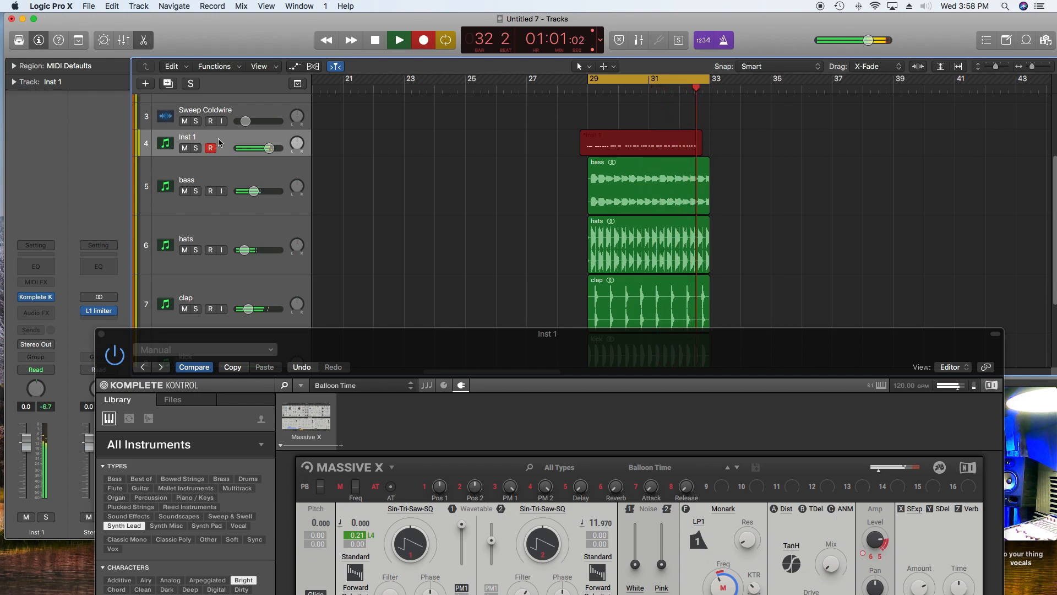
pyautogui.press('space')
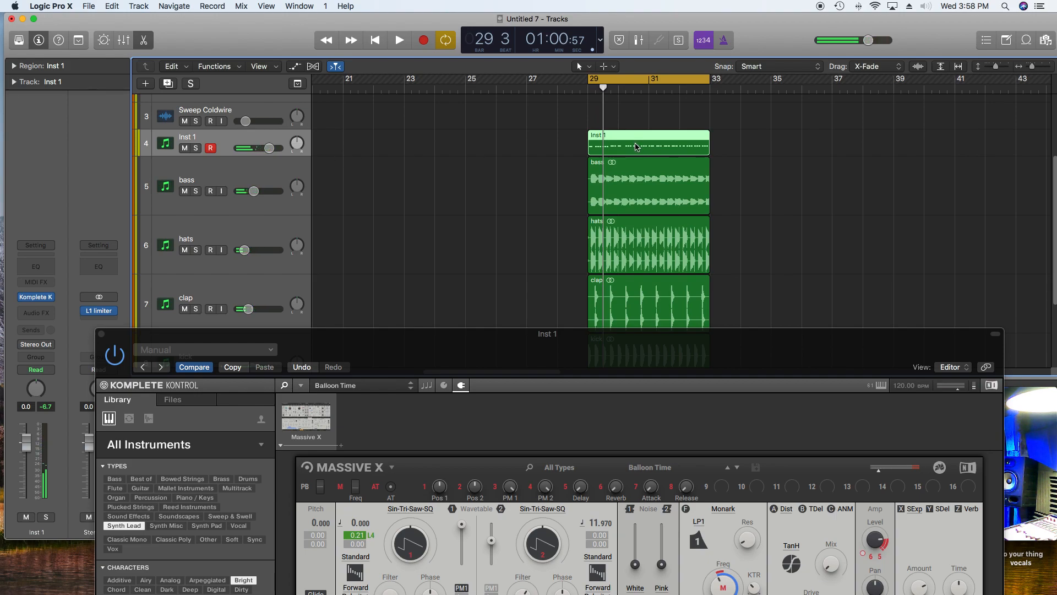
# - Clear the Komplete Kontrol window away and delete the stray short note under the first high group of the lead take
pyautogui.moveTo(127, 340); pyautogui.dragTo(1056, 263)
pyautogui.click(463, 475)
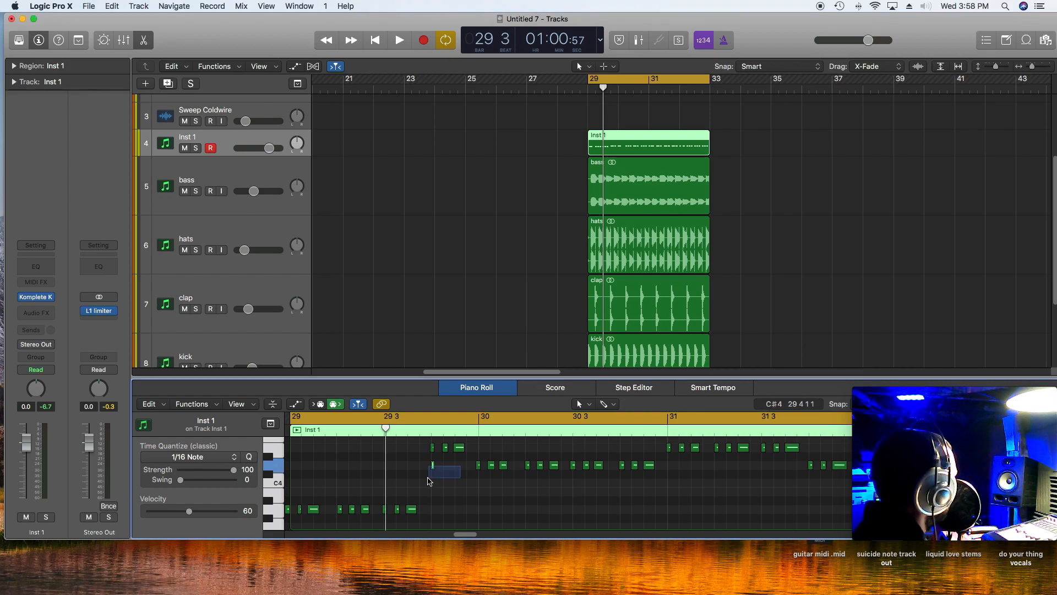
pyautogui.click(433, 465)
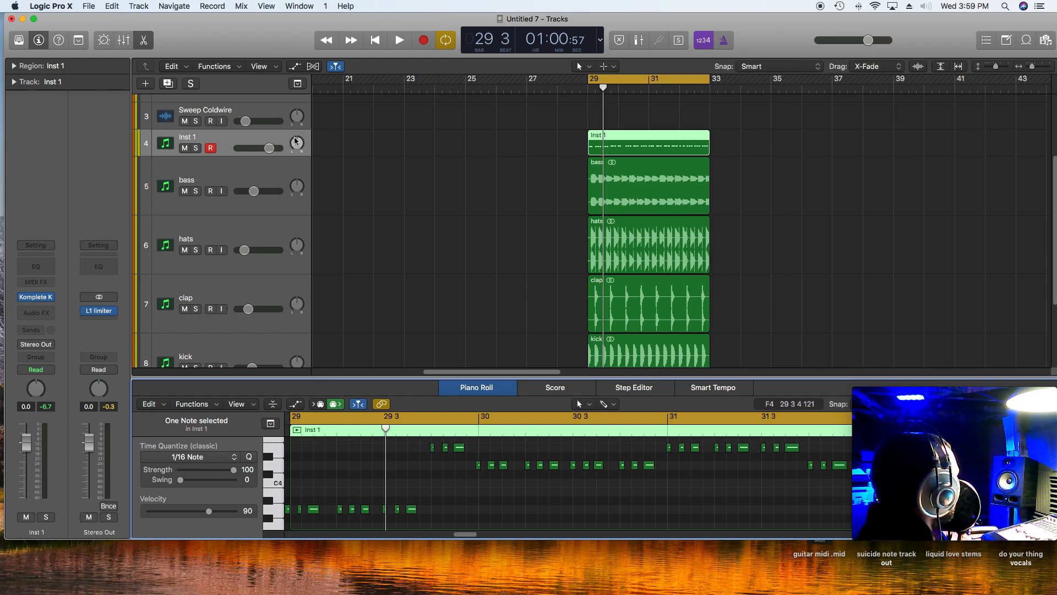
# - Select all notes of the lead take, quantize them to 1/16 notes and play the loop
pyautogui.press('super+a')
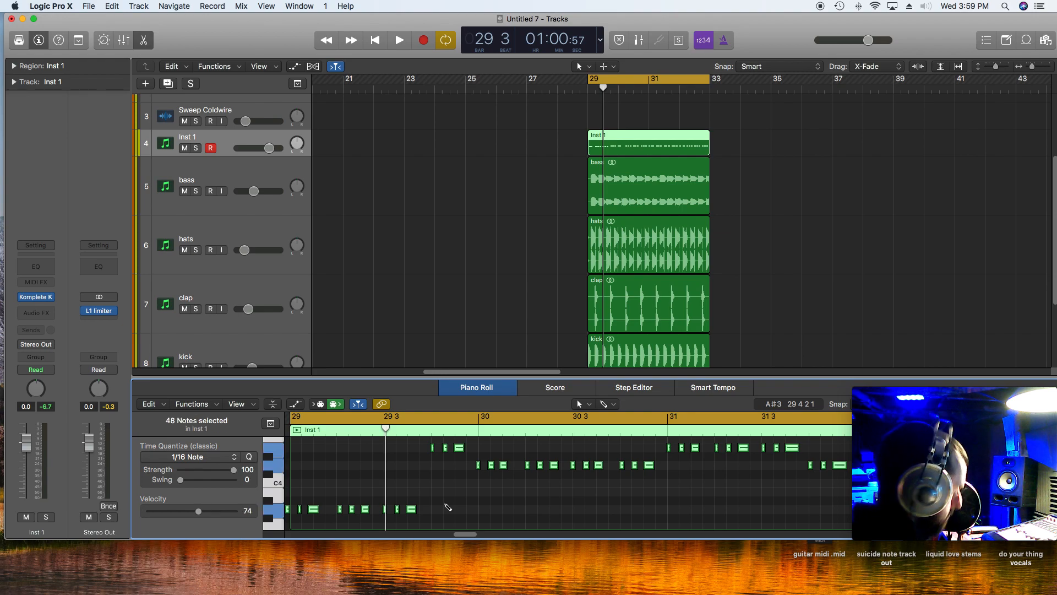
pyautogui.press('space')
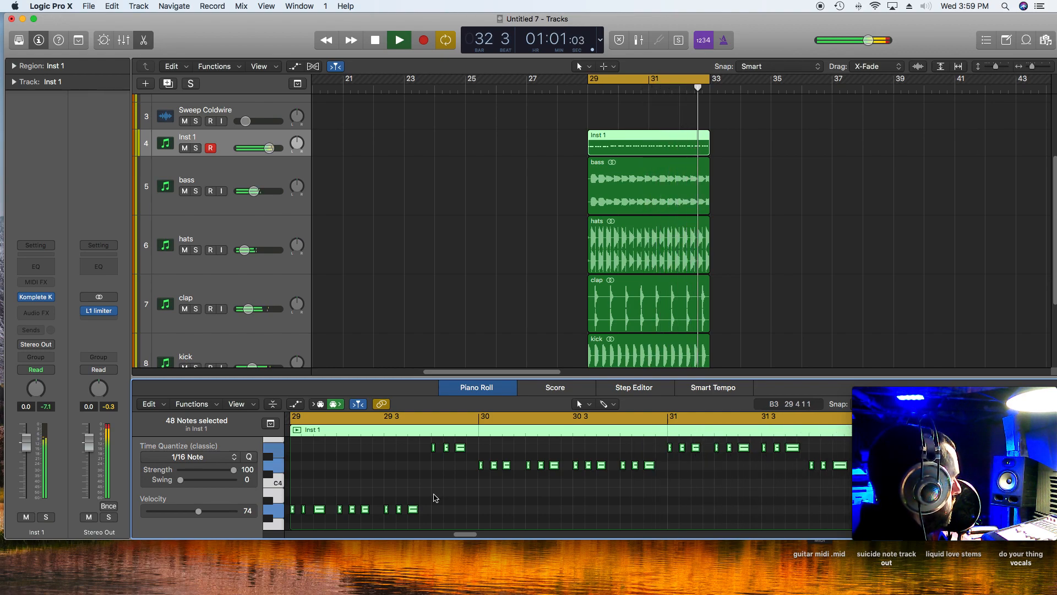
pyautogui.press('space')
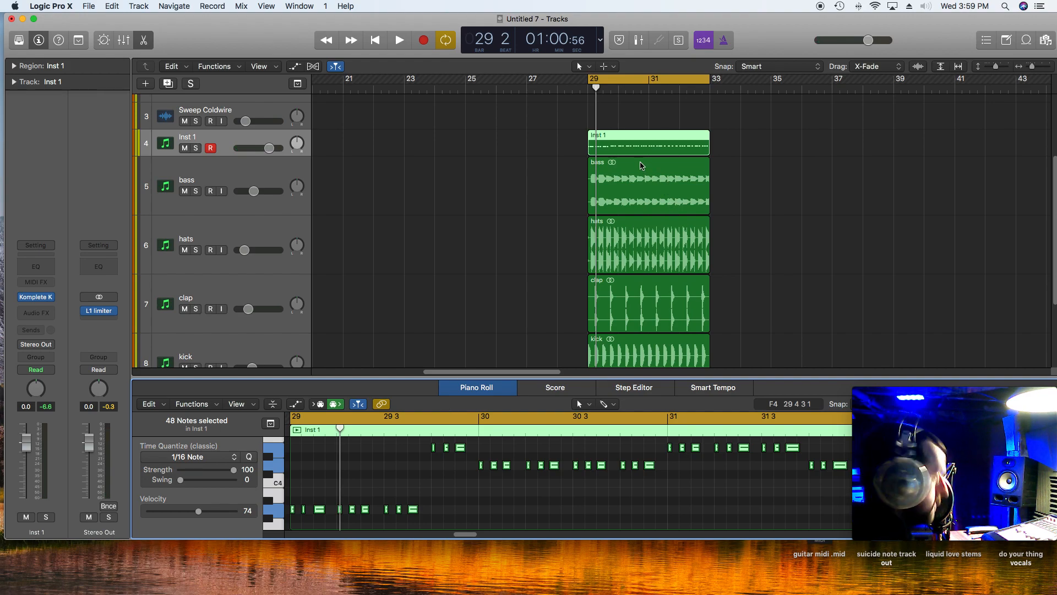
# - Bounce the Inst 1 region in place to a new track named "lead" and delete the original region
pyautogui.hotkey('ctrl', 'b')
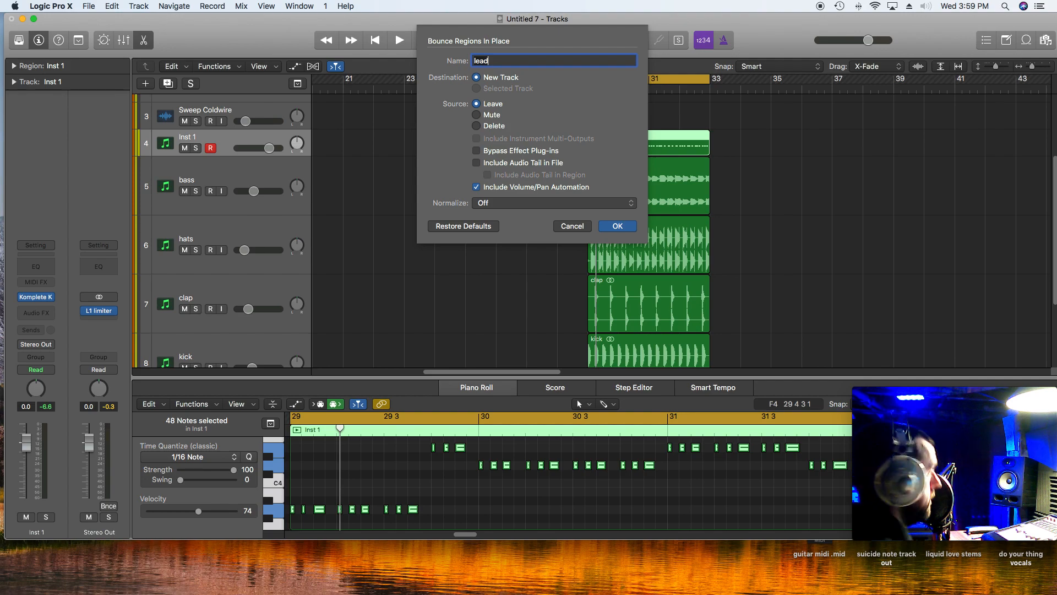
pyautogui.press('Return')
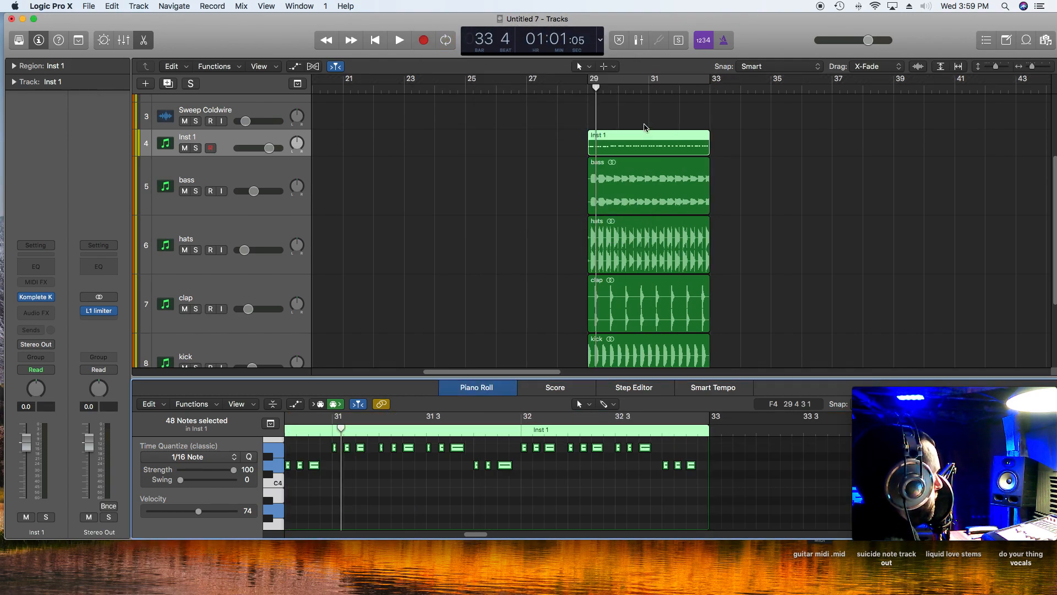
pyautogui.click(629, 147)
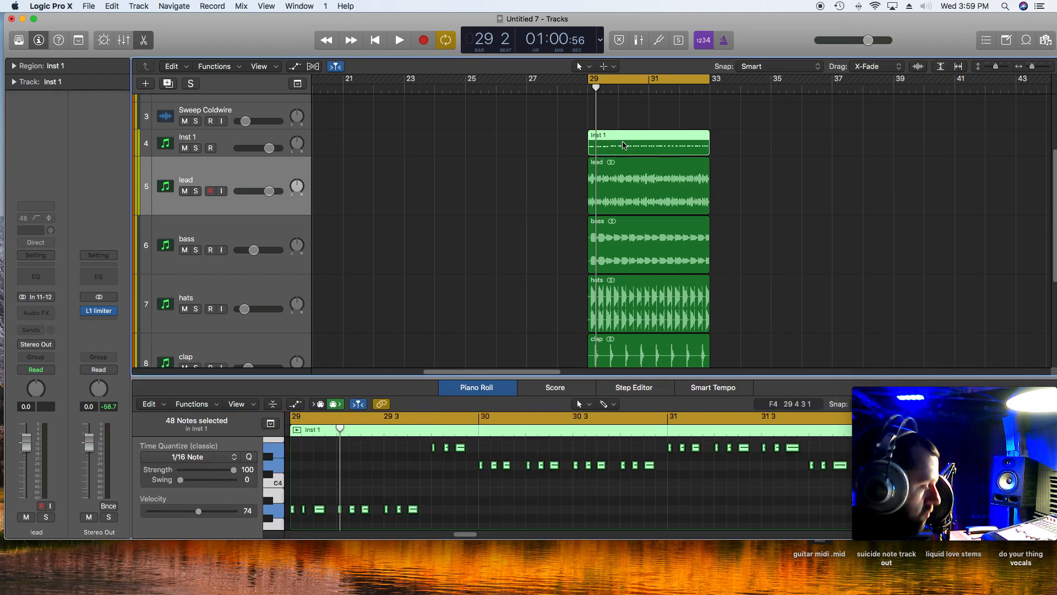
pyautogui.press('Delete')
# - Set the lead track volume to -13.0 dB while the loop plays
pyautogui.moveTo(268, 191); pyautogui.dragTo(244, 194)
pyautogui.press('space')
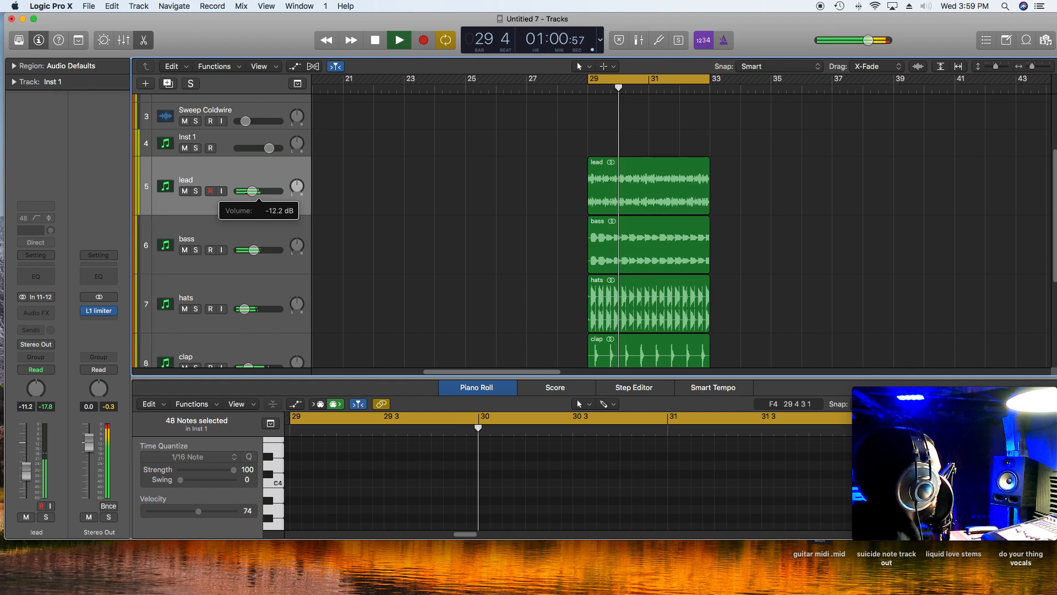
pyautogui.press('space')
# - Select the lead track and add a Channel EQ to it
pyautogui.click(228, 178)
pyautogui.click(45, 279)
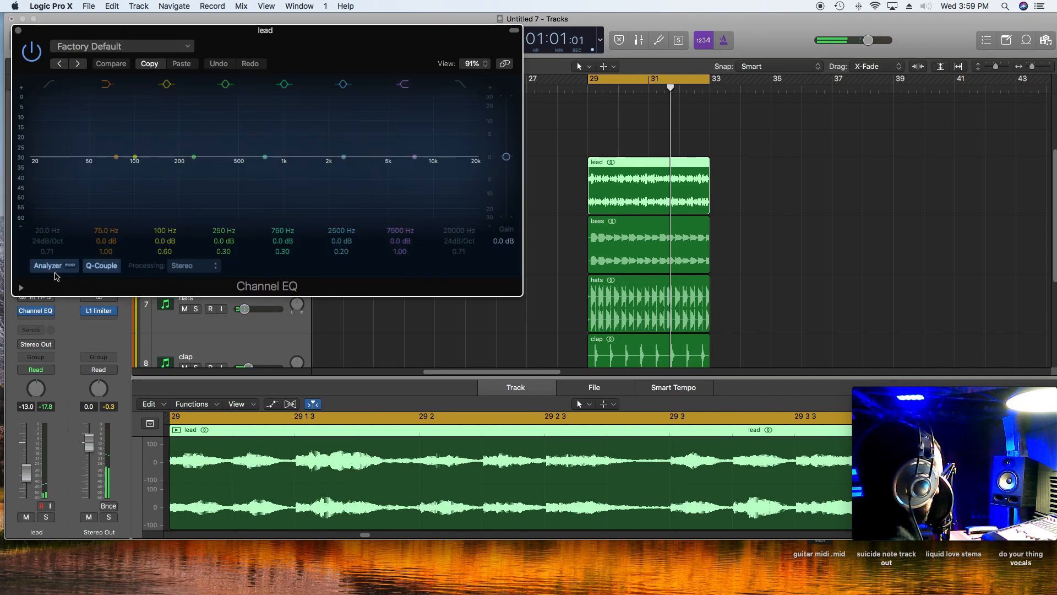
# - Shape the lead's Channel EQ with a -24.0 dB low shelf at 180 Hz and a +3.0 dB high shelf at 6600 Hz
pyautogui.moveTo(117, 166); pyautogui.dragTo(162, 315)
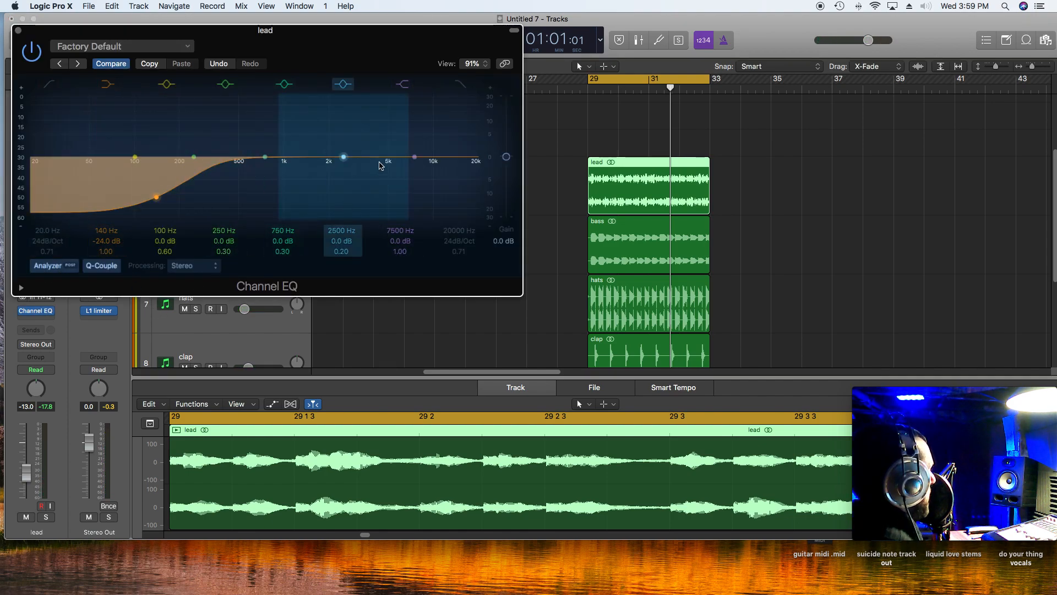
pyautogui.moveTo(414, 157); pyautogui.dragTo(408, 147)
pyautogui.press('space')
pyautogui.moveTo(156, 204); pyautogui.dragTo(171, 205)
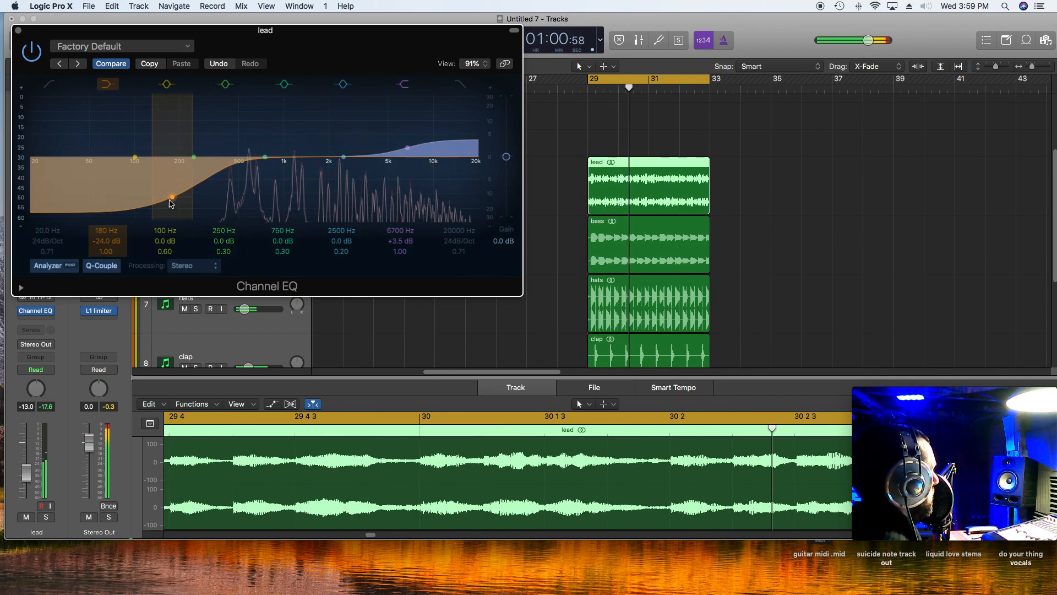
pyautogui.moveTo(407, 148); pyautogui.dragTo(401, 152)
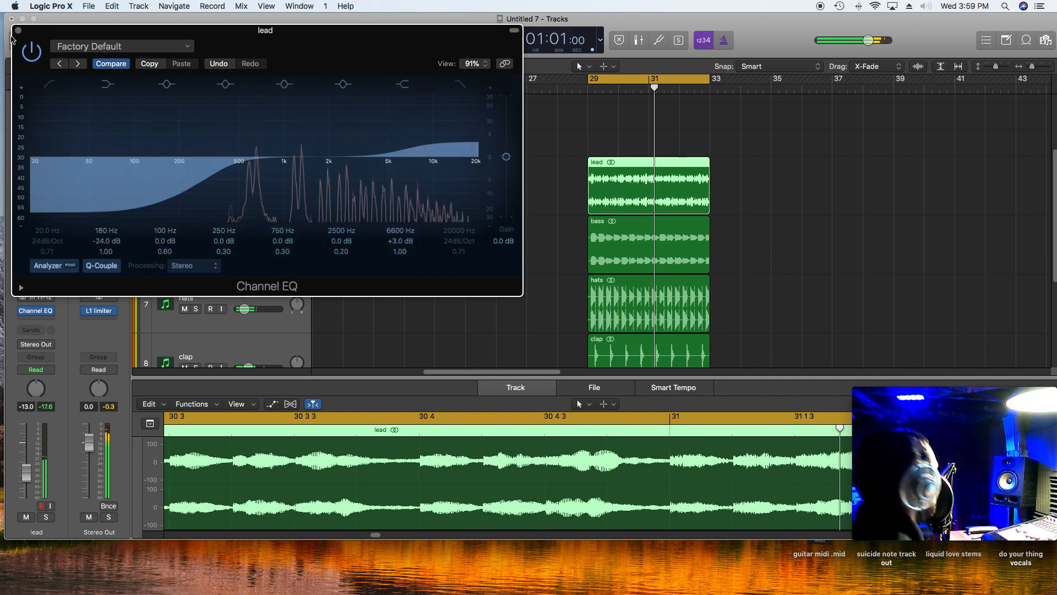
pyautogui.click(18, 29)
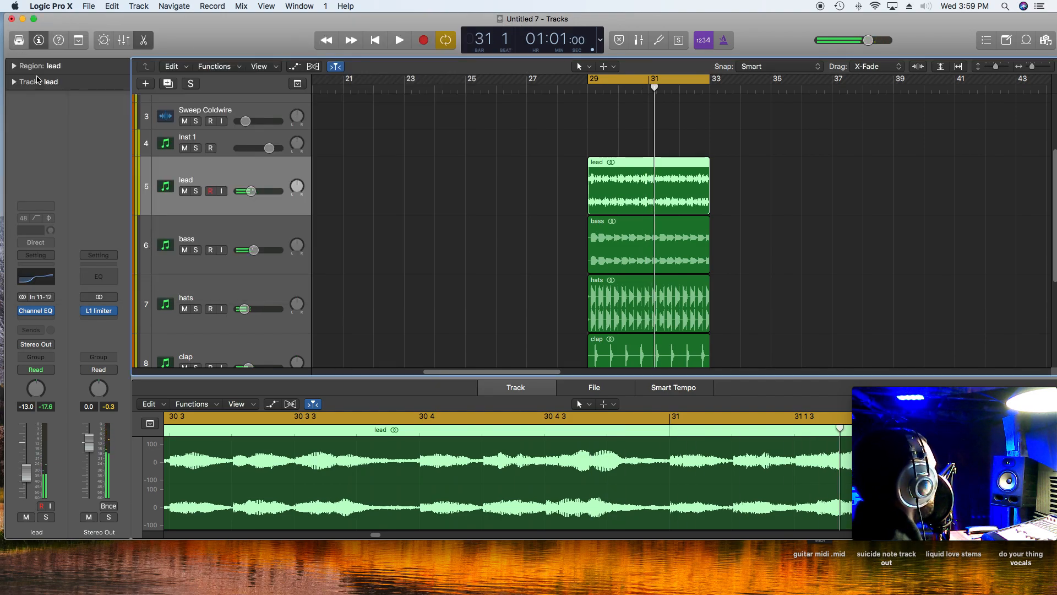
# - Add a send from the lead track to Bus 2
pyautogui.click(33, 330)
pyautogui.moveTo(50, 353)
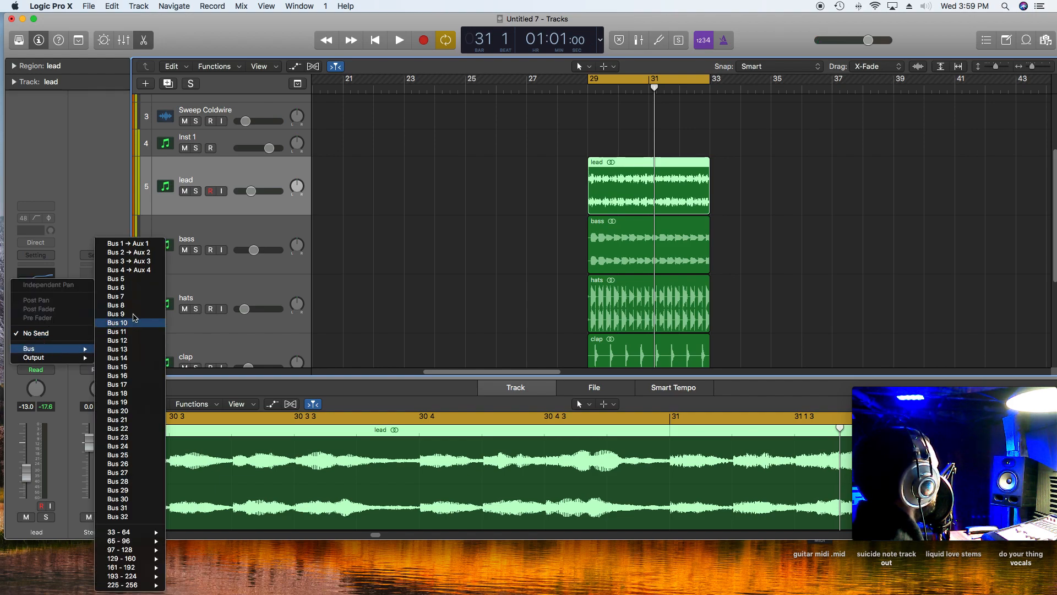
pyautogui.click(150, 249)
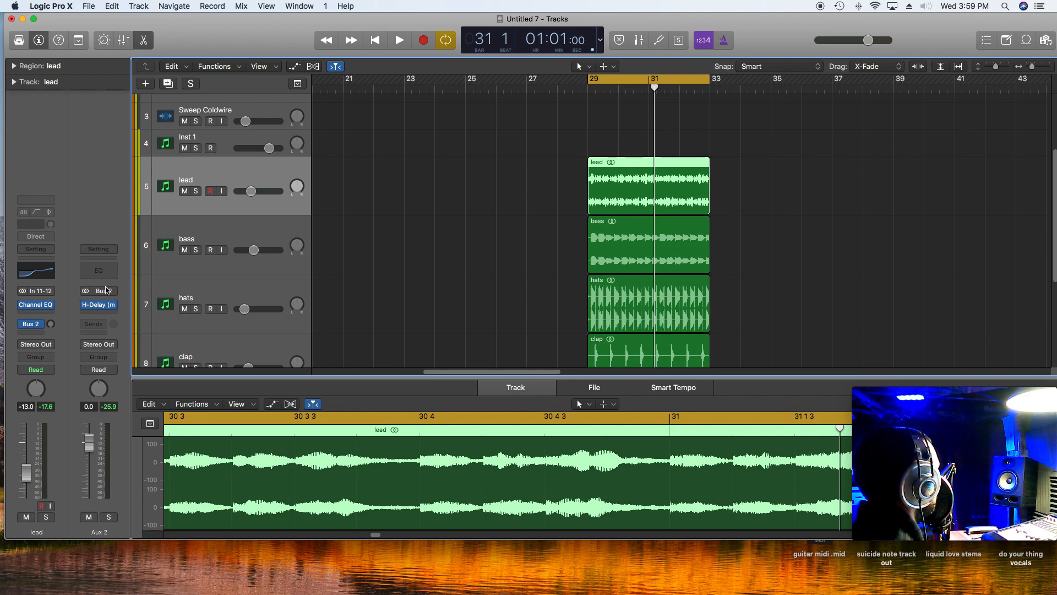
# - Switch the lead track's send to Bus 3 and set the send level to about -15.7 dB during playback
pyautogui.click(41, 325)
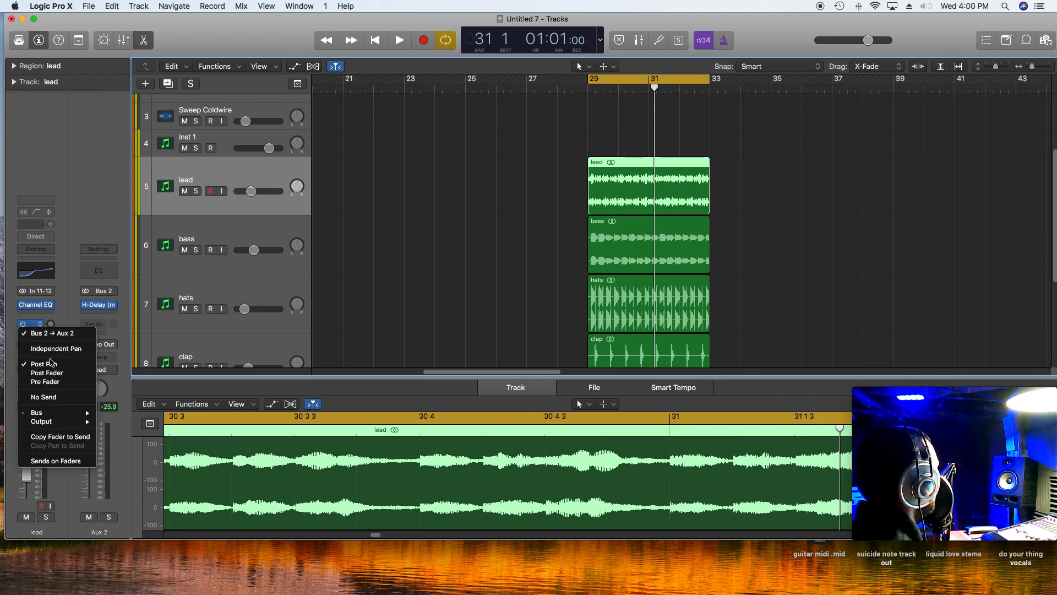
pyautogui.moveTo(77, 410)
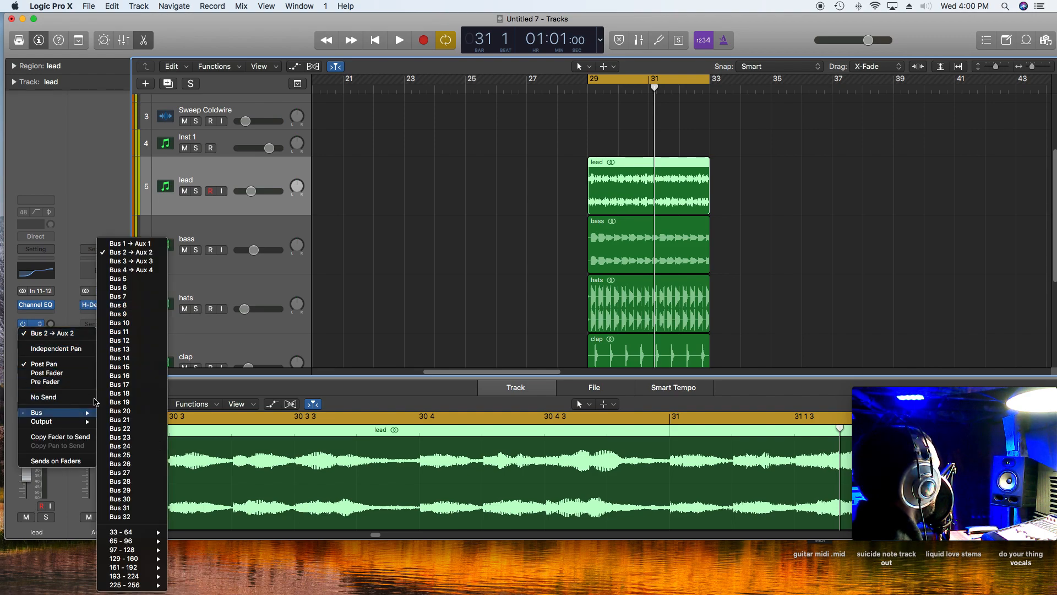
pyautogui.click(132, 265)
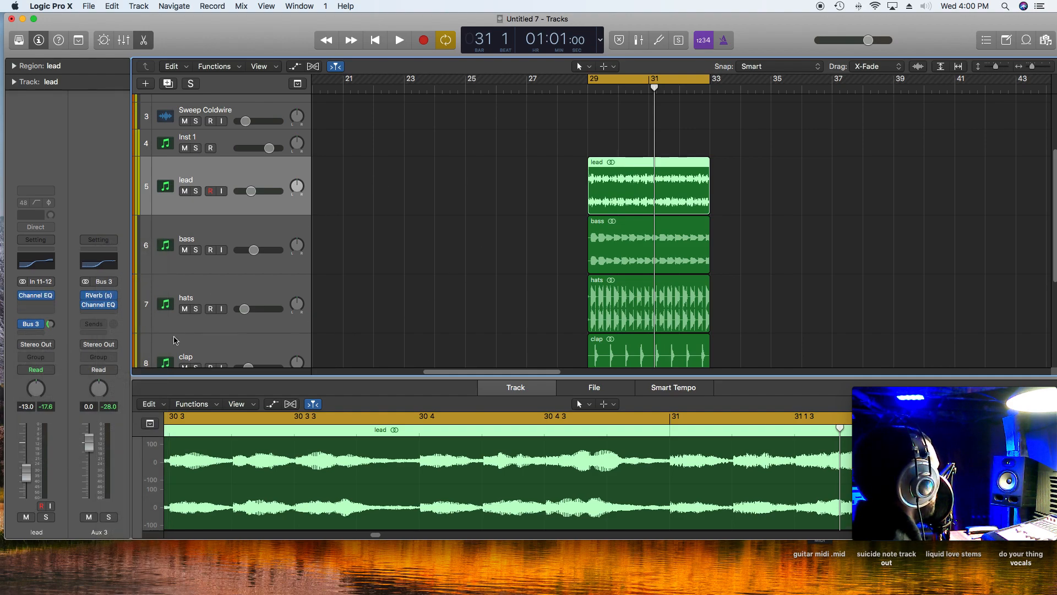
pyautogui.press('space')
pyautogui.moveTo(50, 328); pyautogui.dragTo(49, 333)
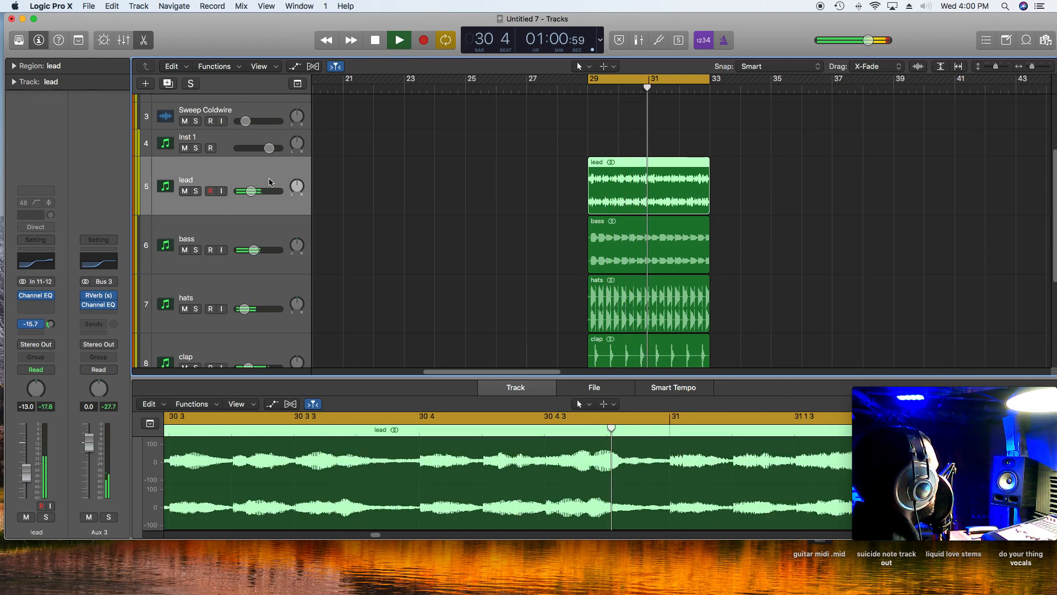
# - Lower the lead track volume to -15.6 dB while the loop plays, and stop playback
pyautogui.moveTo(252, 191); pyautogui.dragTo(250, 191)
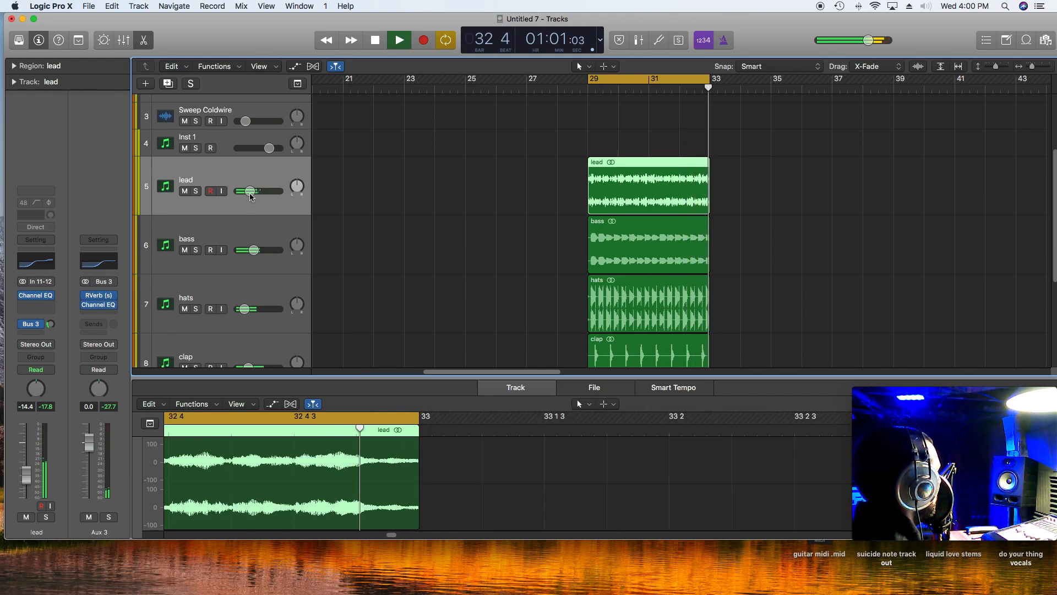
pyautogui.moveTo(250, 194); pyautogui.dragTo(246, 195)
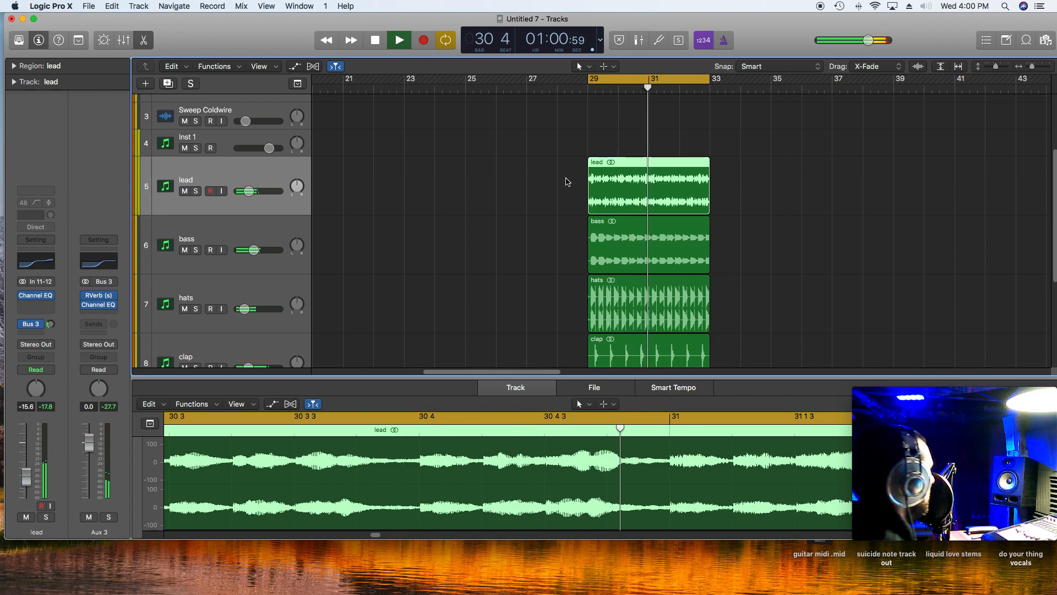
pyautogui.press('space')
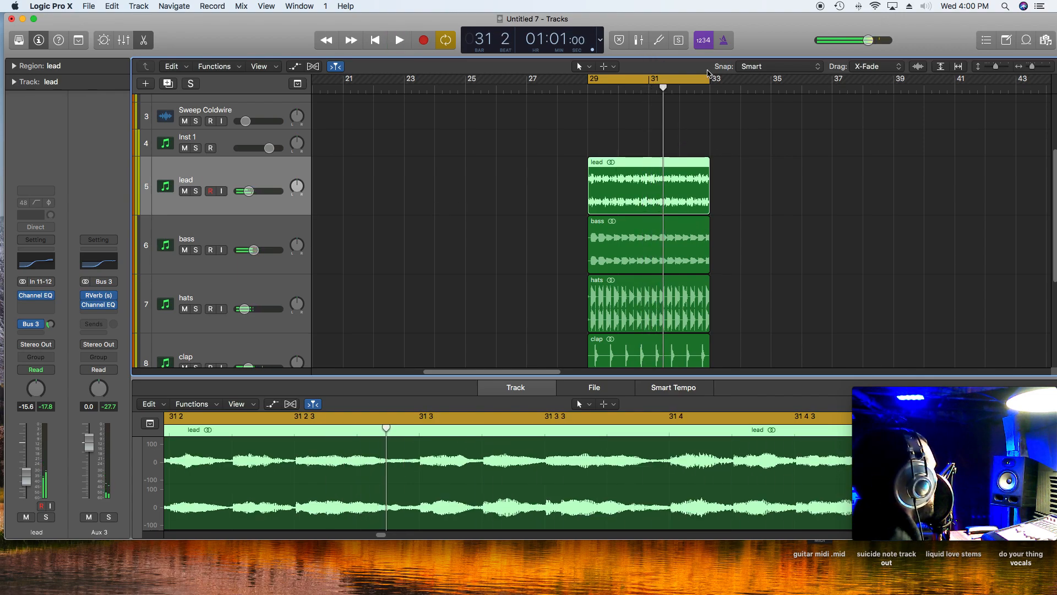
# - Turn off cycle mode and copy the bass, hats, clap and kick regions from bar 29 to bar 25
pyautogui.press('super+Left')
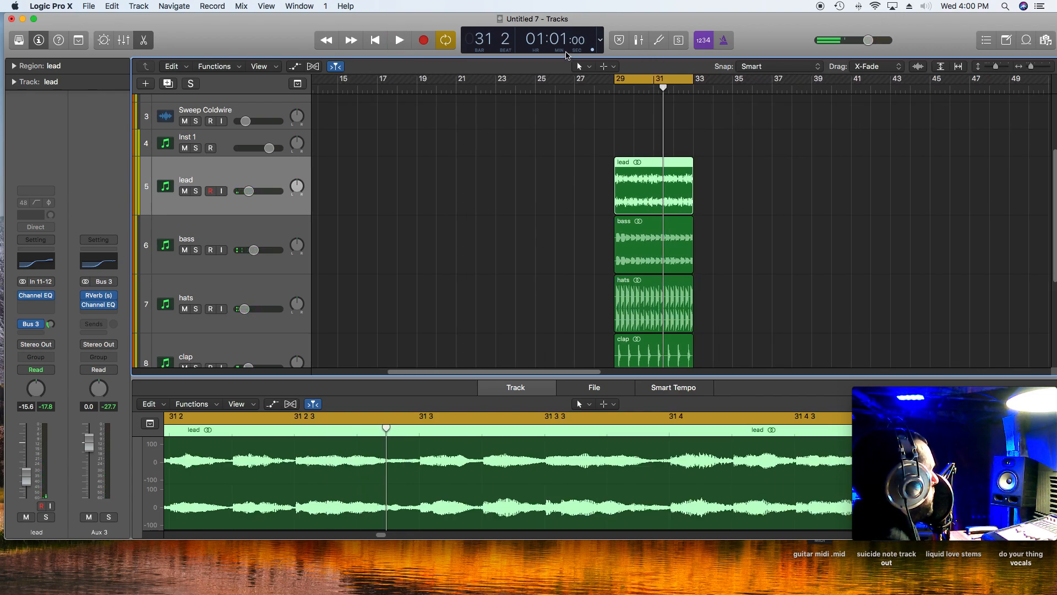
pyautogui.click(456, 44)
pyautogui.moveTo(1001, 70); pyautogui.dragTo(990, 70)
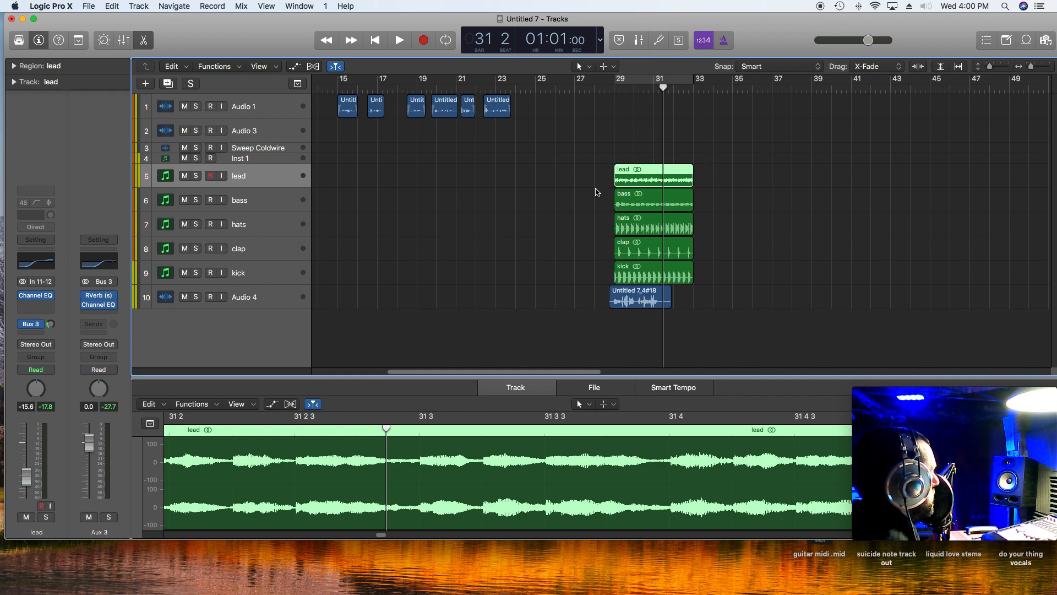
pyautogui.moveTo(595, 197); pyautogui.dragTo(666, 275)
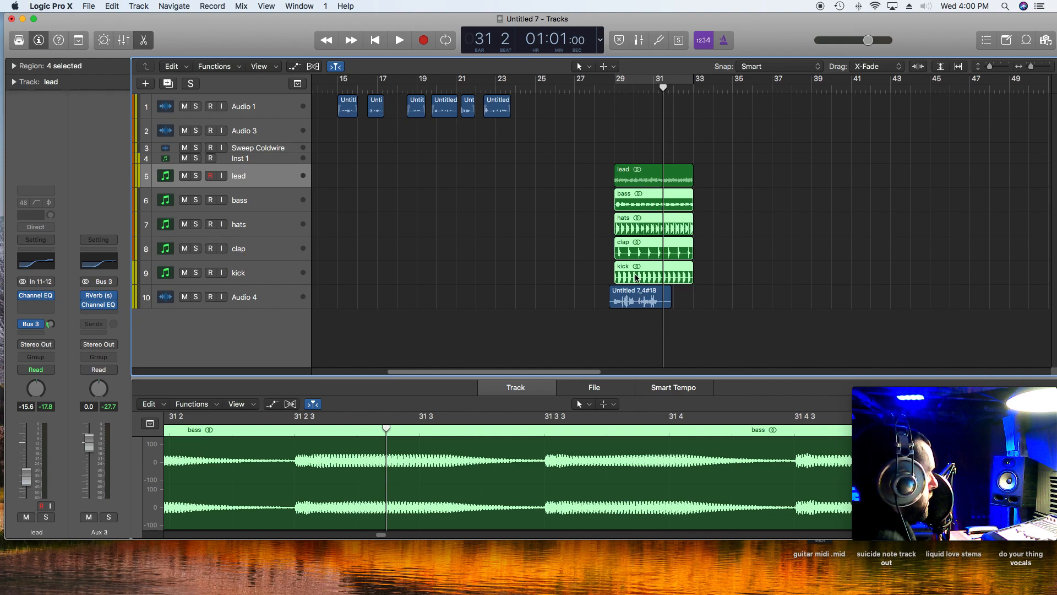
pyautogui.moveTo(637, 204); pyautogui.dragTo(558, 202)
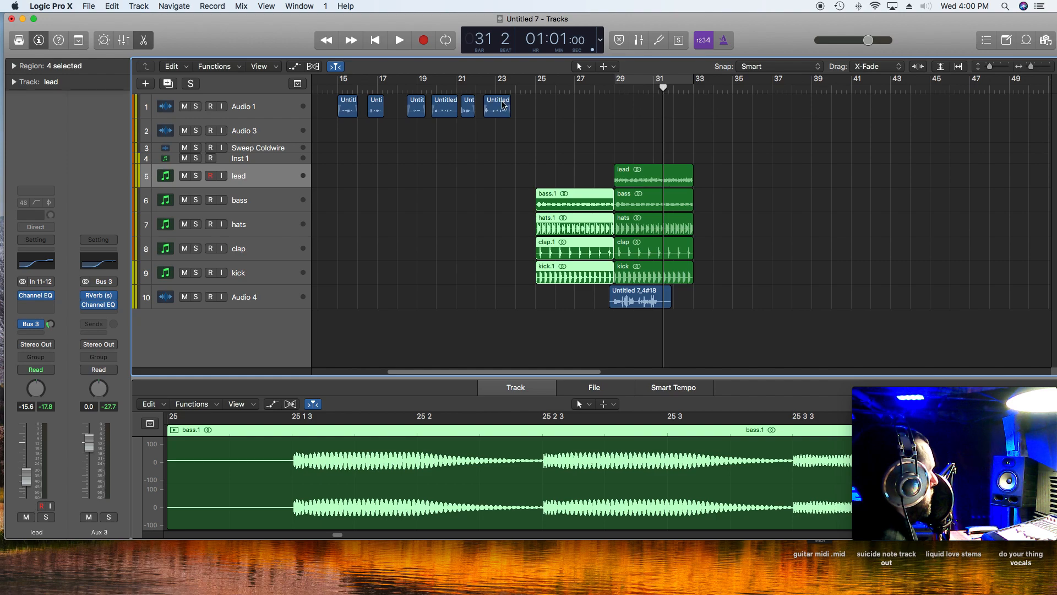
# - Audition the copied regions, delete the bass copy at bar 25 and play again from around bar 25
pyautogui.hotkey('shift', 'Return')
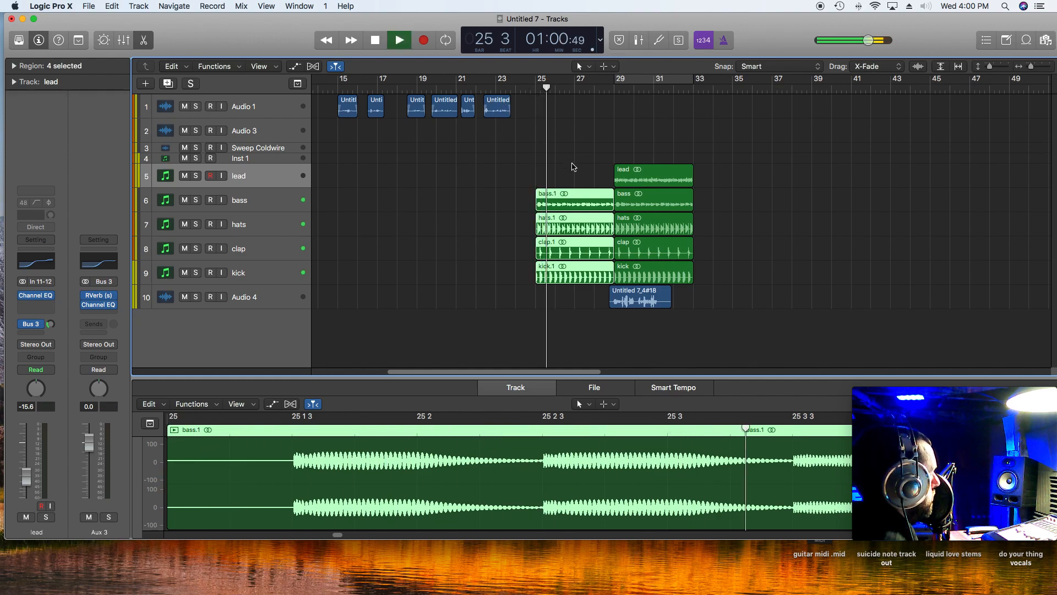
pyautogui.press('space')
pyautogui.click(569, 187)
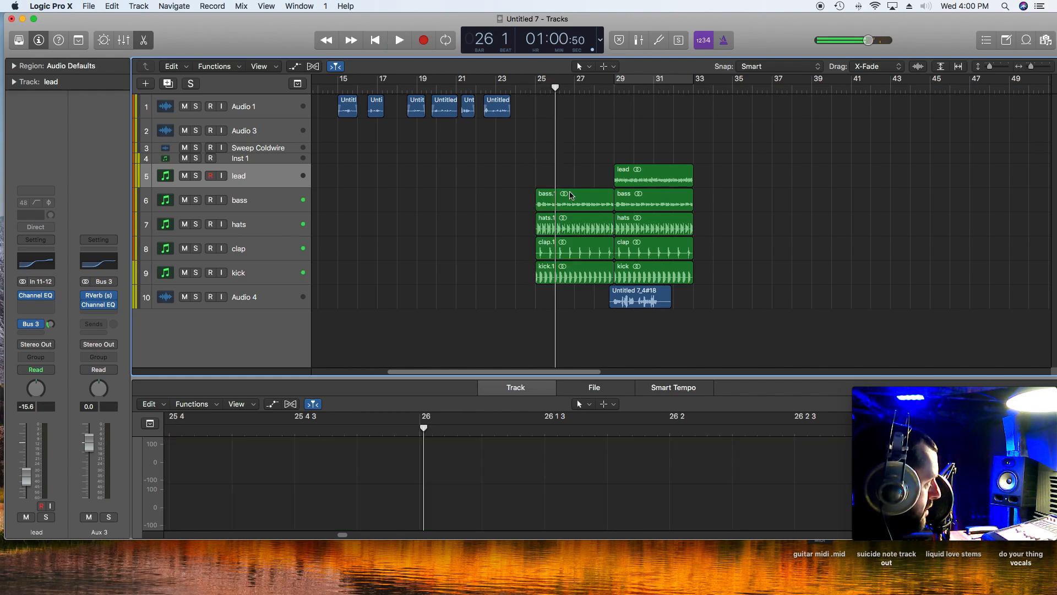
pyautogui.click(572, 203)
pyautogui.press('Delete')
pyautogui.click(530, 92)
pyautogui.press('space')
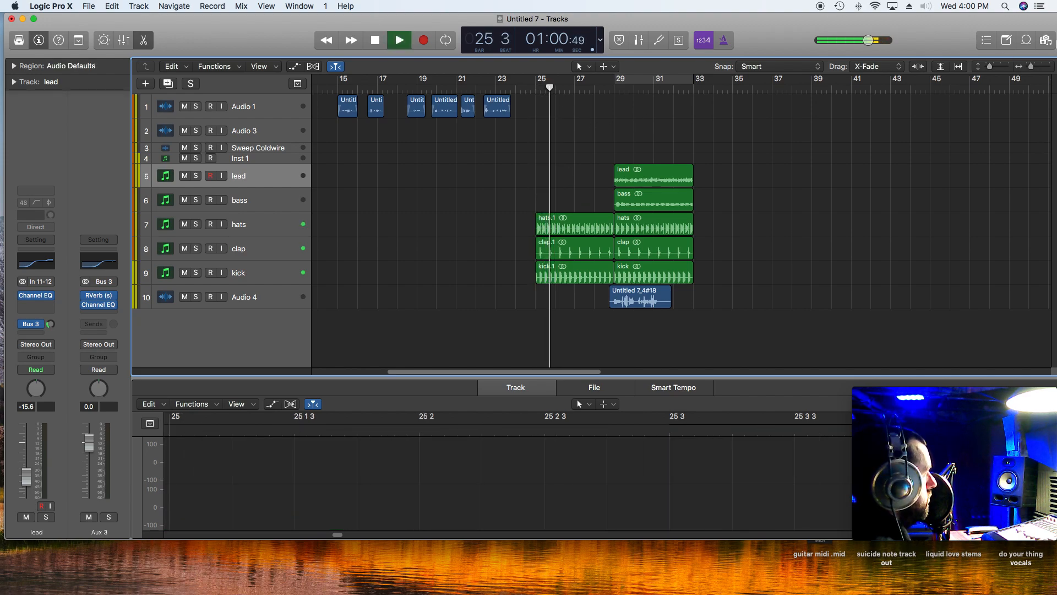
# - Stop playback and split the kick.1 region just after its first hit at bar 25
pyautogui.press('space')
pyautogui.moveTo(1031, 66); pyautogui.dragTo(1036, 66)
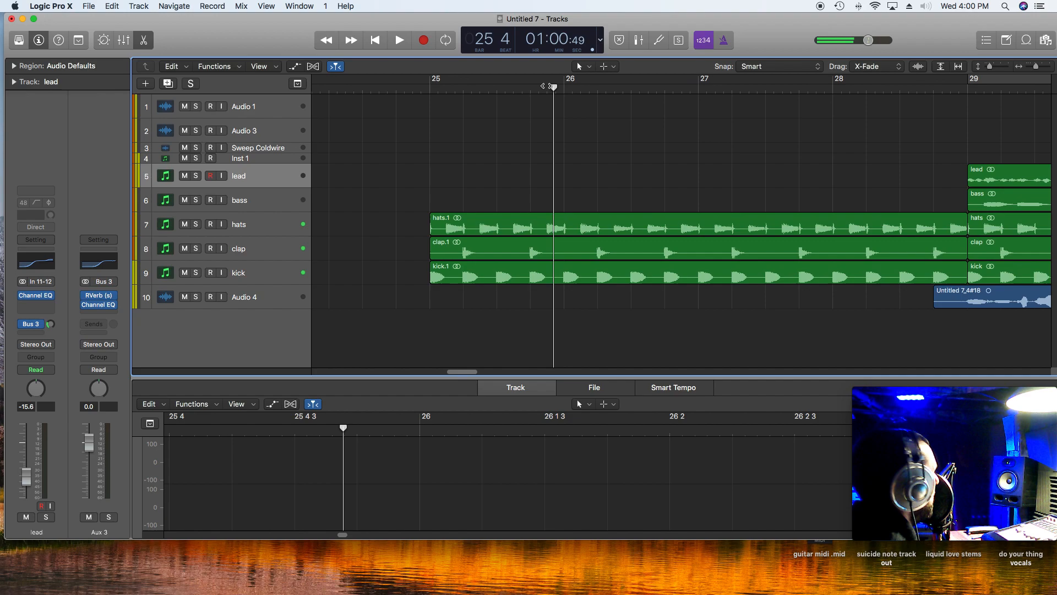
pyautogui.click(447, 90)
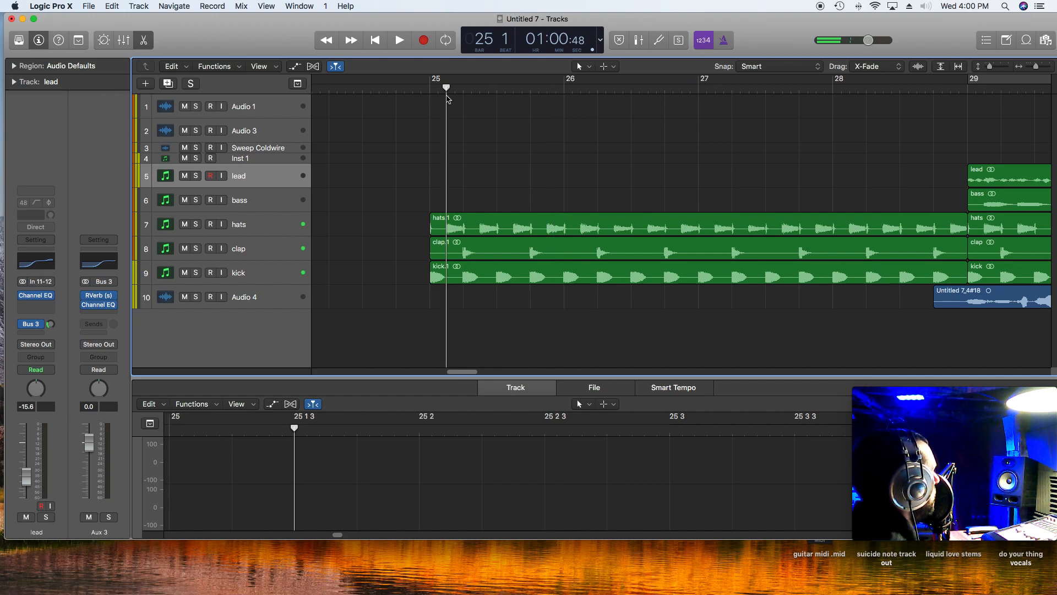
pyautogui.rightClick(449, 283)
pyautogui.click(452, 280)
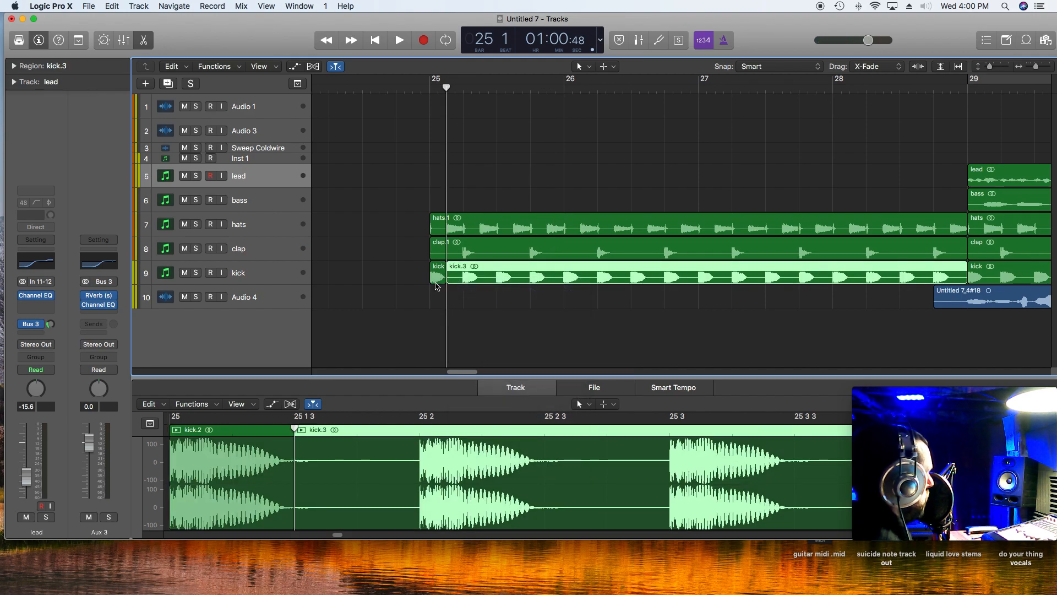
# - Copy the separated first kick hit to directly before bar 25 and turn on Reverse for the copy
pyautogui.moveTo(439, 283); pyautogui.dragTo(422, 284)
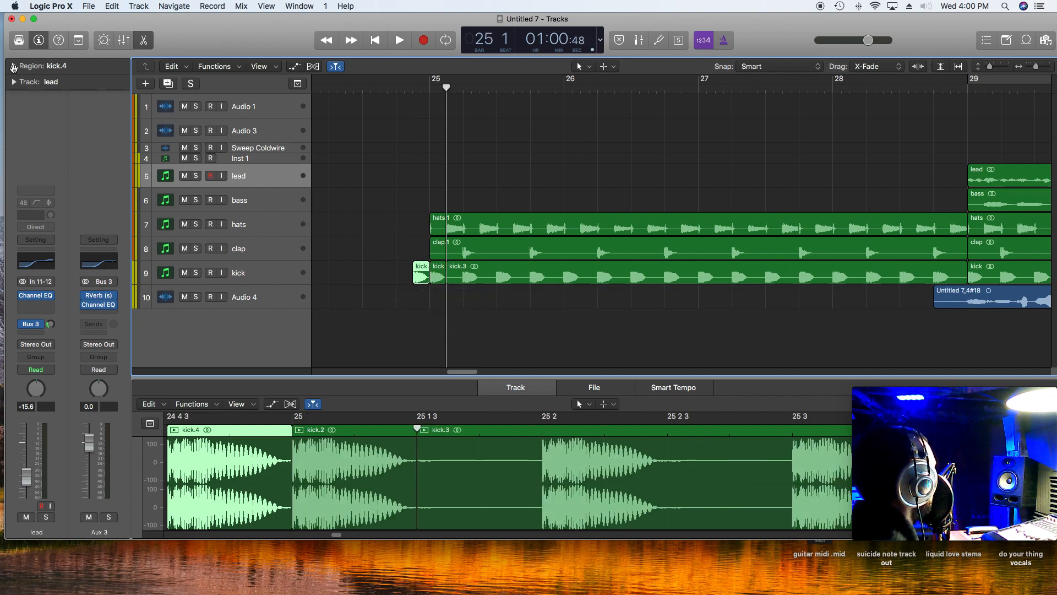
pyautogui.click(13, 66)
pyautogui.click(68, 247)
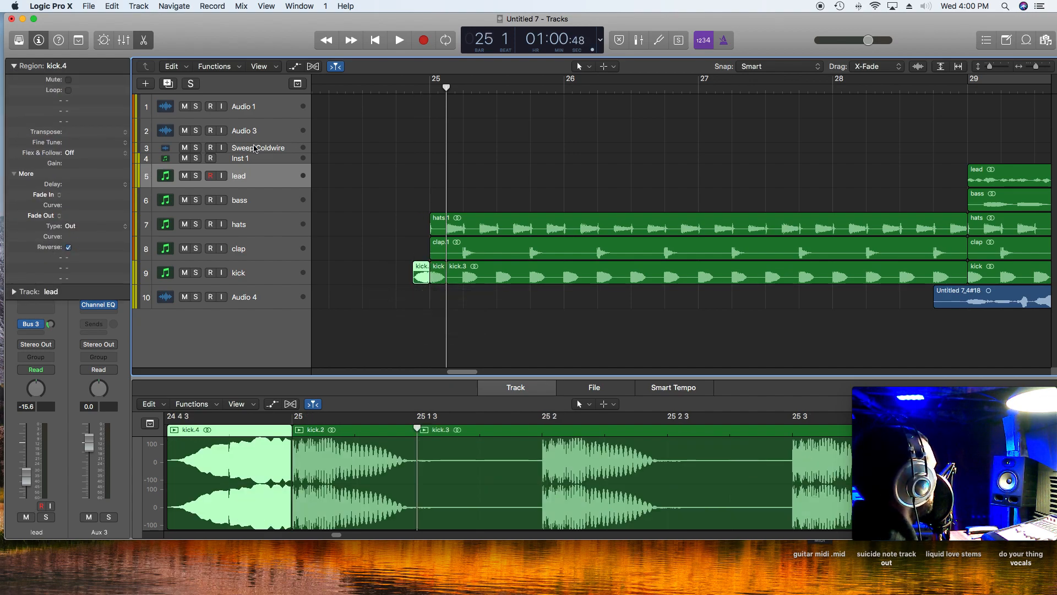
# - Play the arrangement from before bar 25 to hear the reversed kick lead-in, and return the playhead to bar 24 beat 4
pyautogui.click(336, 91)
pyautogui.press('space')
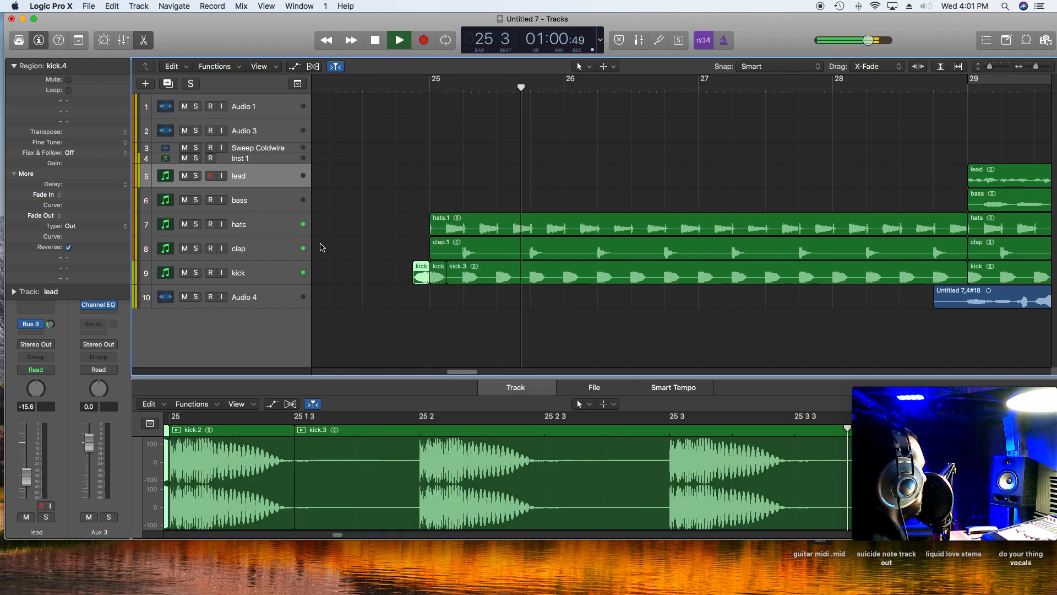
pyautogui.press('space')
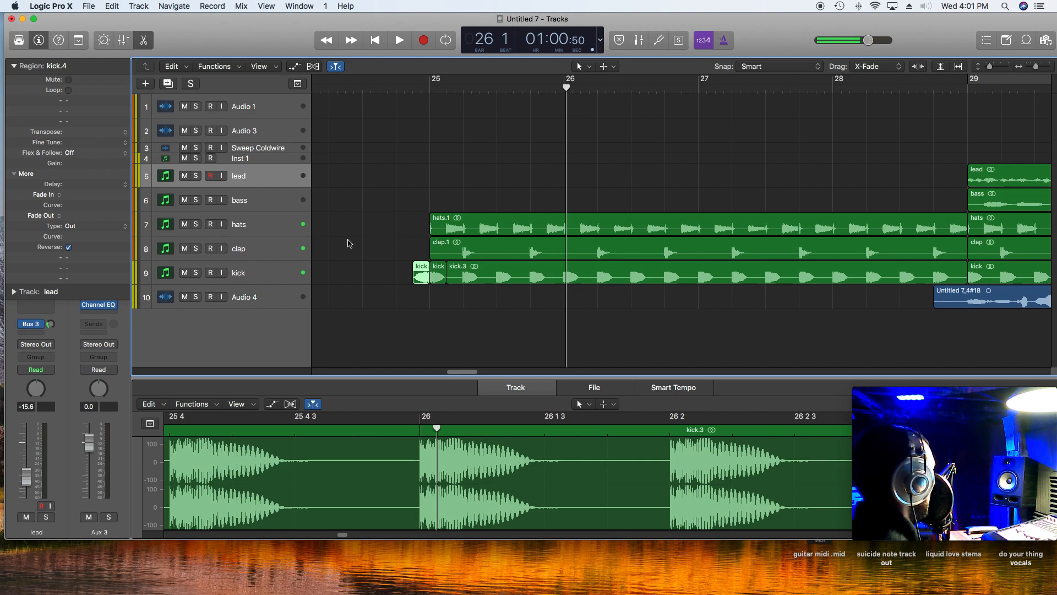
pyautogui.click(396, 88)
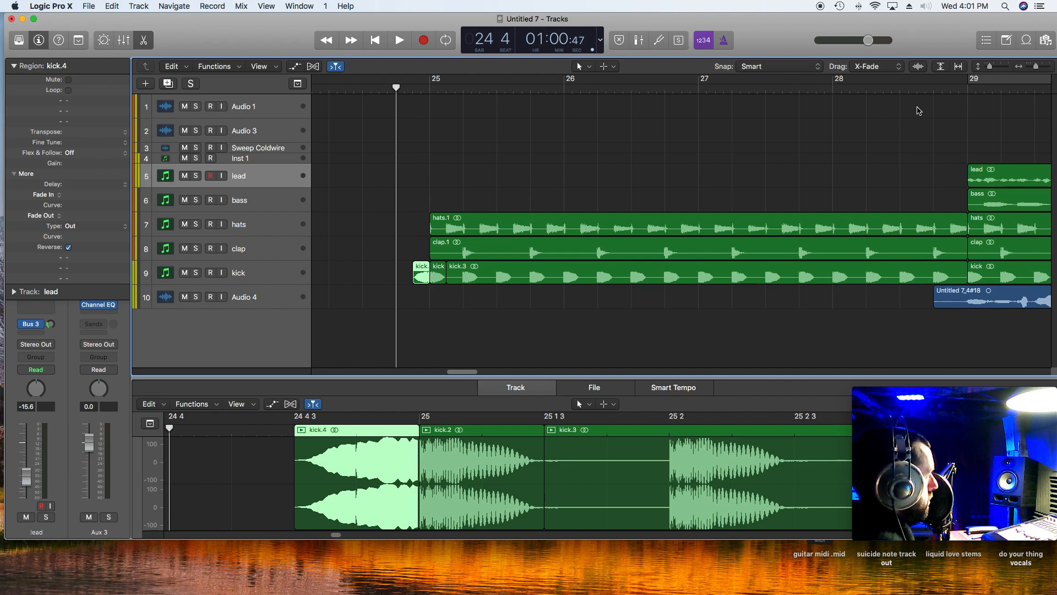
# - Select the Audio 3 track for a vocal recording
pyautogui.moveTo(1039, 68); pyautogui.dragTo(1035, 69)
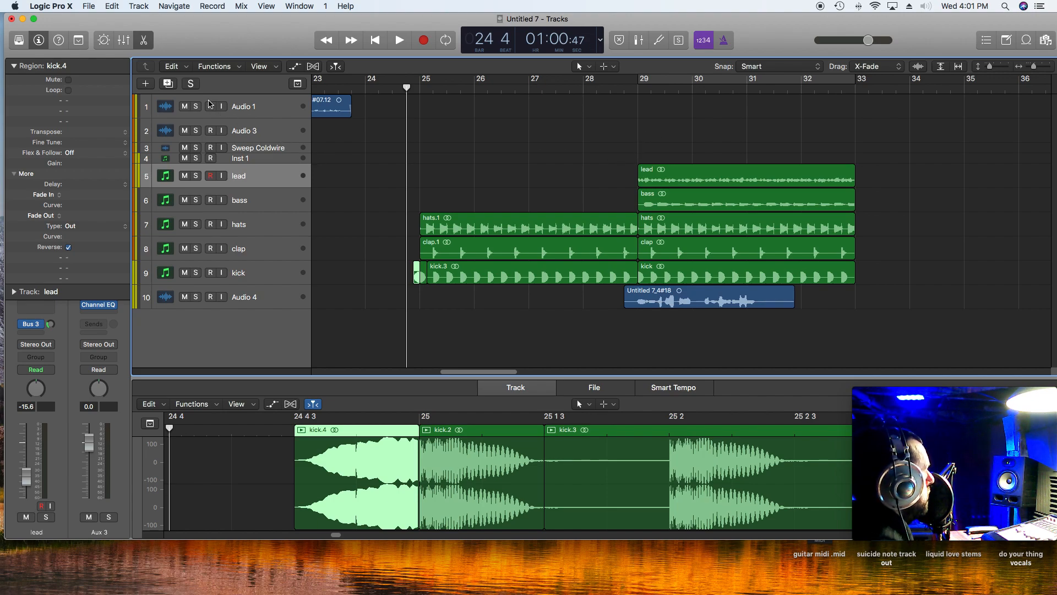
pyautogui.click(243, 131)
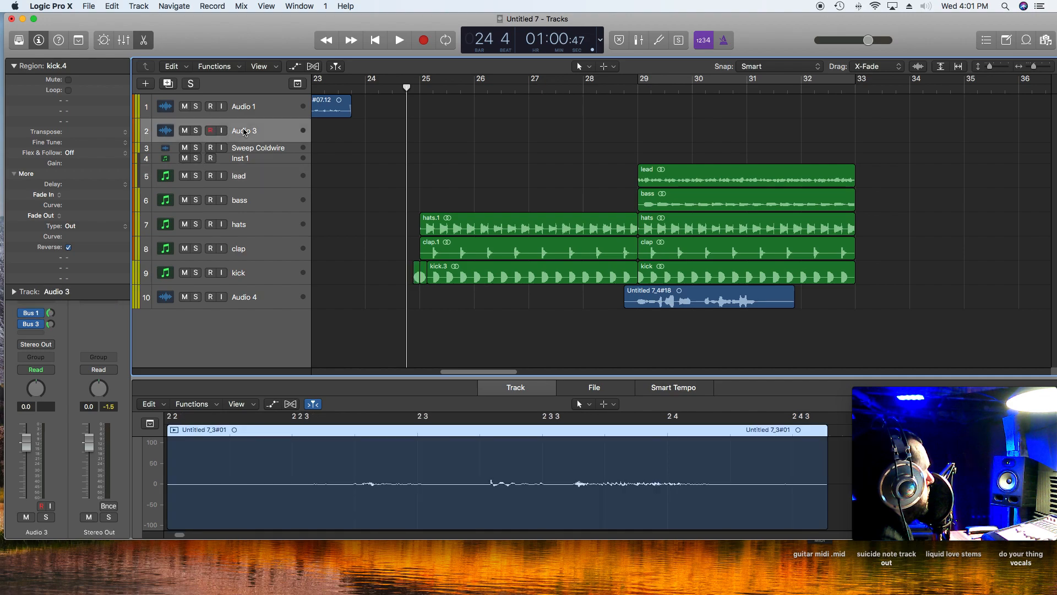
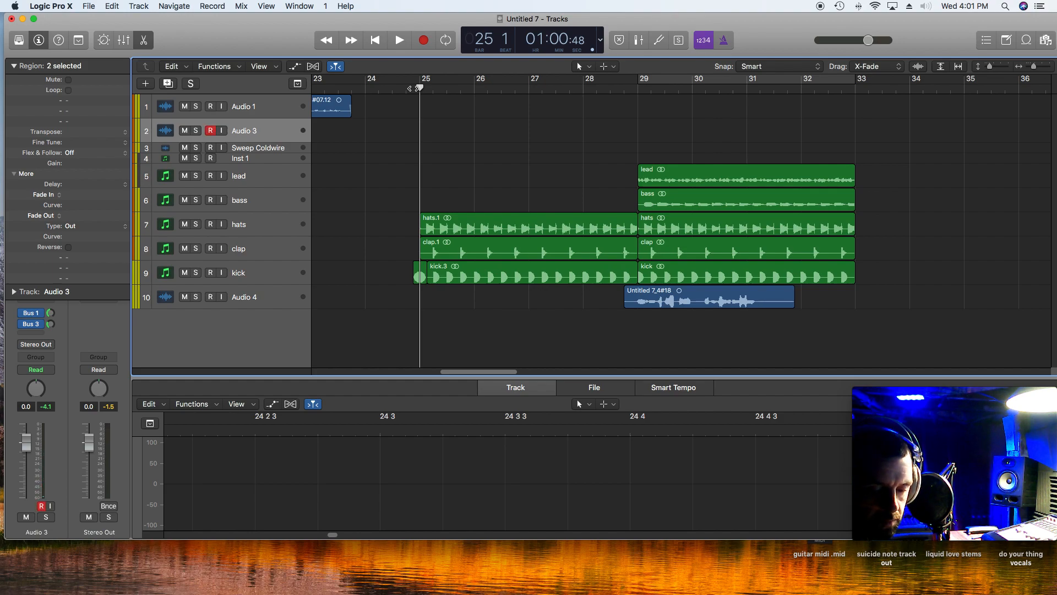
# - Try recording a vocal take on Audio 3 from bar 25, and delete the take together with its audio file
pyautogui.click(423, 40)
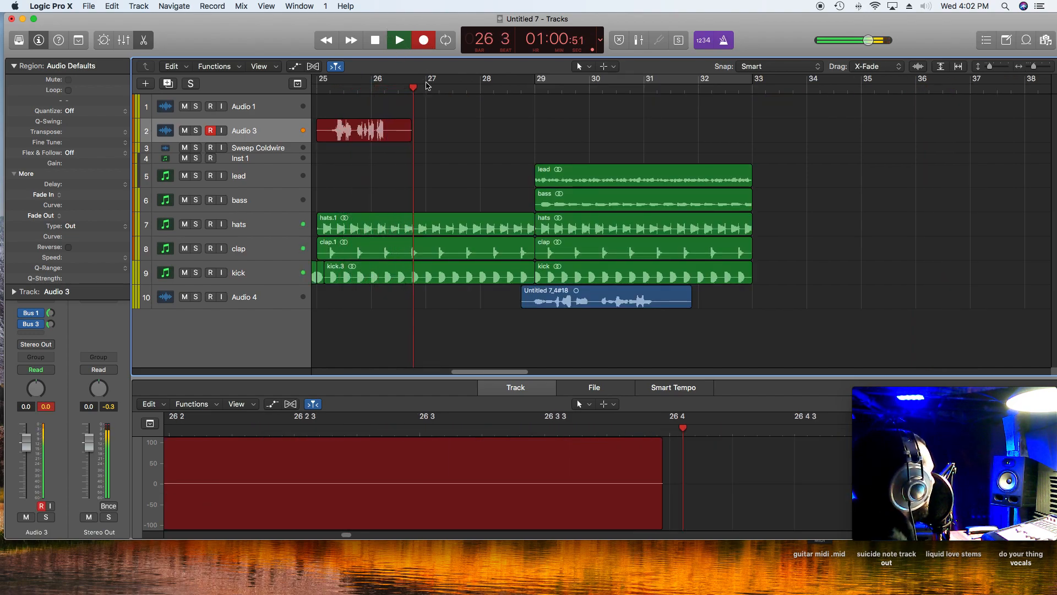
pyautogui.press('space')
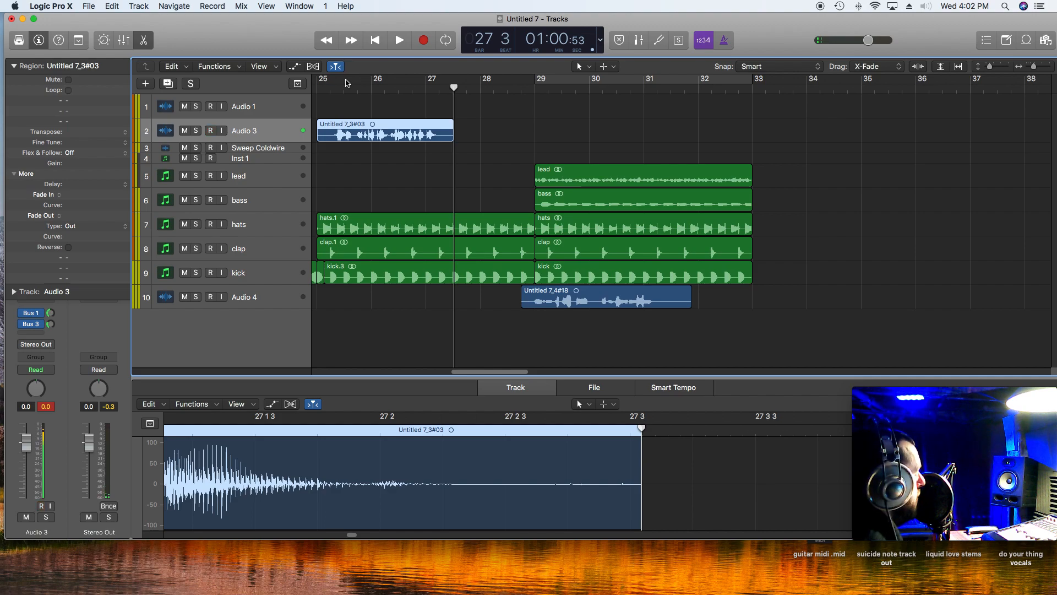
pyautogui.press('Delete')
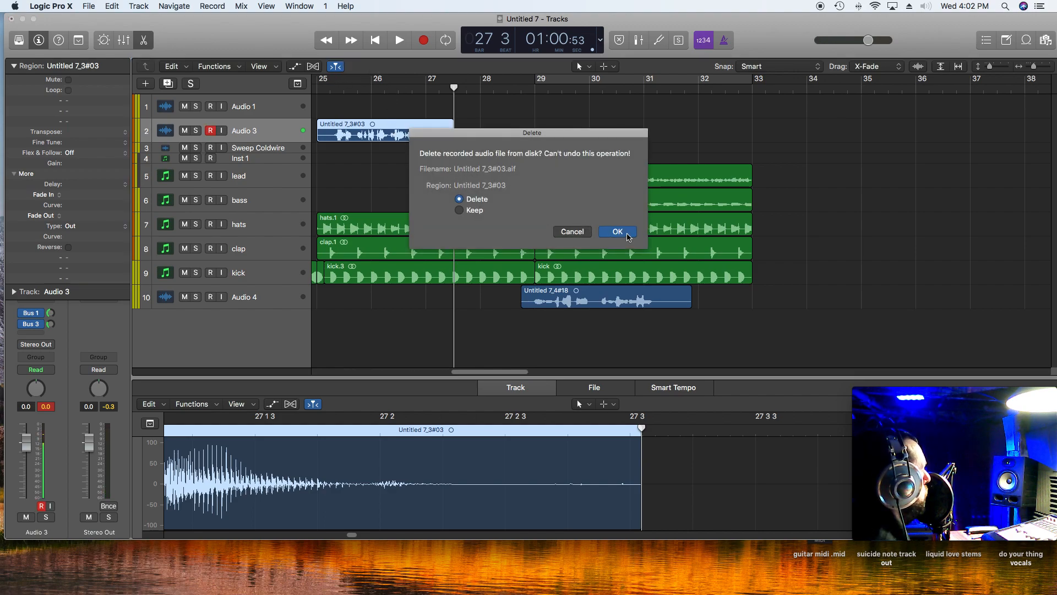
pyautogui.click(617, 232)
# - Record another vocal take on Audio 3 from bar 25 to just past bar 29
pyautogui.click(331, 88)
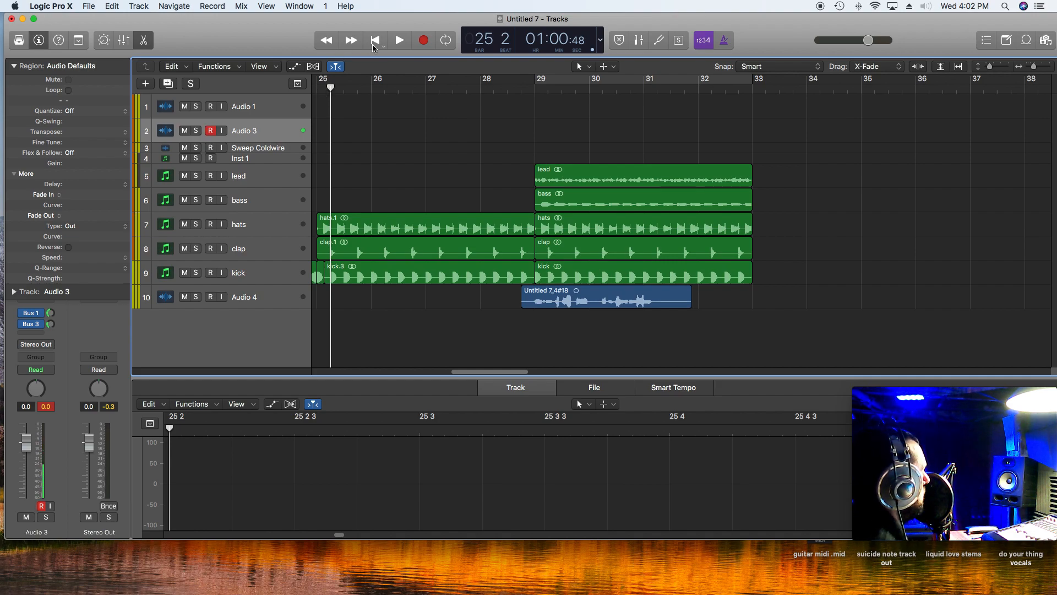
pyautogui.click(319, 87)
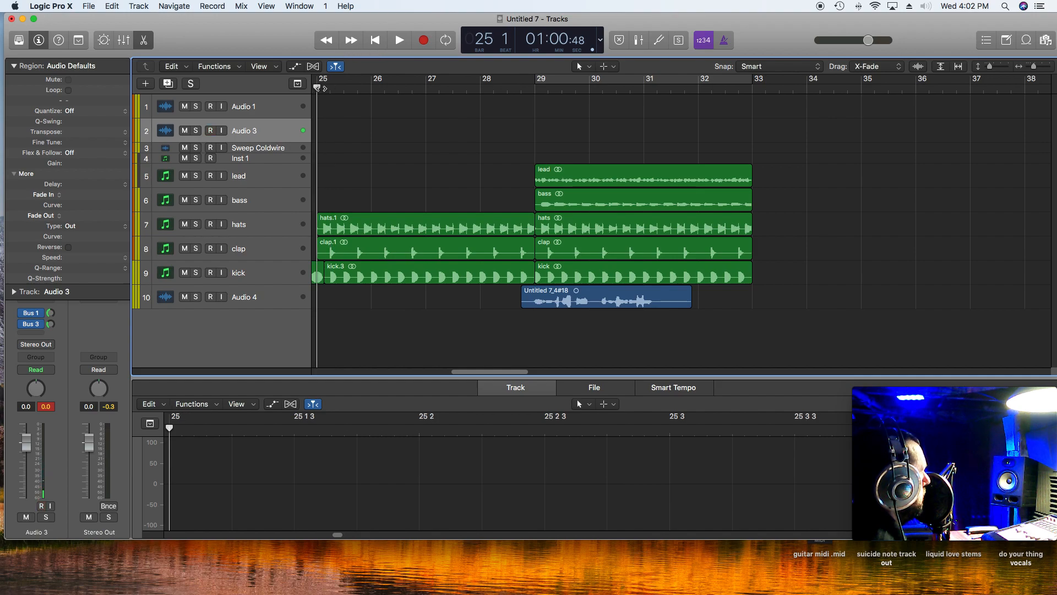
pyautogui.press('r')
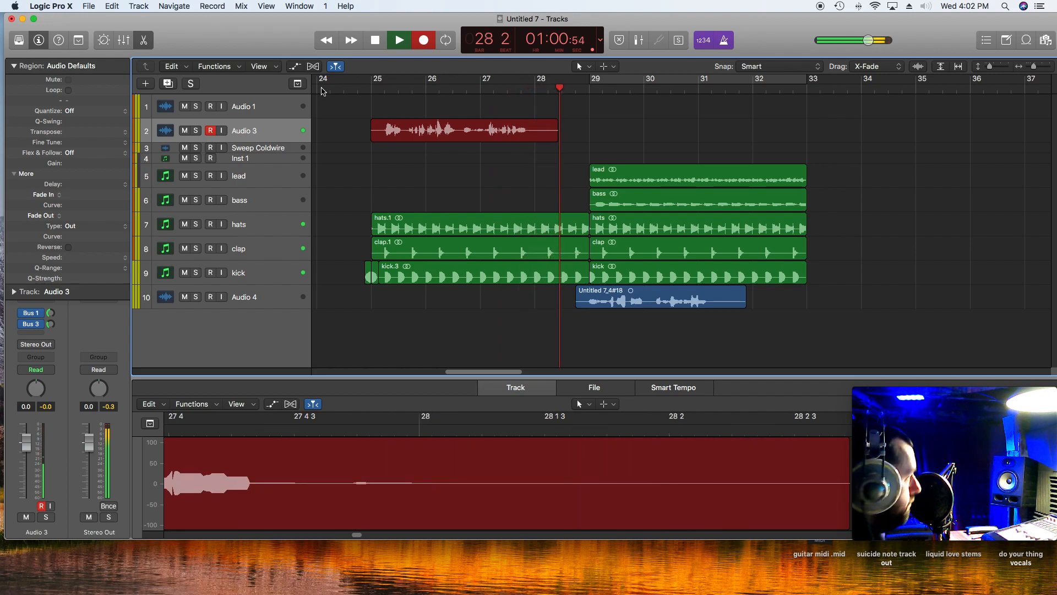
pyautogui.press('space')
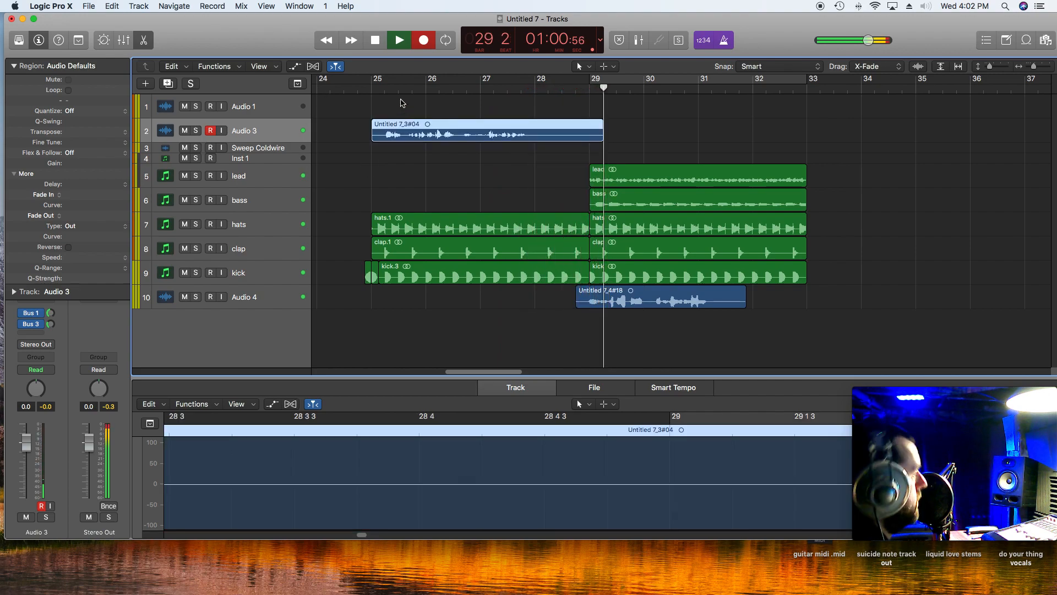
# - Move the recorded vocal take up to the Audio 1 track and play it back from bar 25
pyautogui.moveTo(393, 130); pyautogui.dragTo(394, 105)
pyautogui.doubleClick(367, 90)
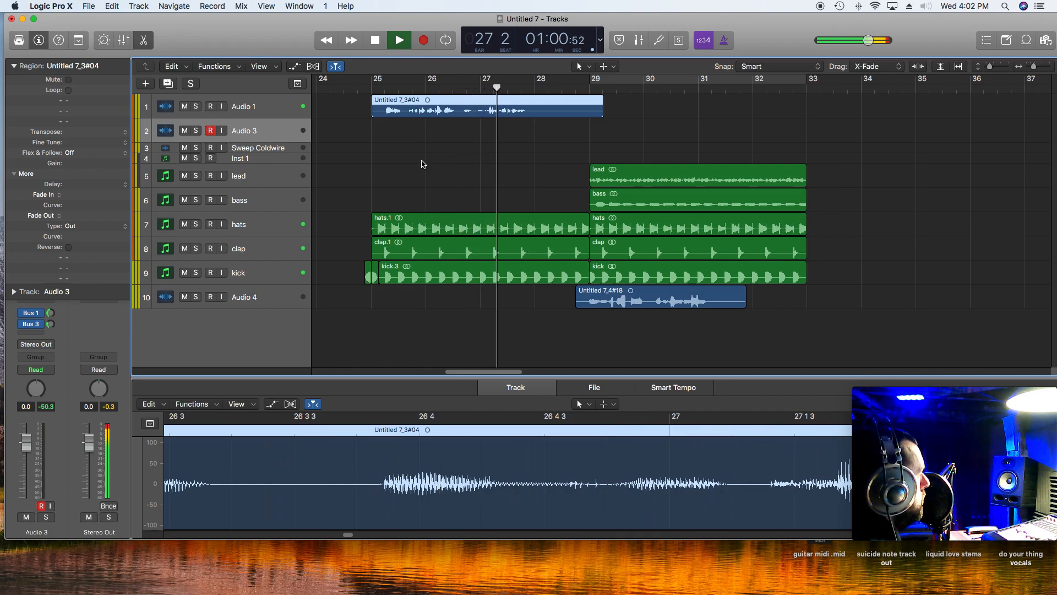
pyautogui.press('space')
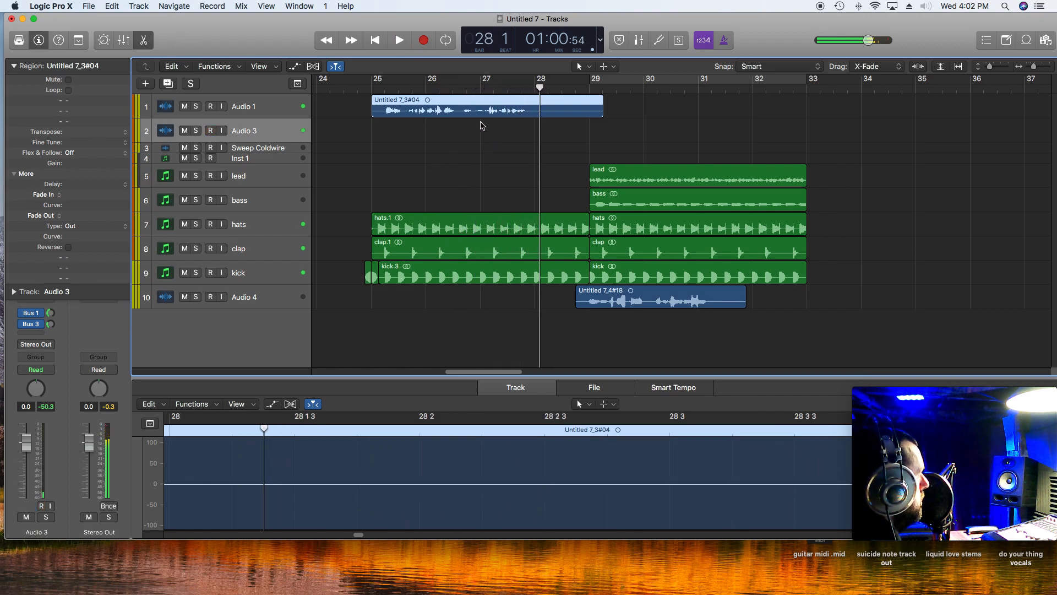
# - Delete the vocal take that starts at bar 25, including its recorded audio file
pyautogui.moveTo(465, 113); pyautogui.dragTo(462, 125)
pyautogui.press('Delete')
pyautogui.click(611, 236)
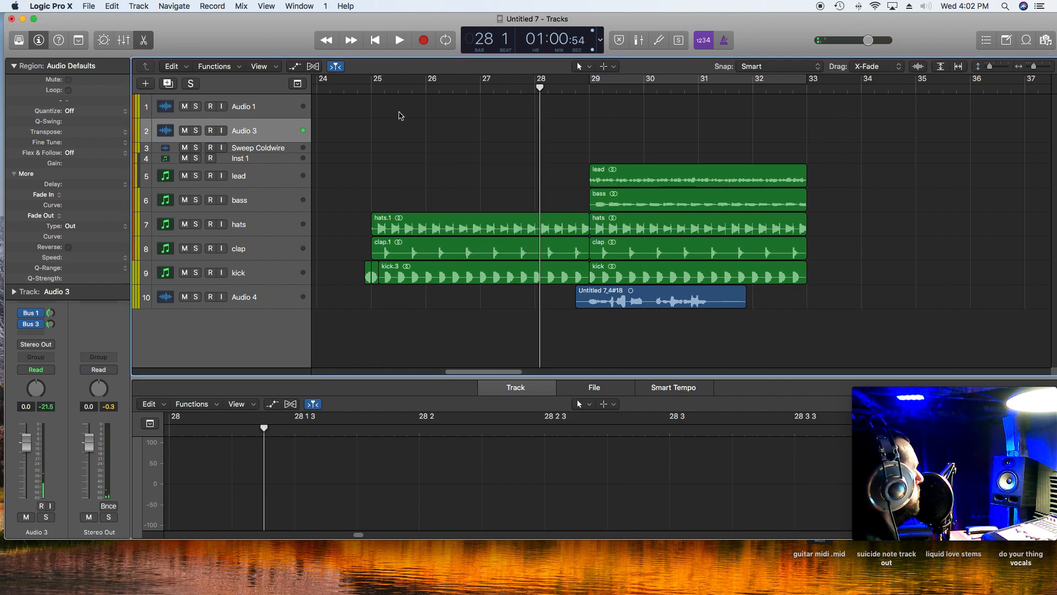
# - Record a vocal take on Audio 3 from bar 25 to about bar 28 beat 2
pyautogui.click(373, 91)
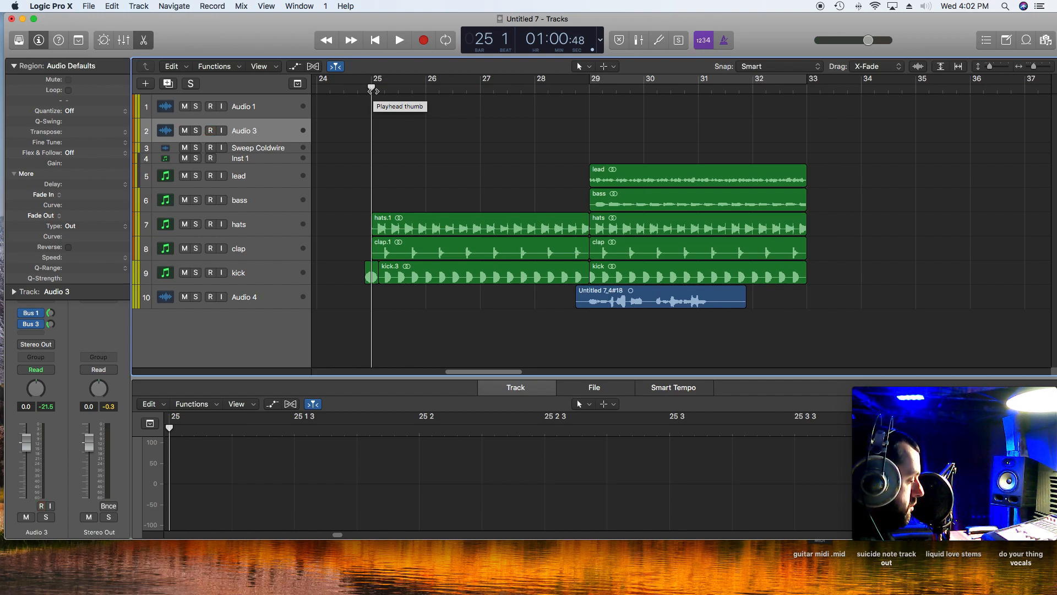
pyautogui.press('r')
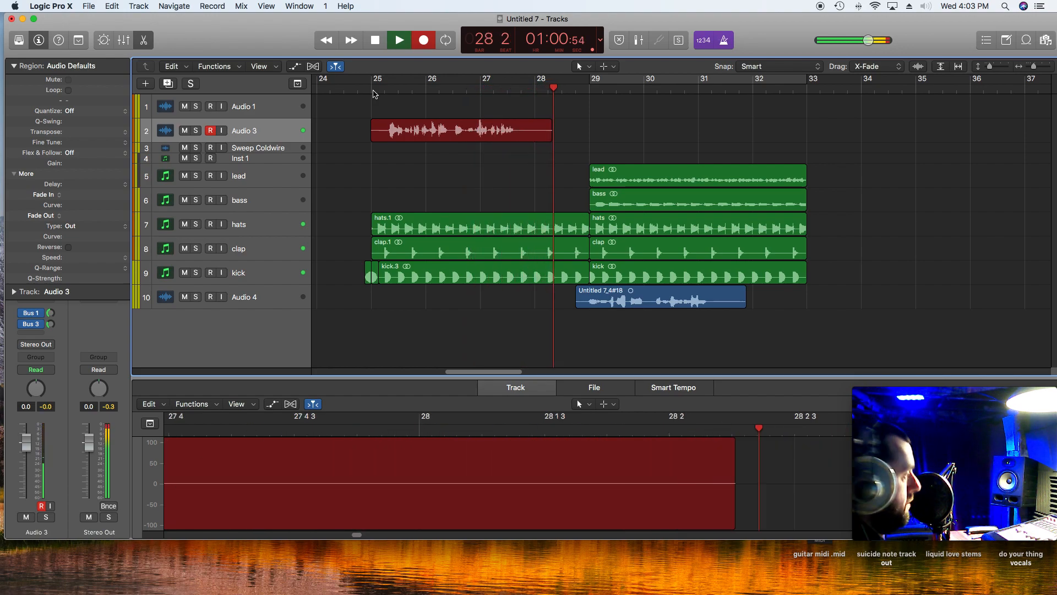
pyautogui.press('space')
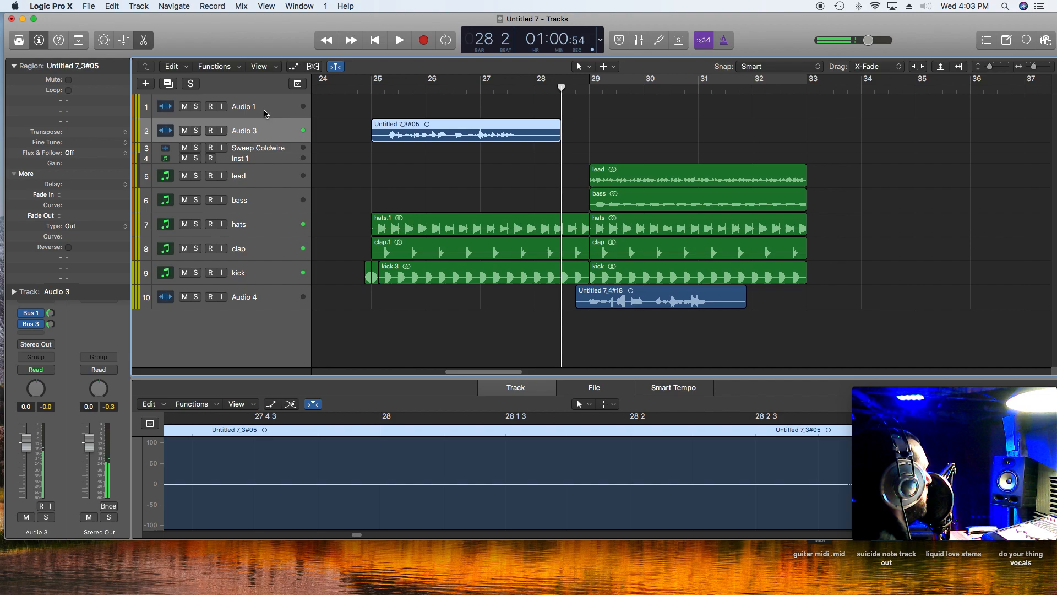
# - Add a new audio track directly below Audio 3 and move the recorded vocal take onto it at bar 25
pyautogui.doubleClick(264, 322)
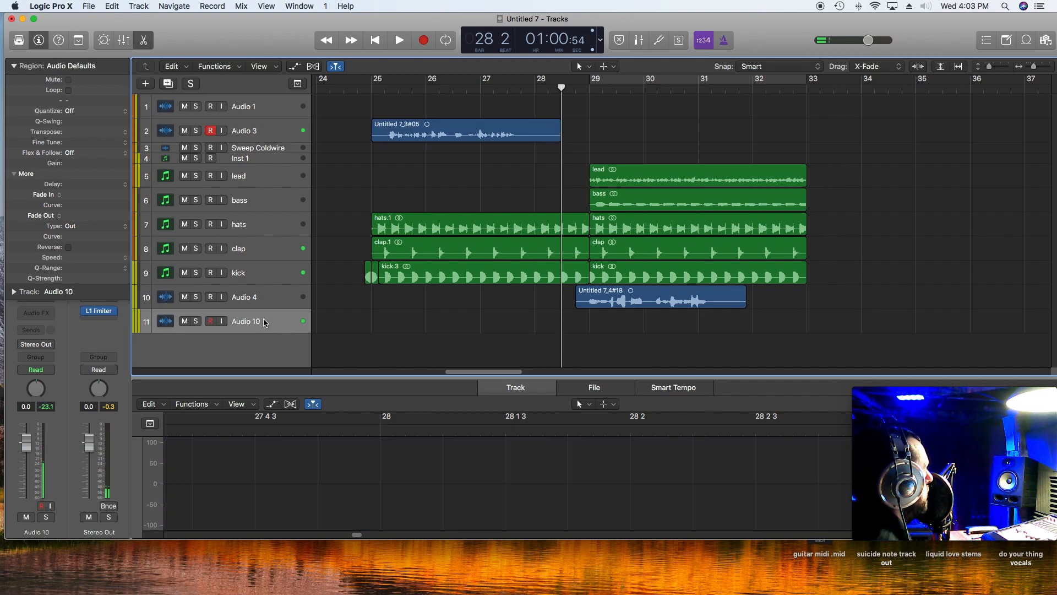
pyautogui.moveTo(412, 142); pyautogui.dragTo(413, 166)
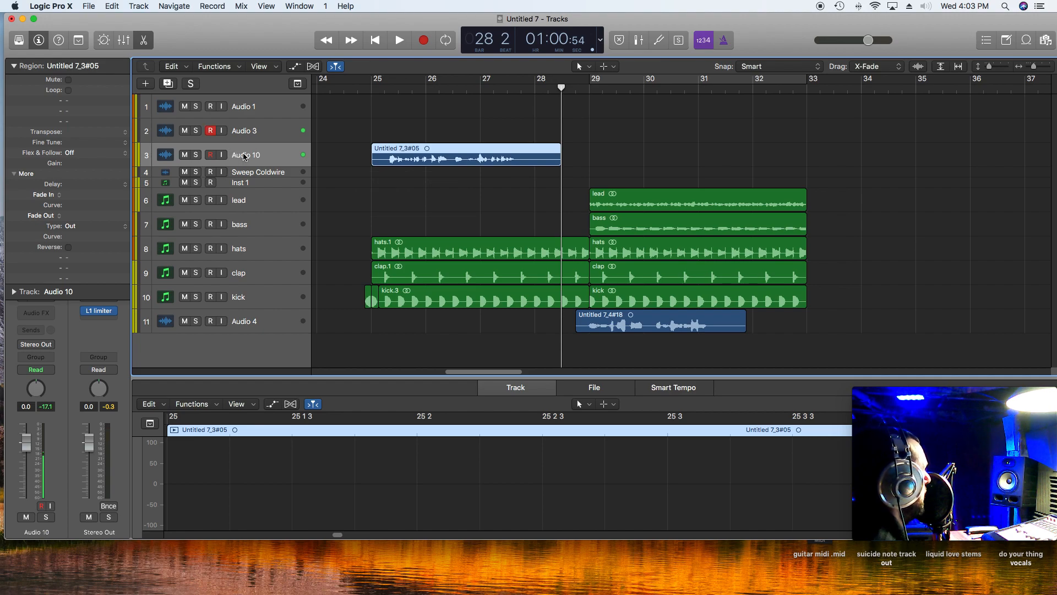
pyautogui.click(13, 66)
pyautogui.click(35, 344)
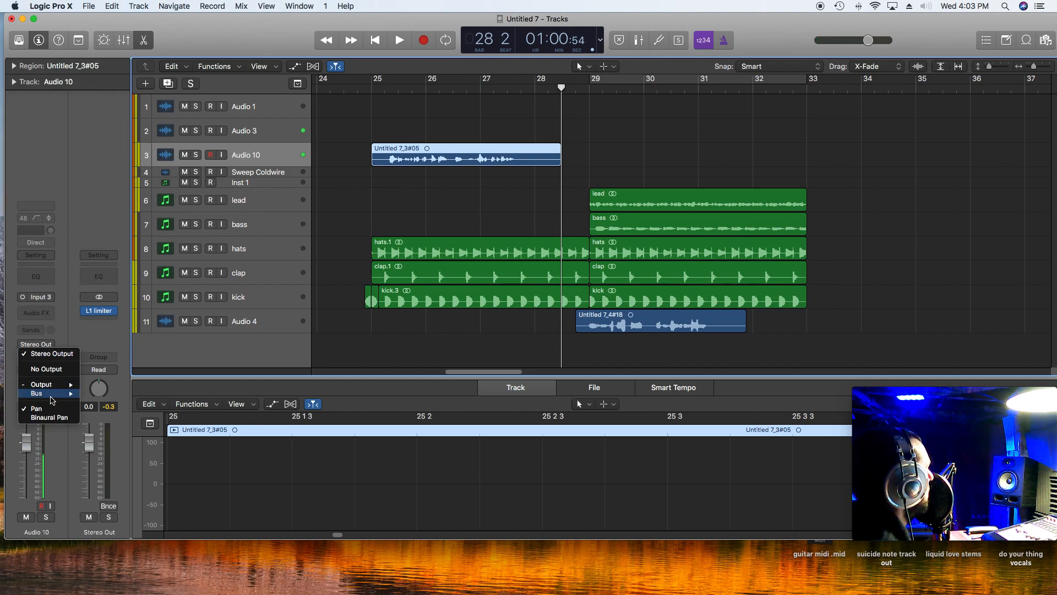
pyautogui.moveTo(52, 400)
pyautogui.click(123, 244)
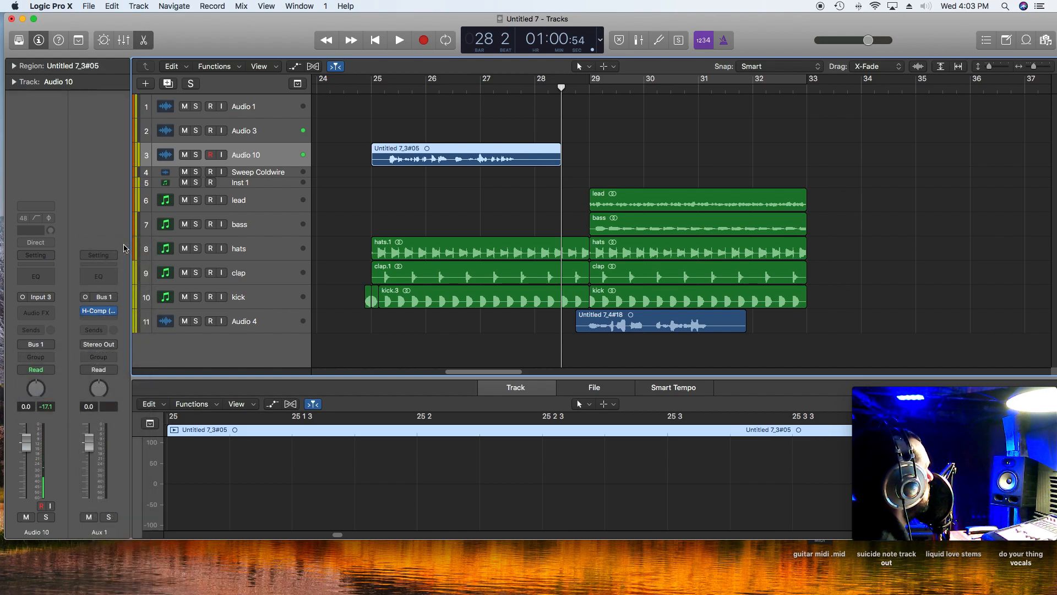
# - Route the output of the Audio 10 track to Bus 4
pyautogui.click(36, 344)
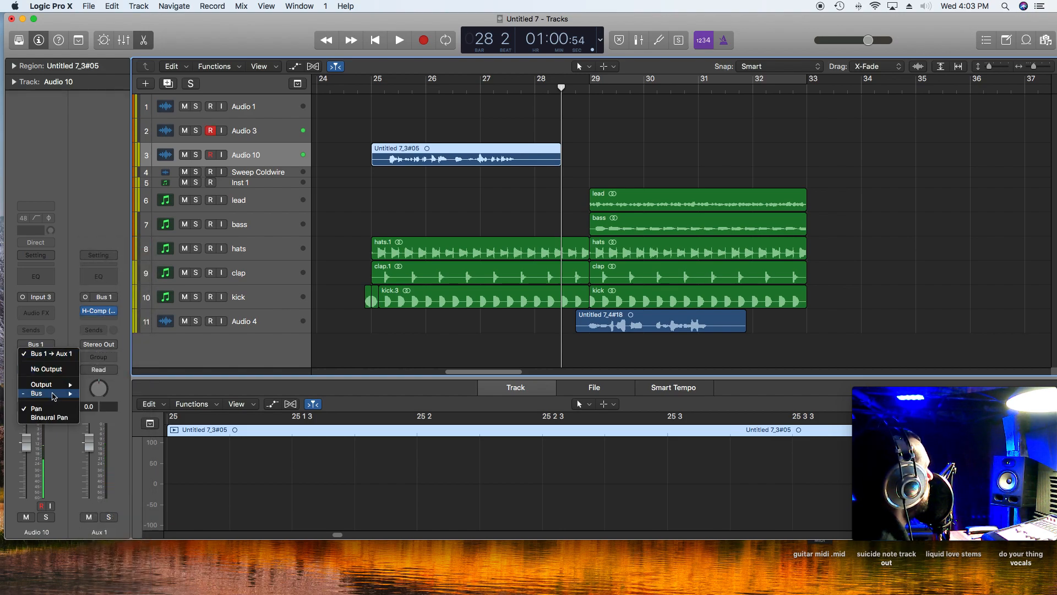
pyautogui.moveTo(52, 394)
pyautogui.click(130, 270)
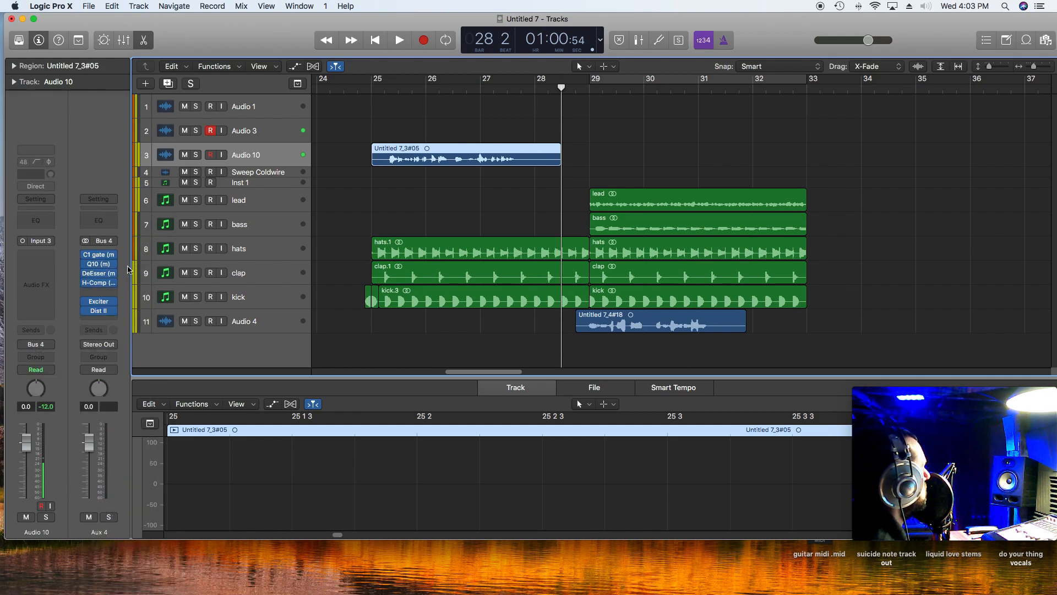
# - Play the vocal take from bar 25 to hear it through the Bus 4 effects
pyautogui.click(373, 89)
pyautogui.press('space')
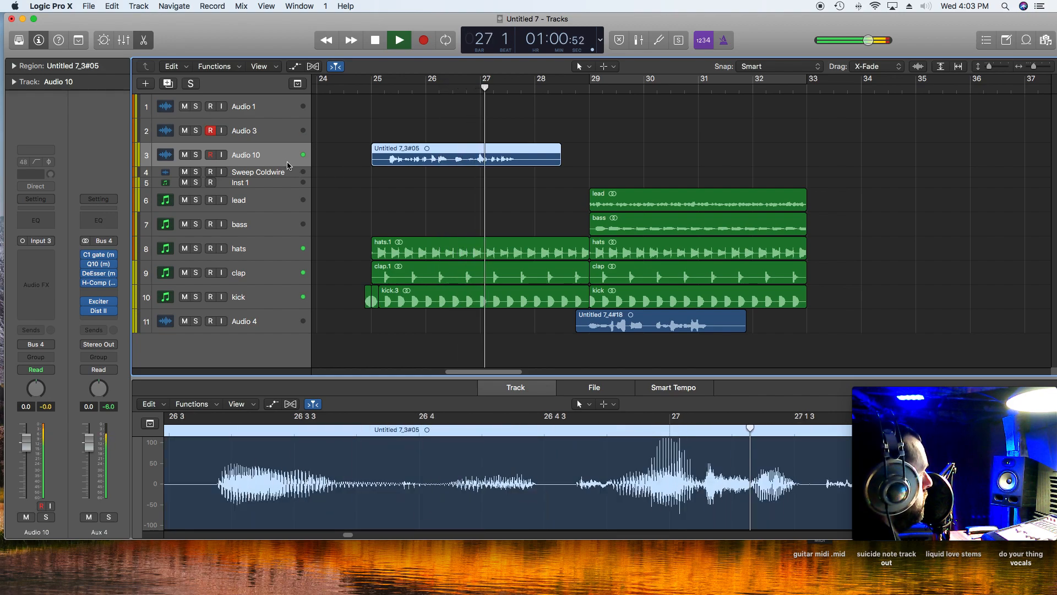
pyautogui.press('space')
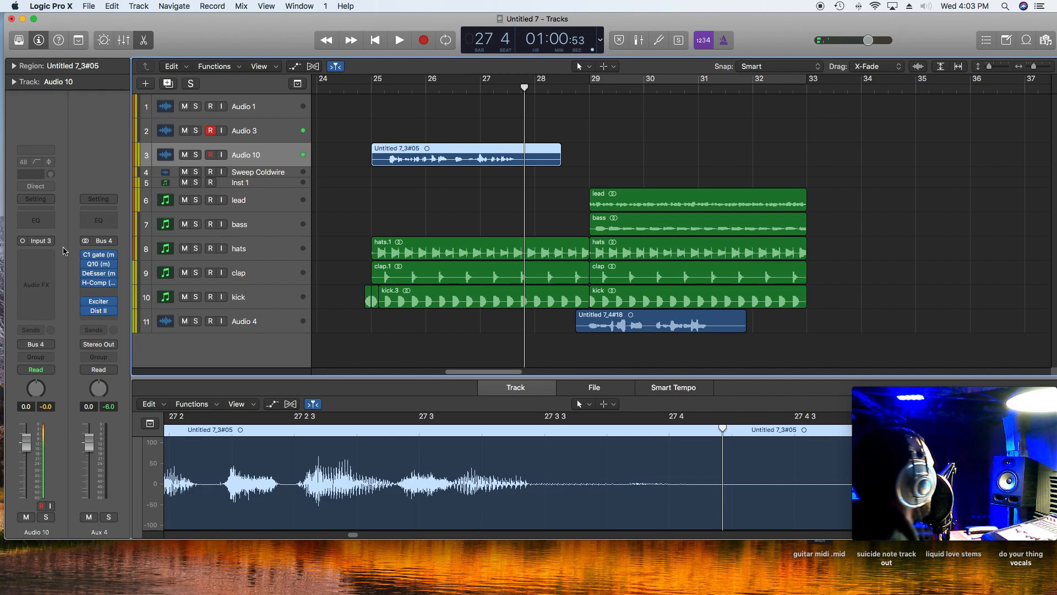
# - Insert the mono Waves DeEsser plug-in in the first audio effect slot of Audio 10
pyautogui.click(37, 258)
pyautogui.moveTo(68, 292)
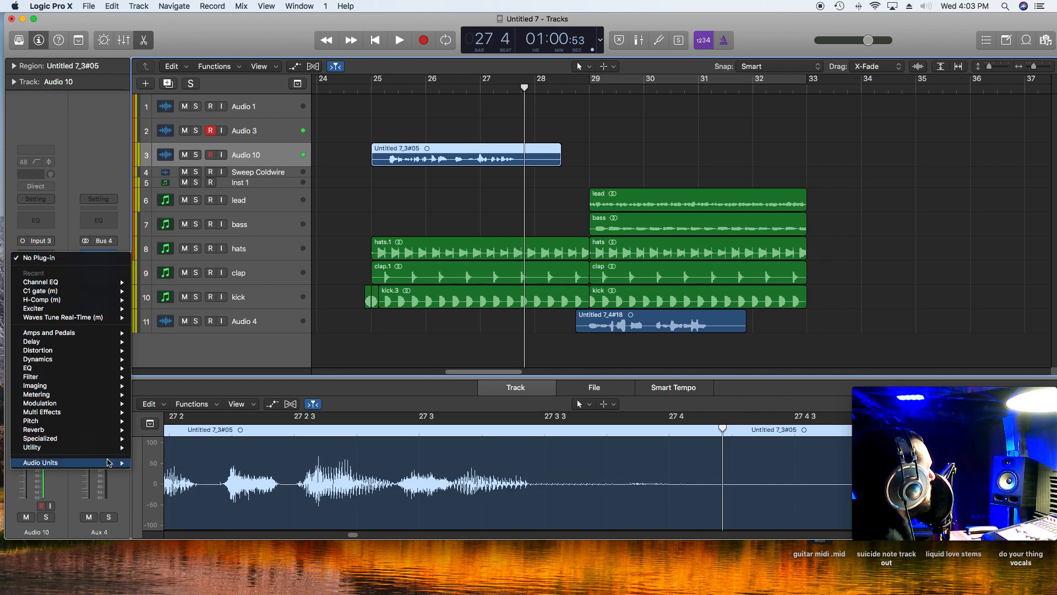
pyautogui.moveTo(110, 464)
pyautogui.moveTo(207, 498)
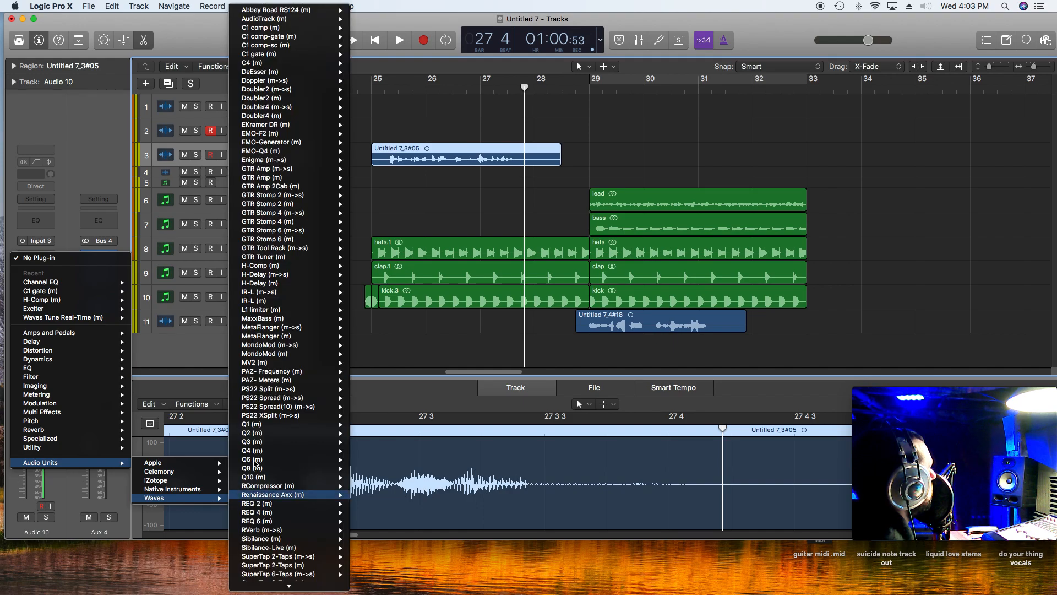
pyautogui.moveTo(278, 71)
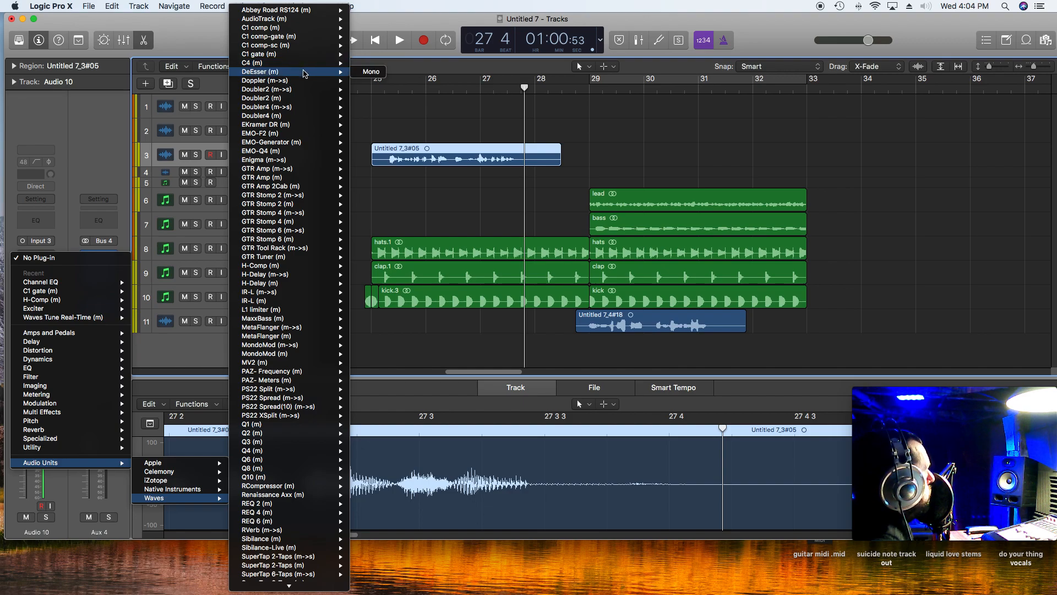
pyautogui.click(357, 73)
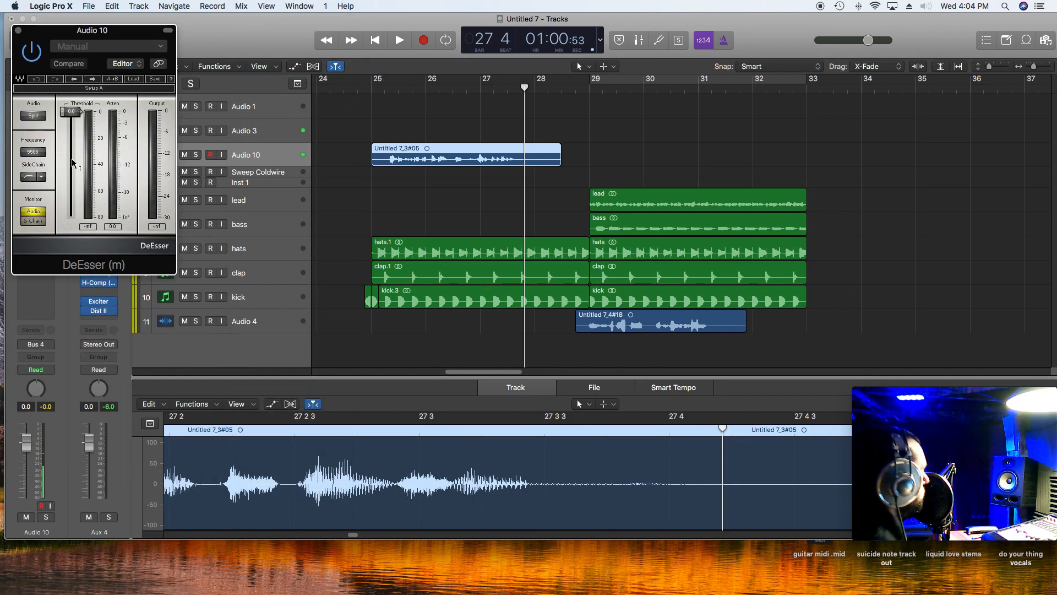
# - Lower the DeEsser threshold to about -27 and audition the vocal take from bar 25
pyautogui.moveTo(71, 111); pyautogui.dragTo(71, 147)
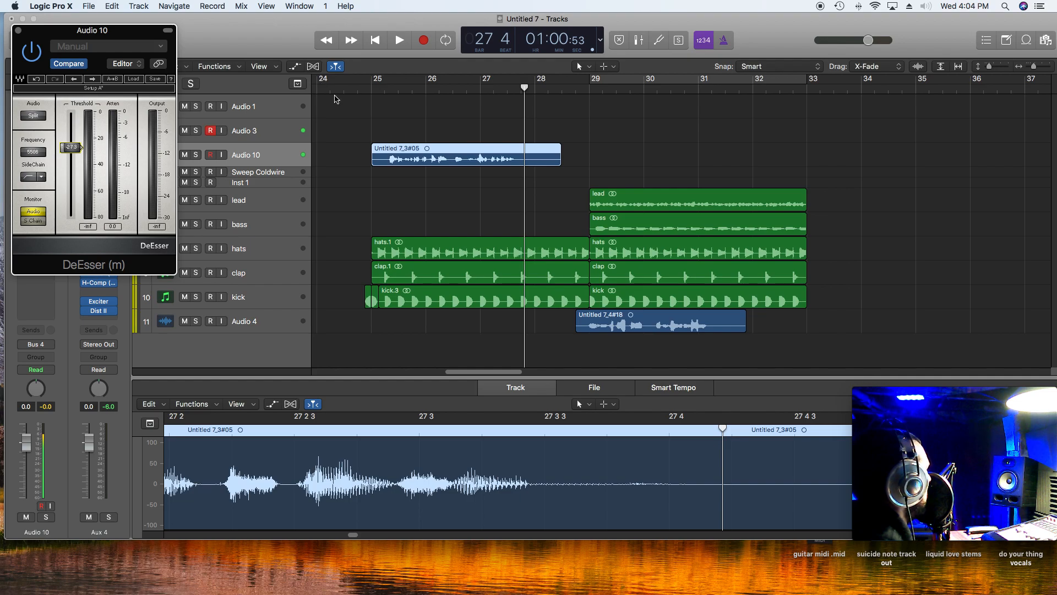
pyautogui.click(357, 89)
pyautogui.press('space')
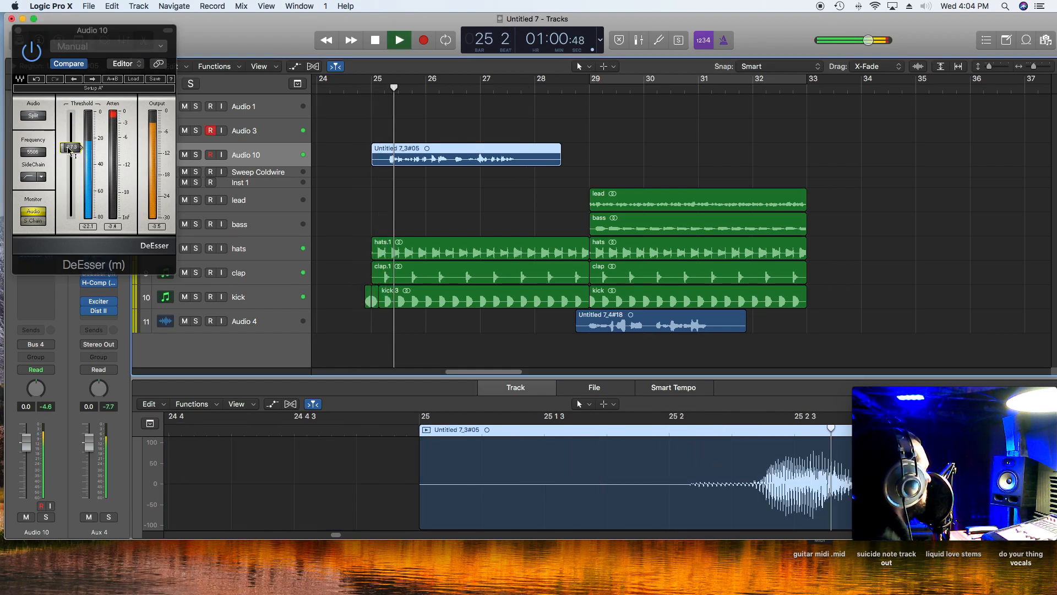
pyautogui.press('space')
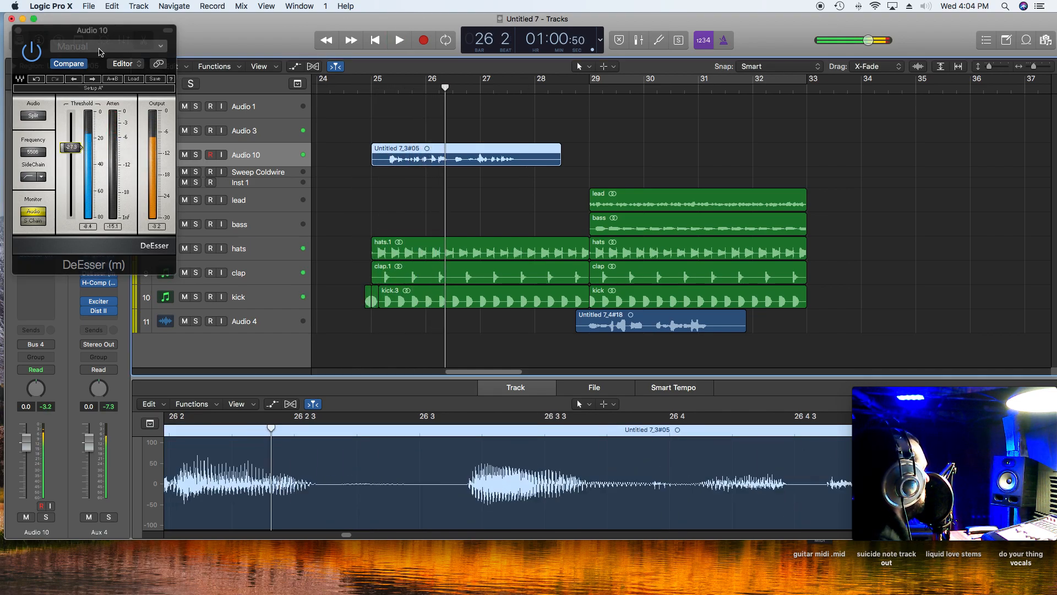
# - Load the DeEsser's Male Ess factory preset and raise the threshold slightly to about -25 while playing from bar 25
pyautogui.click(99, 51)
pyautogui.moveTo(187, 255)
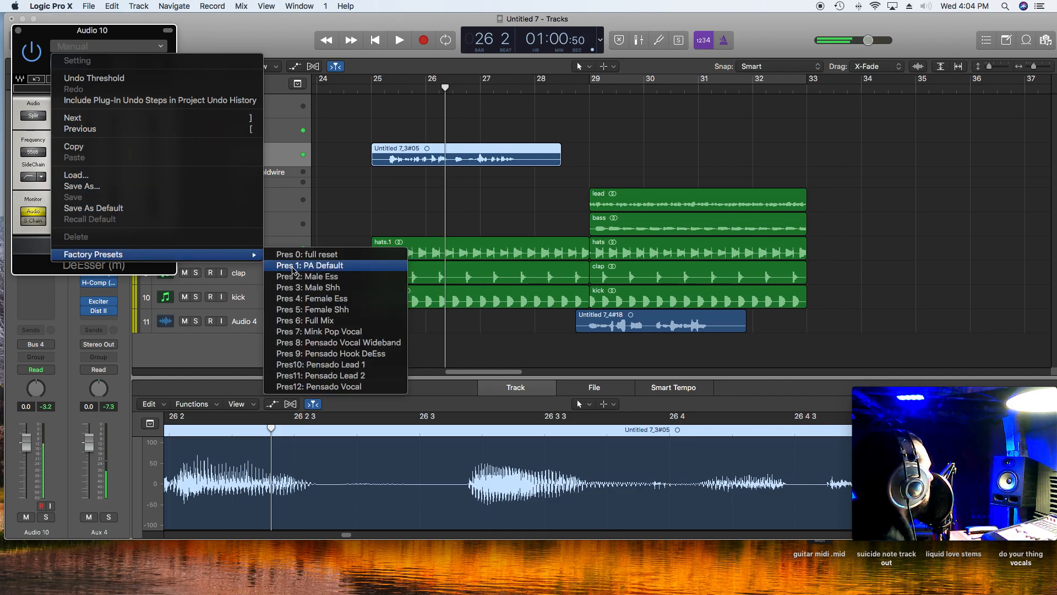
pyautogui.click(351, 277)
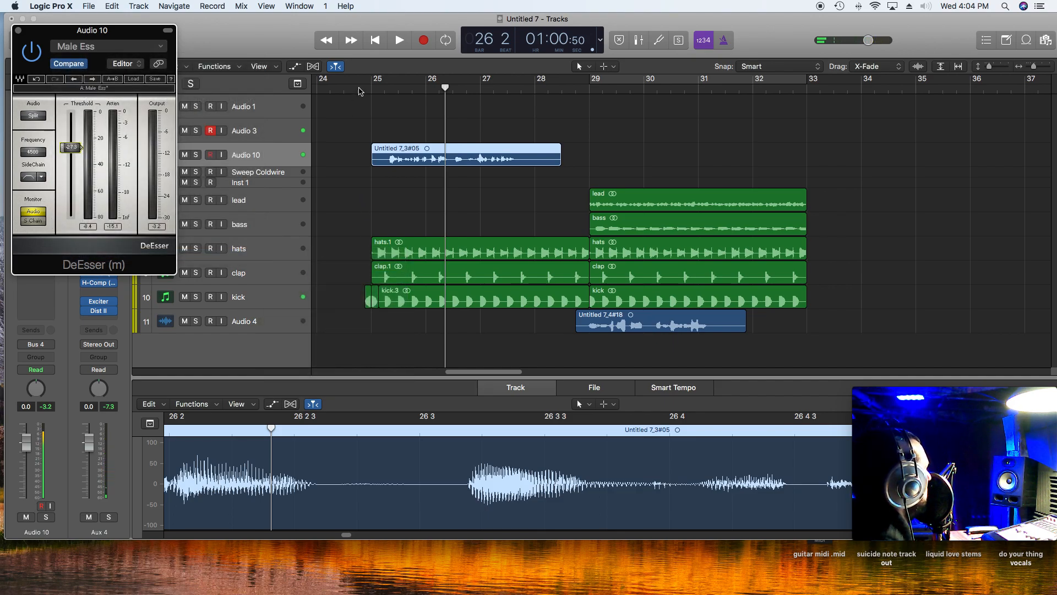
pyautogui.doubleClick(360, 93)
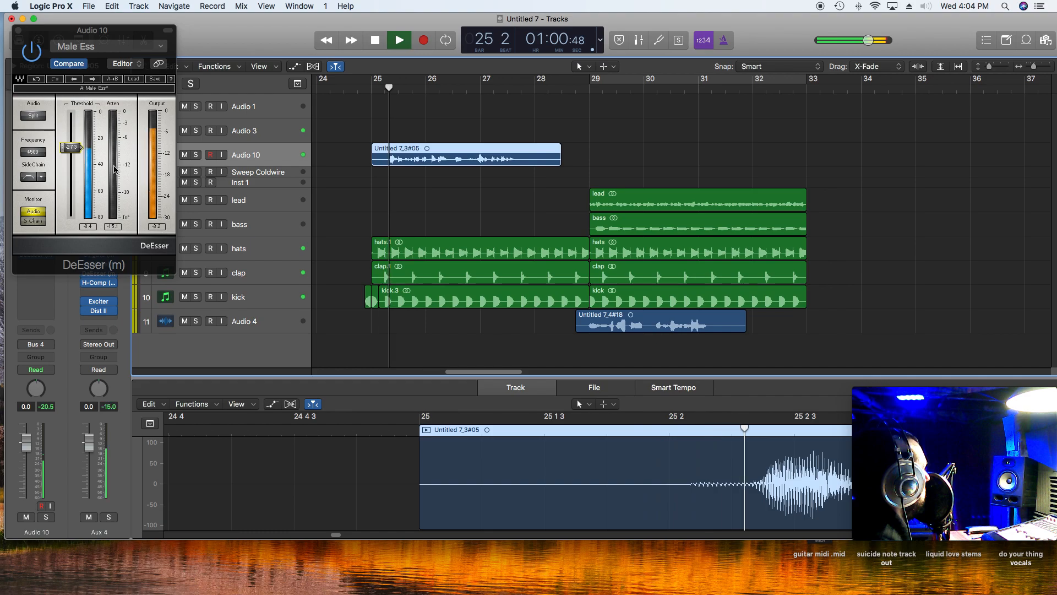
pyautogui.moveTo(79, 154)
pyautogui.mouseDown()
pyautogui.moveTo(80, 166)
pyautogui.moveTo(80, 144)
pyautogui.mouseUp()
pyautogui.press('space')
# - Lower the DeEsser threshold to about -40 during playback from bar 25, then close the plug-in
pyautogui.doubleClick(355, 93)
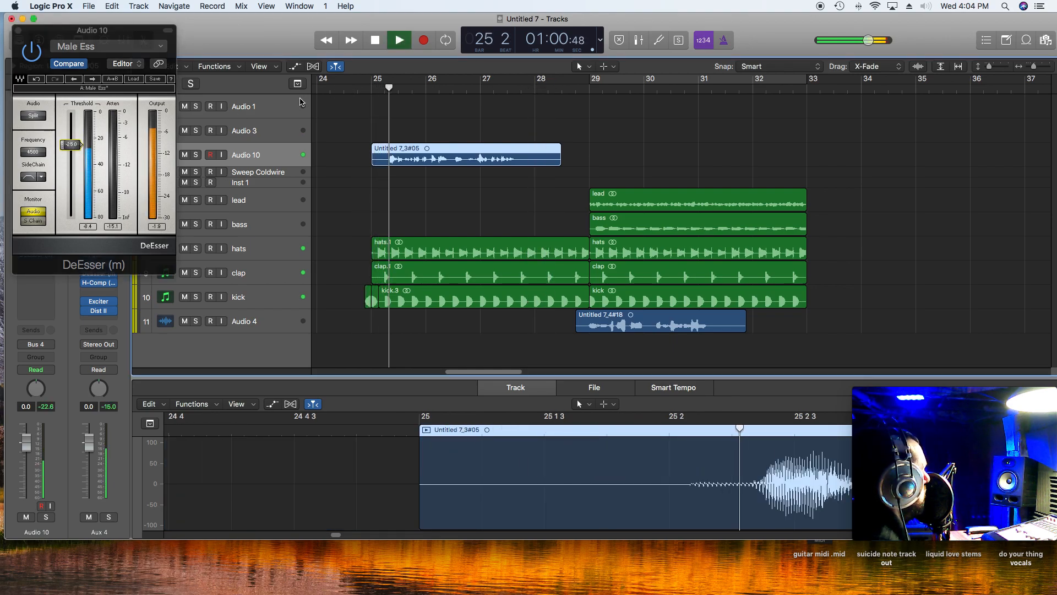
pyautogui.moveTo(70, 145); pyautogui.dragTo(70, 166)
pyautogui.press('space')
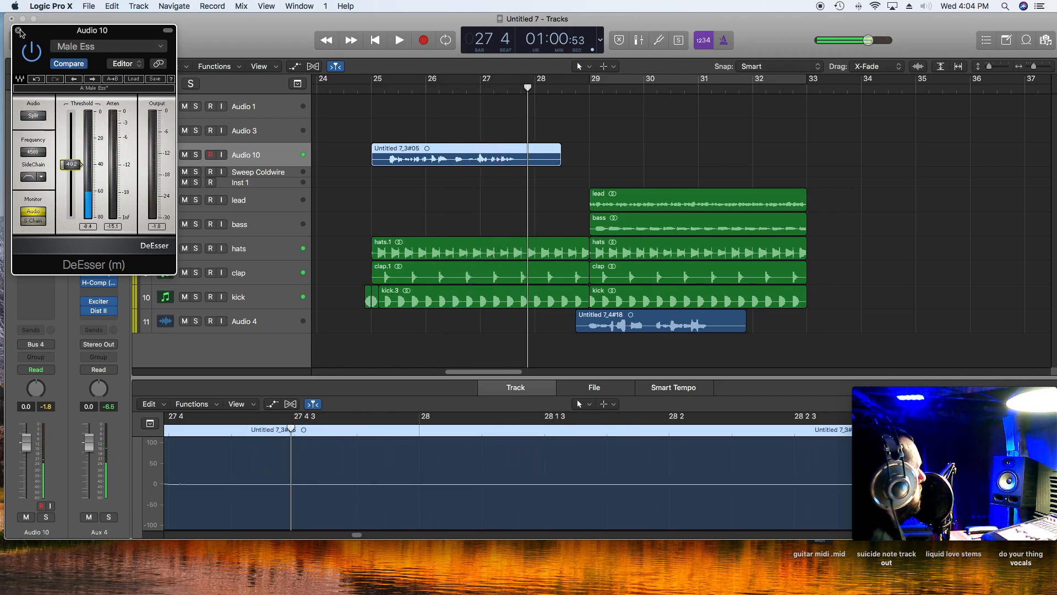
pyautogui.click(19, 31)
# - Add a Channel EQ to Audio 10 with a high-shelf cut of -8.5 dB at 8900 Hz and audition it from bar 25
pyautogui.click(41, 218)
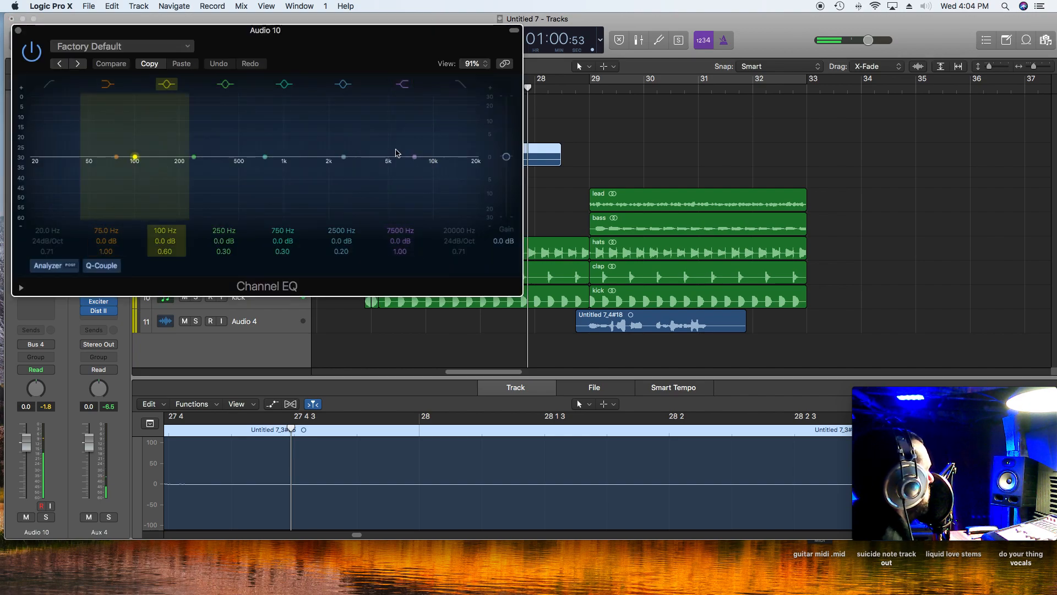
pyautogui.moveTo(423, 159); pyautogui.dragTo(434, 175)
pyautogui.moveTo(385, 31); pyautogui.dragTo(398, 169)
pyautogui.click(384, 95)
pyautogui.press('space')
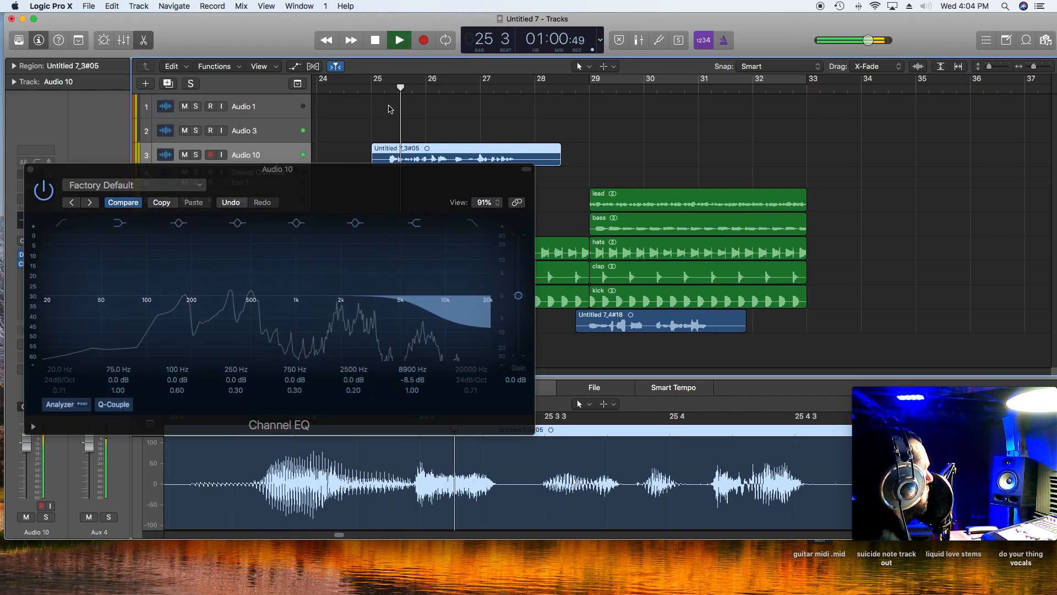
pyautogui.press('space')
pyautogui.click(31, 169)
# - Delete the vocal take on Audio 10 and record a new one on Audio 3 from bar 25 to about bar 28 beat 3
pyautogui.press('Delete')
pyautogui.click(615, 232)
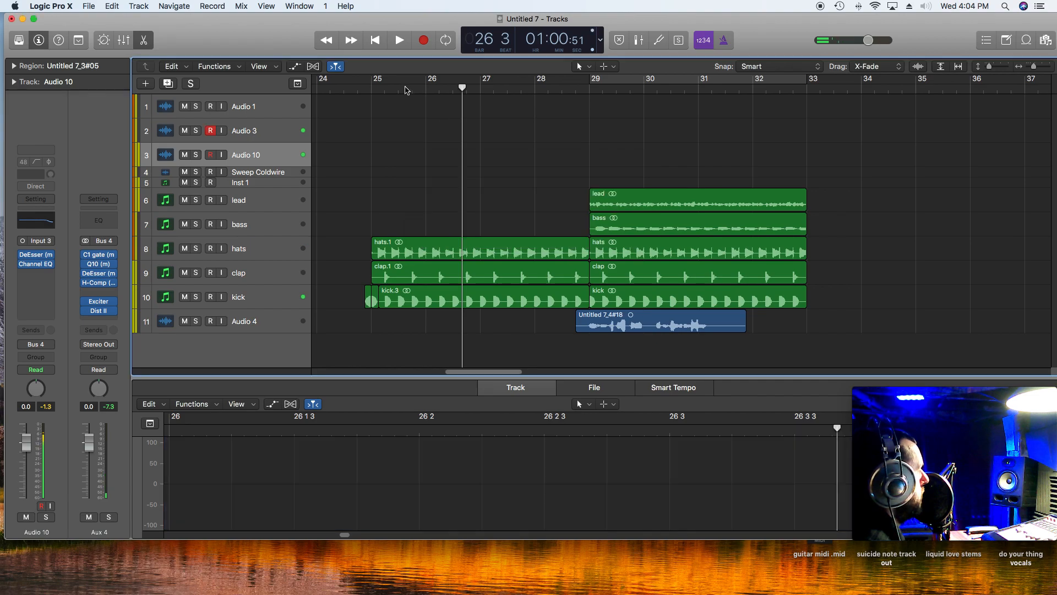
pyautogui.click(374, 90)
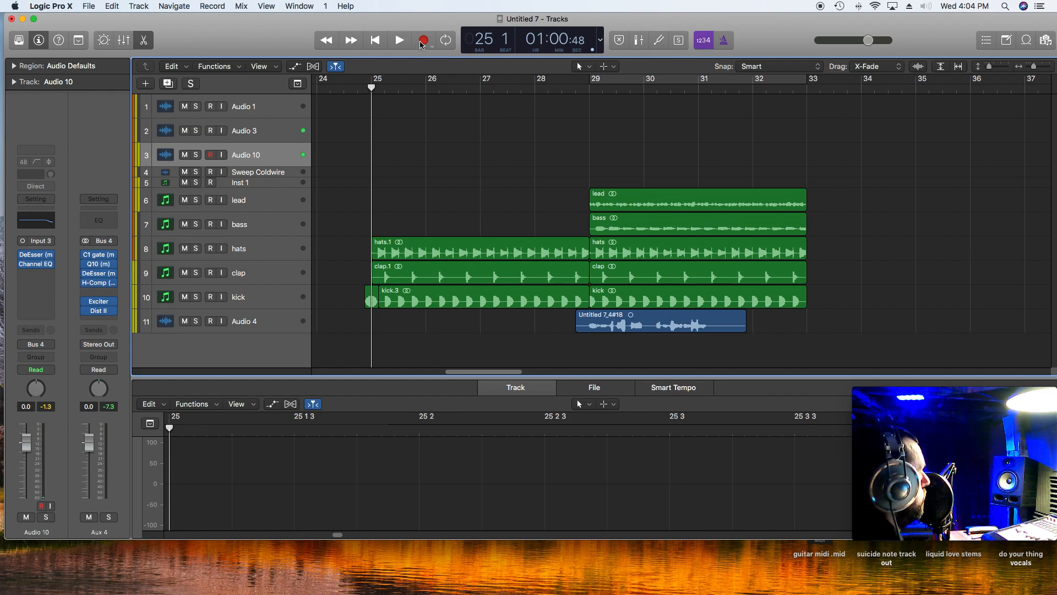
pyautogui.click(231, 130)
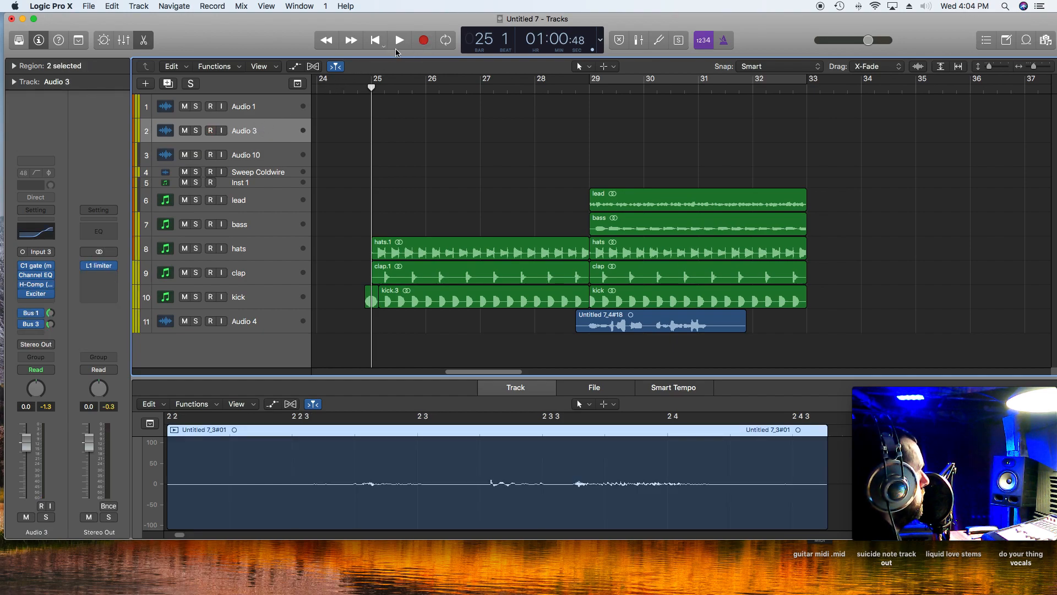
pyautogui.click(424, 40)
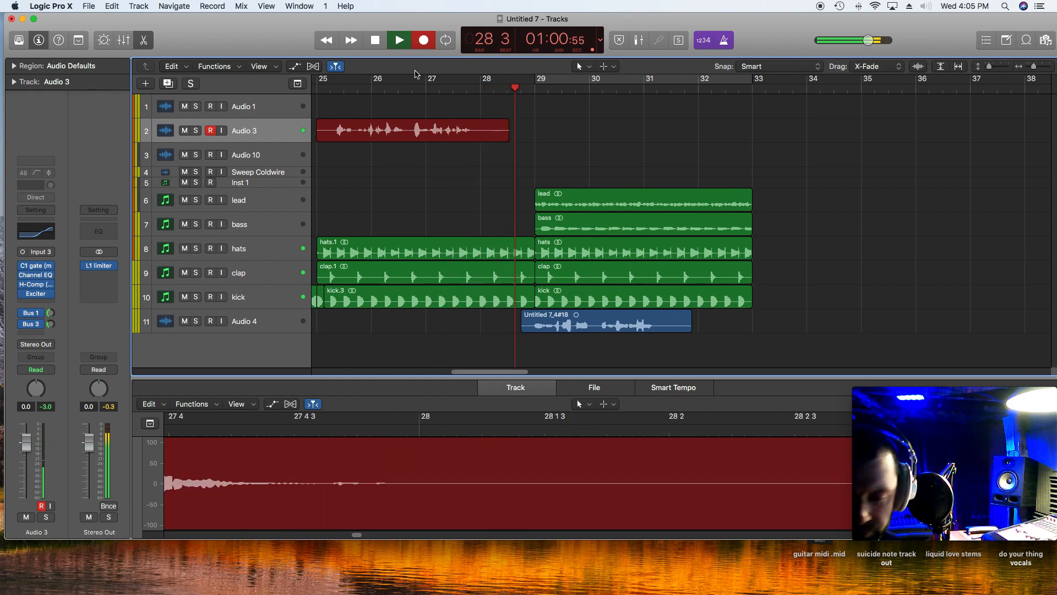
pyautogui.press('space')
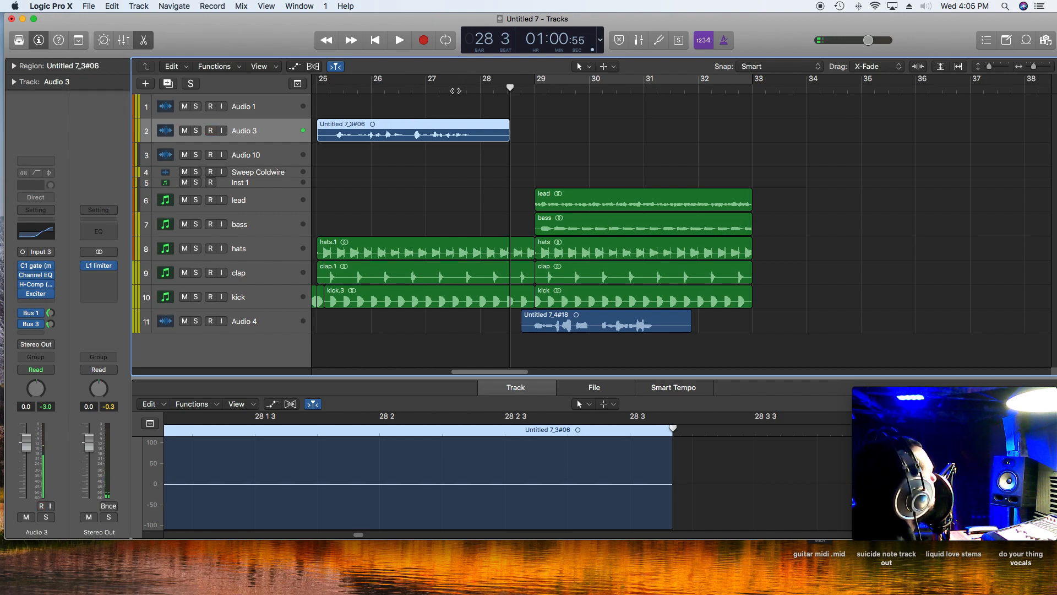
# - Record a second, short vocal take on Audio 3 from about bar 33 beat 4 to bar 35
pyautogui.press(',')
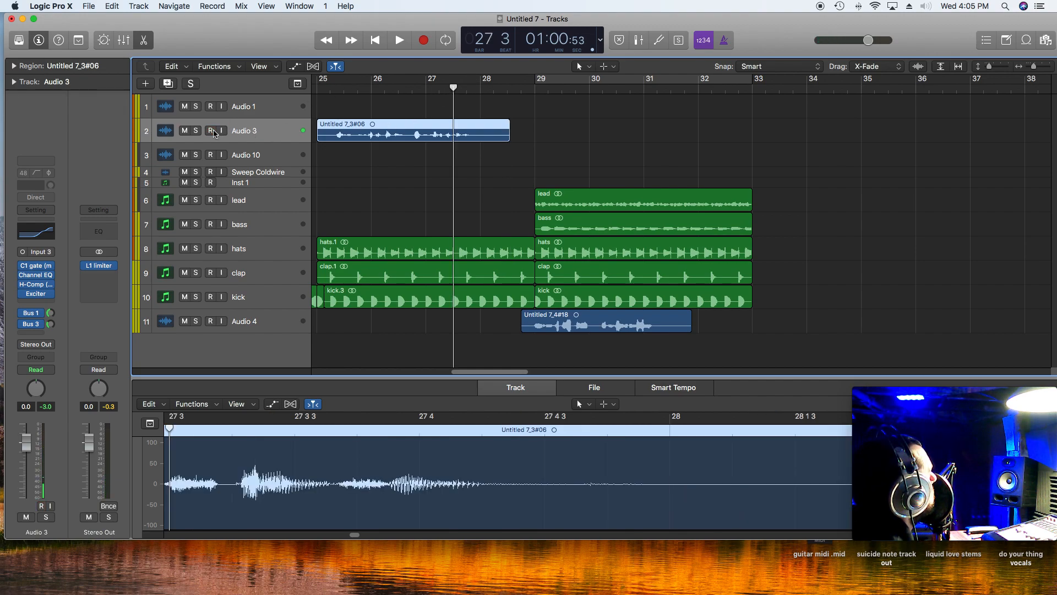
pyautogui.click(789, 92)
pyautogui.press('r')
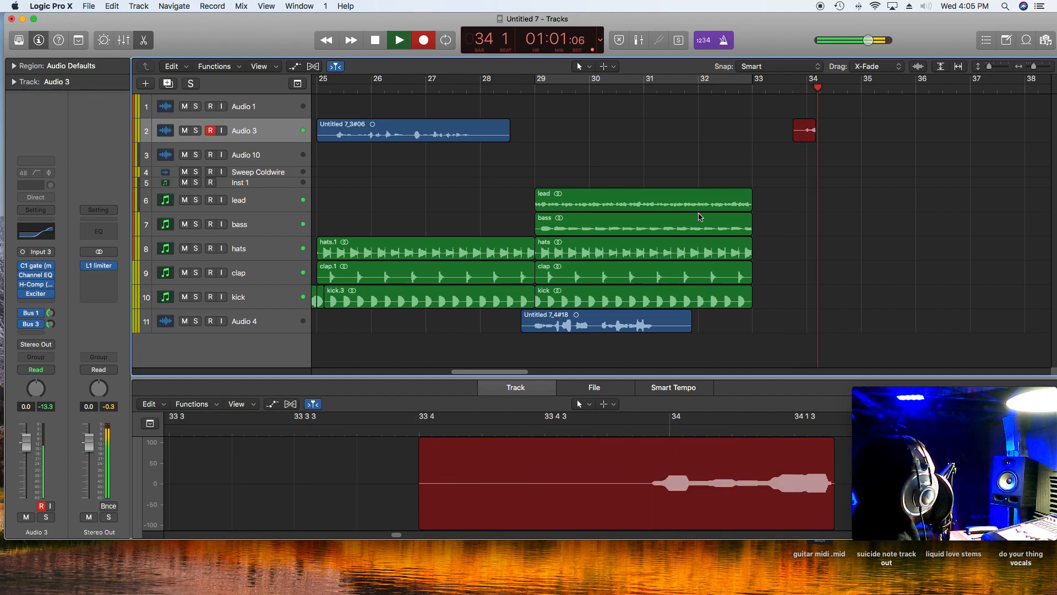
pyautogui.press('space')
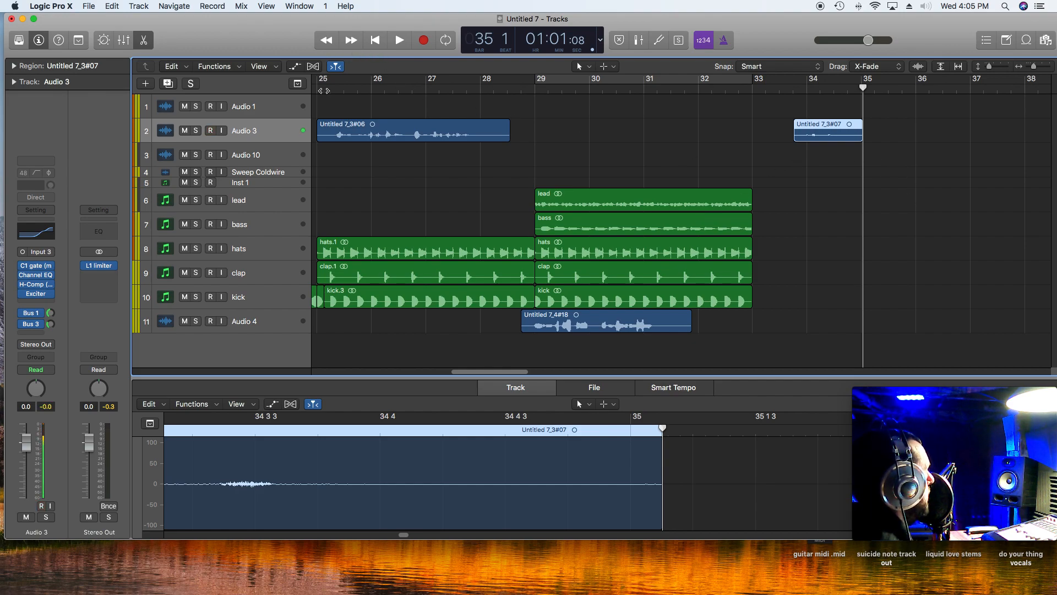
# - Move all vocal regions from Audio 3 onto Audio 10 at the same bar positions and play from bar 25
pyautogui.press('space')
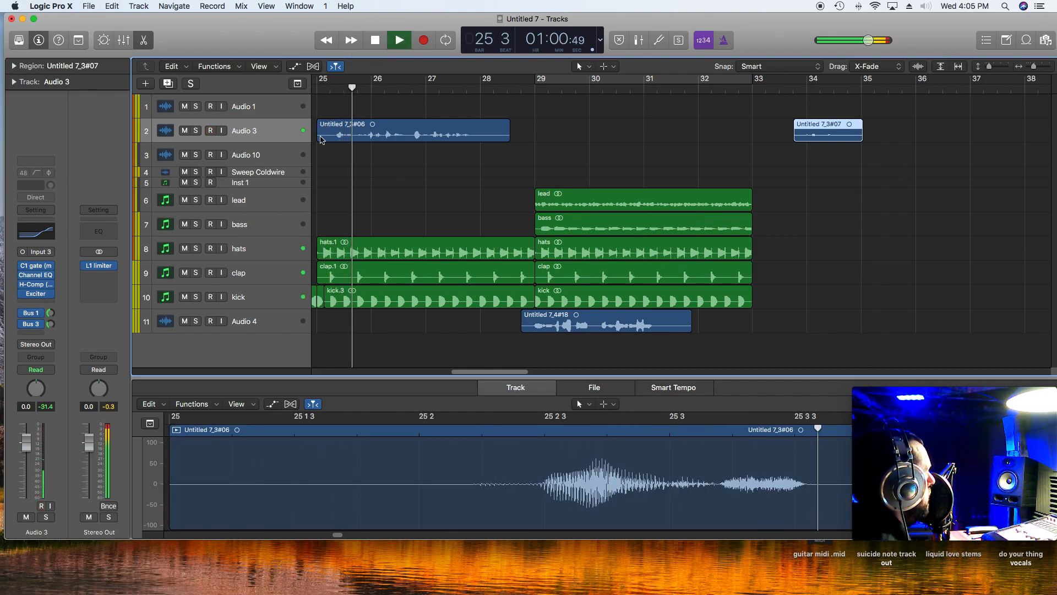
pyautogui.click(276, 136)
pyautogui.press('space')
pyautogui.moveTo(353, 129); pyautogui.dragTo(351, 157)
pyautogui.click(329, 86)
pyautogui.press('space')
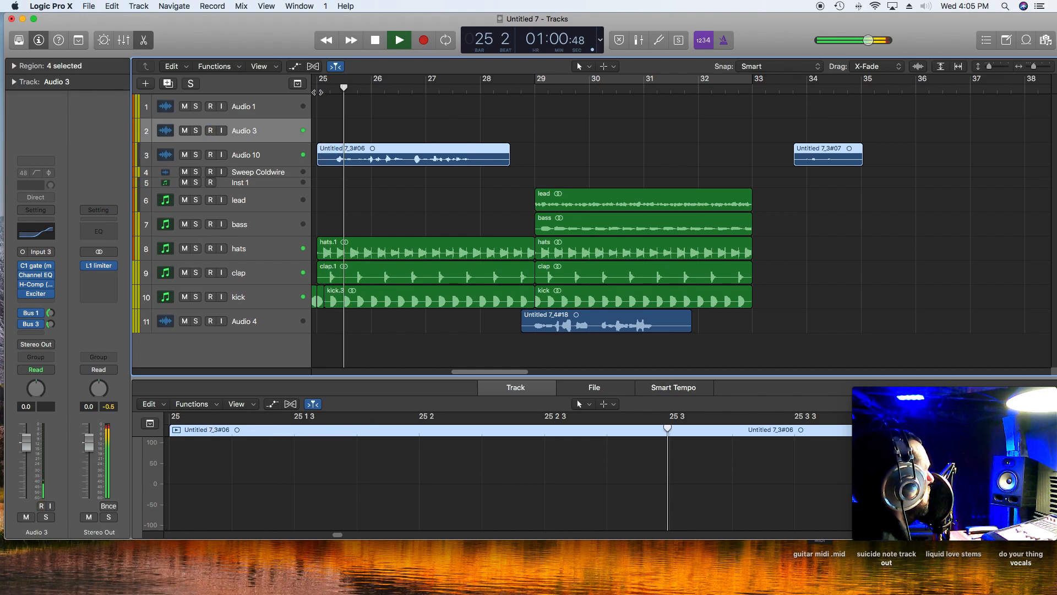
# - Change the Audio 10 Channel EQ high shelf to +1.5 dB at 9200 Hz and audition it from bar 25
pyautogui.click(253, 154)
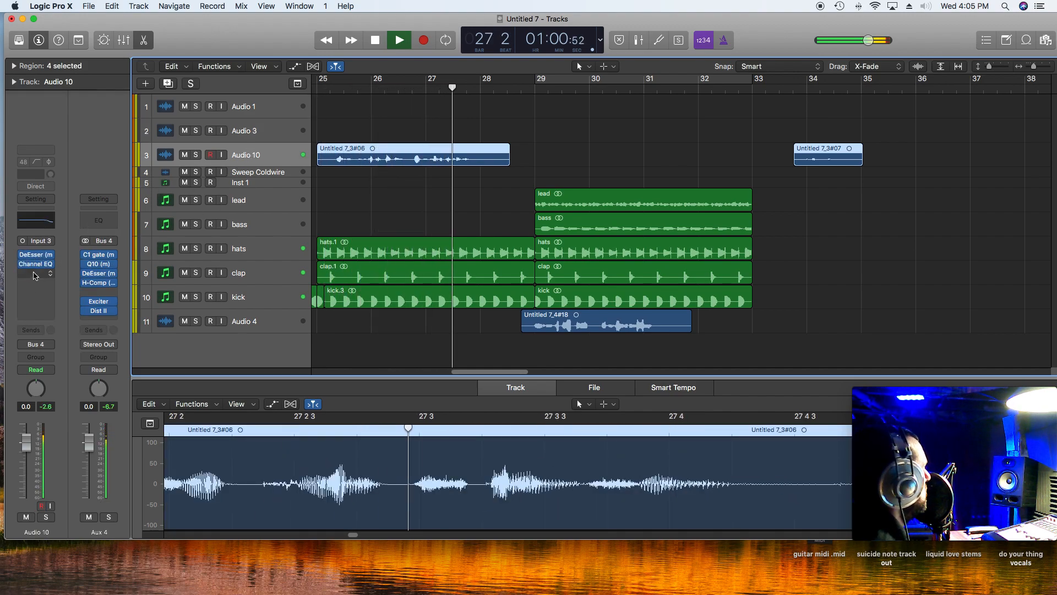
pyautogui.press('space')
pyautogui.click(40, 223)
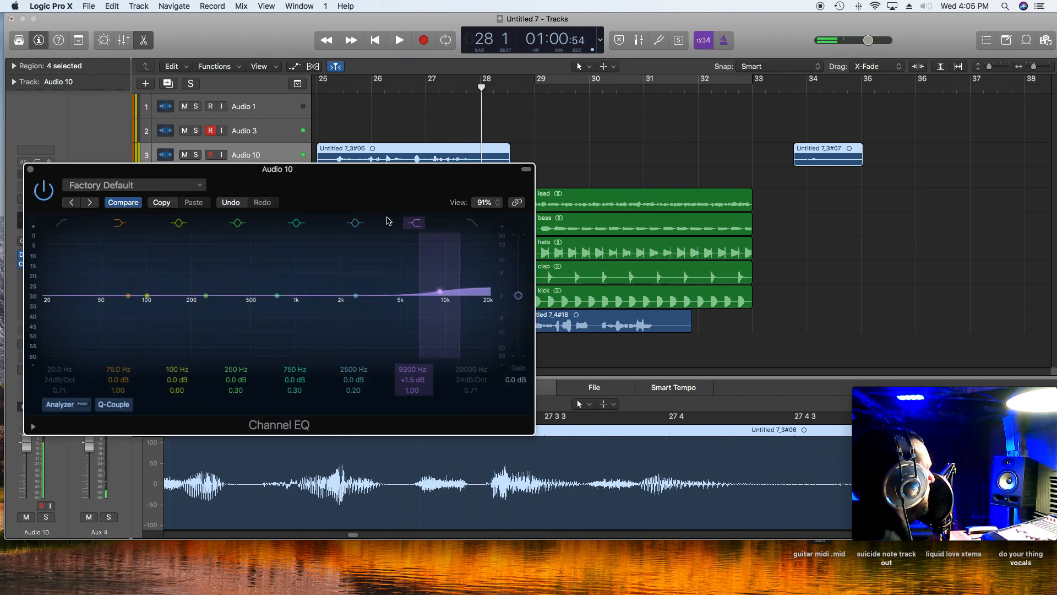
pyautogui.click(338, 89)
pyautogui.press('space')
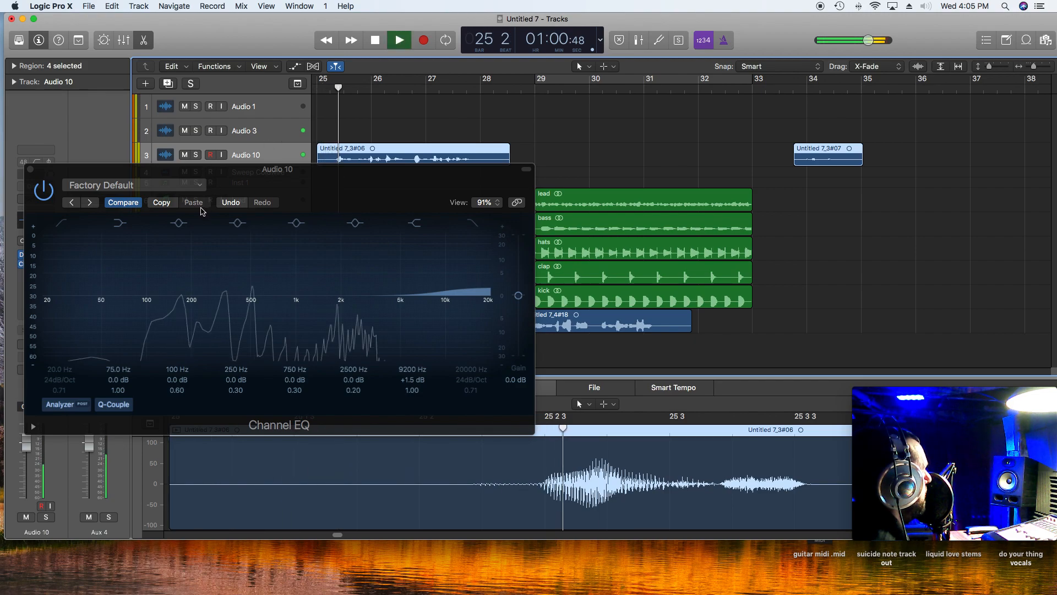
pyautogui.click(31, 169)
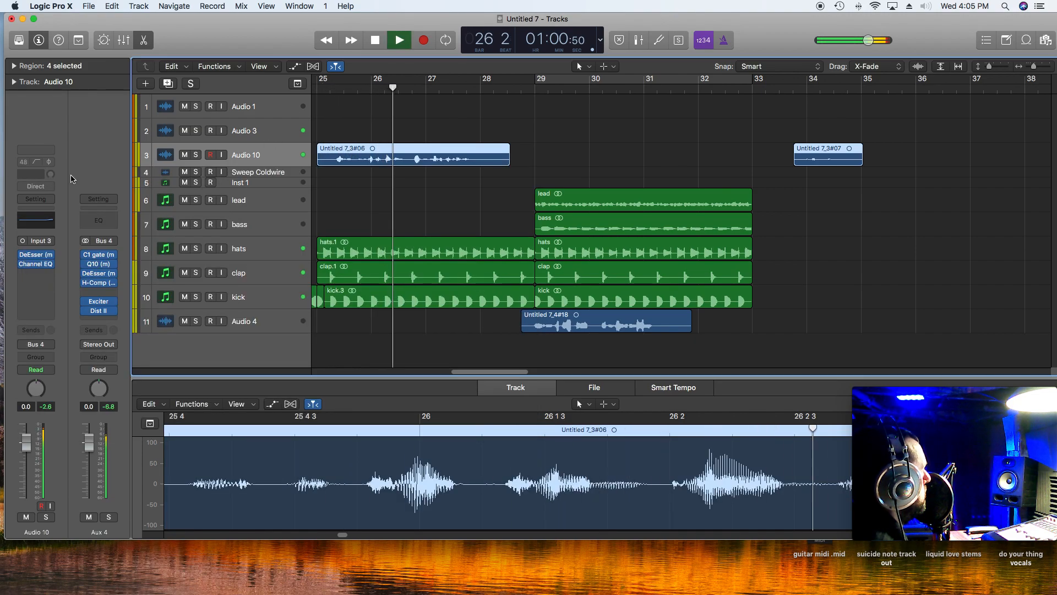
# - Bypass the DeEsser on Audio 10 and play the vocal take again from bar 25
pyautogui.moveTo(26, 257)
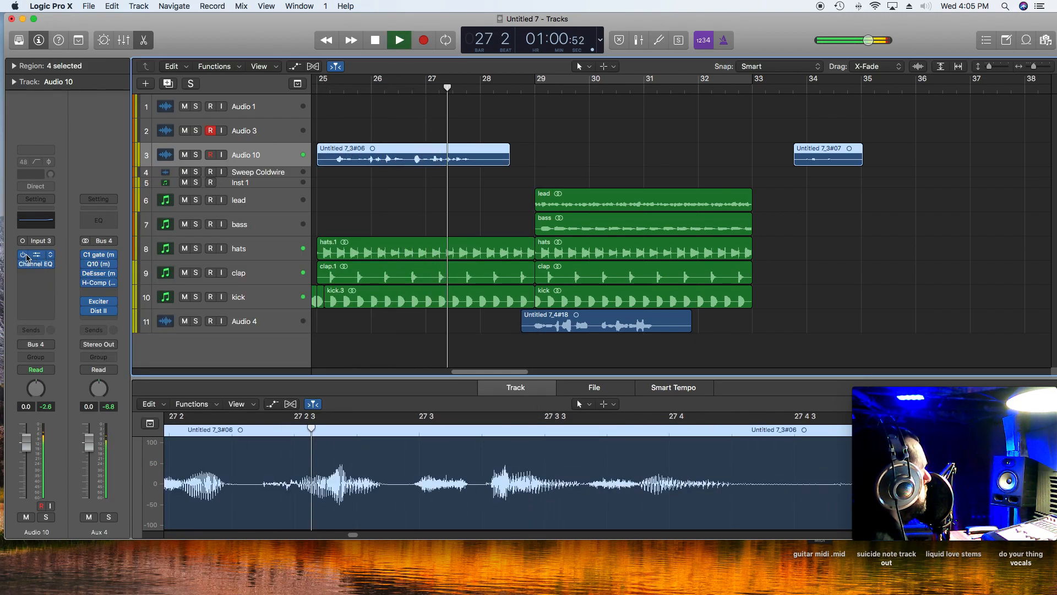
pyautogui.press('space')
pyautogui.click(319, 77)
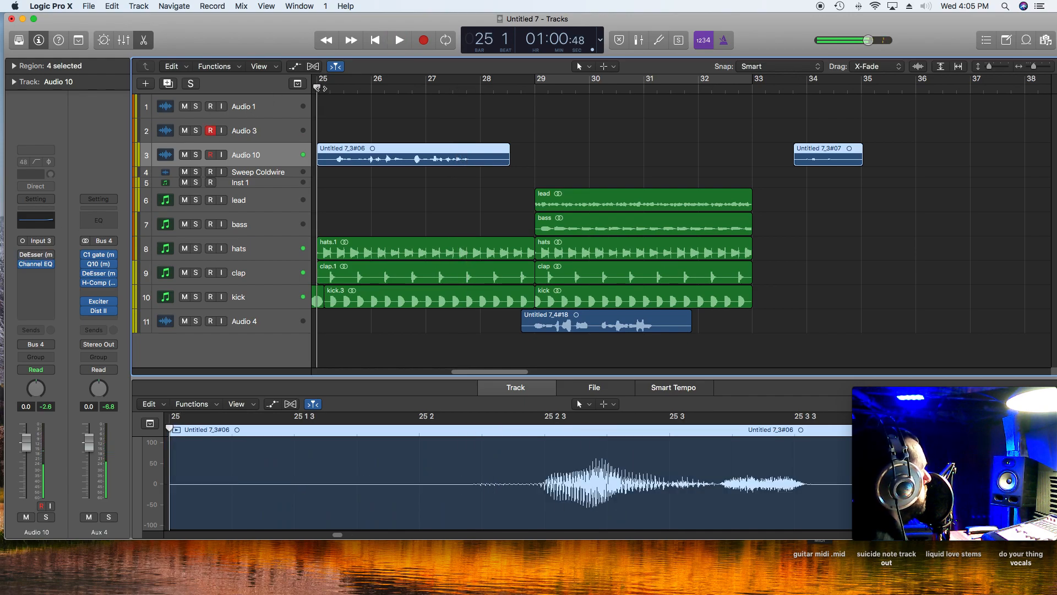
pyautogui.press('space')
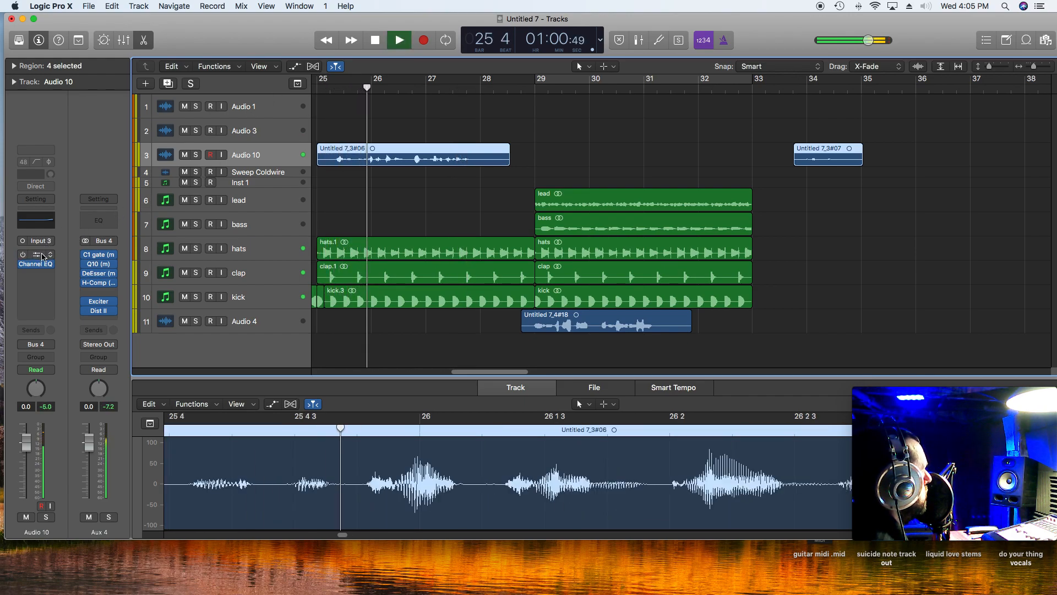
# - Shift the Audio 10 vocal regions about five beats earlier and place the short take on the Sweep Coldwire track around bar 27 beat 2
pyautogui.moveTo(800, 148); pyautogui.dragTo(684, 155)
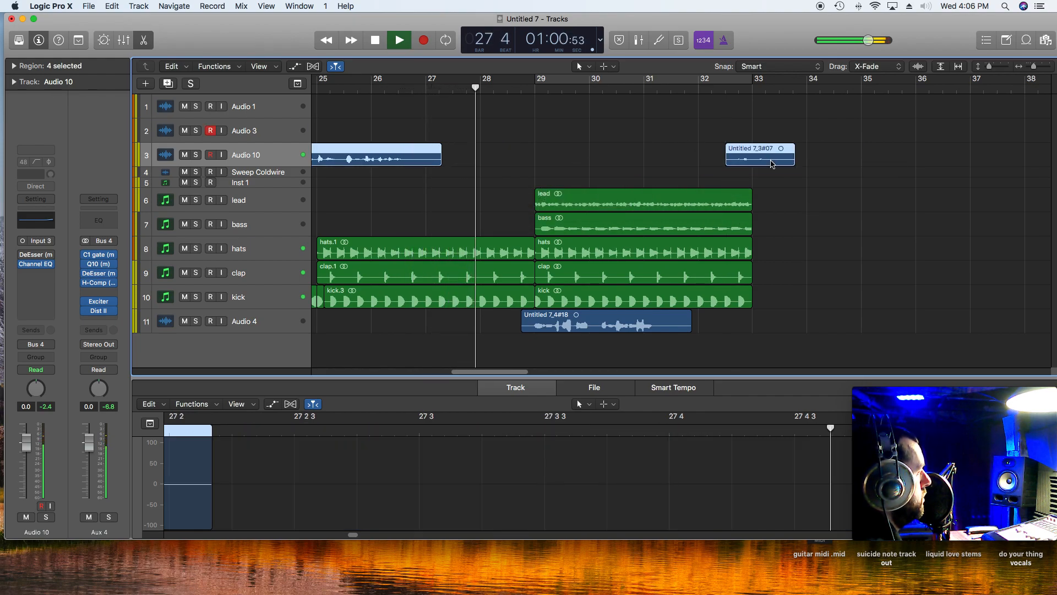
pyautogui.moveTo(769, 164); pyautogui.dragTo(477, 174)
pyautogui.press('space')
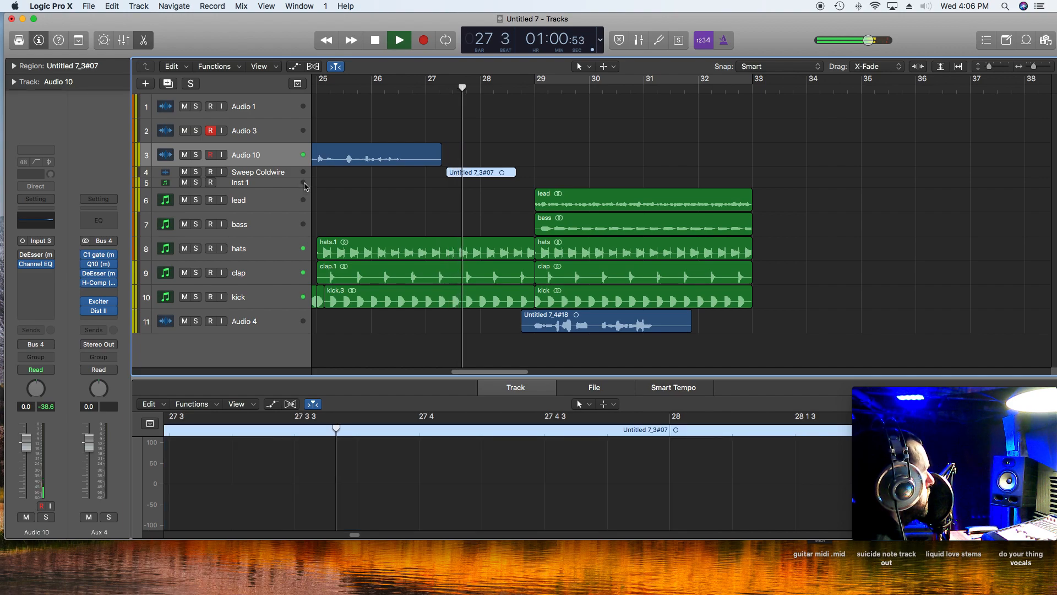
pyautogui.press('space')
# - Move the short vocal take onto Audio 3 at about bar 26 beat 3 and play from about bar 26
pyautogui.moveTo(484, 175); pyautogui.dragTo(465, 131)
pyautogui.press('space')
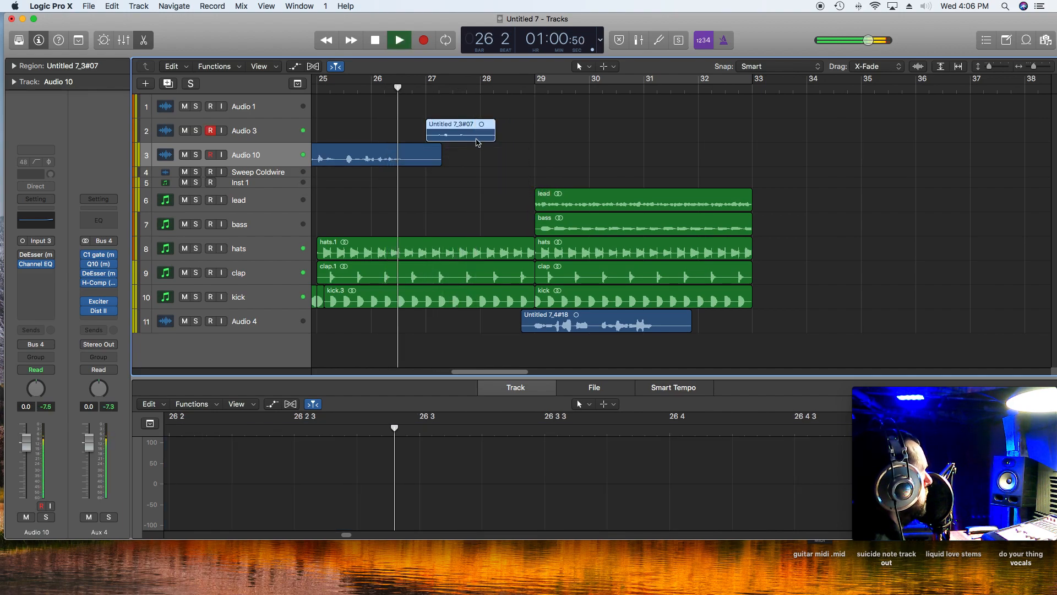
pyautogui.press('space')
pyautogui.moveTo(471, 137); pyautogui.dragTo(434, 134)
pyautogui.click(378, 91)
pyautogui.press('space')
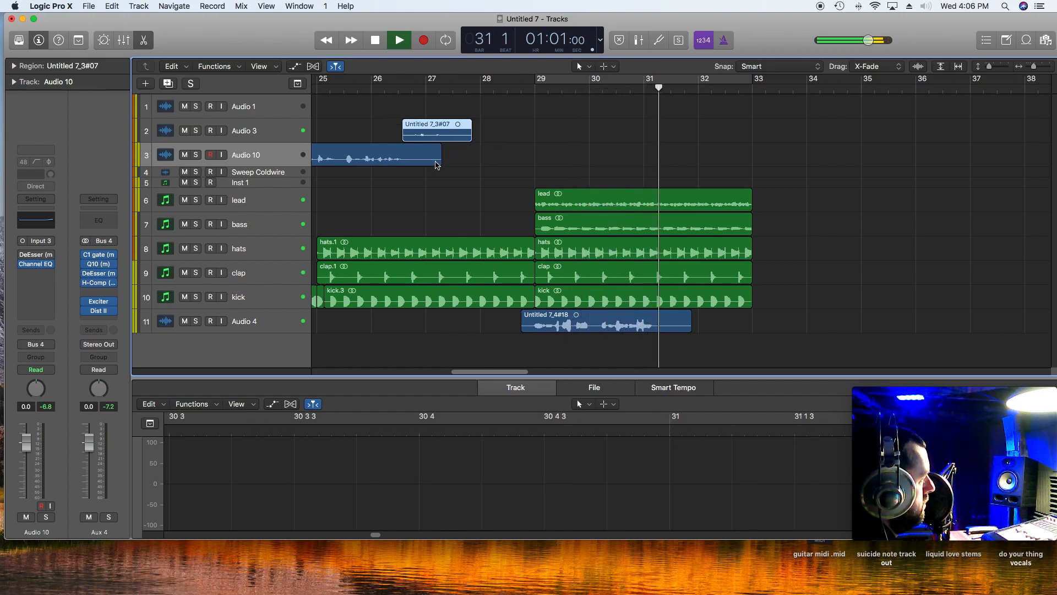
# - Shift both vocal takes later together so the Audio 10 take starts at bar 25, and audition them against the beat
pyautogui.click(327, 40)
pyautogui.click(326, 40)
pyautogui.click(327, 41)
pyautogui.click(327, 40)
pyautogui.click(326, 40)
pyautogui.click(327, 40)
pyautogui.click(327, 40)
pyautogui.click(329, 42)
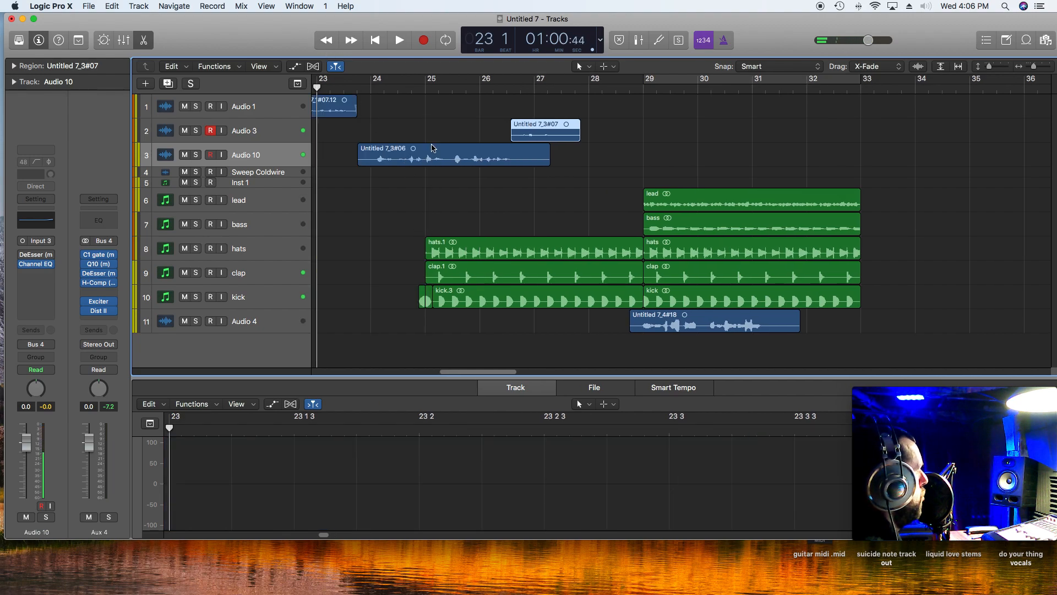
pyautogui.click(522, 160)
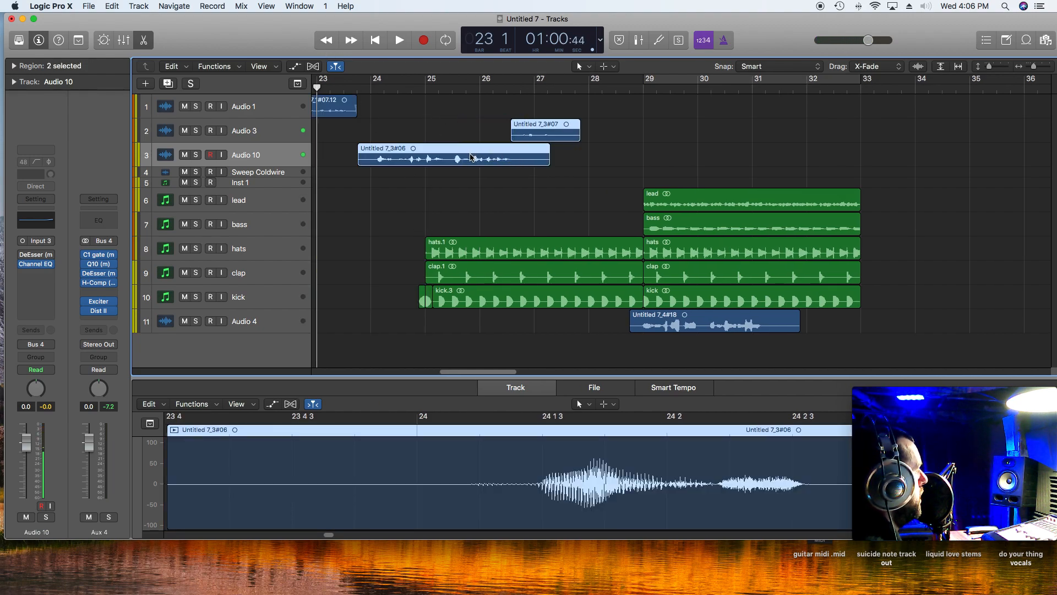
pyautogui.moveTo(469, 161); pyautogui.dragTo(539, 157)
pyautogui.press('space')
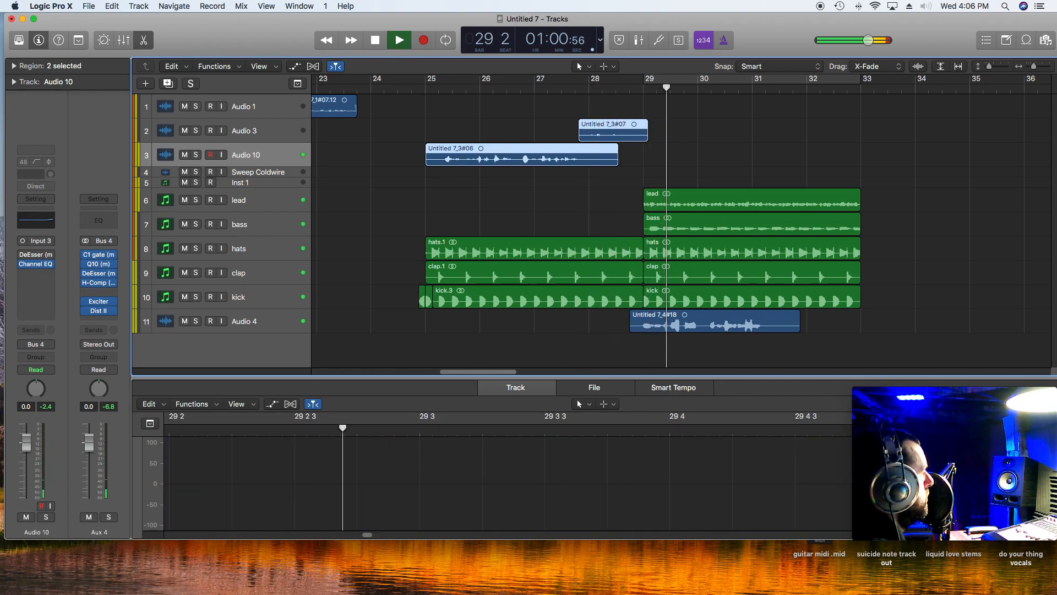
pyautogui.press('space')
# - Enlarge the Audio 3 track height, nudge its short vocal take slightly earlier to just before bar 28, and play it from bar 28
pyautogui.moveTo(1034, 68); pyautogui.dragTo(1036, 69)
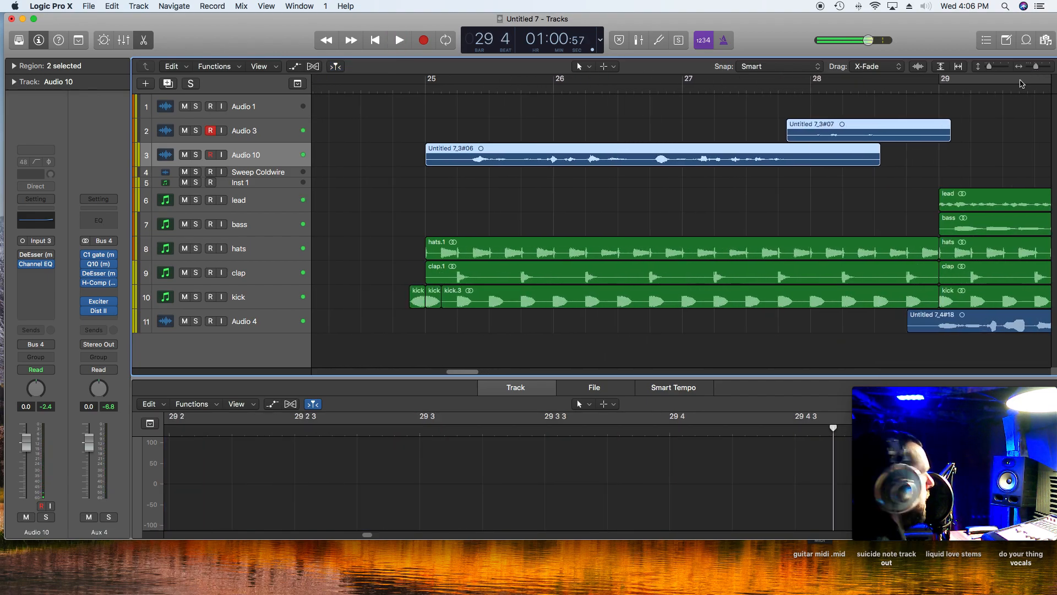
pyautogui.doubleClick(806, 90)
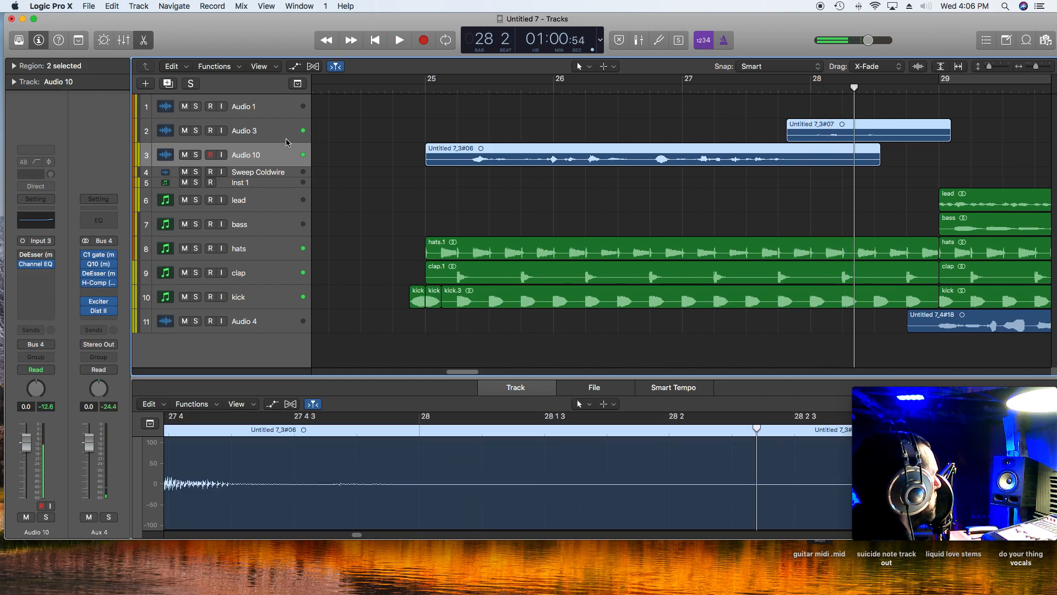
pyautogui.moveTo(286, 141); pyautogui.dragTo(290, 184)
pyautogui.click(810, 89)
pyautogui.moveTo(847, 156); pyautogui.dragTo(885, 168)
pyautogui.click(653, 148)
pyautogui.press('space')
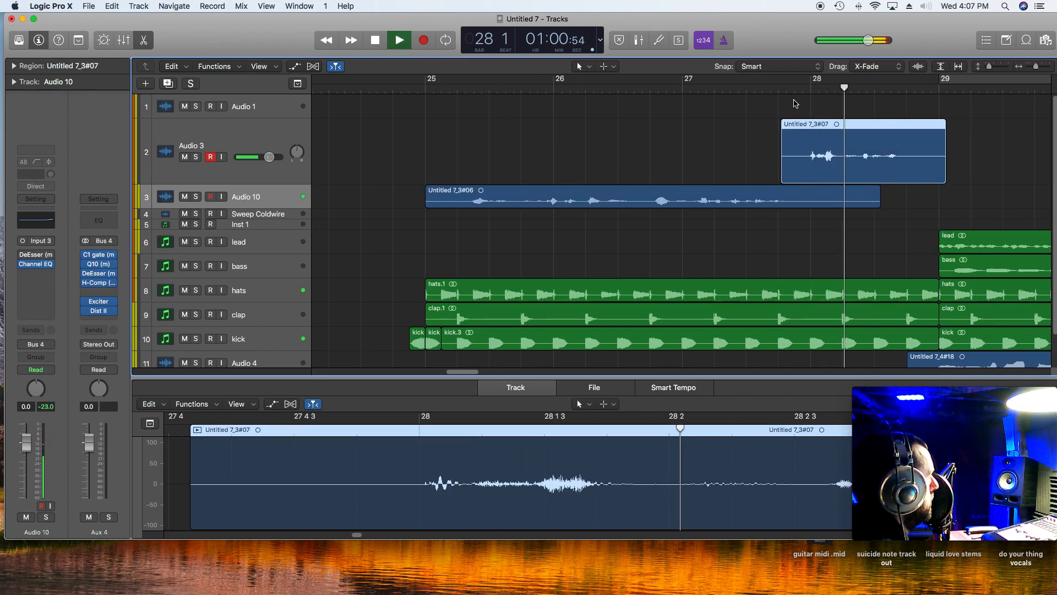
# - Play both vocal takes with the drums from bar 25 to check their timing
pyautogui.press('space')
pyautogui.click(423, 91)
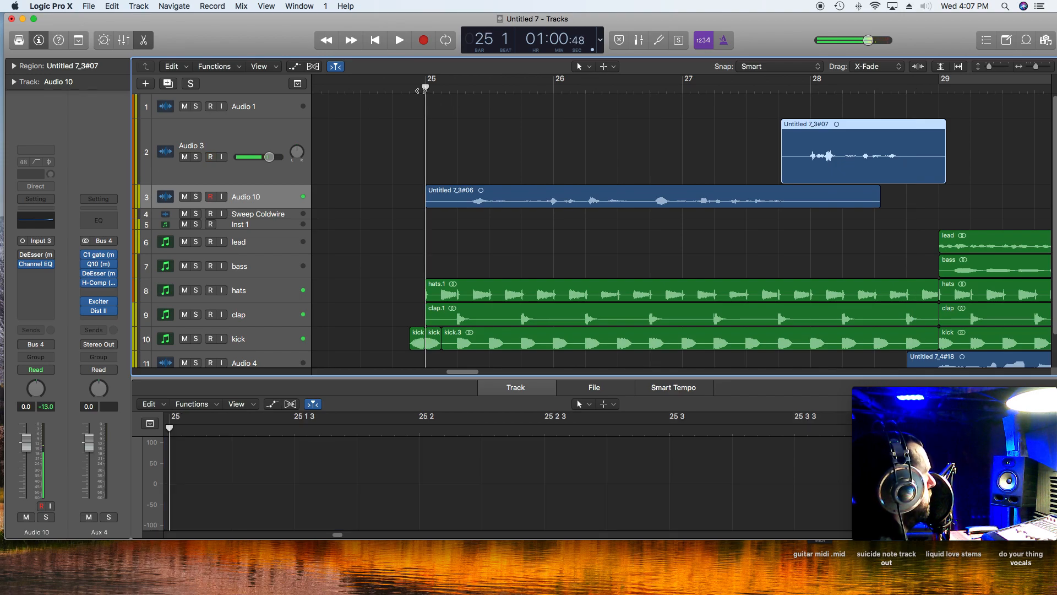
pyautogui.press('space')
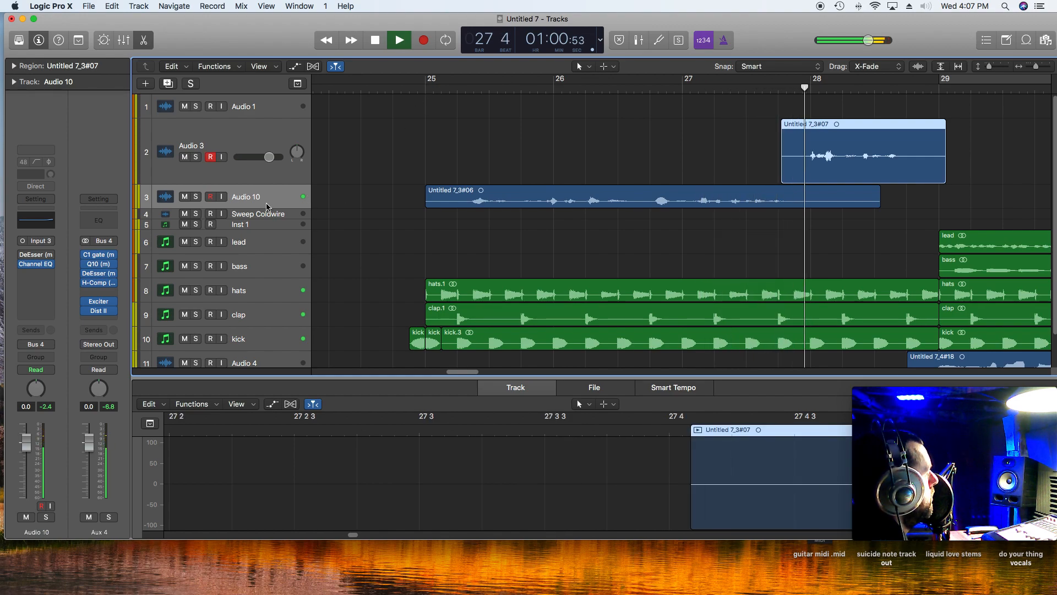
pyautogui.press('space')
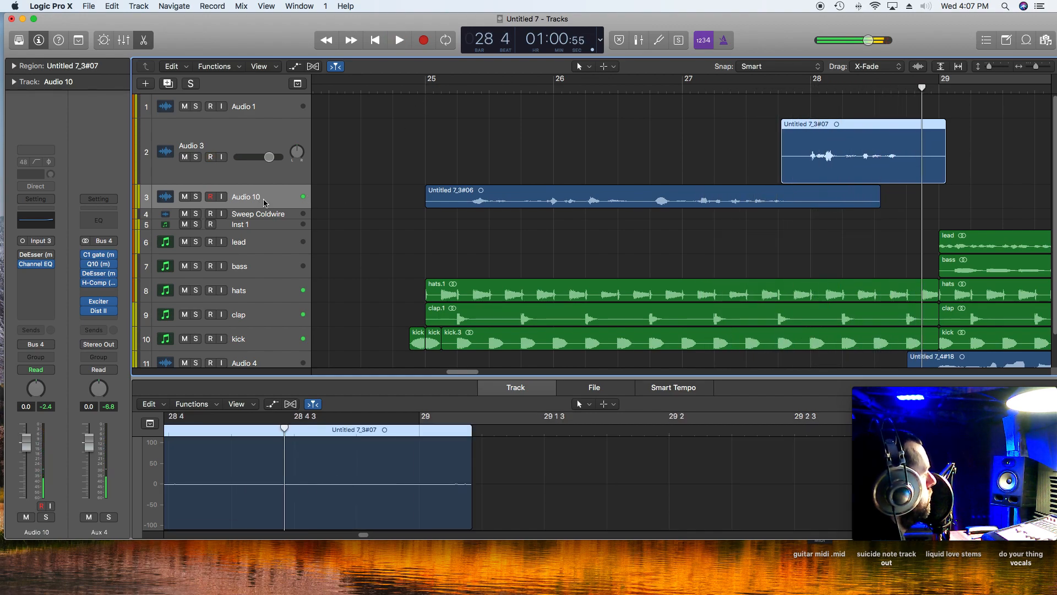
# - Add sends to Bus 1, Bus 2 and Bus 3 on the Audio 10 channel
pyautogui.click(264, 202)
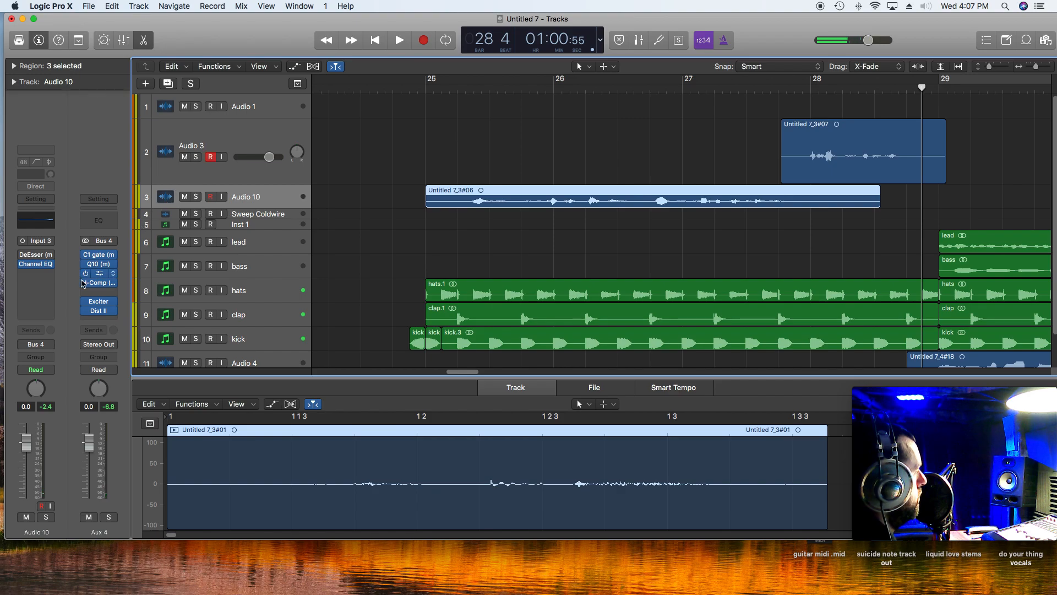
pyautogui.click(28, 331)
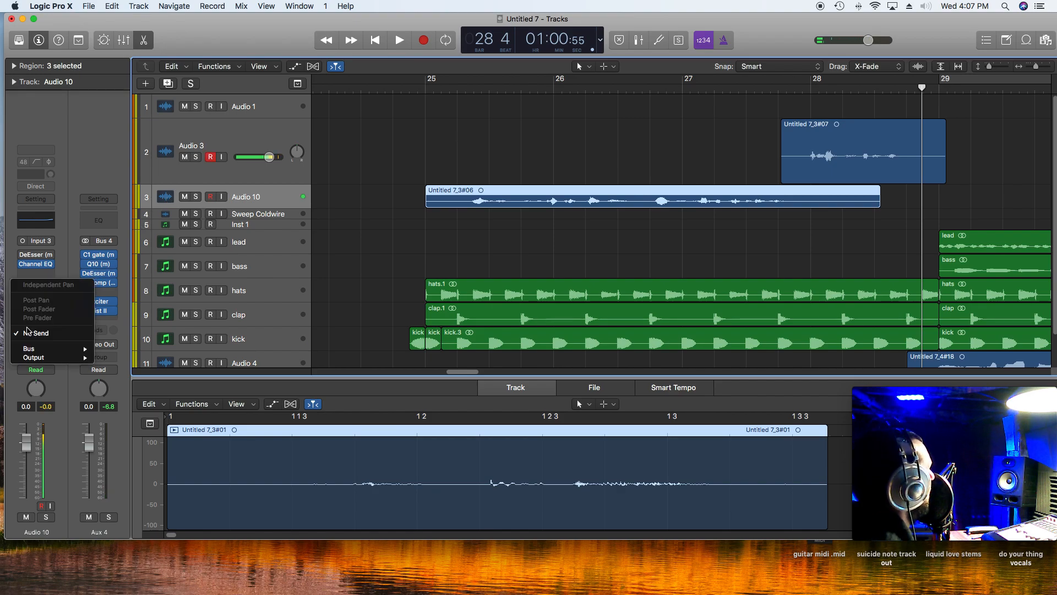
pyautogui.moveTo(44, 354)
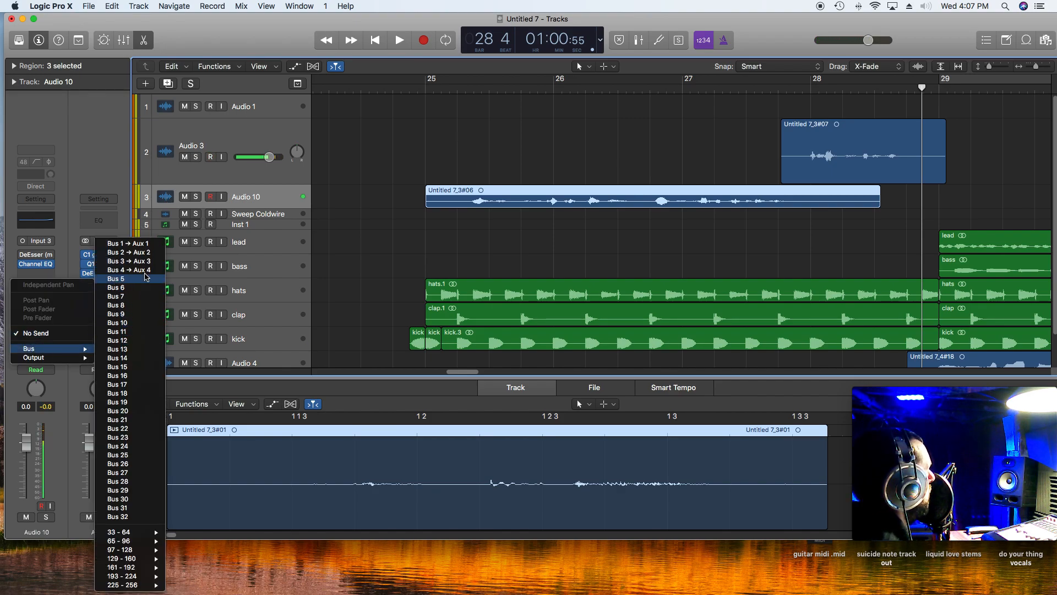
pyautogui.click(156, 247)
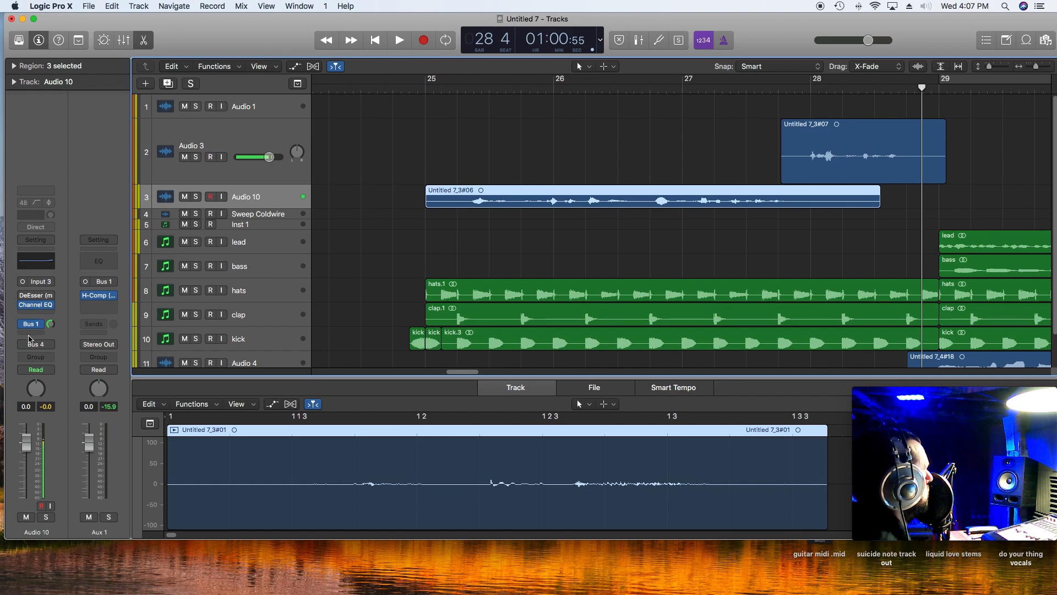
pyautogui.click(30, 333)
pyautogui.moveTo(39, 350)
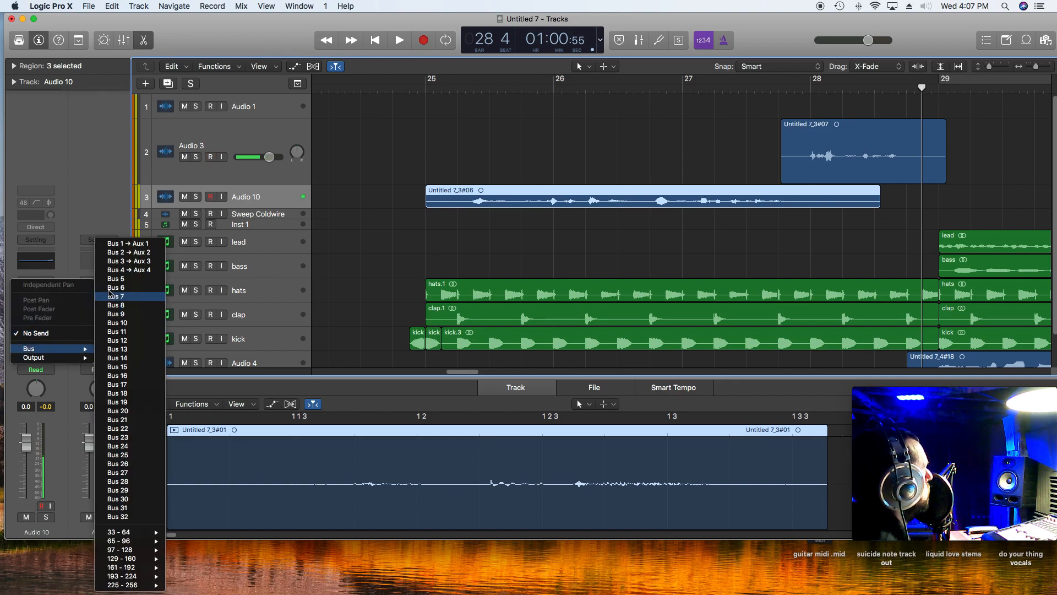
pyautogui.click(144, 252)
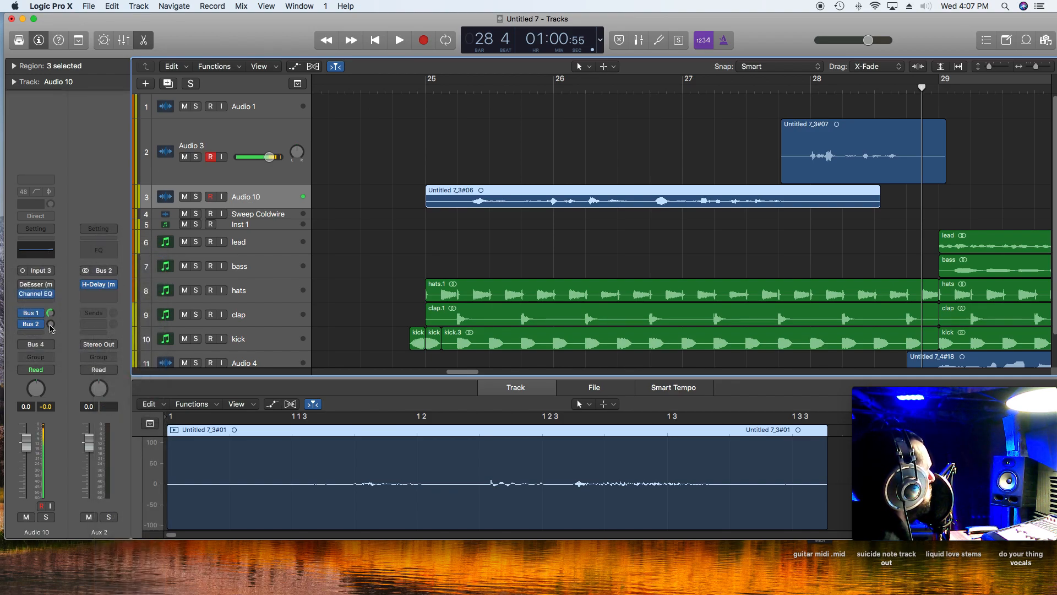
pyautogui.click(35, 334)
pyautogui.moveTo(66, 348)
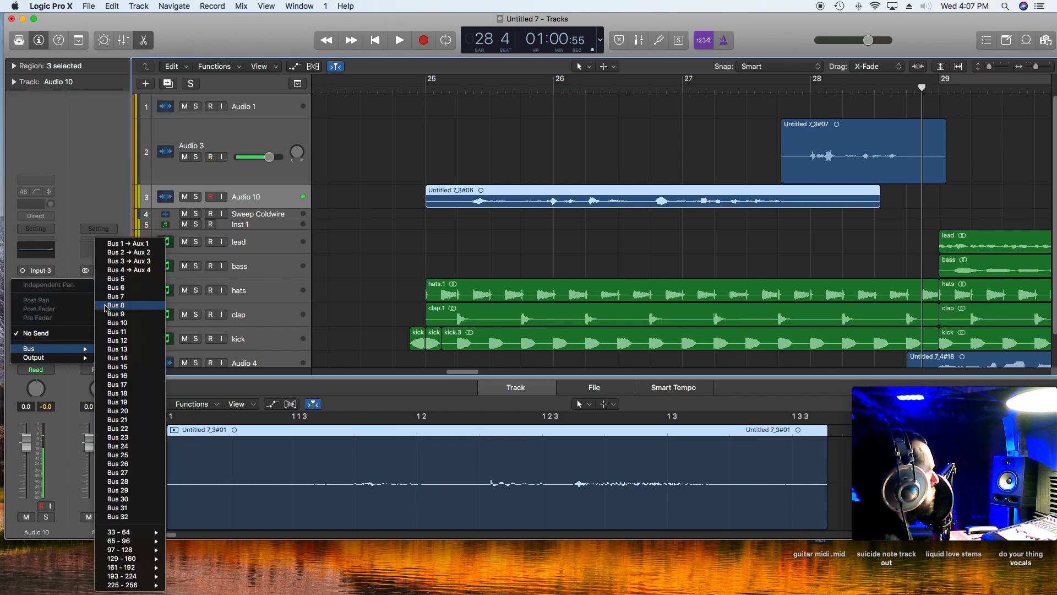
pyautogui.click(144, 261)
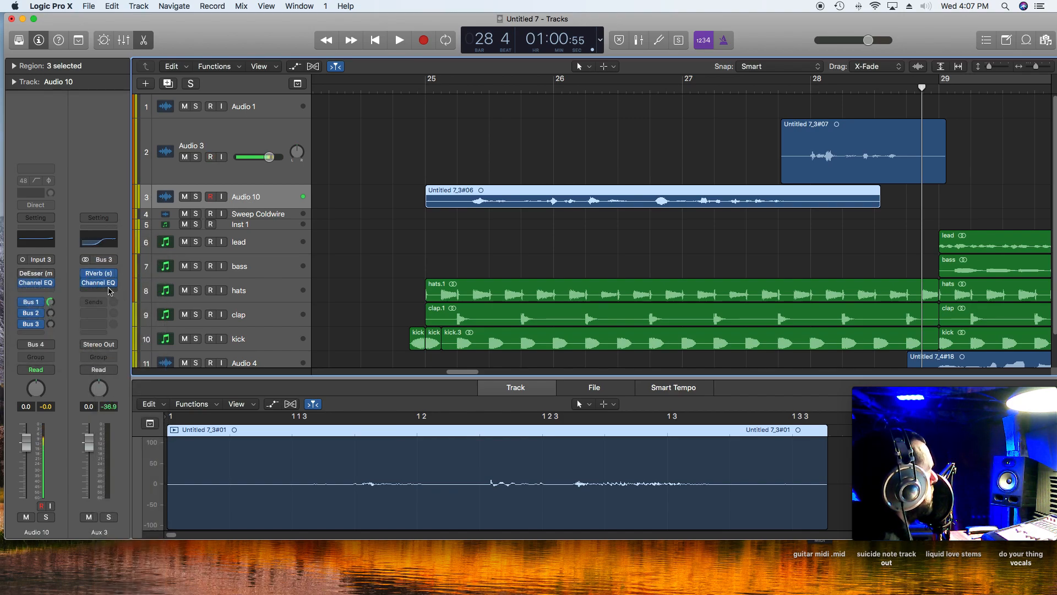
# - Raise the Audio 10 send to Bus 1 and set the Bus 3 send to about -25.1 dB while playing from bar 25
pyautogui.click(426, 88)
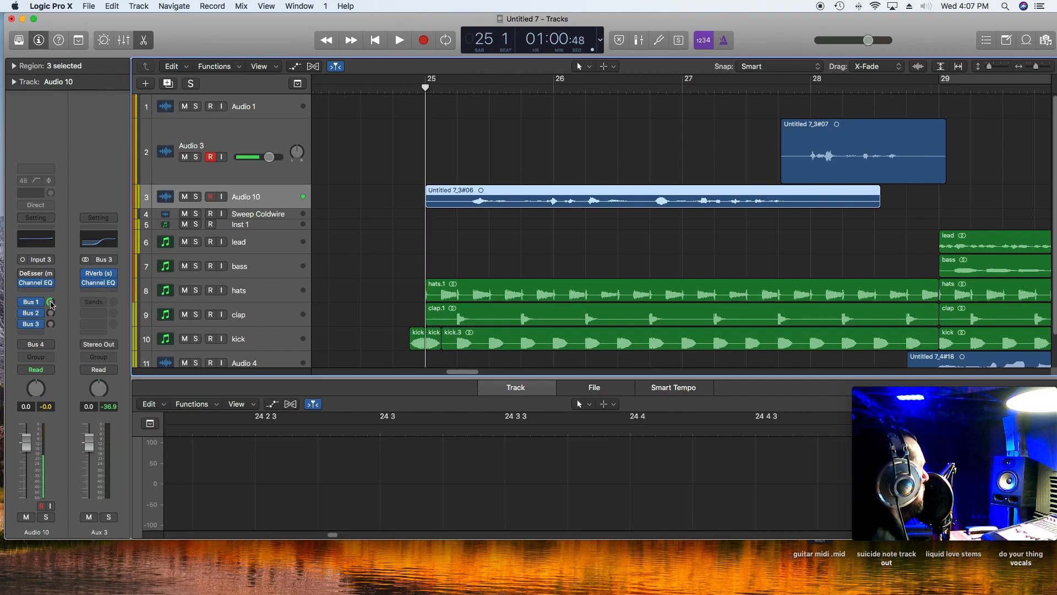
pyautogui.press('space')
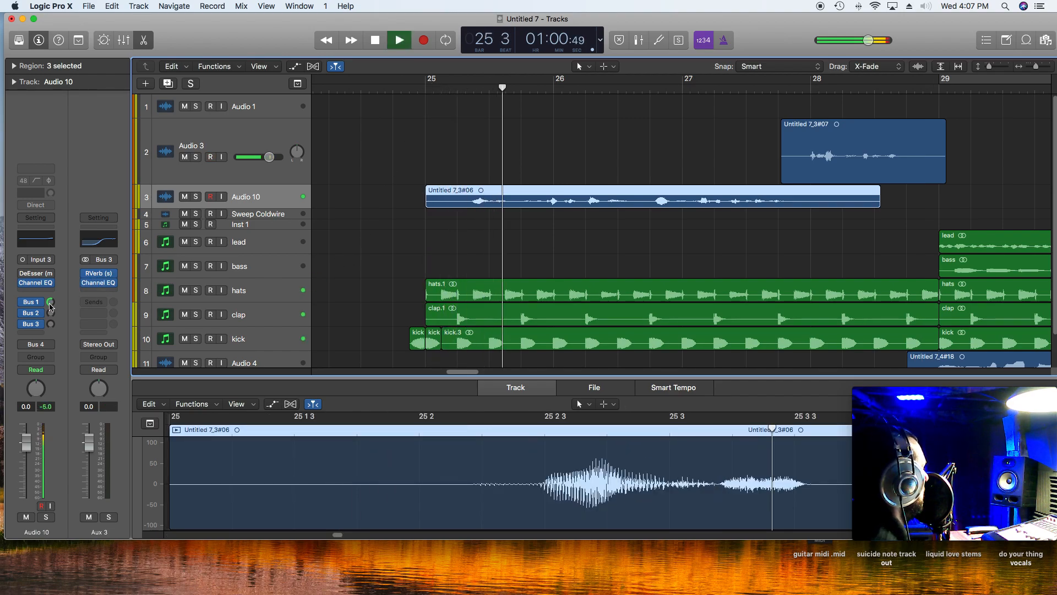
pyautogui.moveTo(51, 302); pyautogui.dragTo(51, 283)
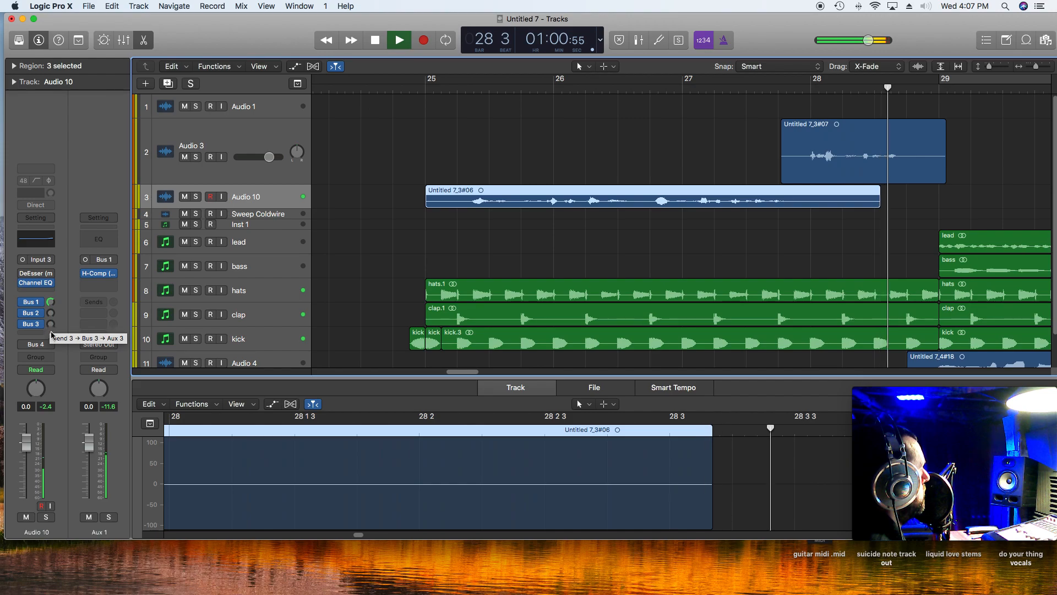
pyautogui.moveTo(51, 327); pyautogui.dragTo(51, 311)
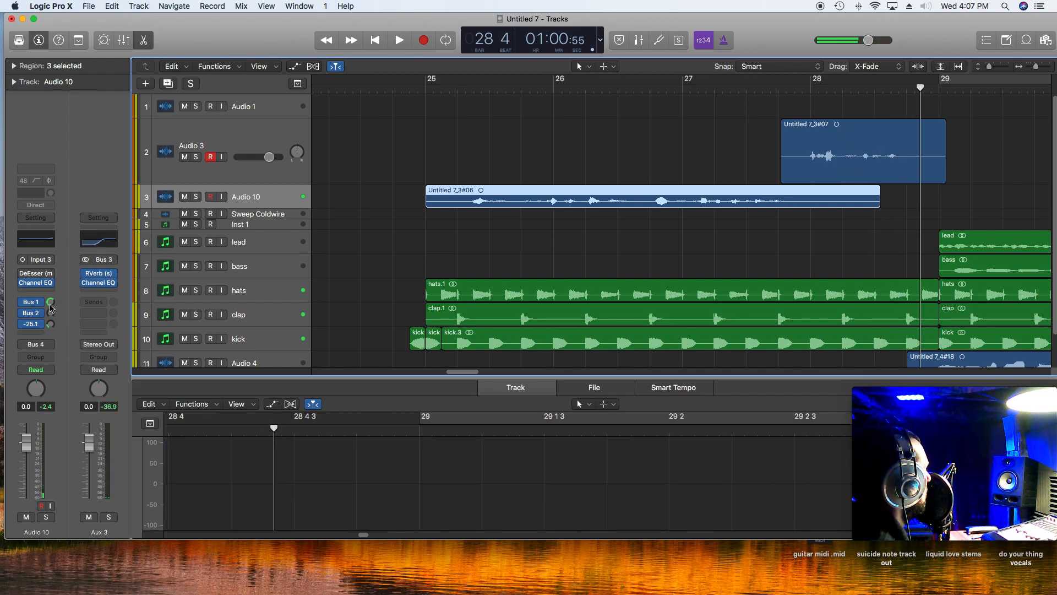
# - Set the Audio 10 send to Bus 2 to about -14.5 dB during playback and replay the section from bar 25
pyautogui.click(434, 86)
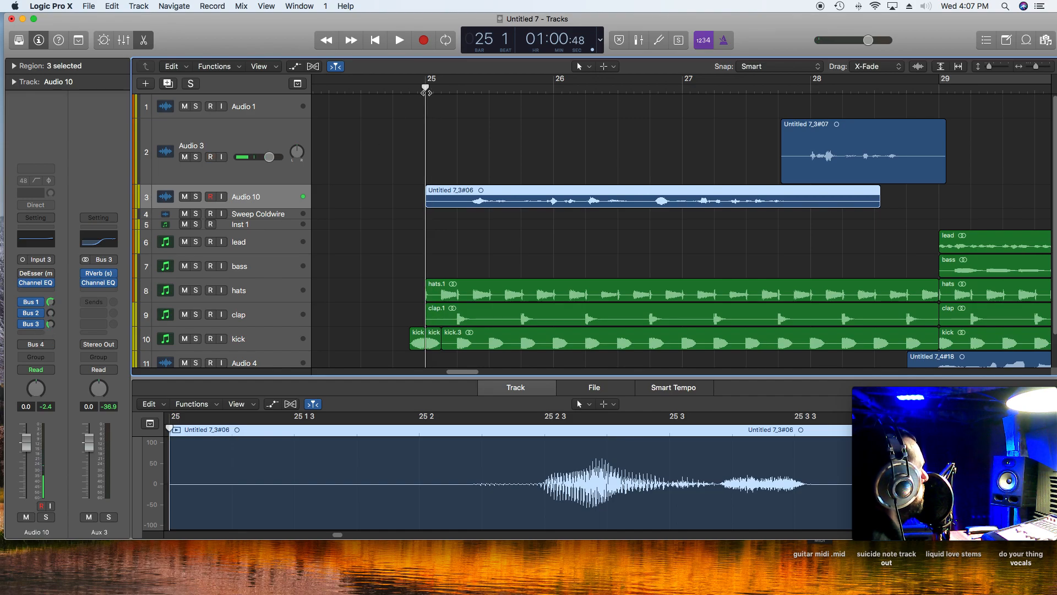
pyautogui.press('space')
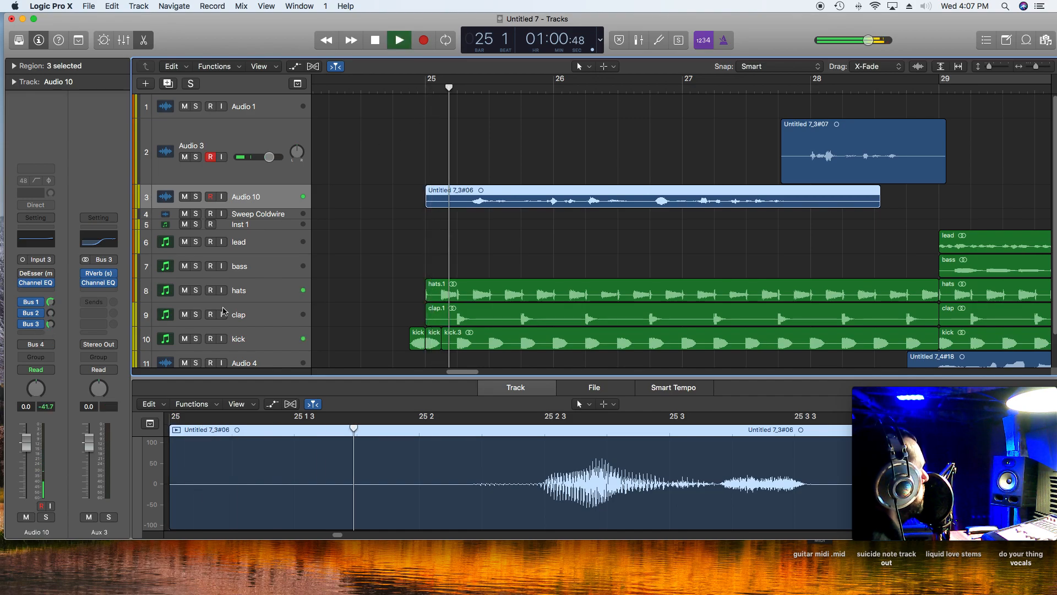
pyautogui.click(50, 313)
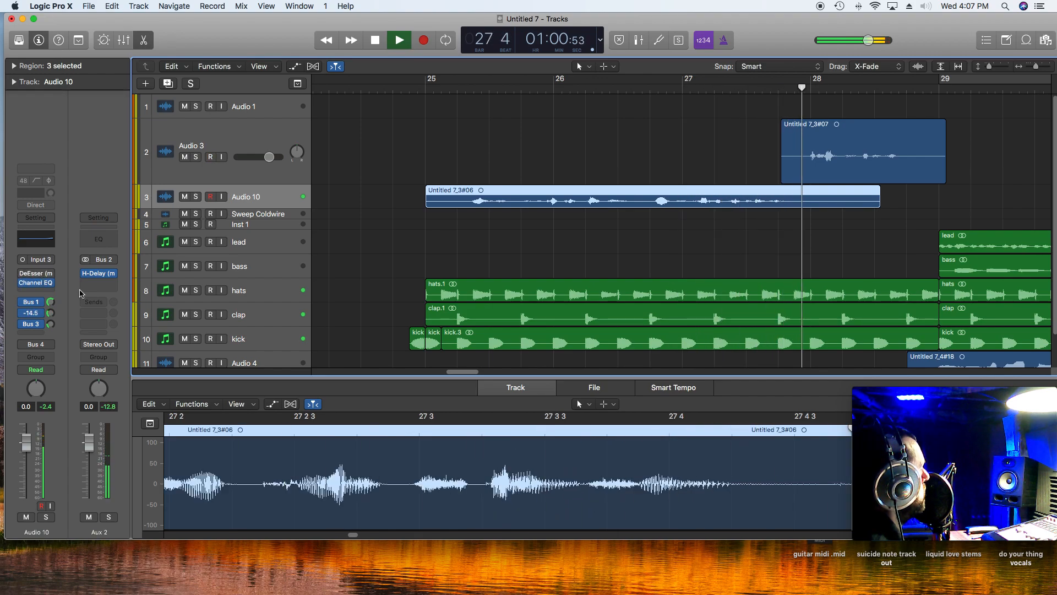
pyautogui.click(211, 157)
pyautogui.press('space')
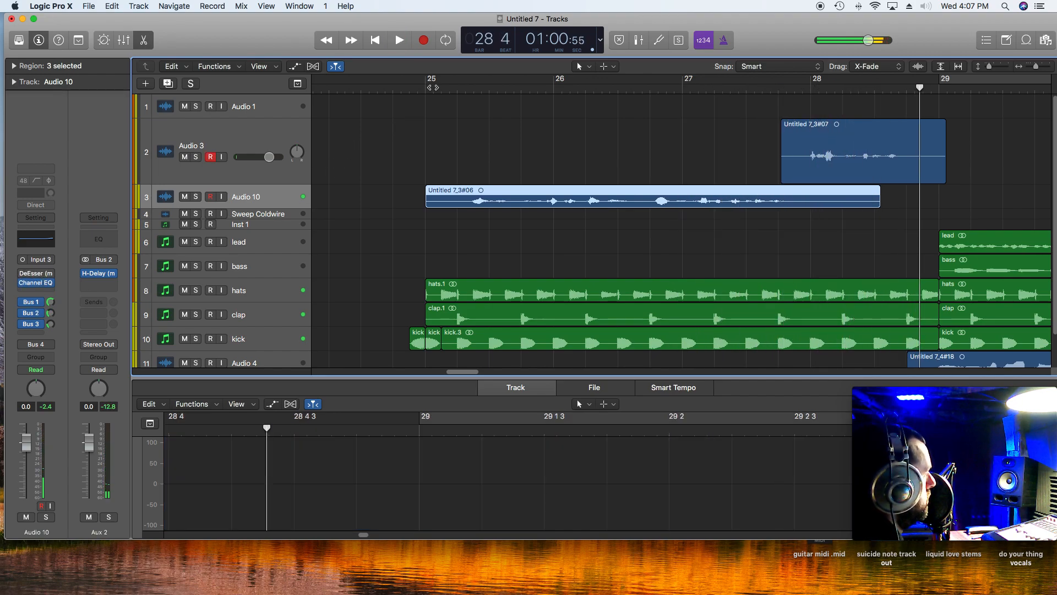
pyautogui.click(432, 88)
pyautogui.press('space')
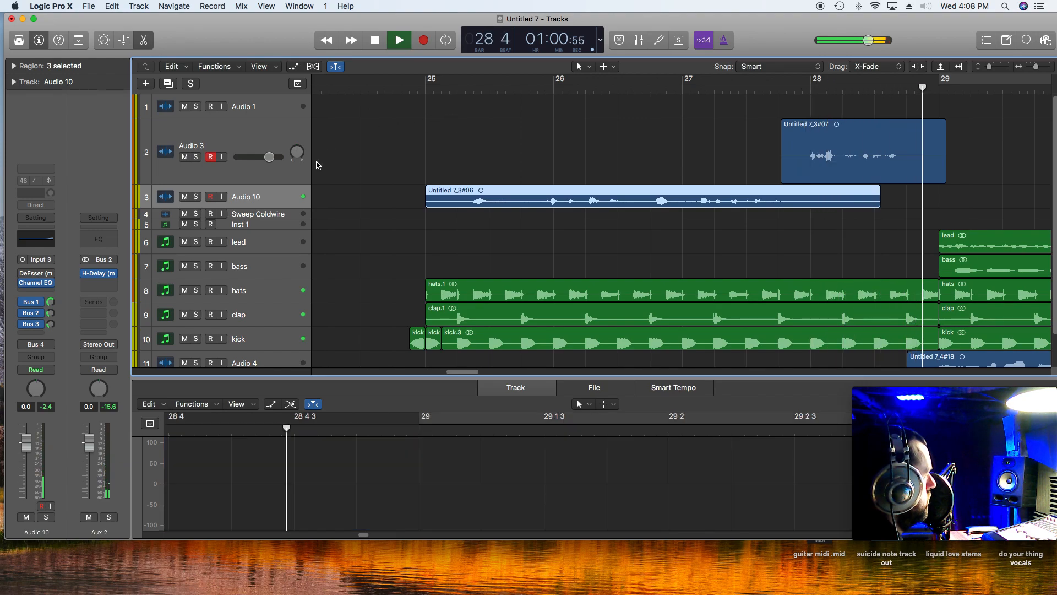
# - Listen to the arrangement from about bar 24 and again from bar 30 with the whole section in view
pyautogui.moveTo(1036, 66); pyautogui.dragTo(1029, 67)
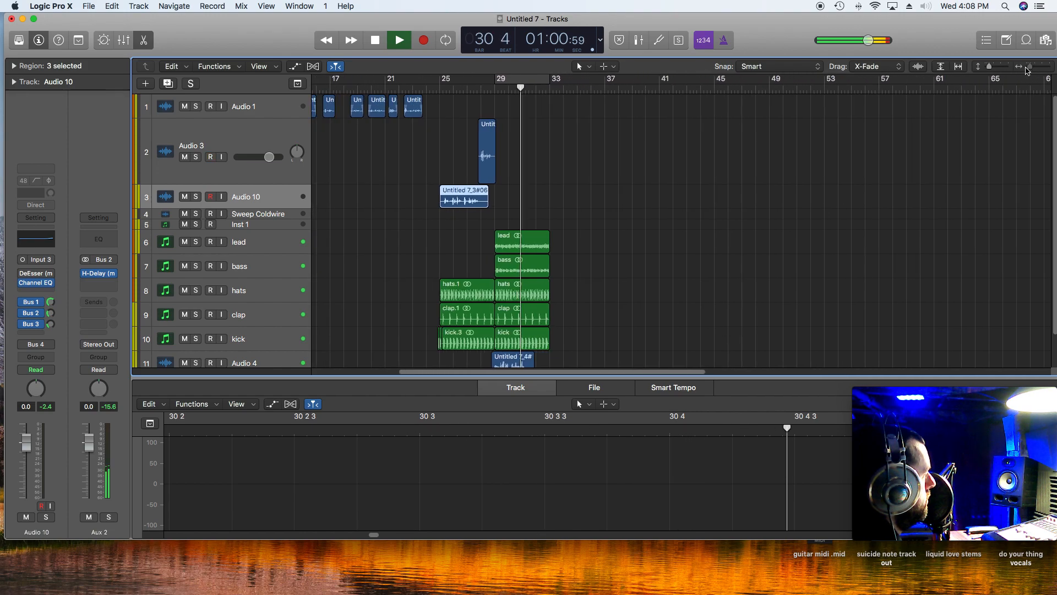
pyautogui.scroll(-1, 672, 191)
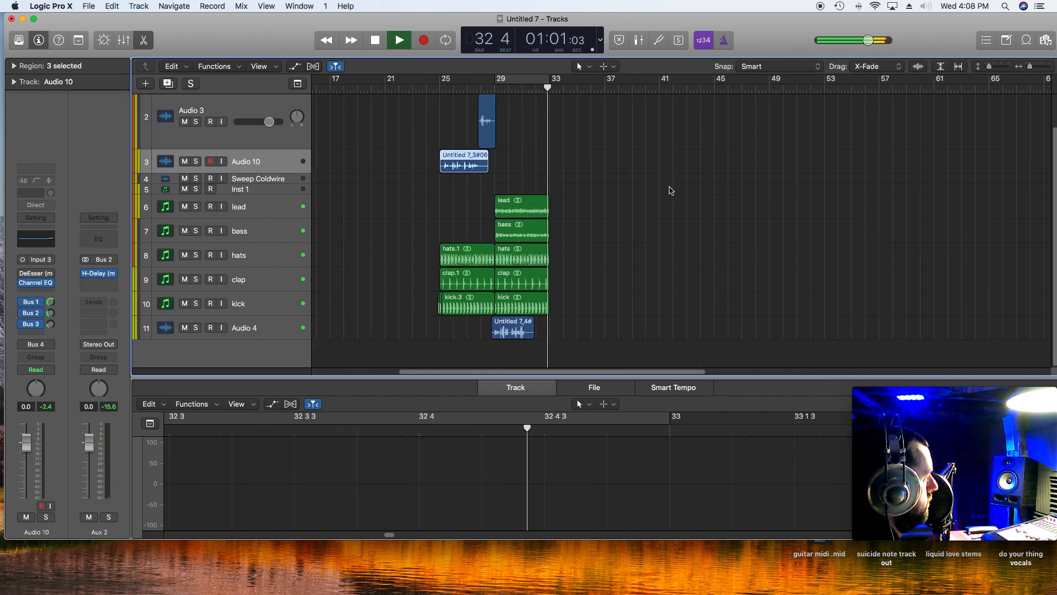
pyautogui.doubleClick(432, 93)
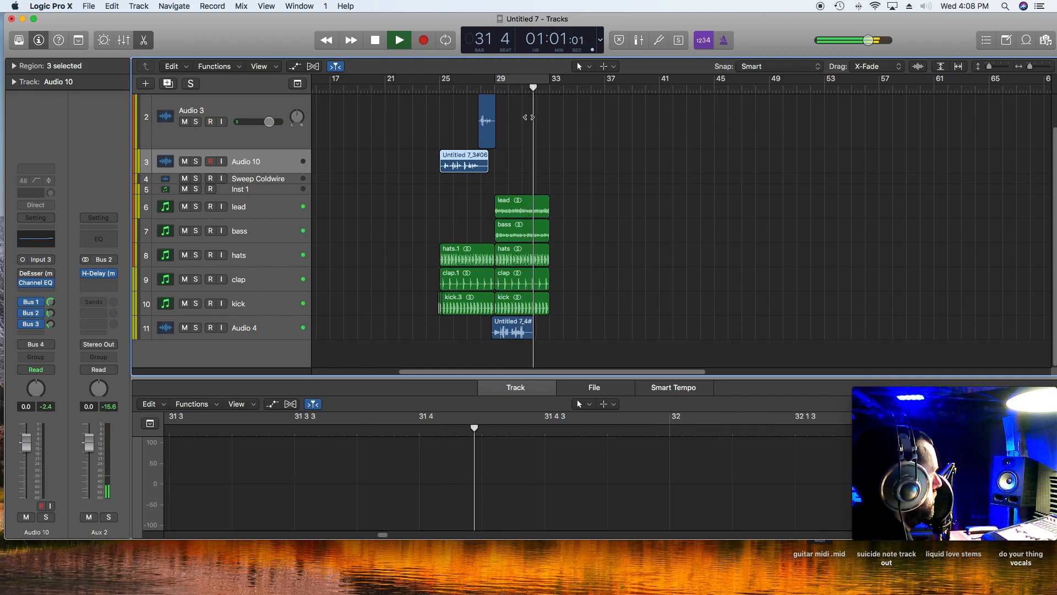
pyautogui.press('space')
pyautogui.moveTo(539, 88); pyautogui.dragTo(511, 88)
pyautogui.press('space')
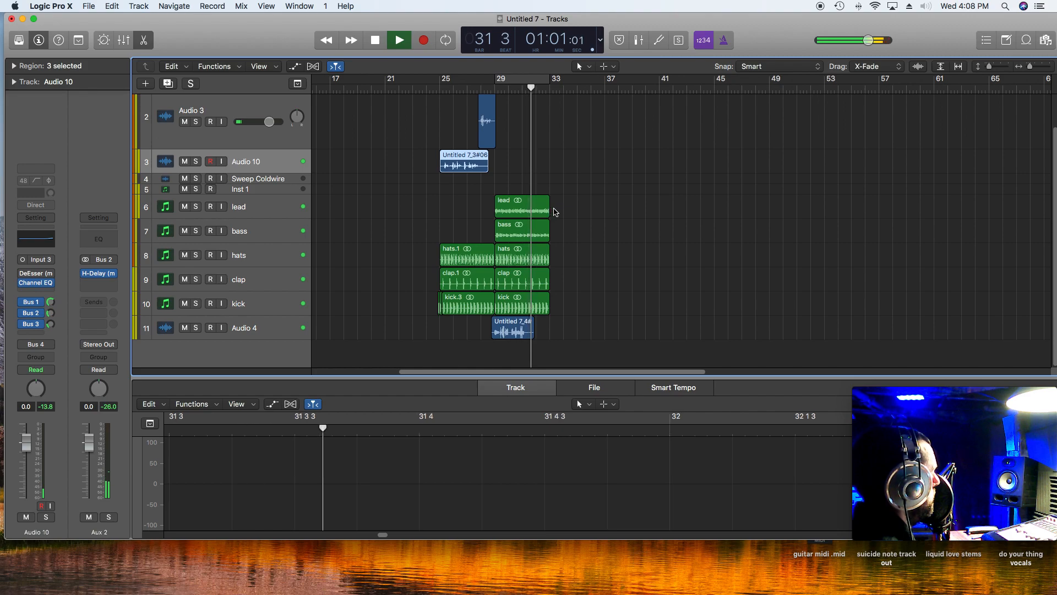
pyautogui.press('space')
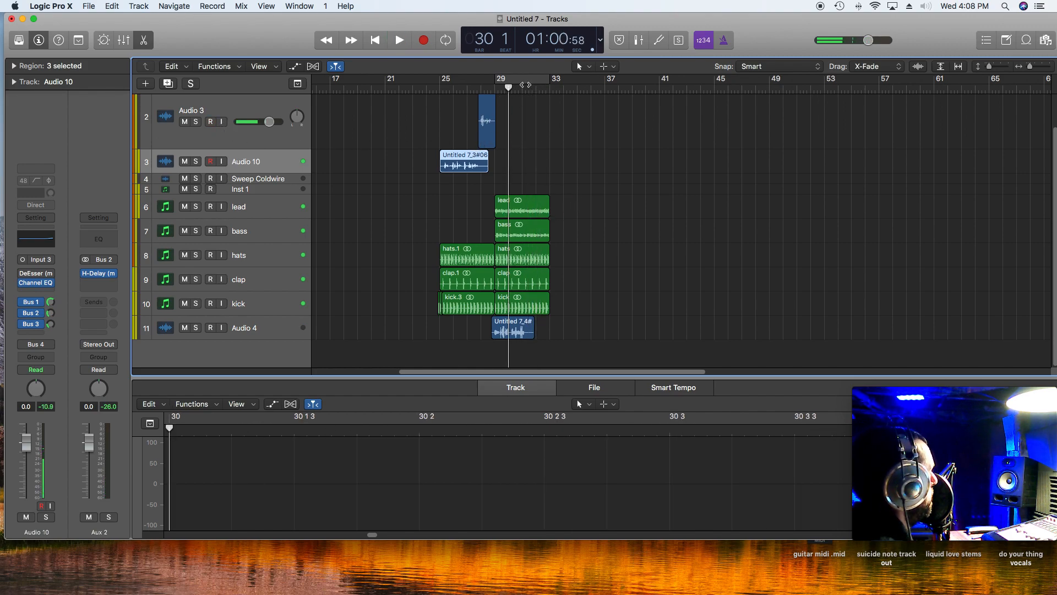
# - Record a new vocal take on Audio 3 from bar 30 to about bar 33 with the metronome off, and play it back
pyautogui.press('r')
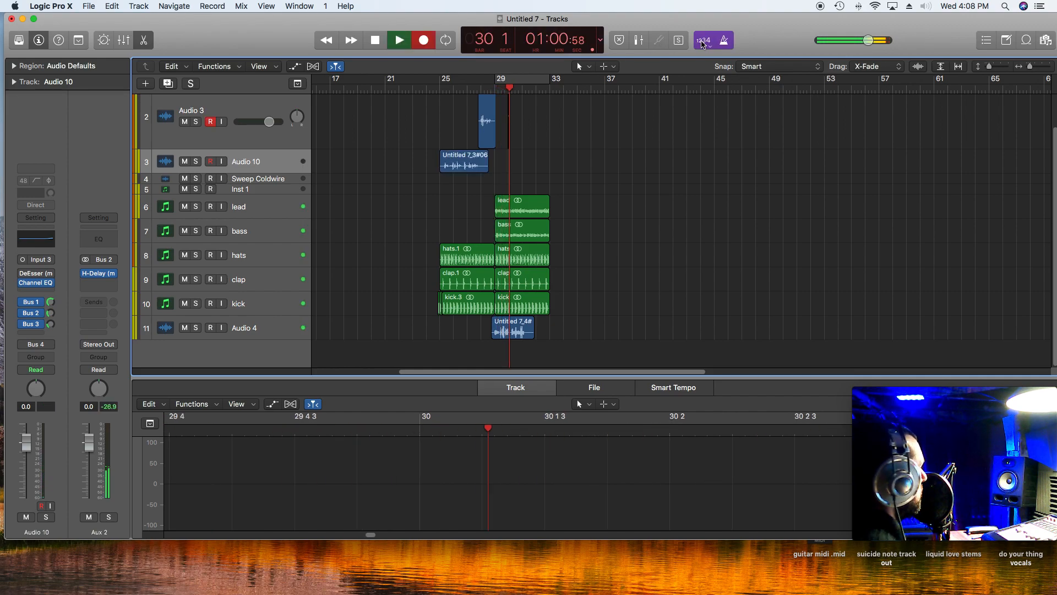
pyautogui.click(726, 41)
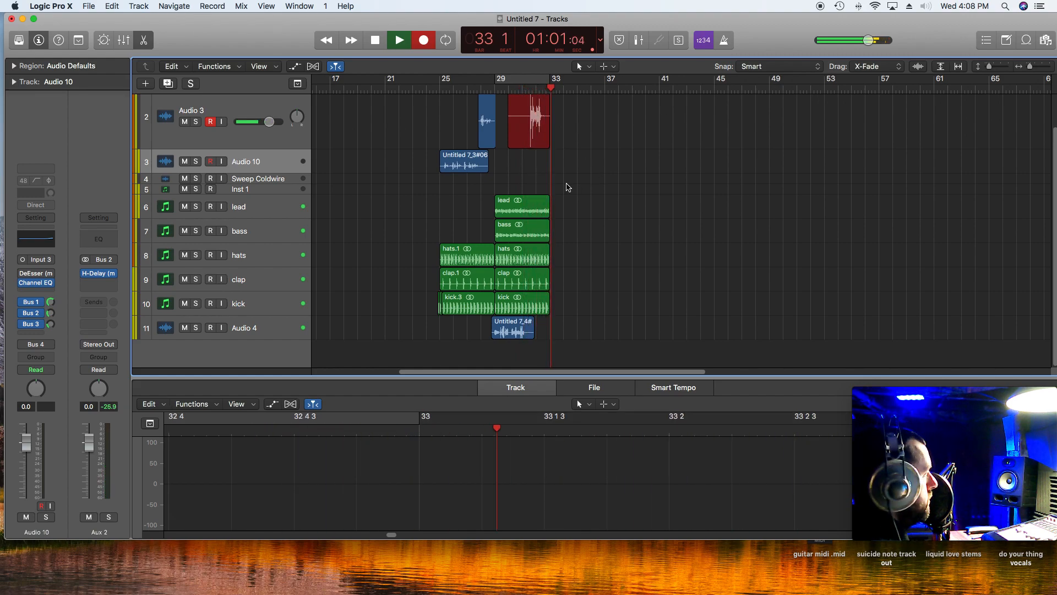
pyautogui.press('space')
pyautogui.click(511, 90)
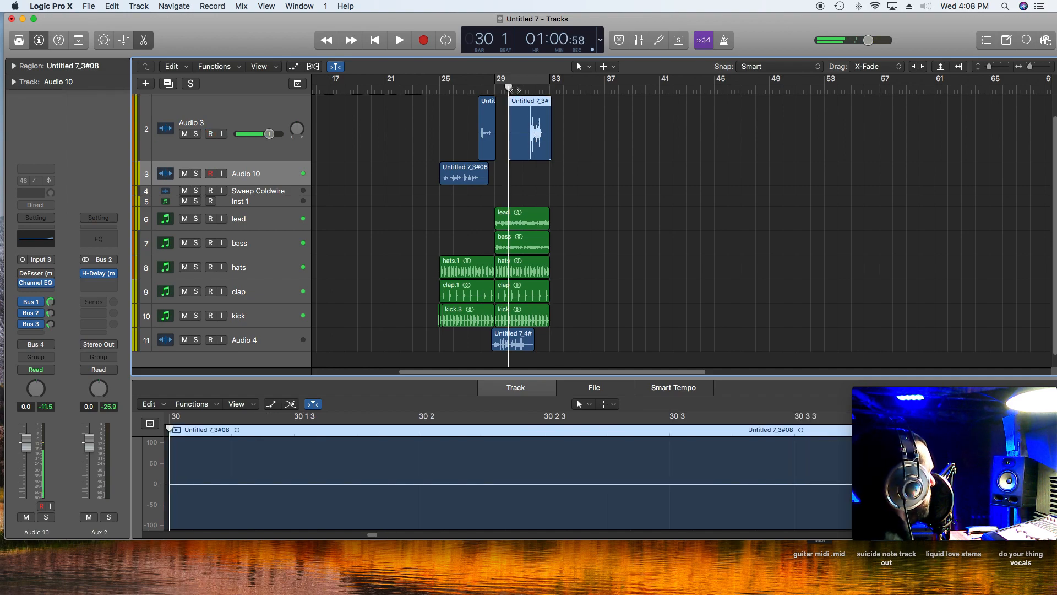
pyautogui.press('space')
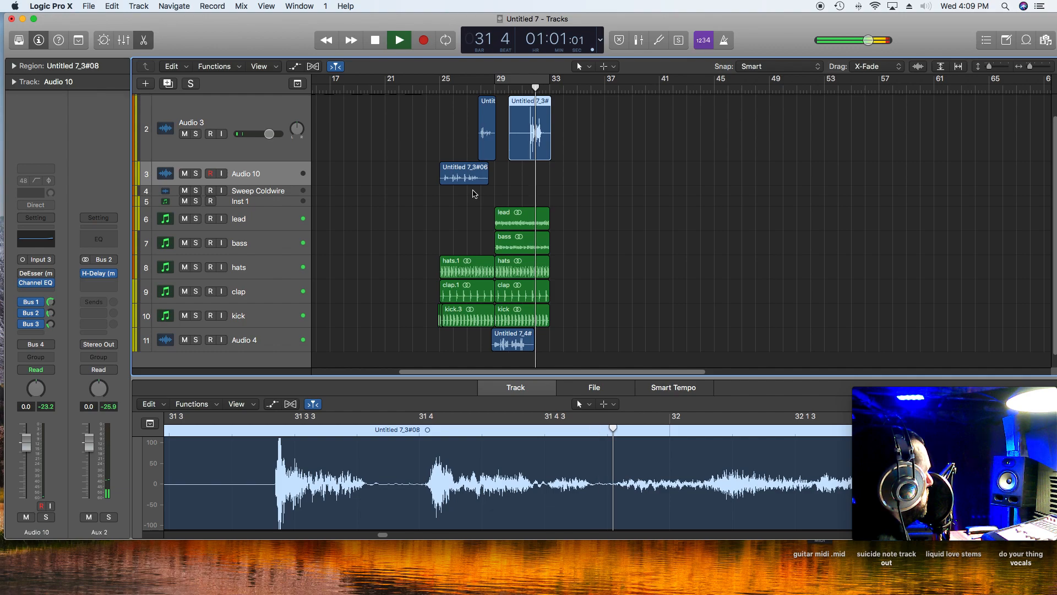
# - Set the gain of the new Audio 3 vocal take to -5.4 dB and play it back
pyautogui.press('space')
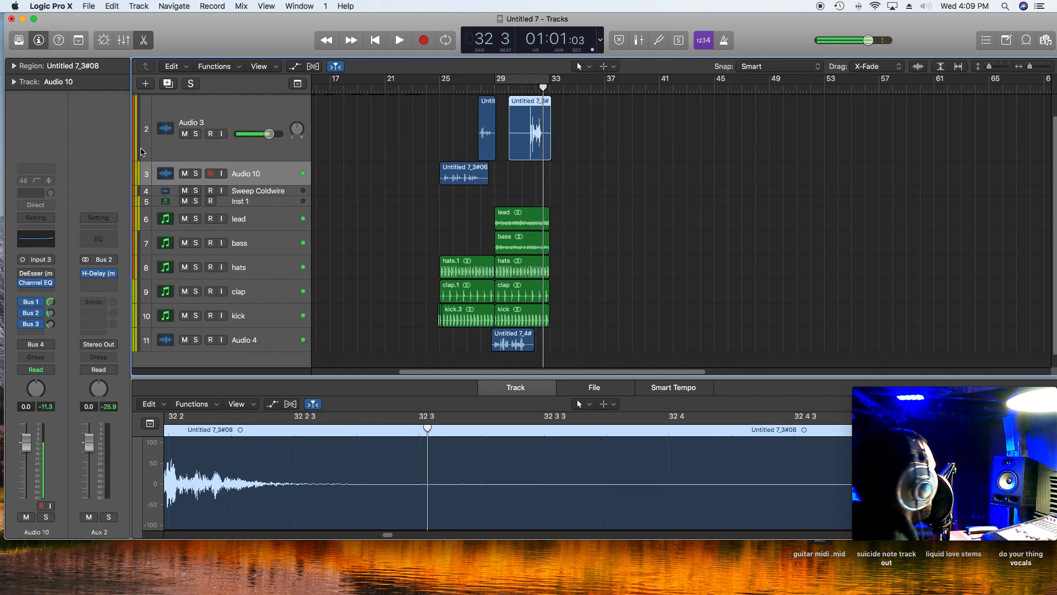
pyautogui.click(21, 82)
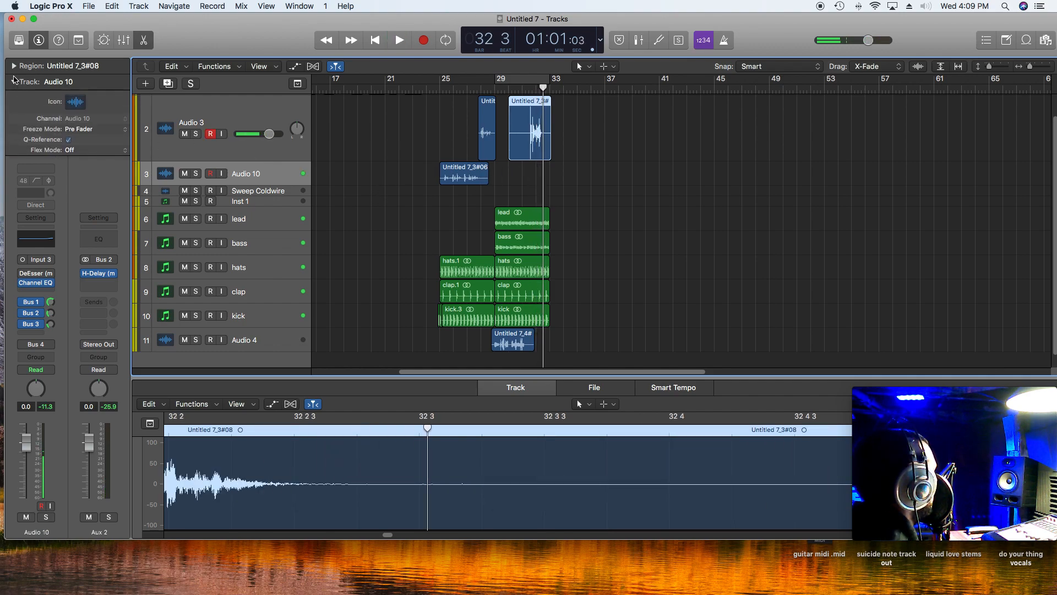
pyautogui.click(14, 66)
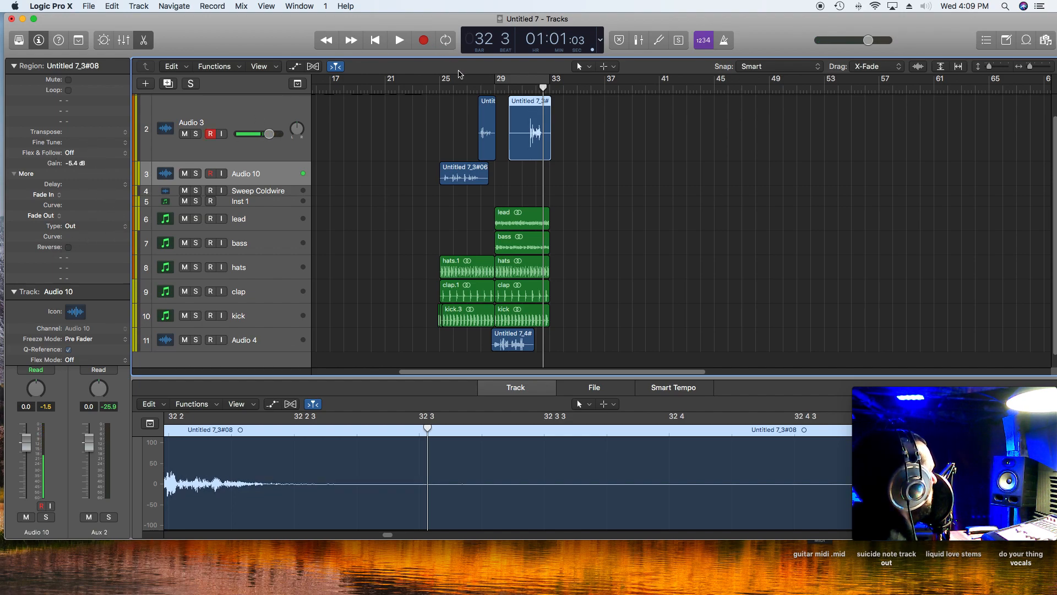
pyautogui.click(529, 85)
pyautogui.press('space')
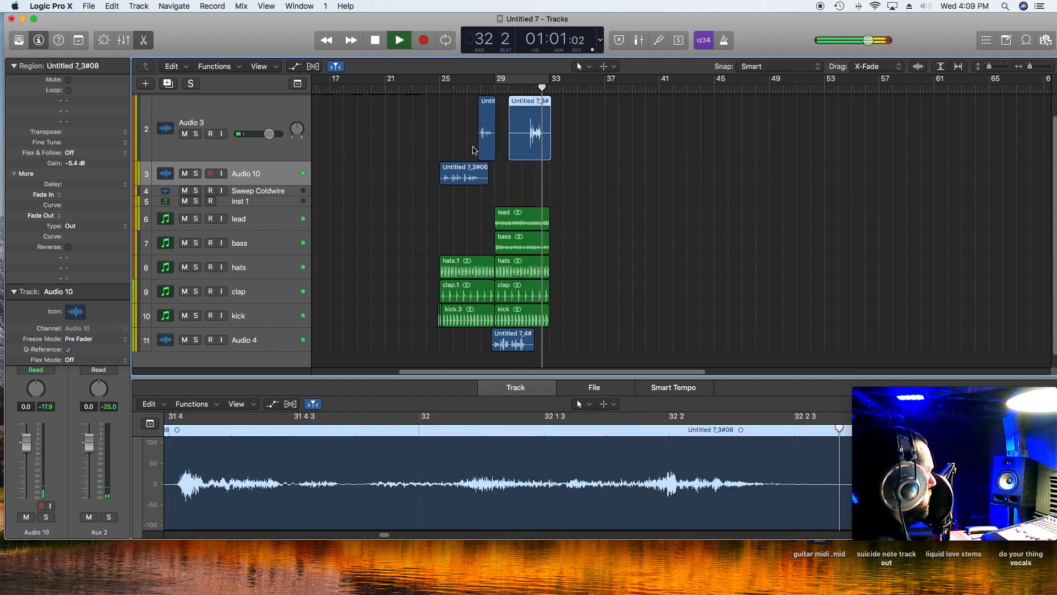
# - Trim the silence around the new Audio 3 take, starting it about midway through bar 31, and play the section's end
pyautogui.moveTo(512, 153); pyautogui.dragTo(539, 147)
pyautogui.click(522, 89)
pyautogui.press('space')
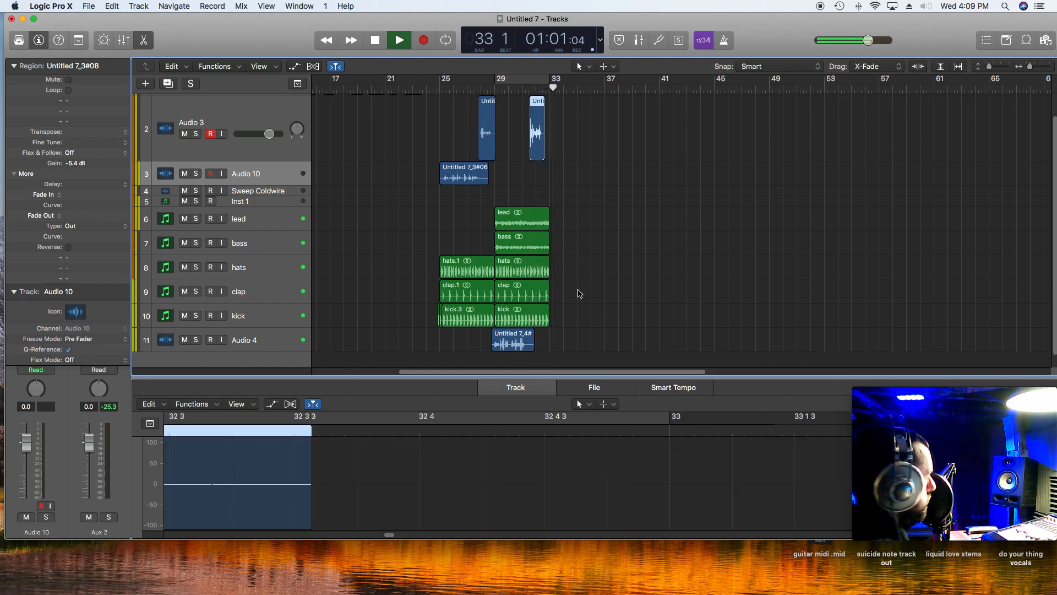
pyautogui.press('space')
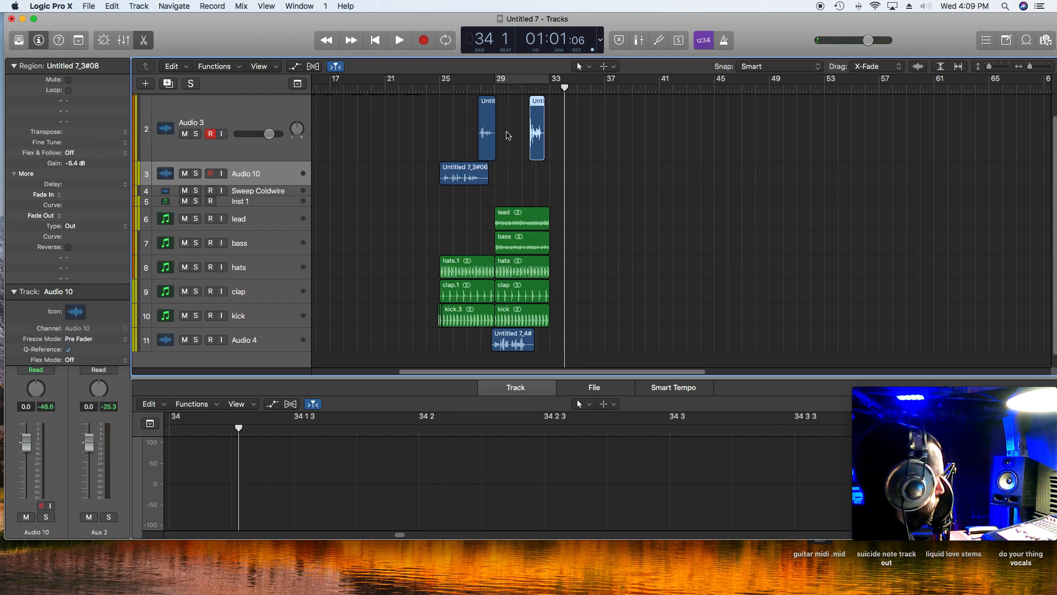
# - Listen to the section from bar 29 with the timeline magnified around bars 27 to 35
pyautogui.click(495, 93)
pyautogui.press('space')
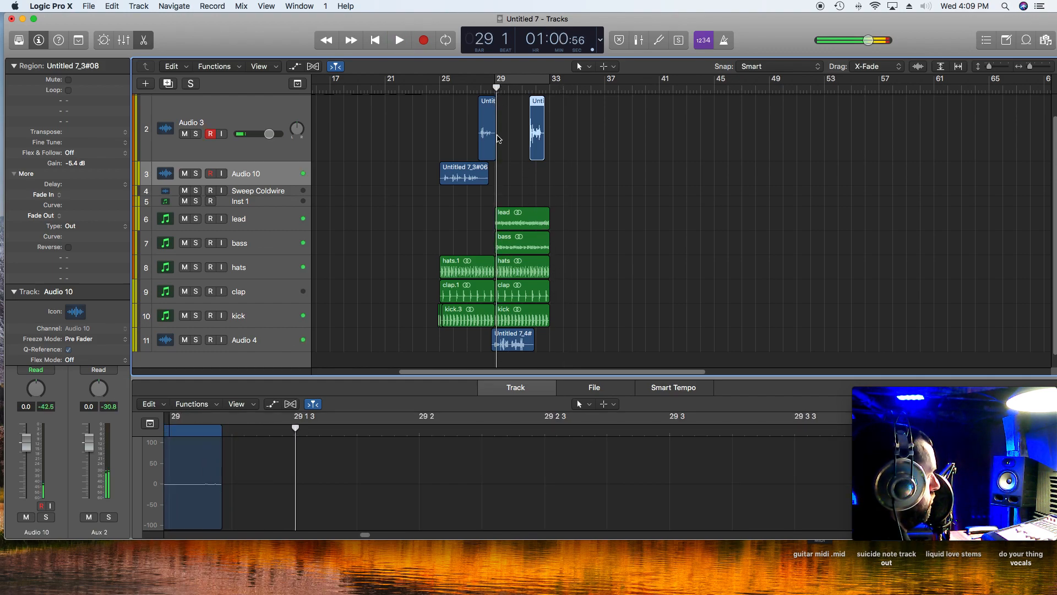
pyautogui.click(1038, 66)
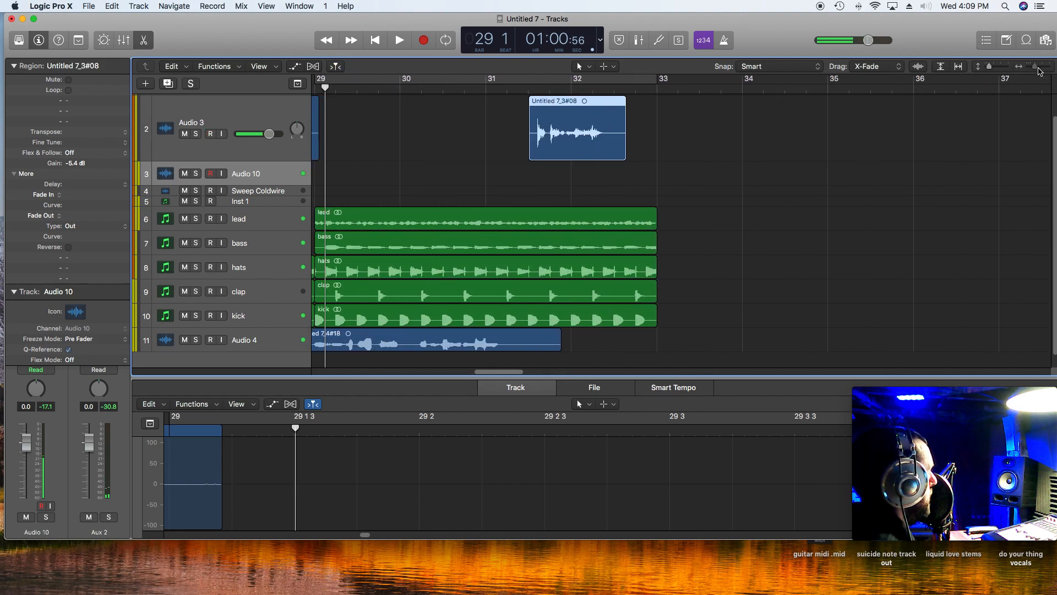
pyautogui.hscroll(-5, 506, 366)
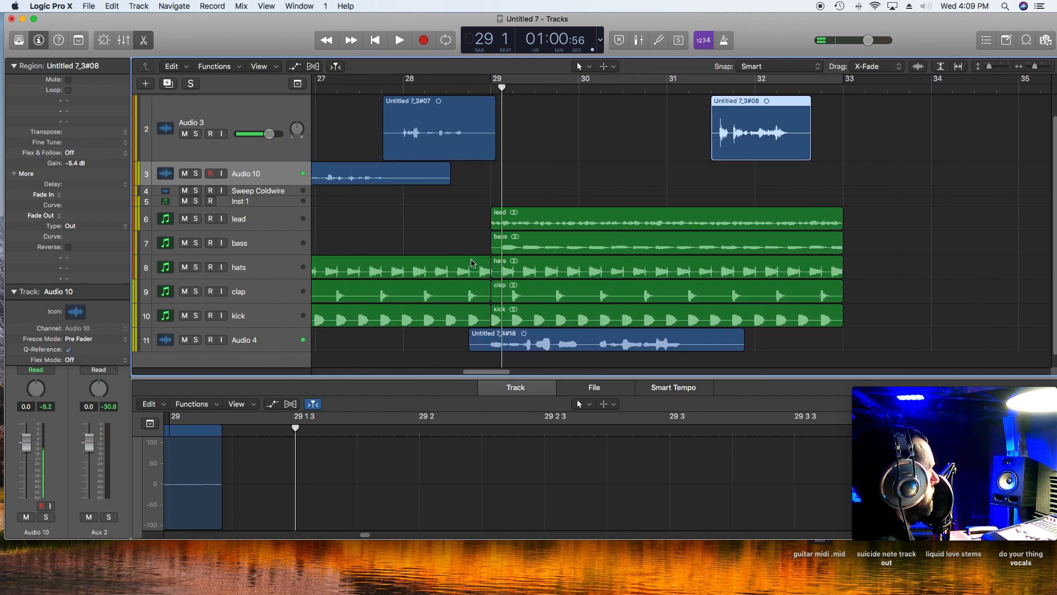
pyautogui.click(489, 88)
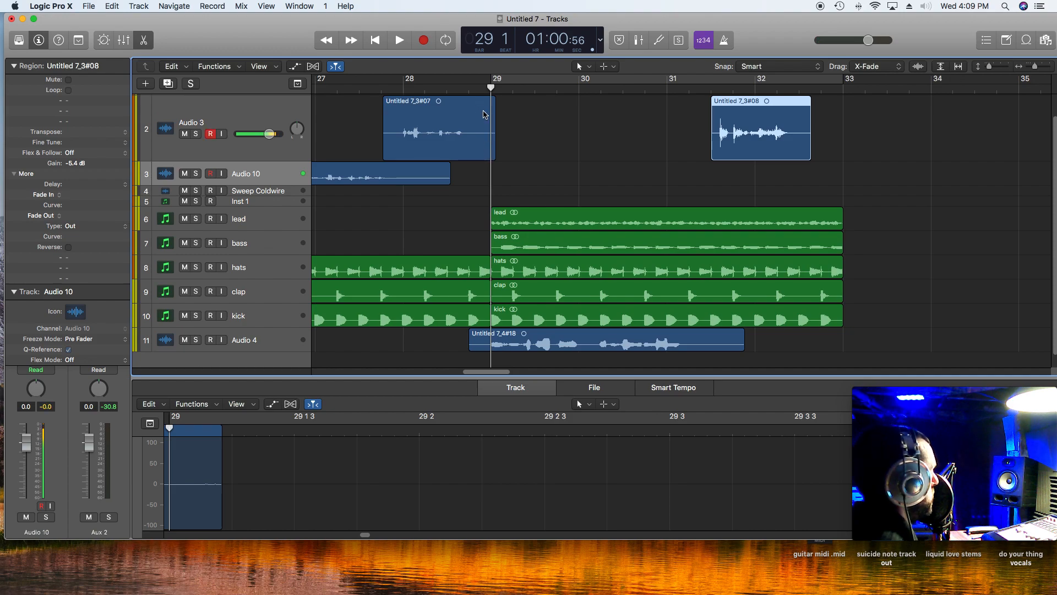
pyautogui.press('space')
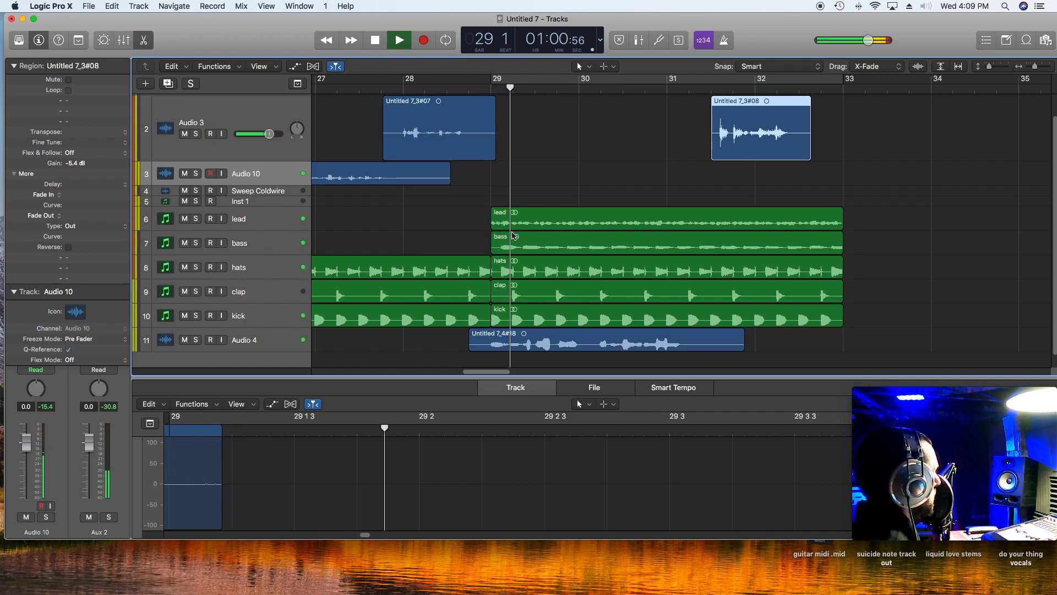
# - Play bar 29, split the lead region at bar 30 and copy its one-bar first part to bar 33
pyautogui.click(491, 89)
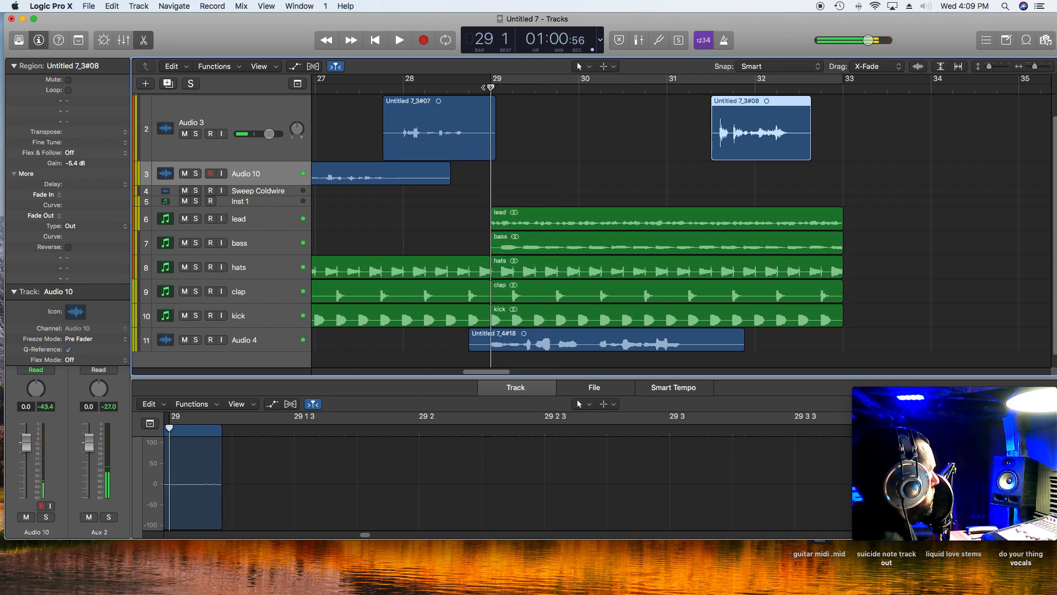
pyautogui.press('space')
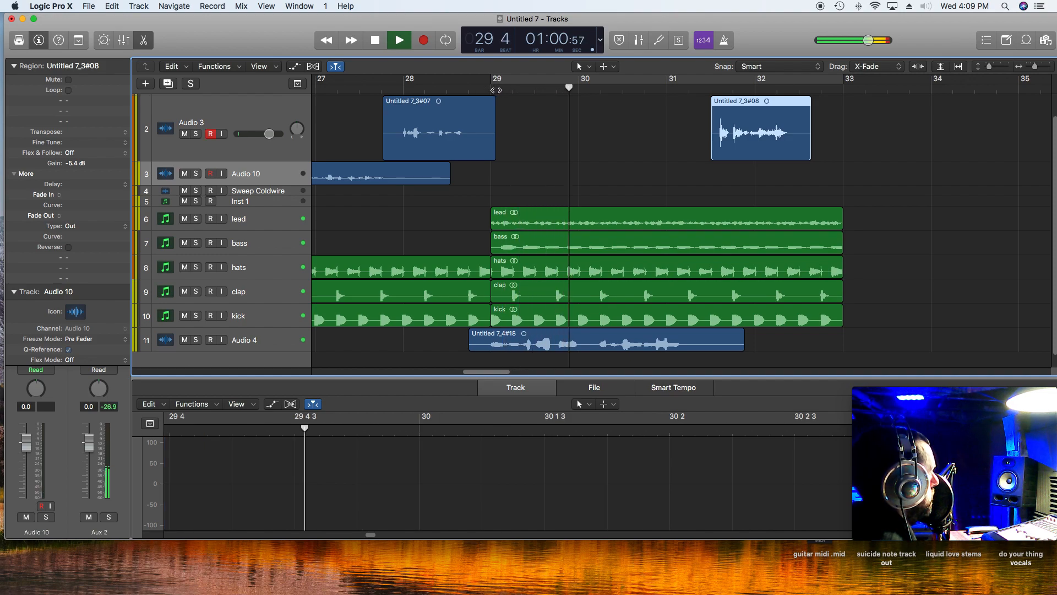
pyautogui.press('space')
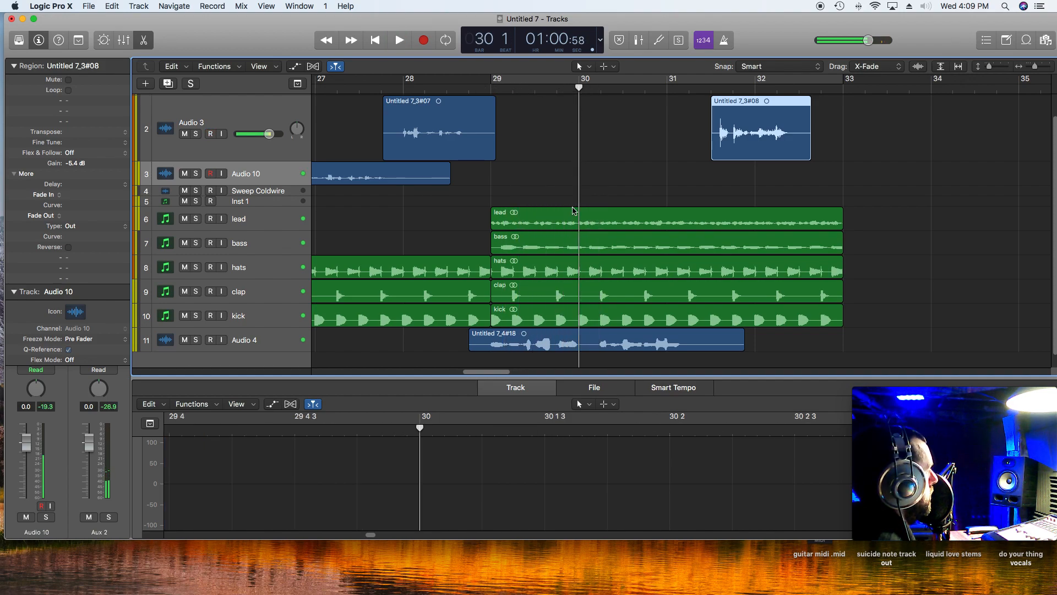
pyautogui.rightClick(583, 219)
pyautogui.click(593, 223)
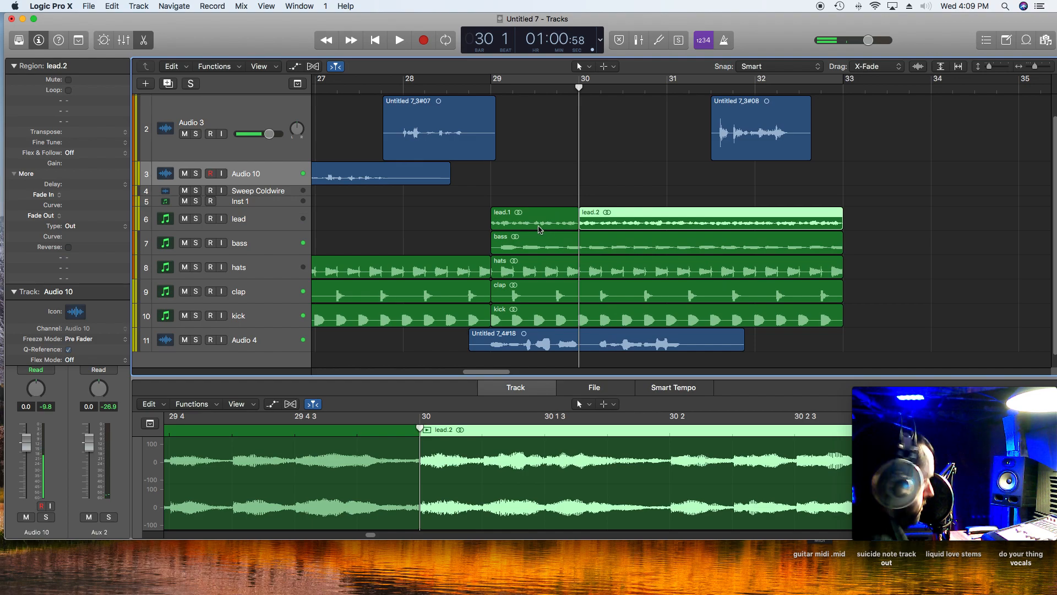
pyautogui.moveTo(539, 229); pyautogui.dragTo(891, 229)
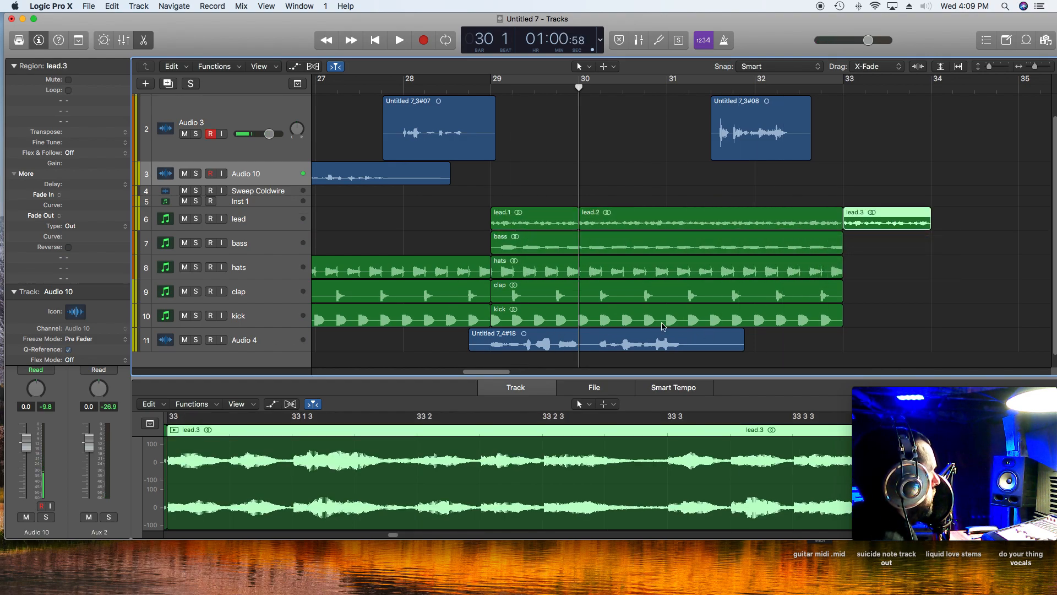
# - Split the kick region at bar 32 beat 4, copy the one-beat piece to bar 33, and play the ending
pyautogui.click(821, 90)
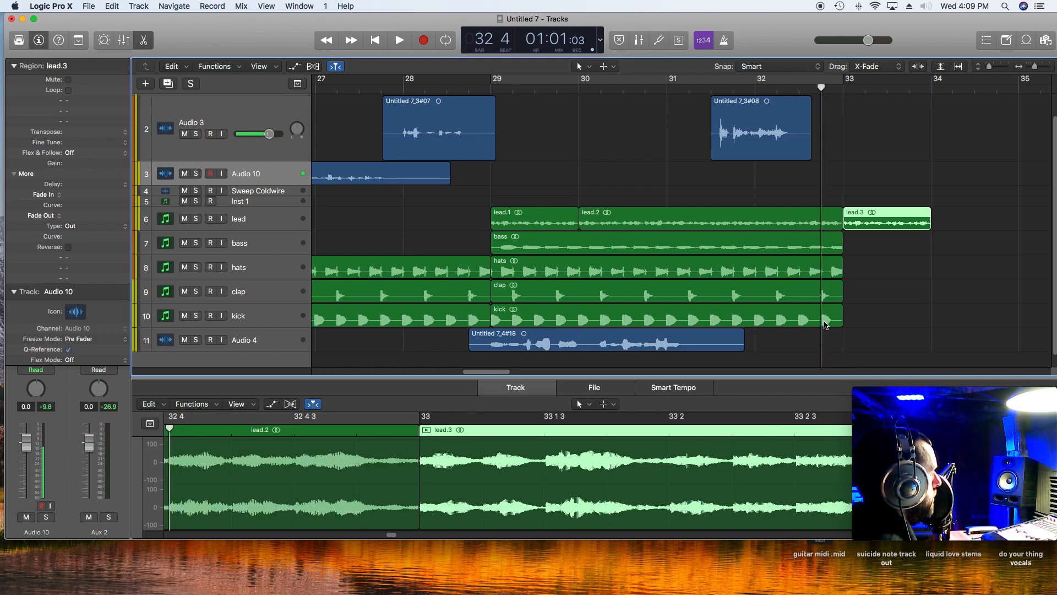
pyautogui.rightClick(826, 324)
pyautogui.click(862, 324)
pyautogui.moveTo(832, 322); pyautogui.dragTo(855, 320)
pyautogui.press('space')
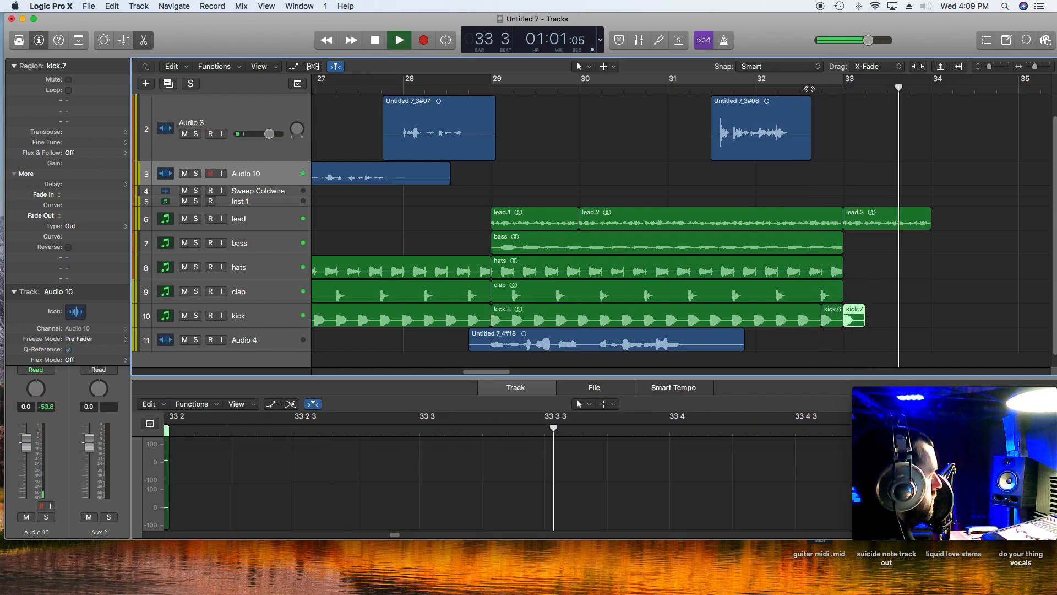
pyautogui.press('space')
# - Shorten the copied lead region to end at bar 33 beat 4 and listen to the ending twice
pyautogui.moveTo(928, 226); pyautogui.dragTo(908, 226)
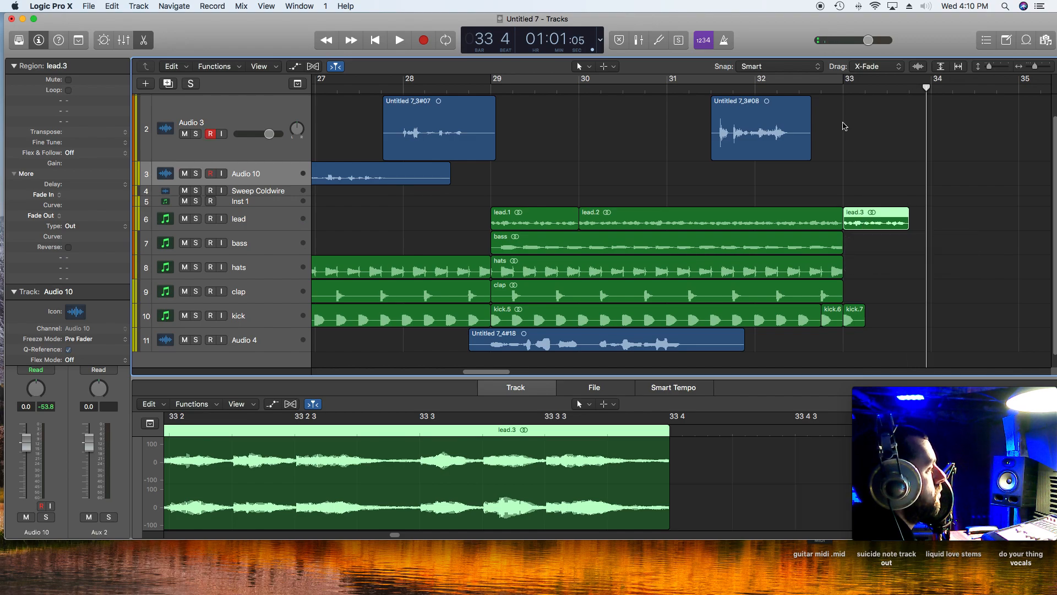
pyautogui.click(831, 85)
pyautogui.press('space')
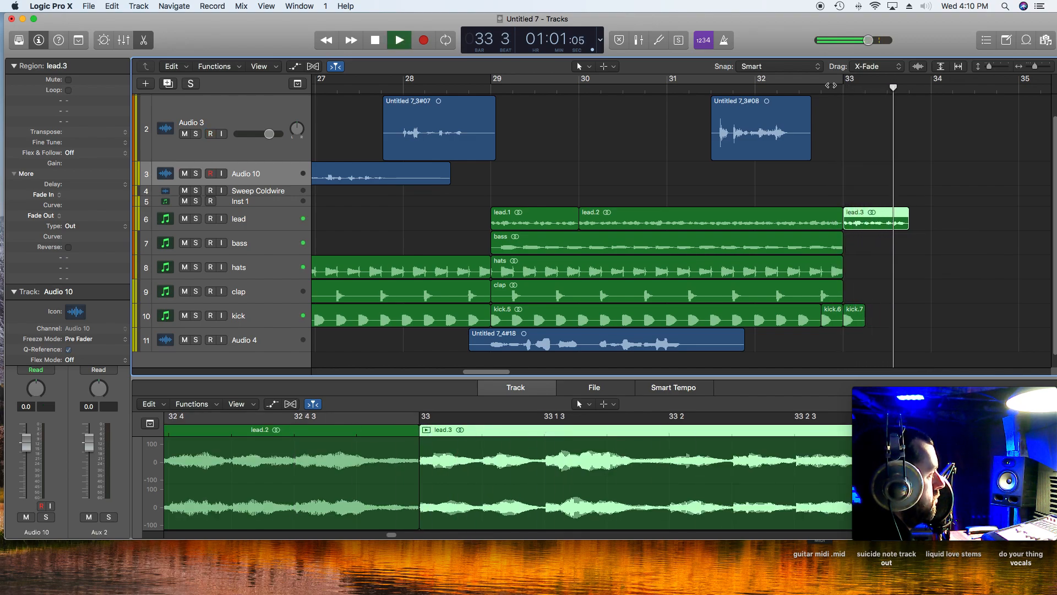
pyautogui.press('space')
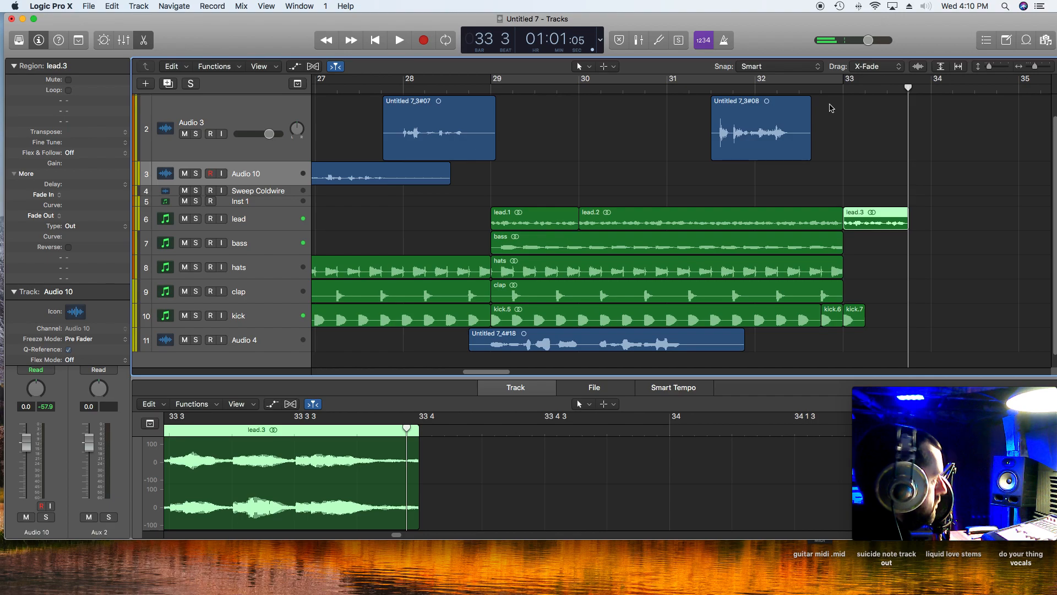
pyautogui.click(818, 88)
pyautogui.press('space')
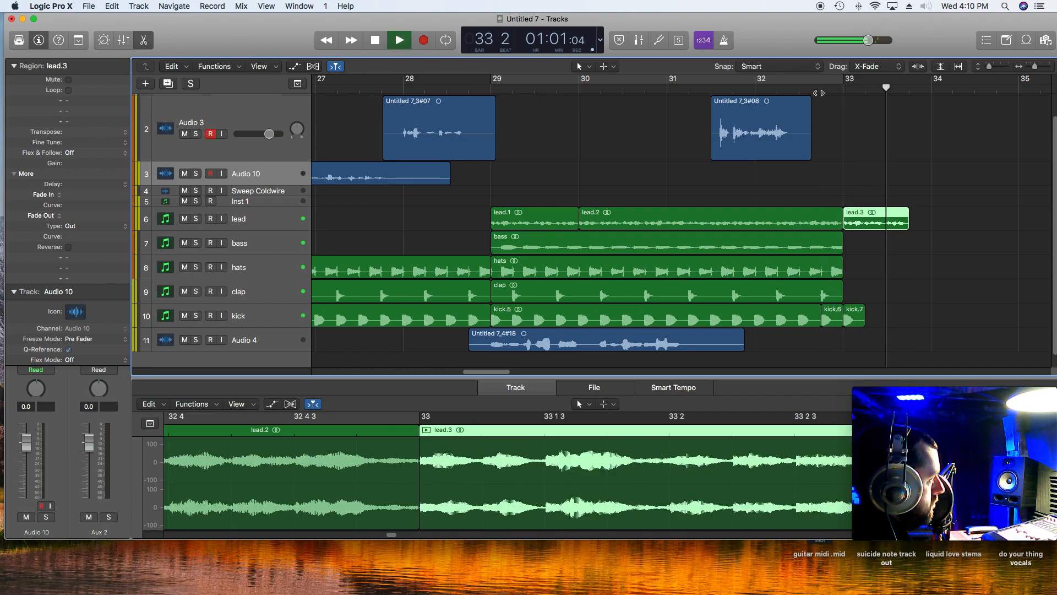
pyautogui.press('space')
# - Trim the copied lead region to end just after bar 33 beat 3 and play the ending
pyautogui.moveTo(1033, 67); pyautogui.dragTo(1039, 67)
pyautogui.moveTo(975, 229); pyautogui.dragTo(895, 227)
pyautogui.click(667, 82)
pyautogui.click(667, 83)
pyautogui.press('space')
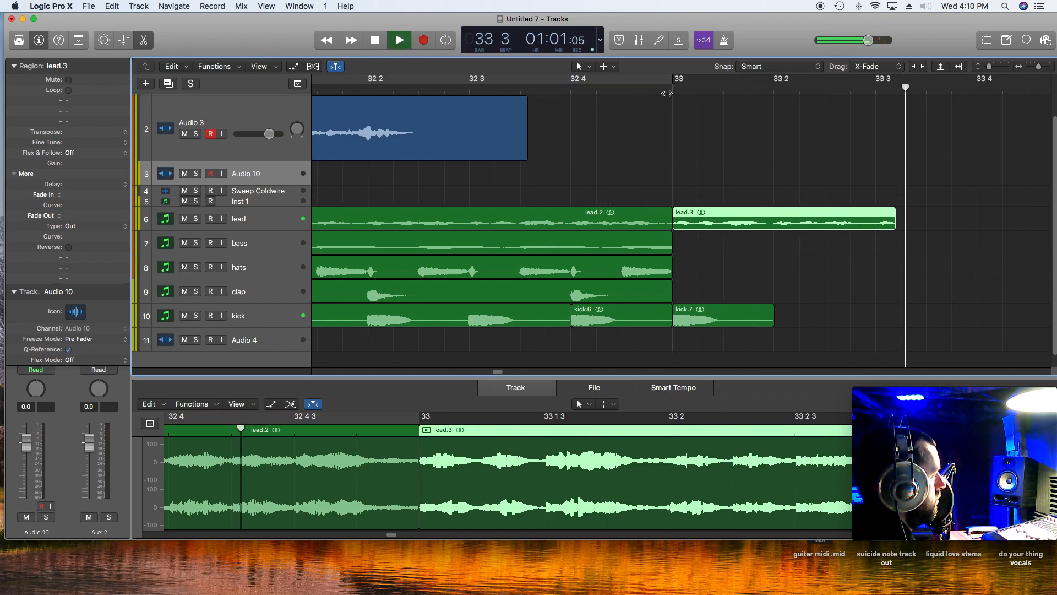
pyautogui.press('space')
# - Add a fade-out of 75 to the end of the copied lead region with the Fade tool and listen
pyautogui.moveTo(508, 373); pyautogui.dragTo(503, 373)
pyautogui.press('t')
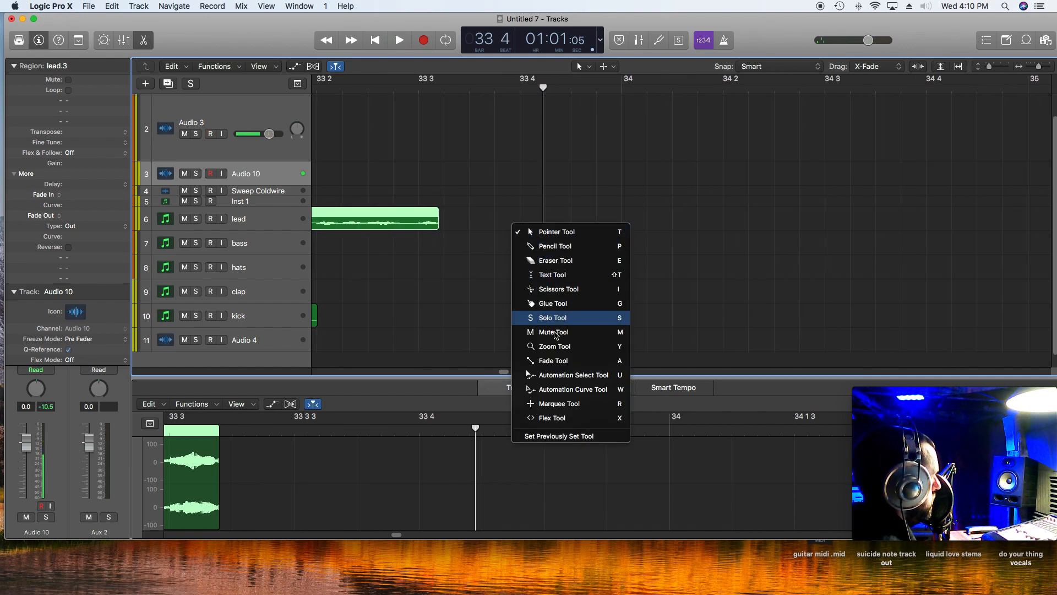
pyautogui.click(562, 361)
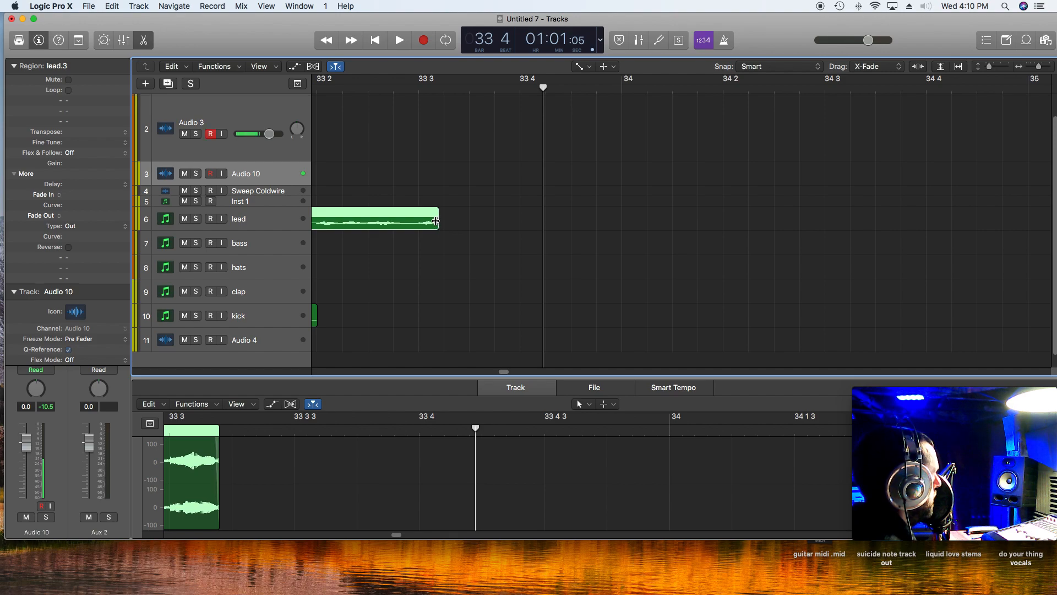
pyautogui.moveTo(424, 232); pyautogui.dragTo(423, 221)
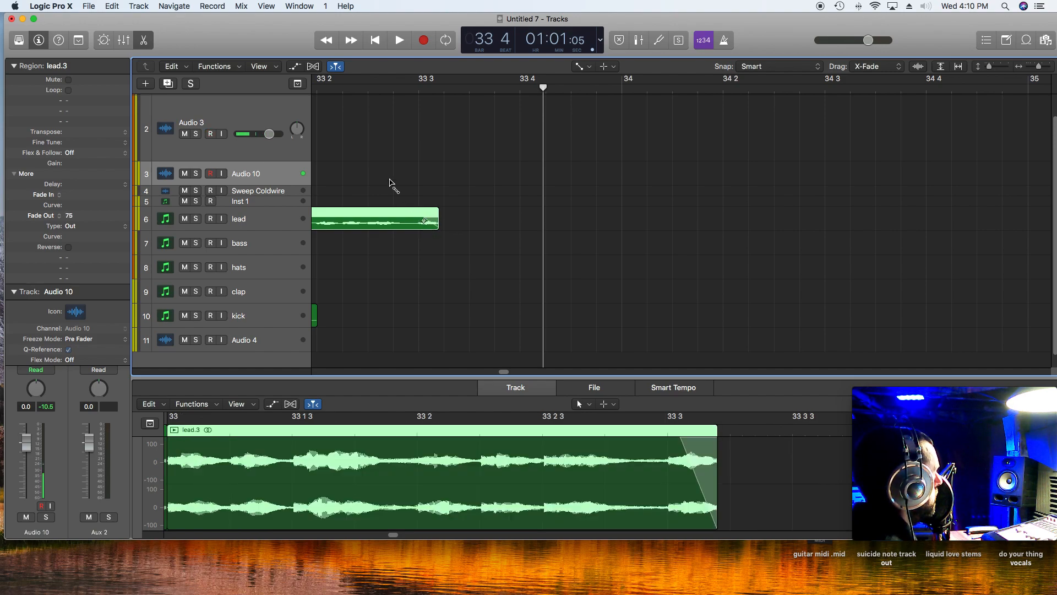
pyautogui.doubleClick(325, 89)
pyautogui.press('space')
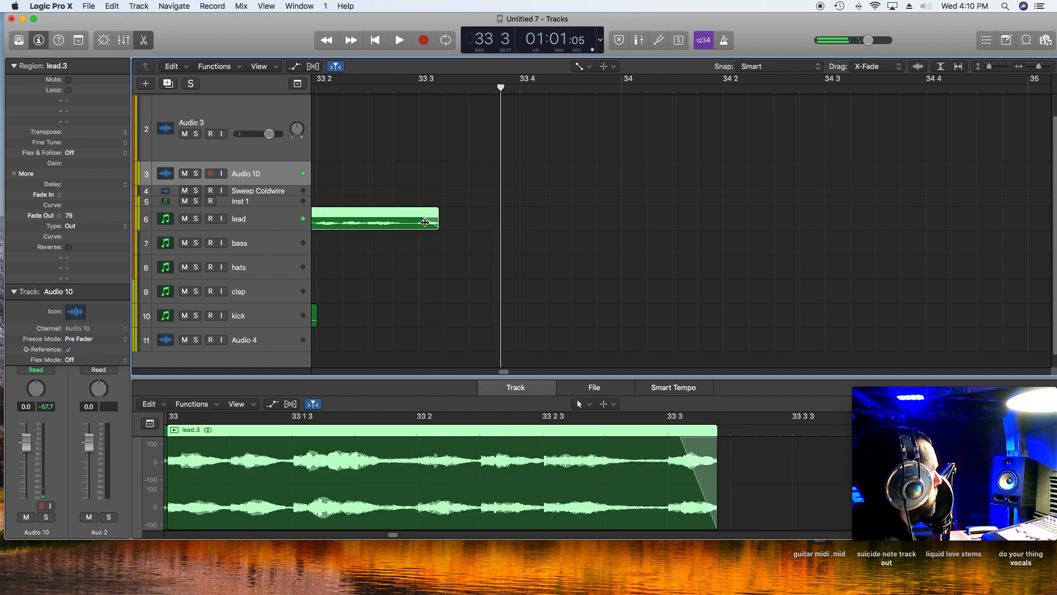
# - Change the copied lead region's fade-out to Slow Down, restore the Pointer tool, and play the ending from bar 32
pyautogui.press('t')
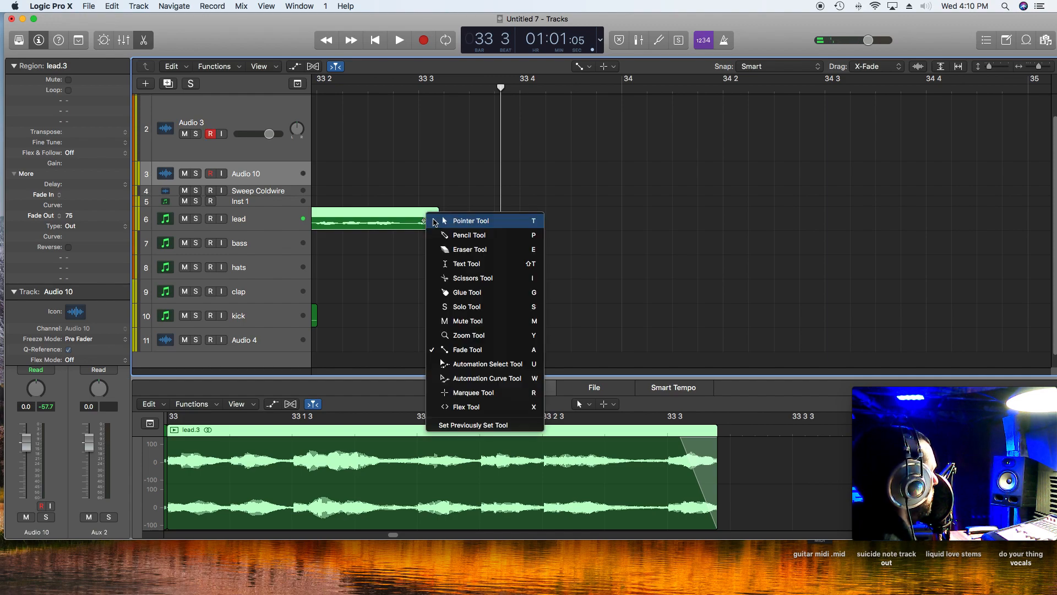
pyautogui.click(448, 196)
pyautogui.rightClick(431, 220)
pyautogui.click(446, 227)
pyautogui.doubleClick(402, 94)
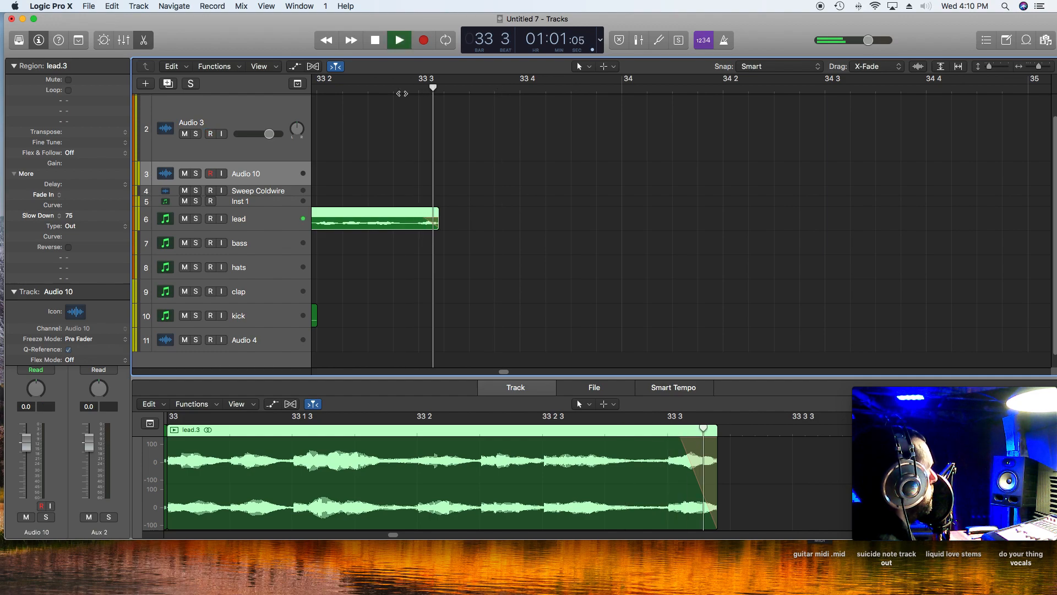
pyautogui.press('space')
pyautogui.click(327, 40)
pyautogui.click(328, 41)
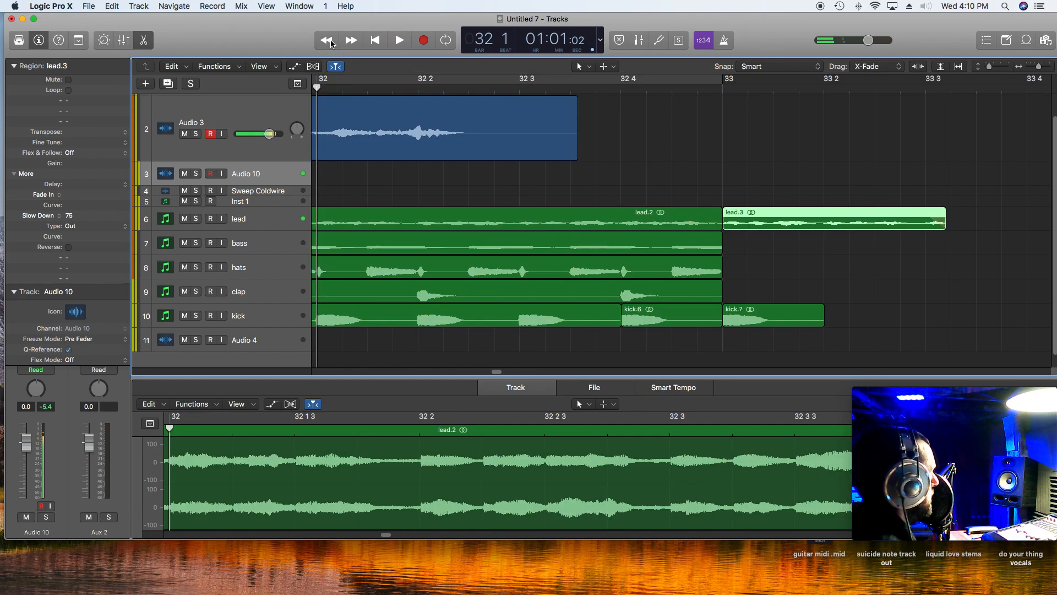
pyautogui.press('space')
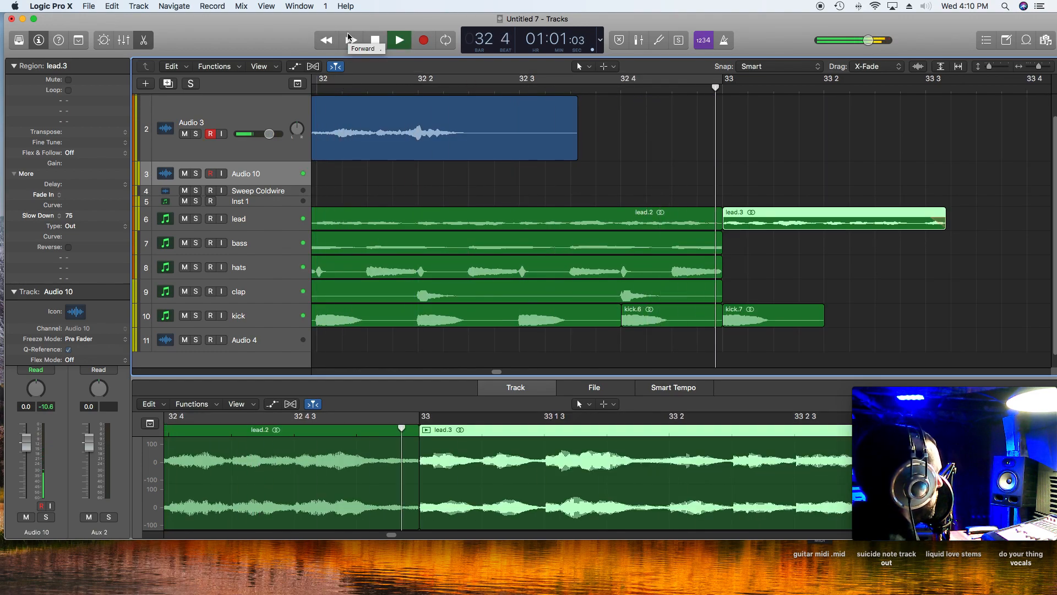
pyautogui.press('space')
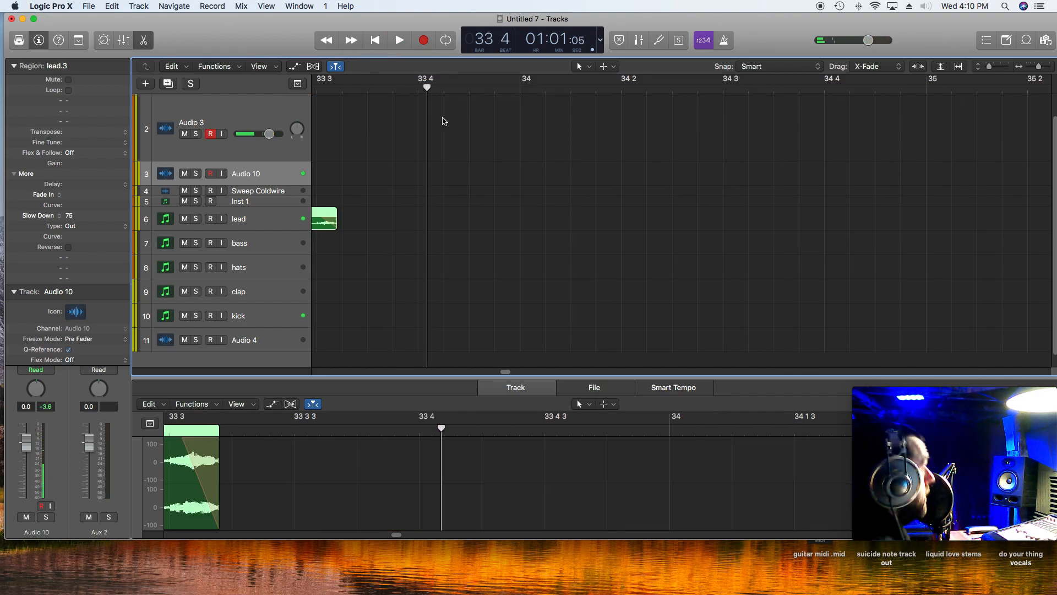
# - Play the whole section from just before bar 25 with all its regions in view
pyautogui.press('t')
pyautogui.press('t')
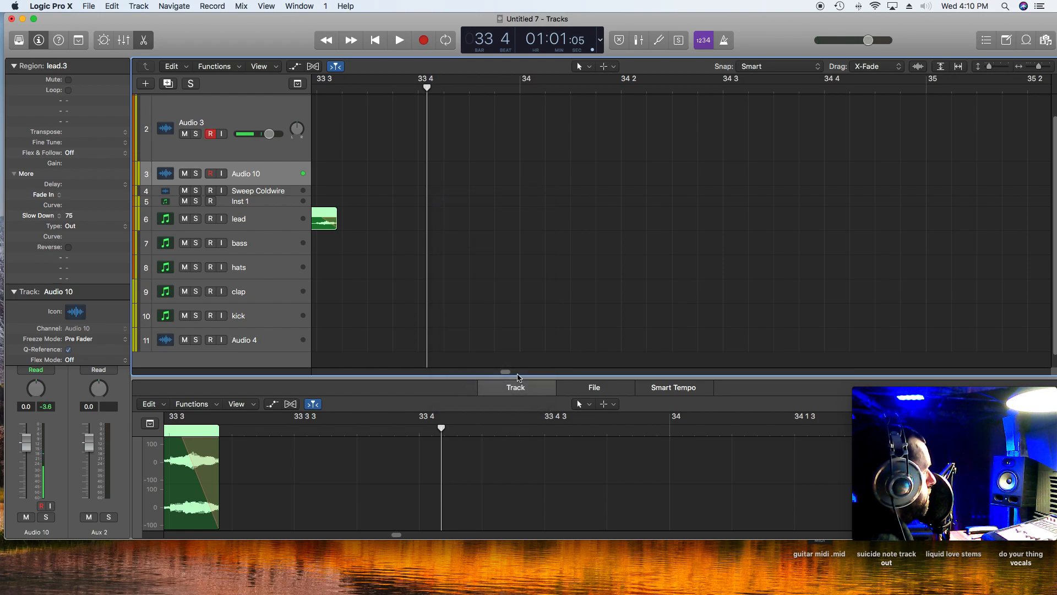
pyautogui.moveTo(508, 373); pyautogui.dragTo(496, 376)
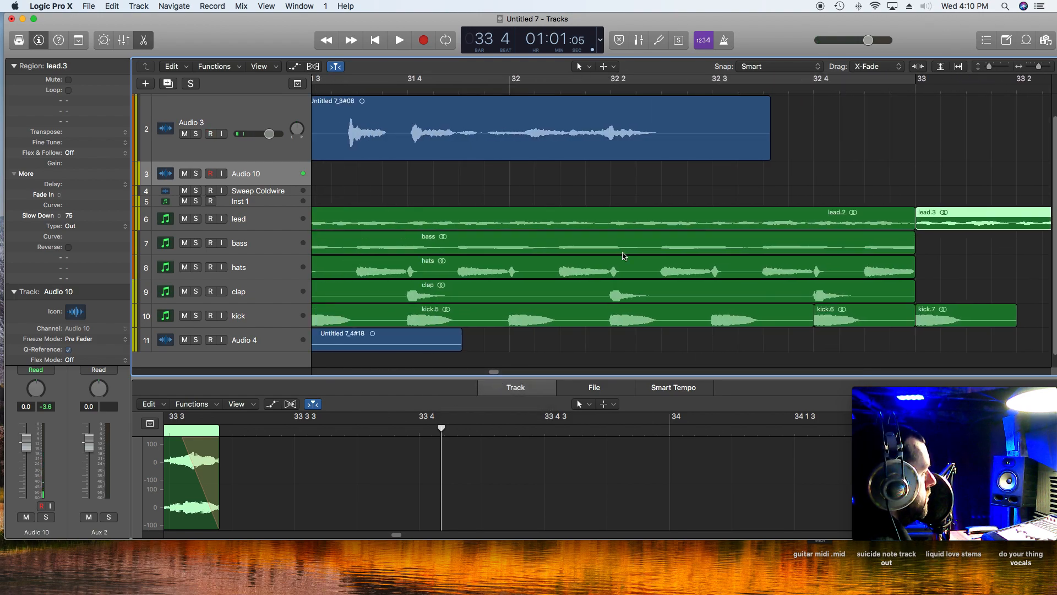
pyautogui.moveTo(1039, 66); pyautogui.dragTo(1031, 65)
pyautogui.doubleClick(322, 87)
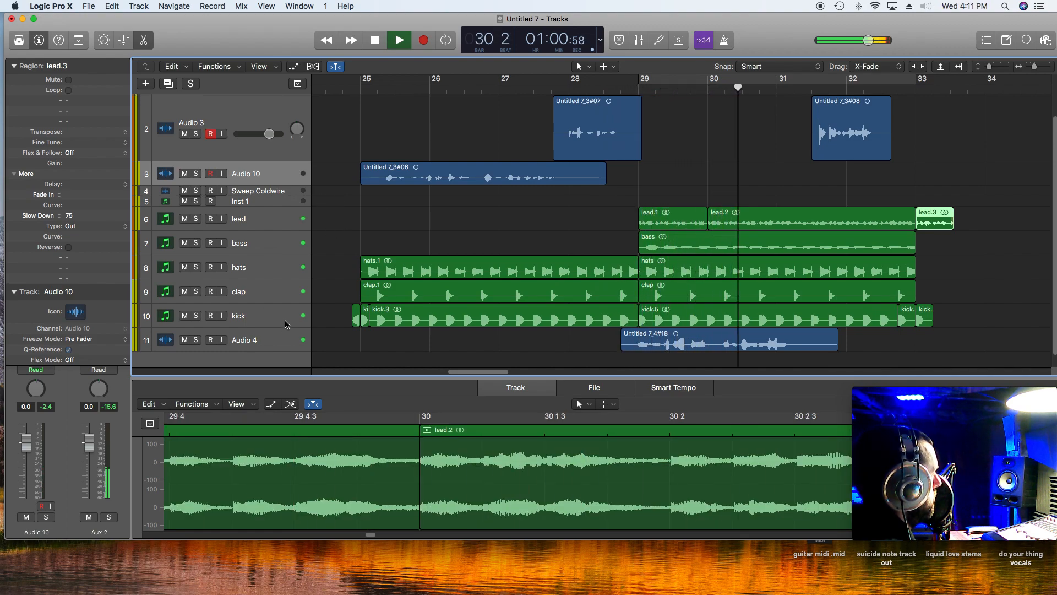
# - Enlarge the Audio 4 track, lower its volume to -5.8 dB during playback, and select the track's vocal region
pyautogui.scroll(-1, 292, 309)
pyautogui.press('space')
pyautogui.moveTo(293, 338); pyautogui.dragTo(300, 364)
pyautogui.scroll(-2, 279, 309)
pyautogui.scroll(-1, 279, 310)
pyautogui.moveTo(269, 321); pyautogui.dragTo(258, 321)
pyautogui.press('space')
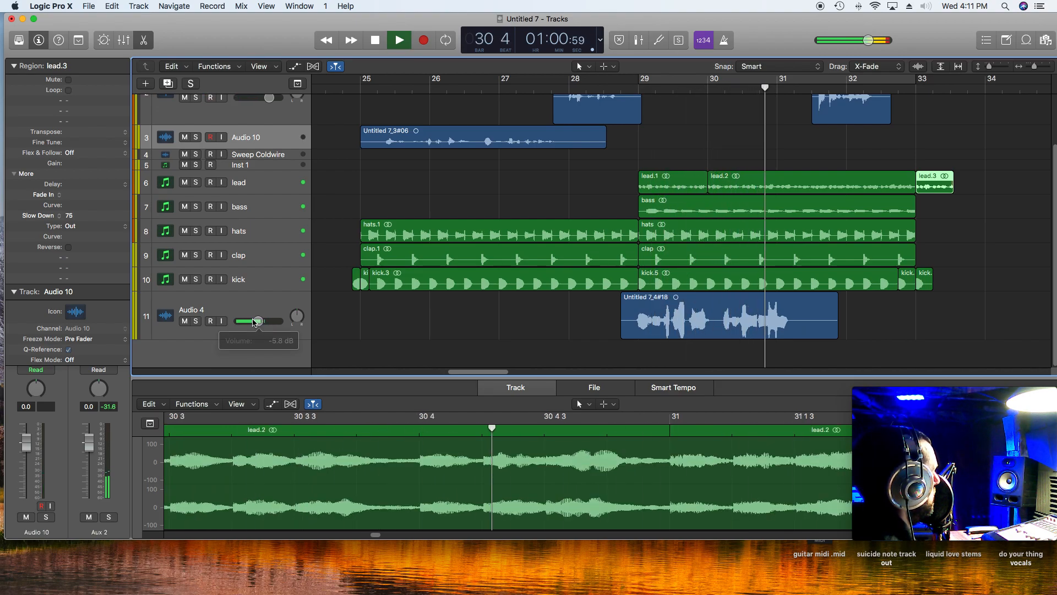
pyautogui.click(210, 308)
pyautogui.press('space')
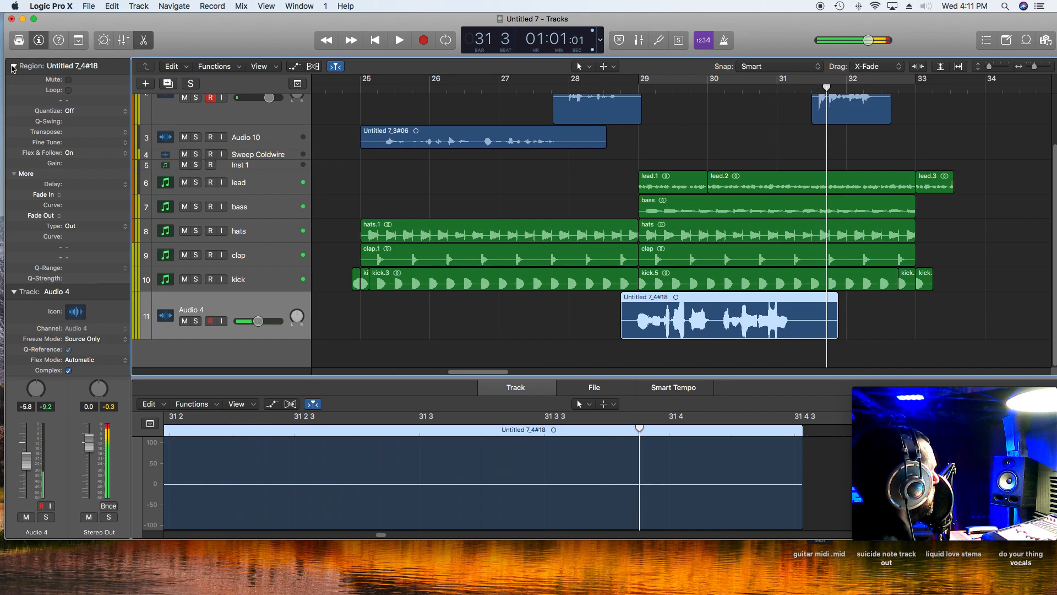
# - Collapse the region settings to expose Audio 4's channel strip and set its Bus 3 send level to -2.7
pyautogui.click(13, 66)
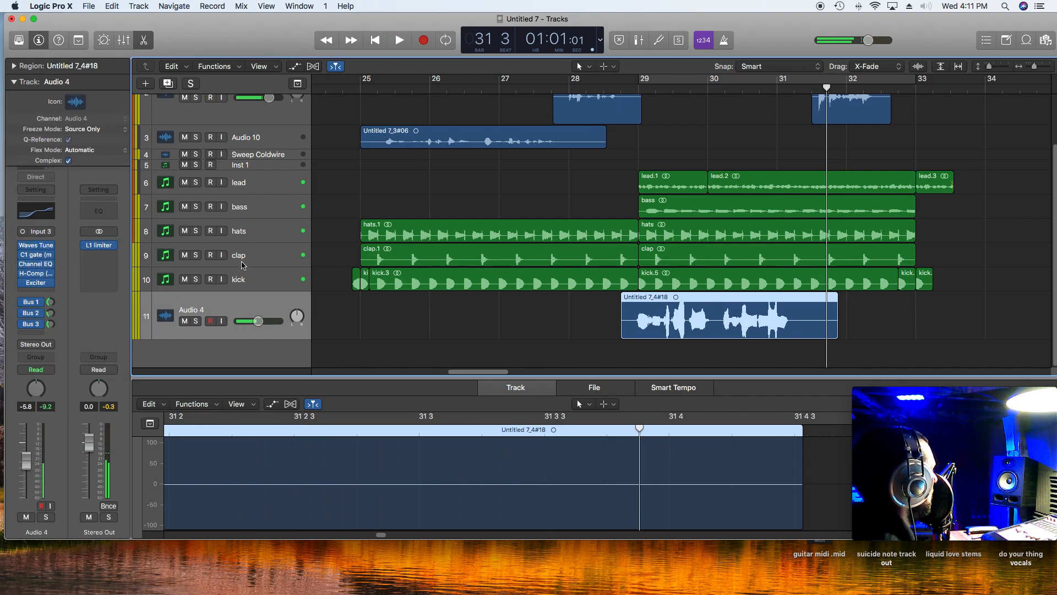
pyautogui.click(31, 303)
pyautogui.click(78, 283)
pyautogui.click(36, 315)
pyautogui.click(69, 307)
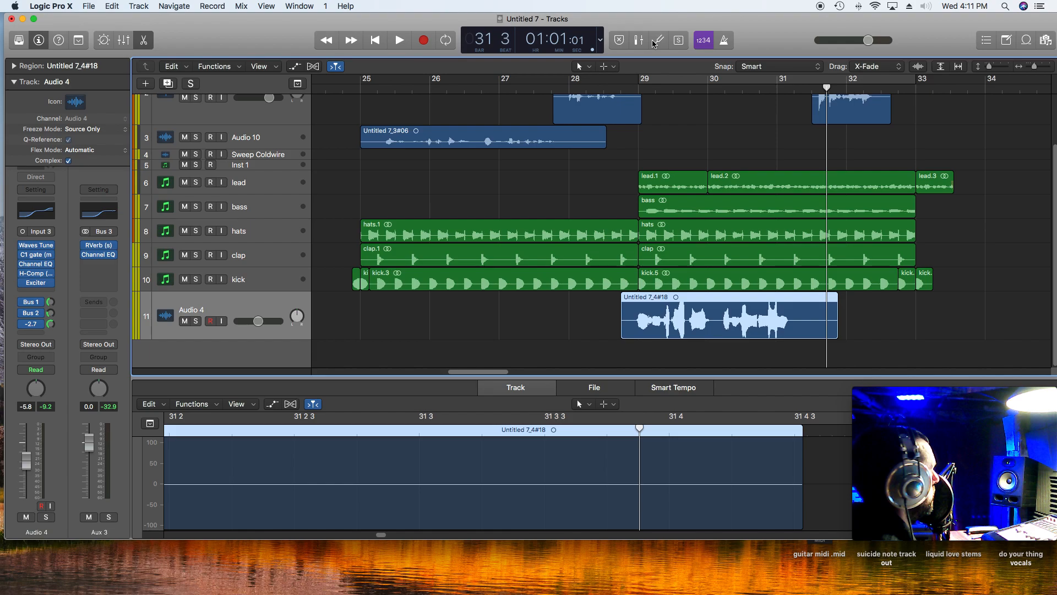
# - Play the Audio 4 vocal from just before bar 29, lower the track volume to -7.4 dB, and deselect its region
pyautogui.click(629, 93)
pyautogui.press('space')
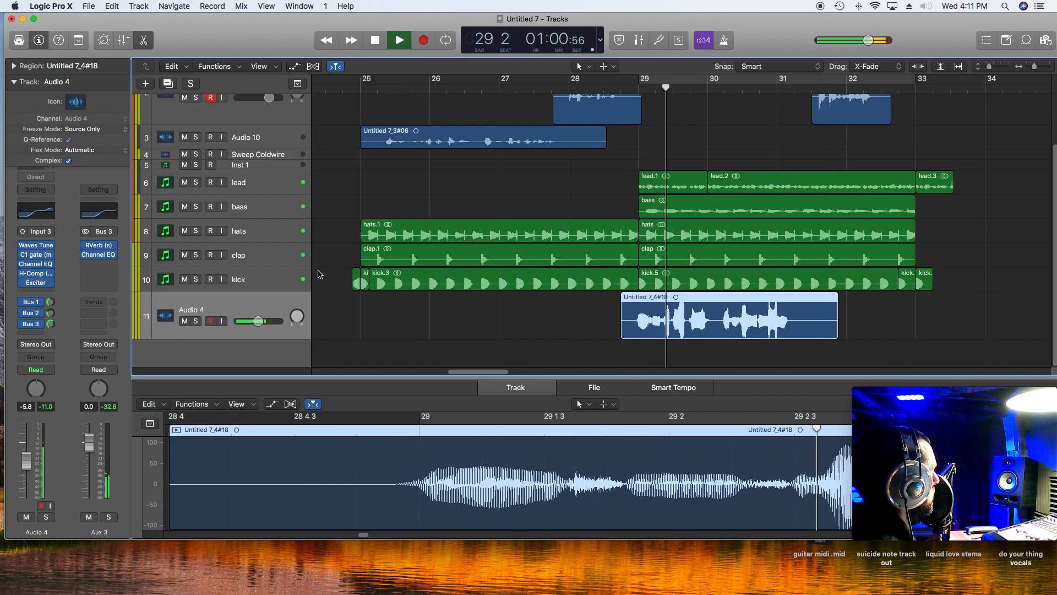
pyautogui.moveTo(258, 322); pyautogui.dragTo(257, 322)
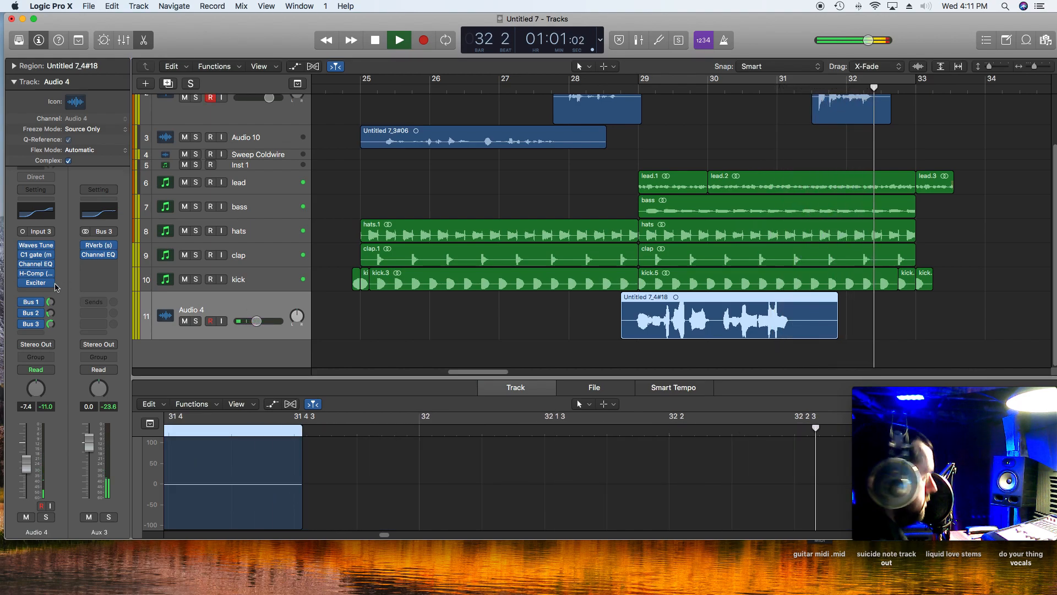
pyautogui.press('super+space')
pyautogui.click(403, 302)
pyautogui.press('space')
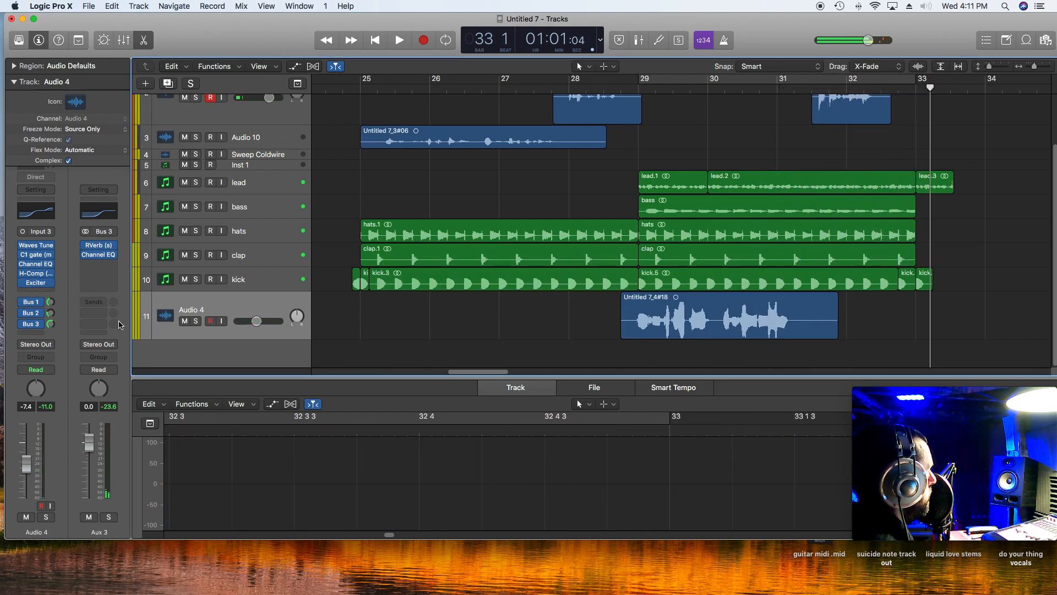
# - Insert the Waves Doubler2 (m->s) plug-in in the empty slot after the Exciter on Audio 4
pyautogui.click(47, 290)
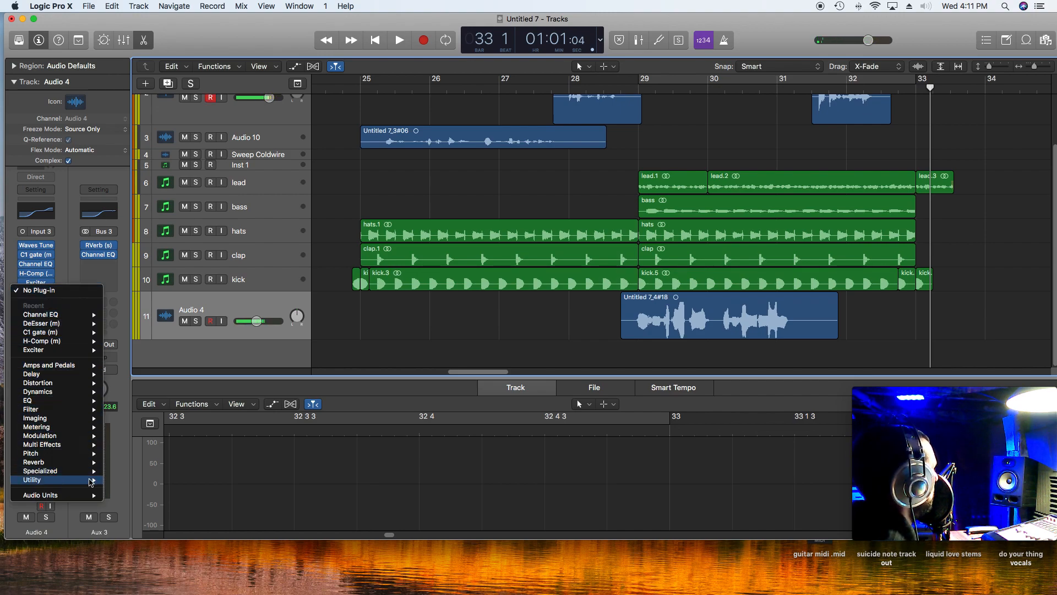
pyautogui.moveTo(90, 495)
pyautogui.moveTo(126, 530)
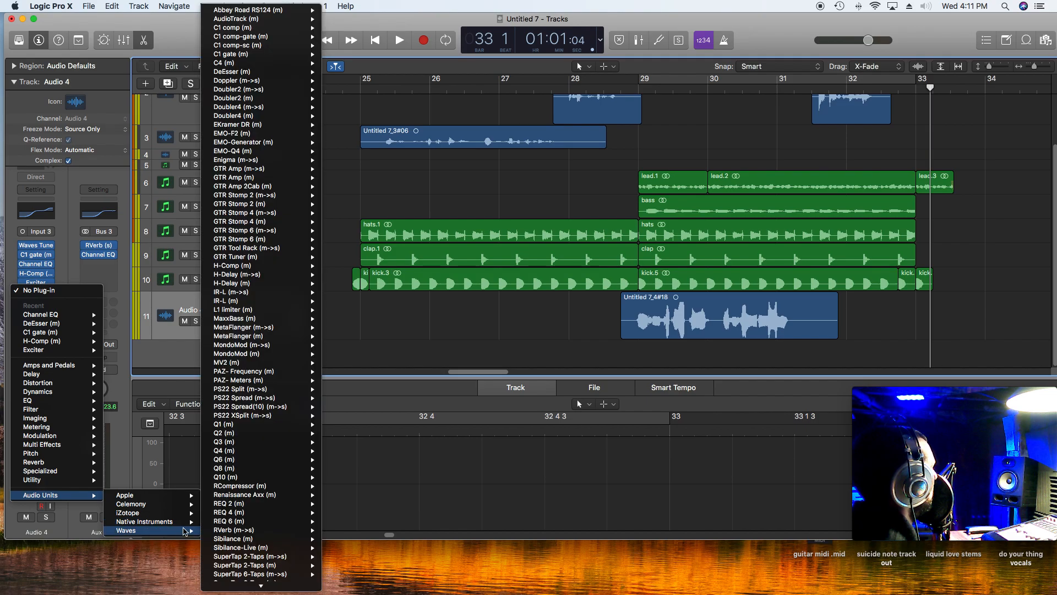
pyautogui.moveTo(270, 66)
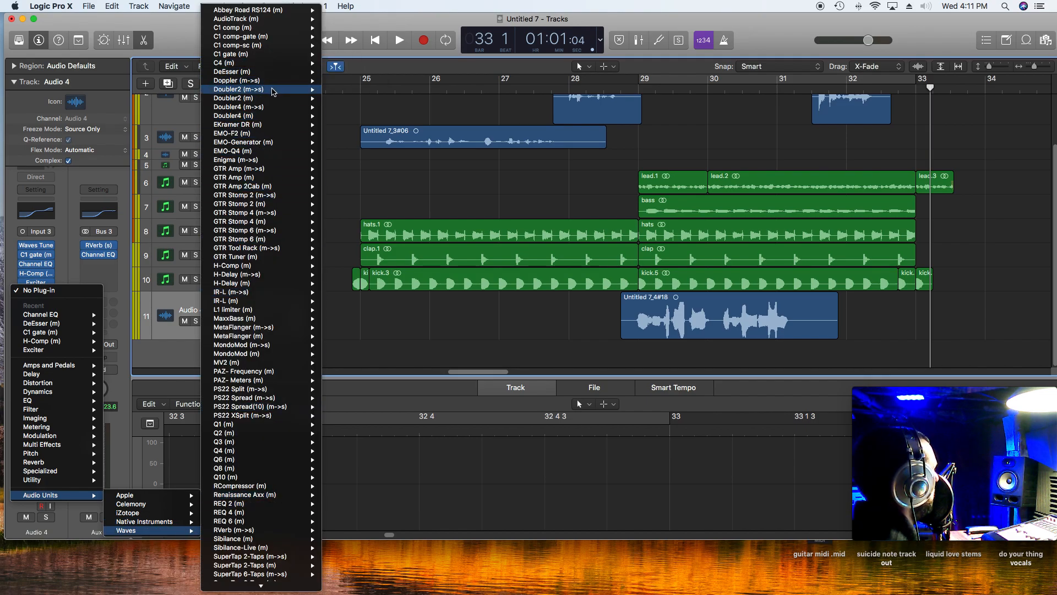
pyautogui.click(341, 90)
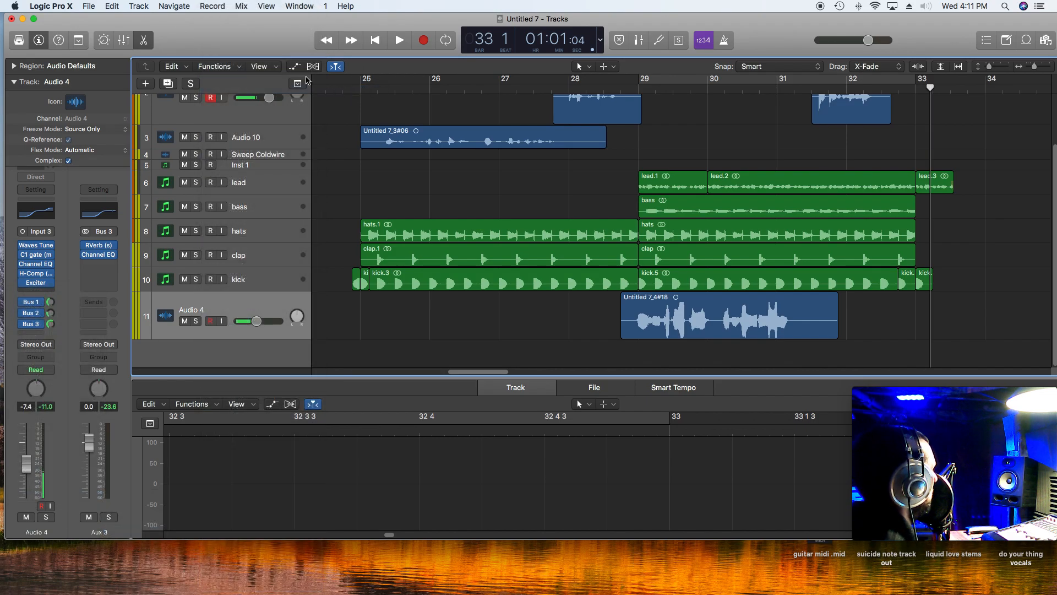
# - While playing the vocal, set the Doubler's low EQ gain to -17.3 and its high EQ gain to 10.9, and close the plug-in
pyautogui.click(619, 88)
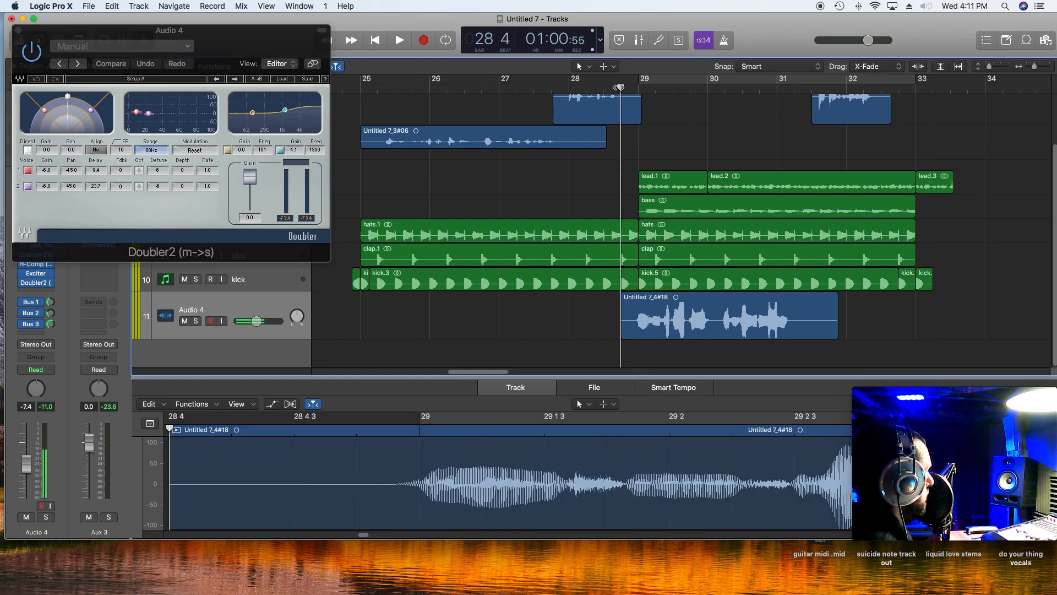
pyautogui.press('space')
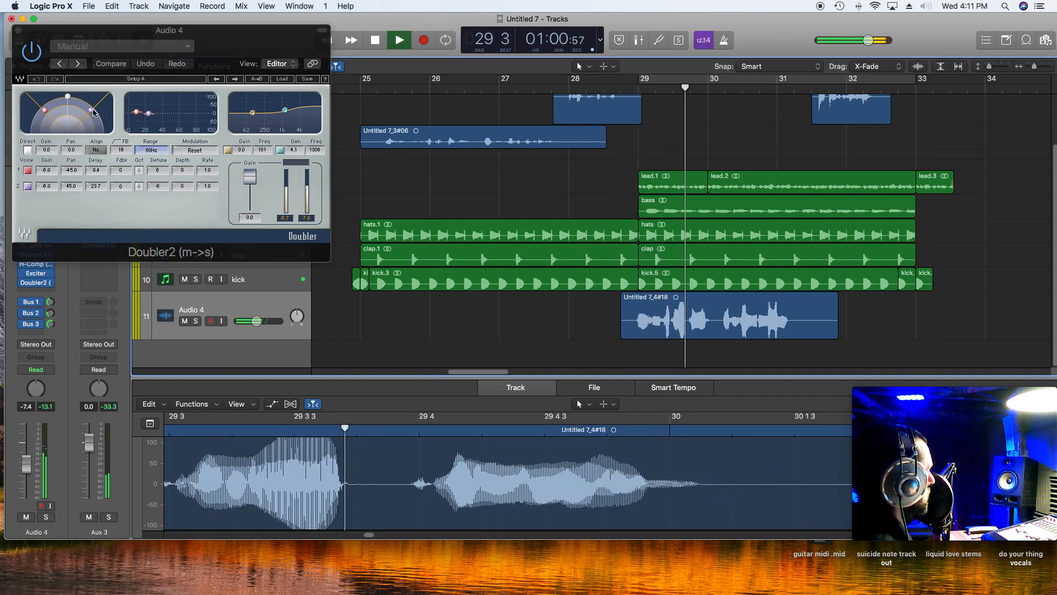
pyautogui.moveTo(300, 110); pyautogui.dragTo(253, 117)
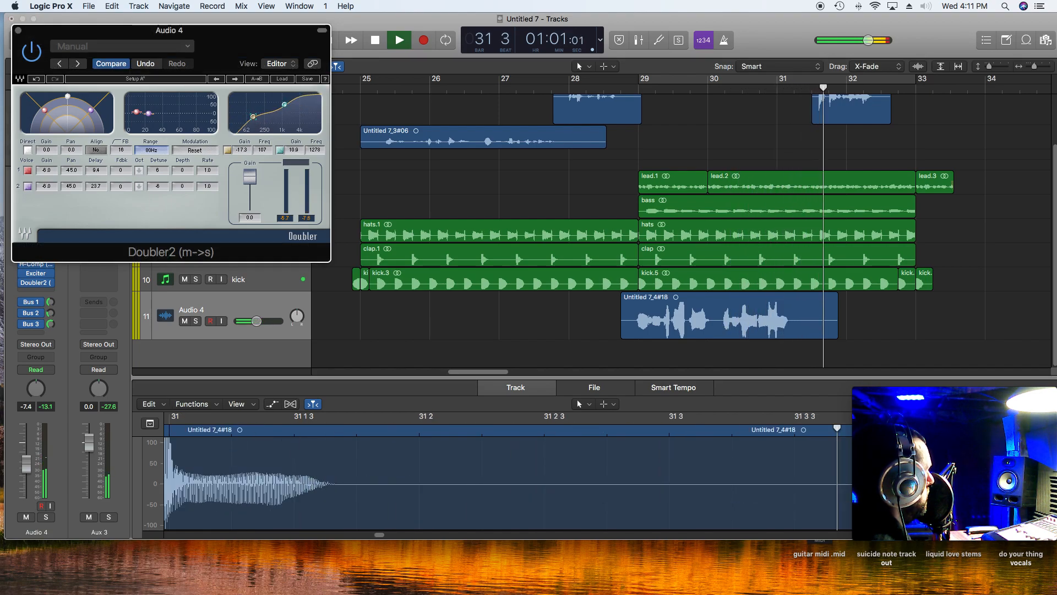
pyautogui.press('space')
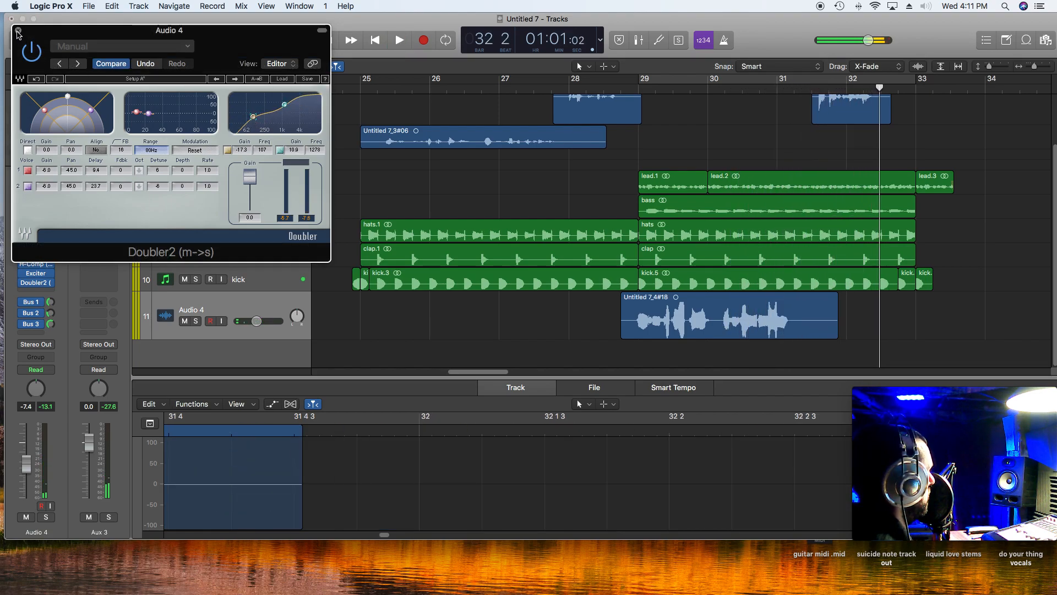
pyautogui.click(18, 34)
# - Play the passage from just before bar 28 to hear the first Audio 3 vocal region
pyautogui.scroll(2, 567, 139)
pyautogui.click(554, 93)
pyautogui.press('space')
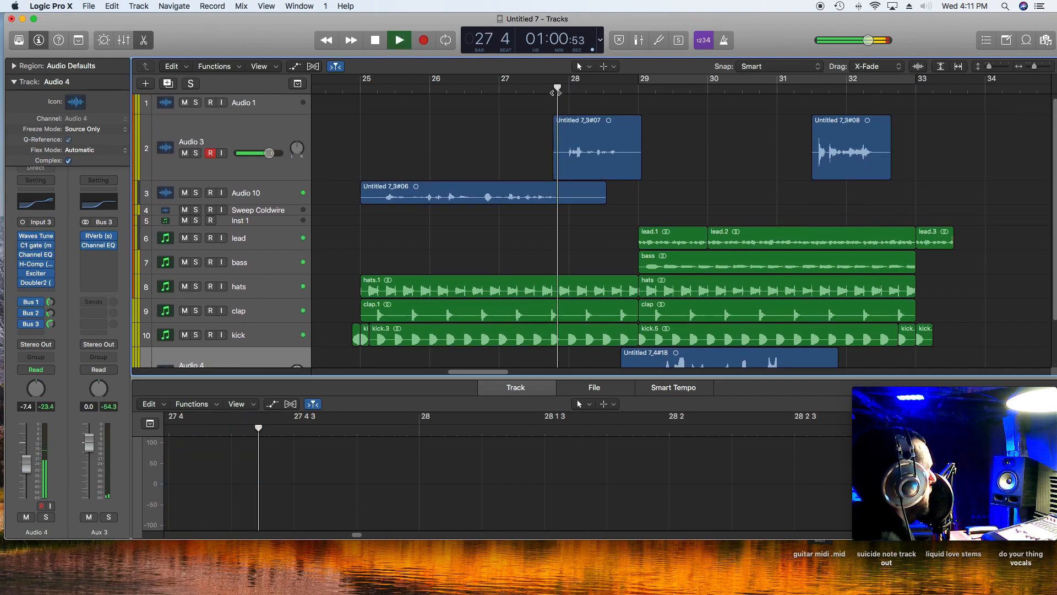
pyautogui.press('space')
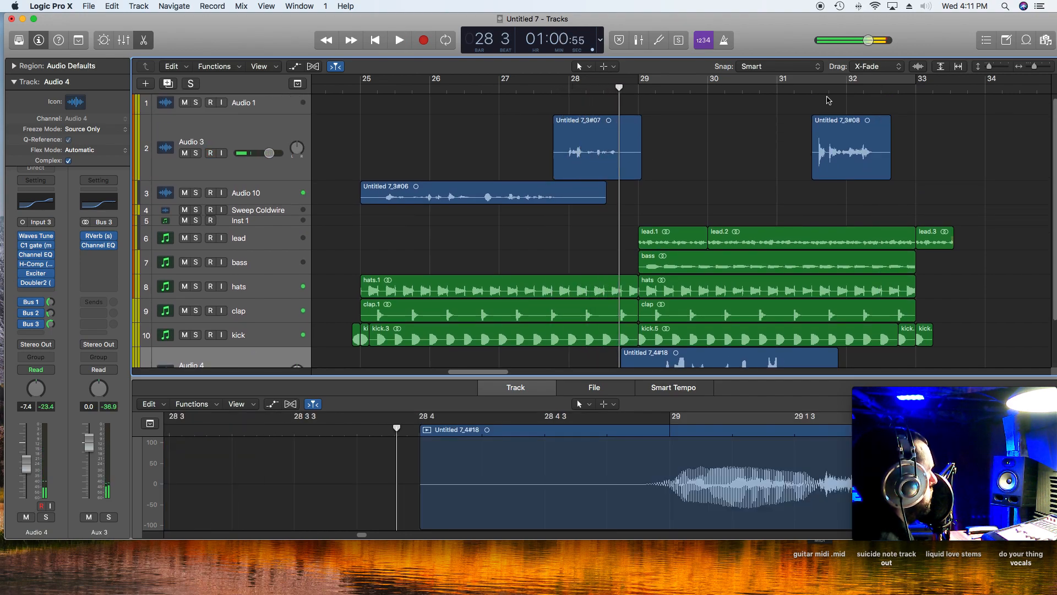
# - Set the gain of the Audio 3 region Untitled 7_3#08 to -11.4 dB and play the ending from bar 31
pyautogui.click(818, 159)
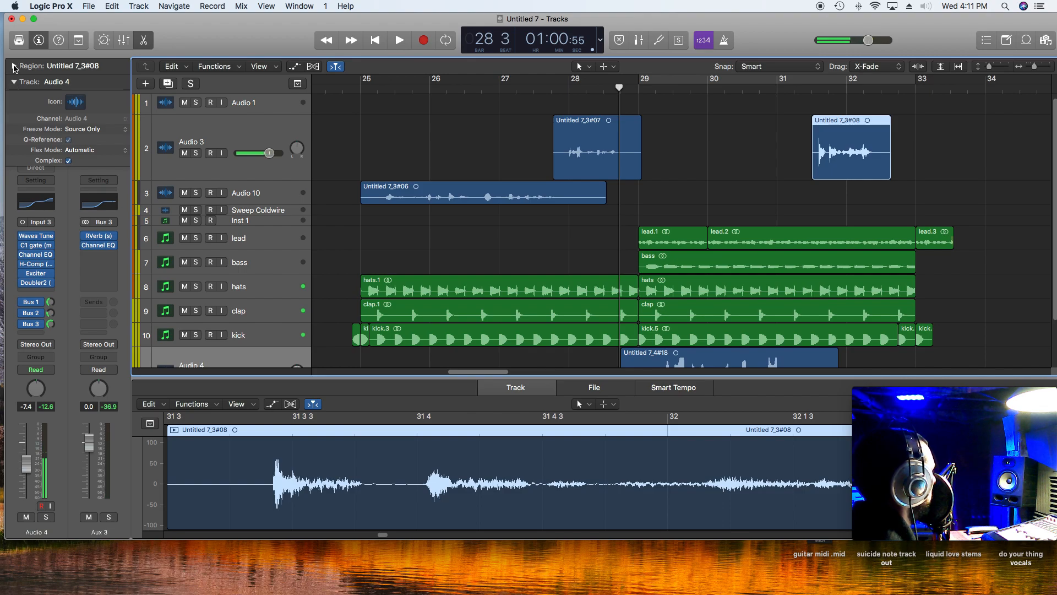
pyautogui.click(14, 66)
pyautogui.moveTo(83, 170); pyautogui.dragTo(83, 186)
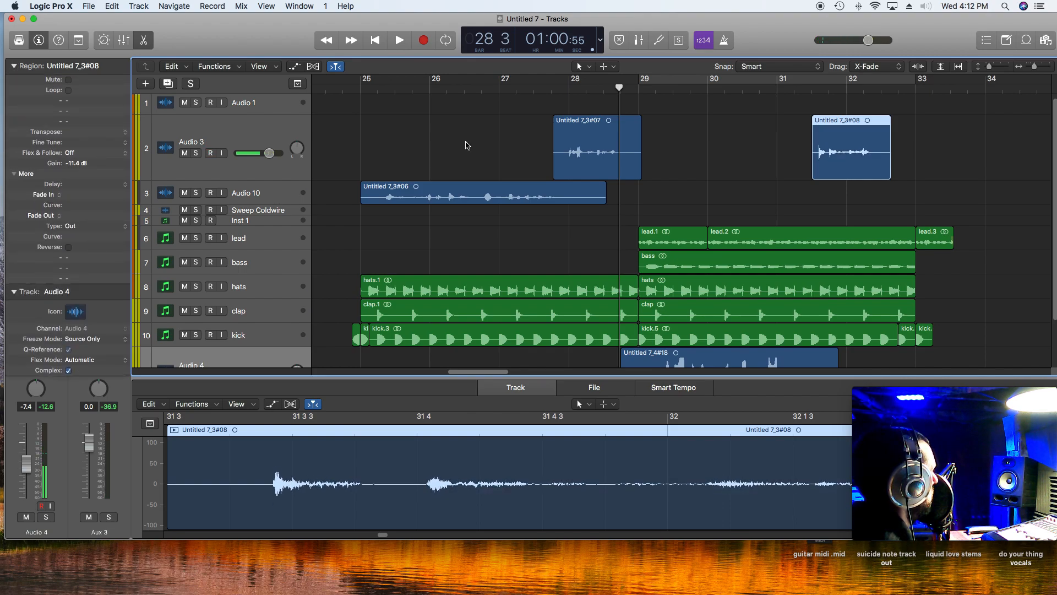
pyautogui.doubleClick(791, 93)
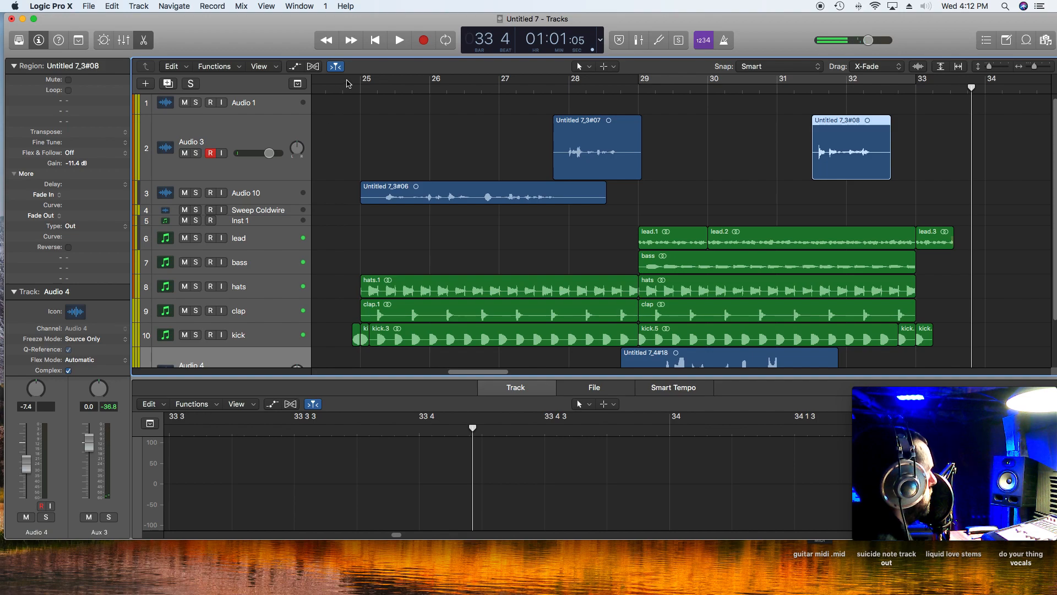
# - Play the opening of the section from just before bar 25
pyautogui.click(346, 97)
pyautogui.click(344, 89)
pyautogui.press('space')
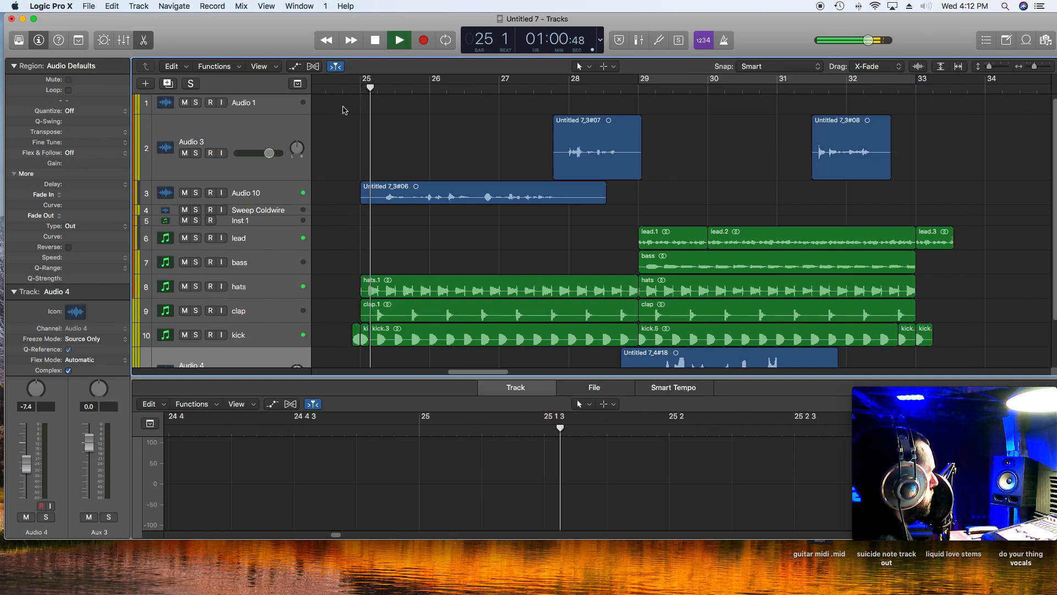
pyautogui.press('space')
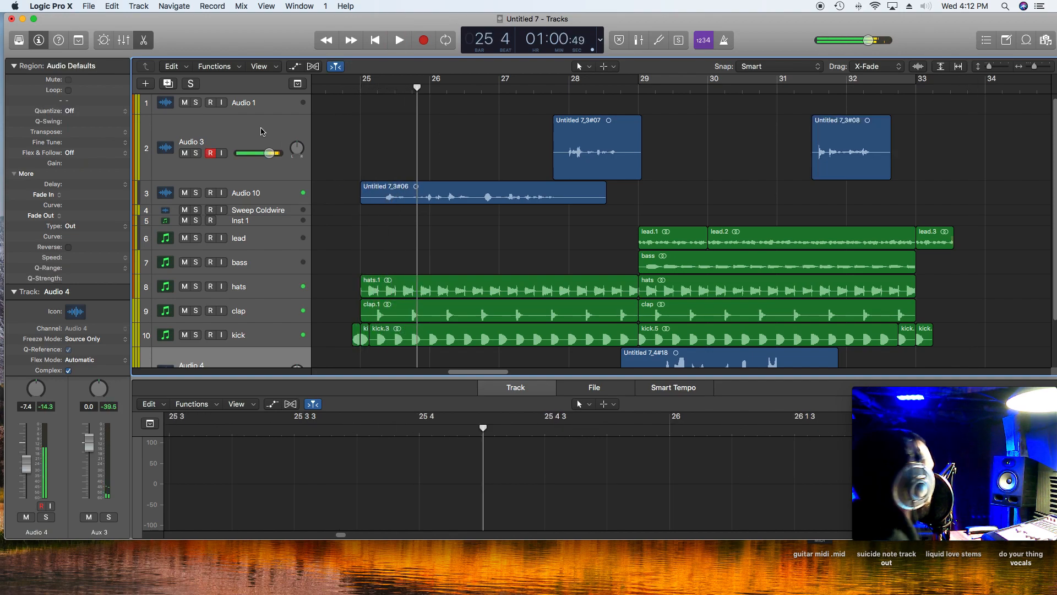
# - Enlarge the Inst 1 track, open its Komplete Kontrol instrument, and filter the one-shots library by the Impact type
pyautogui.scroll(1, 267, 129)
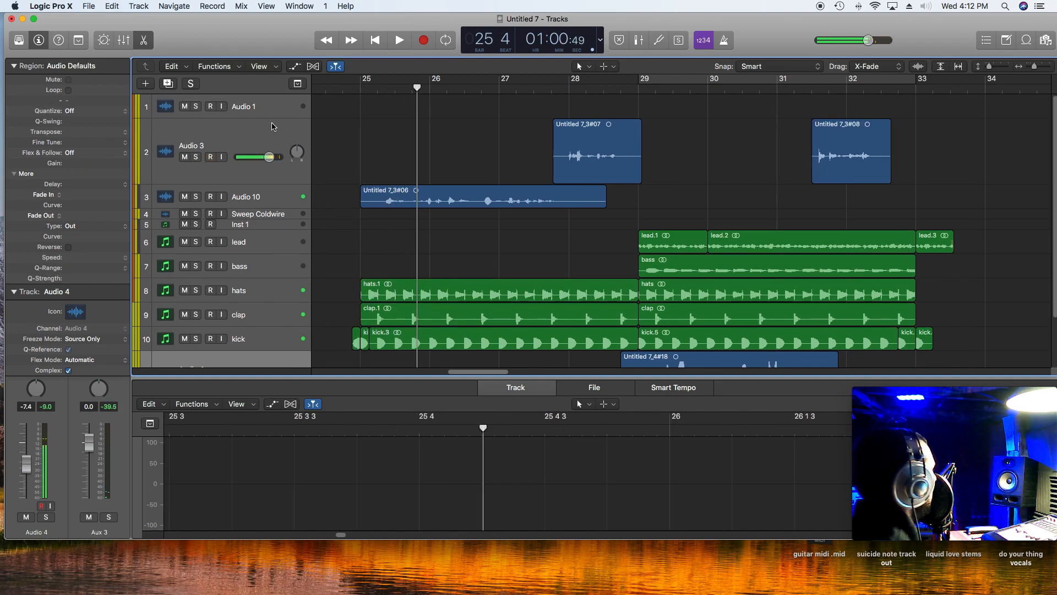
pyautogui.click(262, 228)
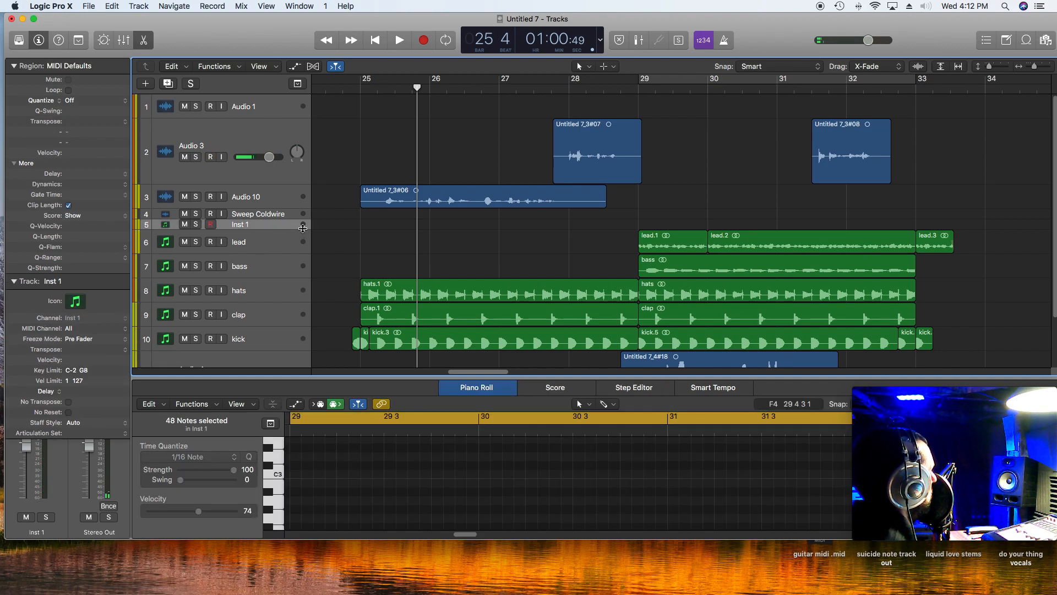
pyautogui.moveTo(302, 228); pyautogui.dragTo(294, 254)
pyautogui.press('v')
pyautogui.moveTo(483, 87); pyautogui.dragTo(385, 35)
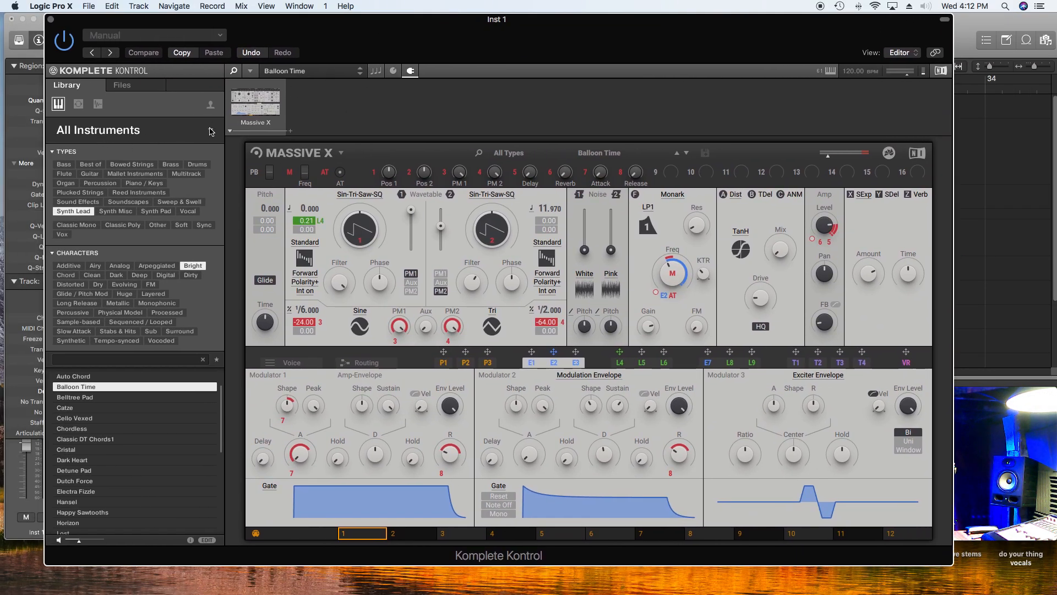
pyautogui.click(99, 104)
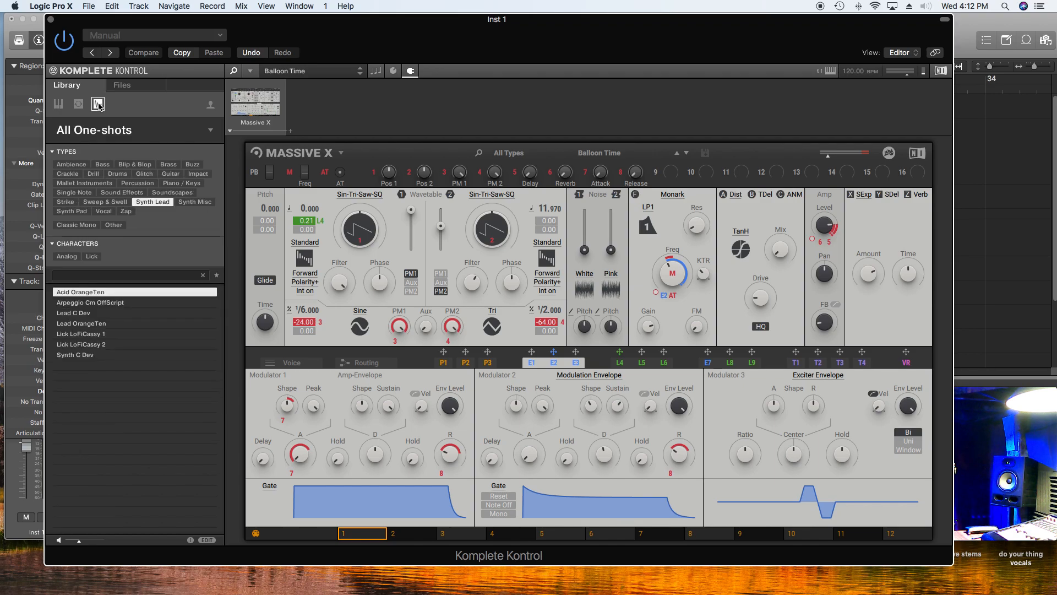
pyautogui.click(198, 174)
# - Place the one-shot sample Impact AmsterdamExpress 1 on the Sweep Coldwire track at bar 25 and listen to it with the section
pyautogui.moveTo(358, 20); pyautogui.dragTo(1056, 19)
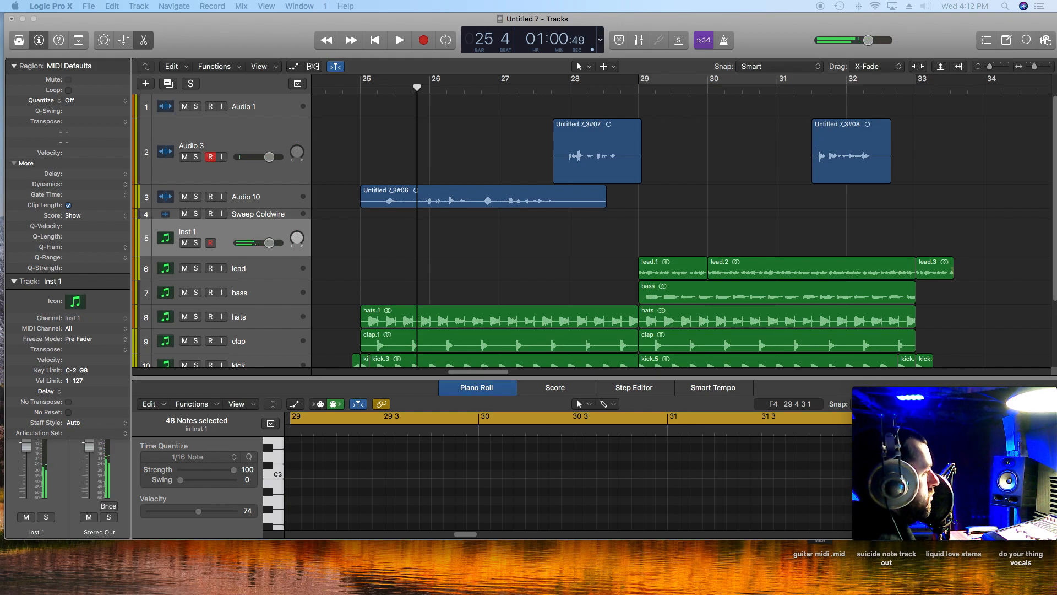
pyautogui.moveTo(1056, 264); pyautogui.dragTo(362, 217)
pyautogui.click(343, 84)
pyautogui.press('space')
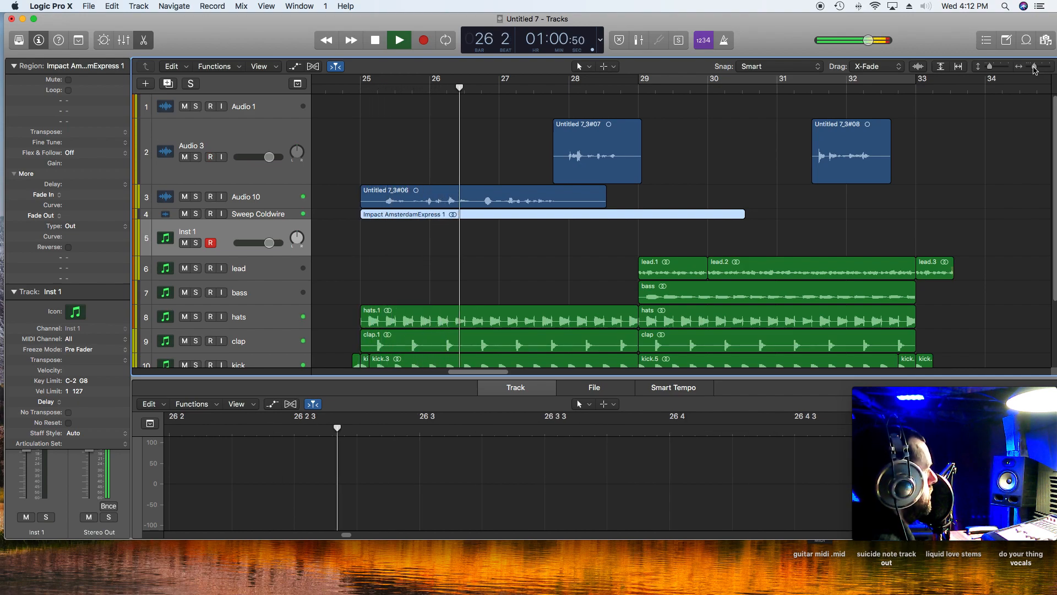
pyautogui.moveTo(1035, 68); pyautogui.dragTo(1038, 68)
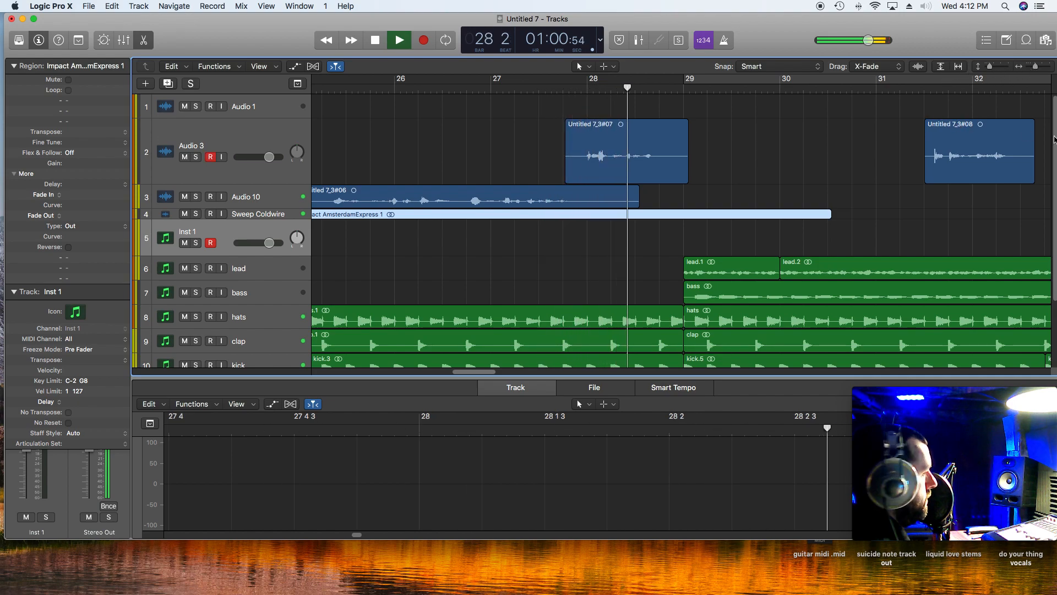
pyautogui.press('space')
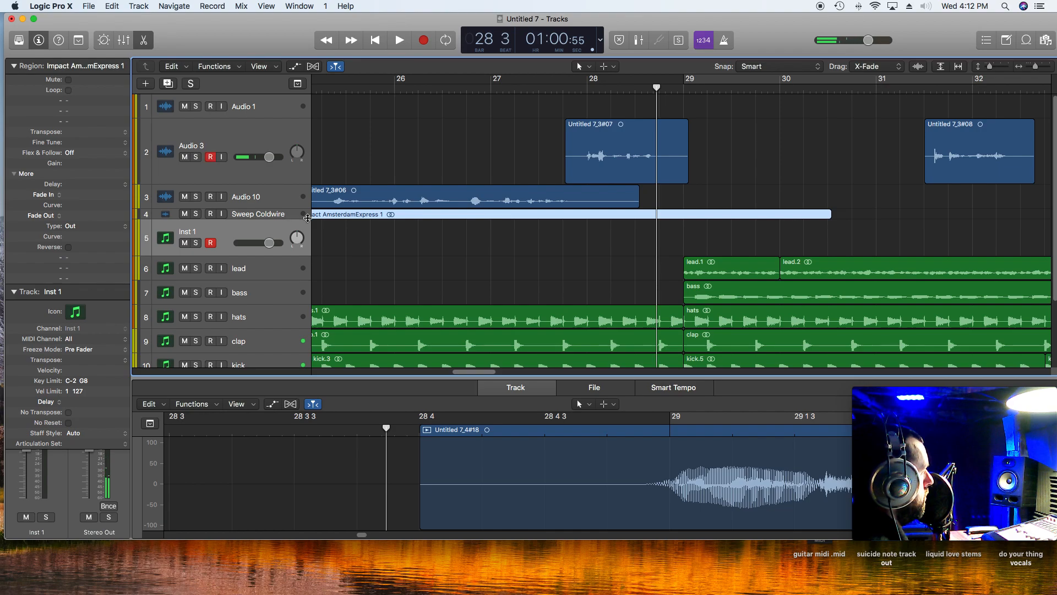
# - Enlarge the Sweep Coldwire track, add a new audio track directly below it, and move the impact region onto that track at bar 25
pyautogui.moveTo(309, 220); pyautogui.dragTo(306, 272)
pyautogui.moveTo(467, 372)
pyautogui.mouseDown()
pyautogui.moveTo(348, 372)
pyautogui.moveTo(450, 375)
pyautogui.mouseUp()
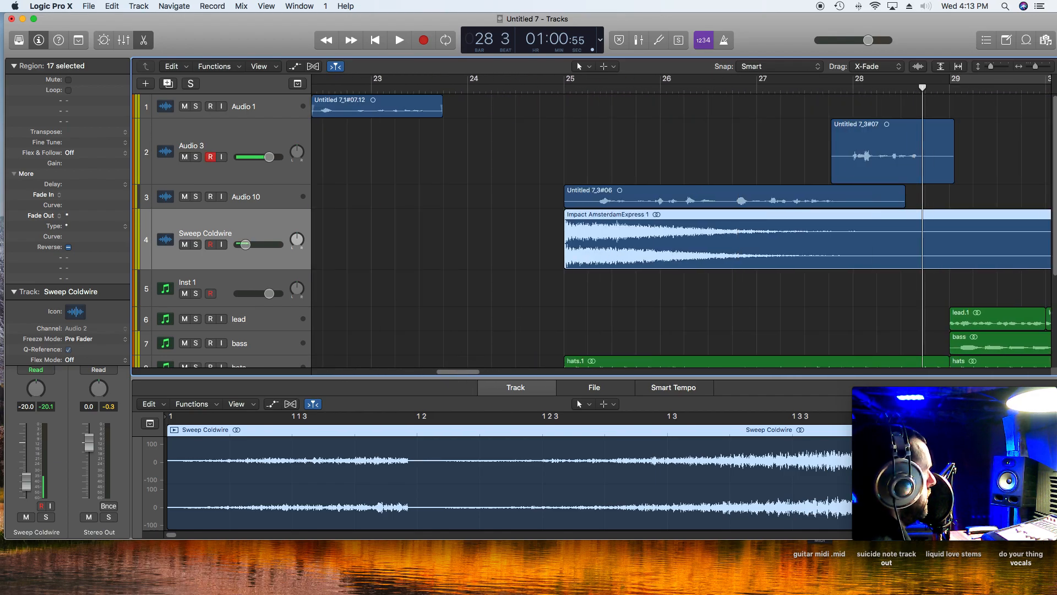
pyautogui.moveTo(1039, 67); pyautogui.dragTo(986, 70)
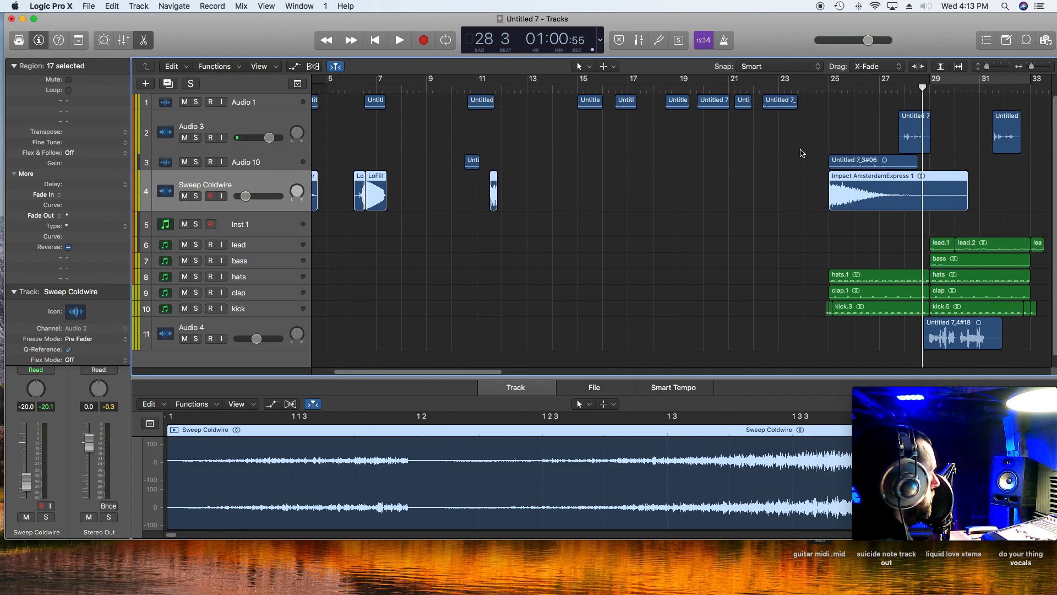
pyautogui.doubleClick(280, 359)
pyautogui.moveTo(280, 358); pyautogui.dragTo(281, 188)
pyautogui.moveTo(854, 175); pyautogui.dragTo(854, 217)
# - Play from bar 24, lower the impact track's volume to -16.6 dB, and replay the hit from just before bar 25
pyautogui.click(804, 88)
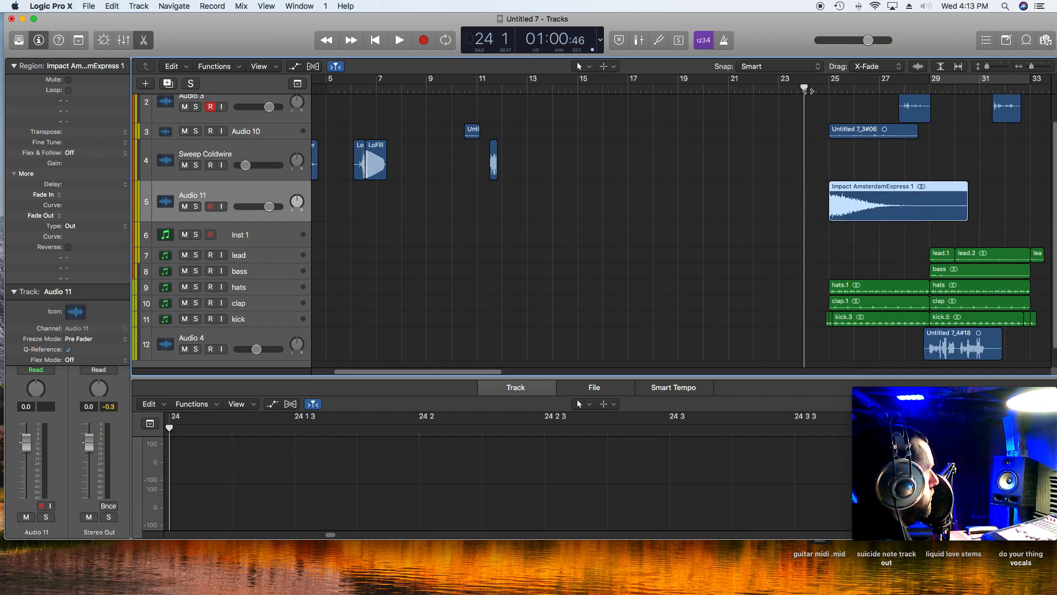
pyautogui.press('space')
pyautogui.moveTo(269, 207); pyautogui.dragTo(247, 206)
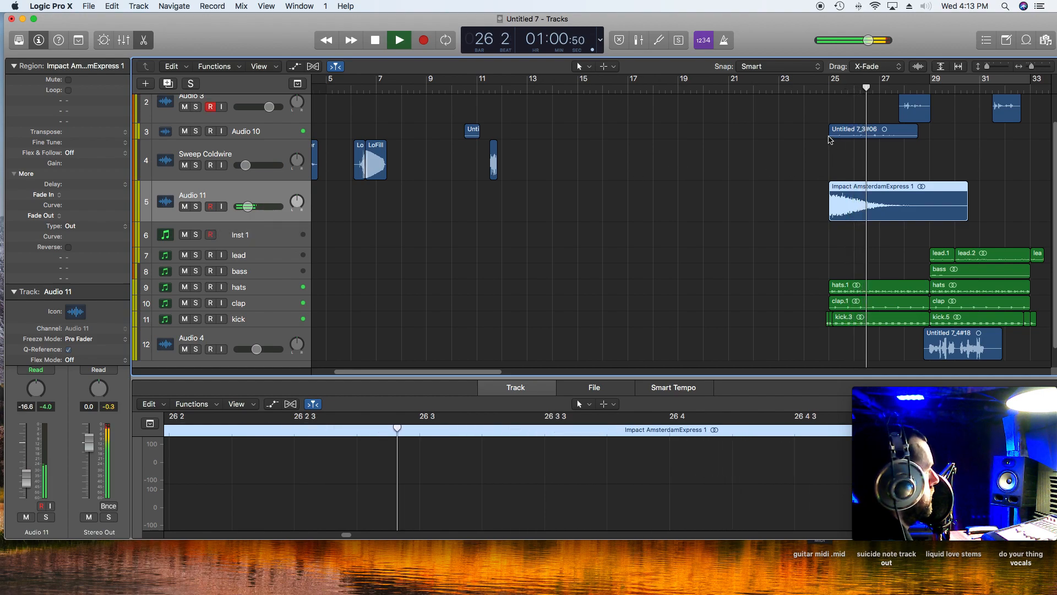
pyautogui.click(820, 89)
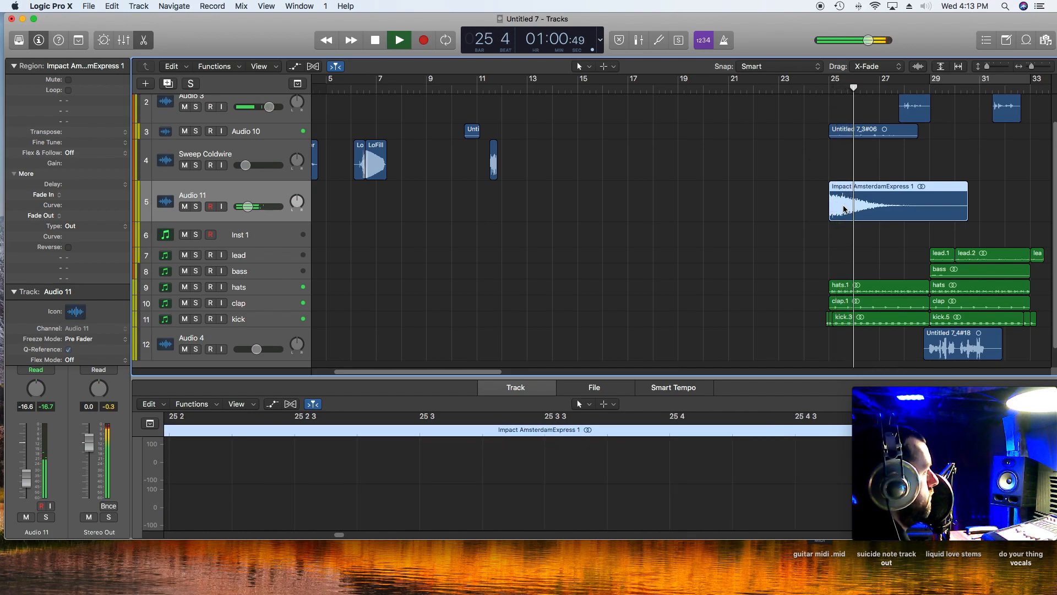
# - Stop playback, close the audio editor, and place the sample SFX Bulldog 2 on the Sweep Coldwire track between bars 26 and 27
pyautogui.press('space')
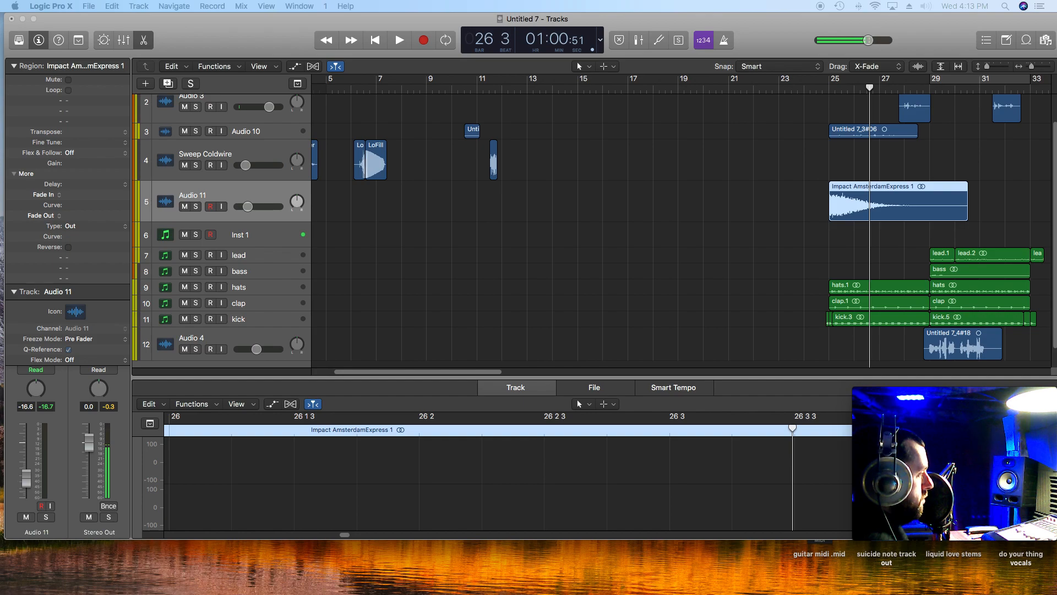
pyautogui.press('e')
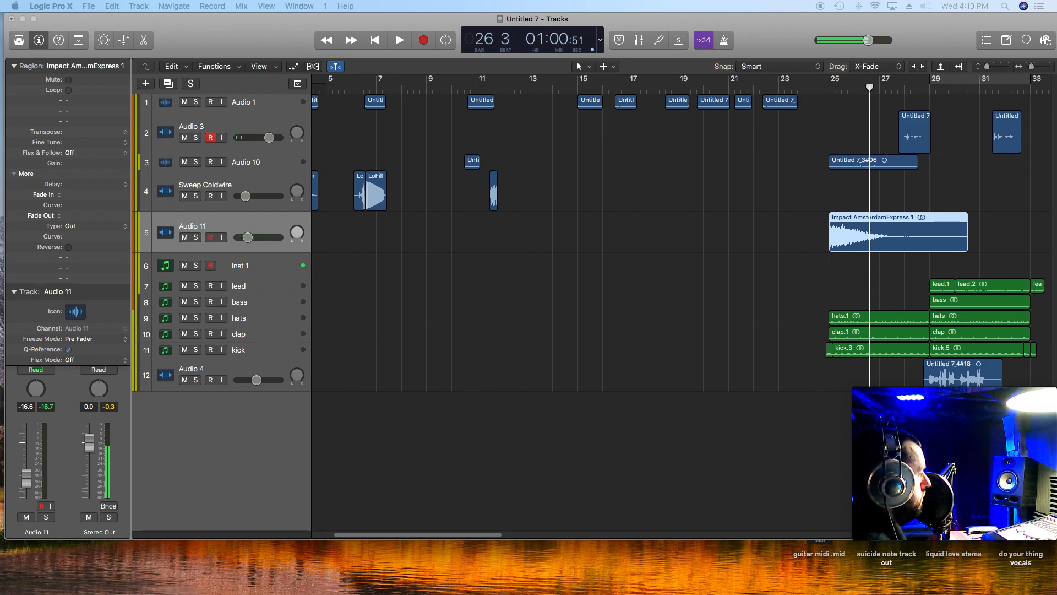
pyautogui.moveTo(848, 396); pyautogui.dragTo(867, 194)
pyautogui.moveTo(1033, 67); pyautogui.dragTo(1031, 67)
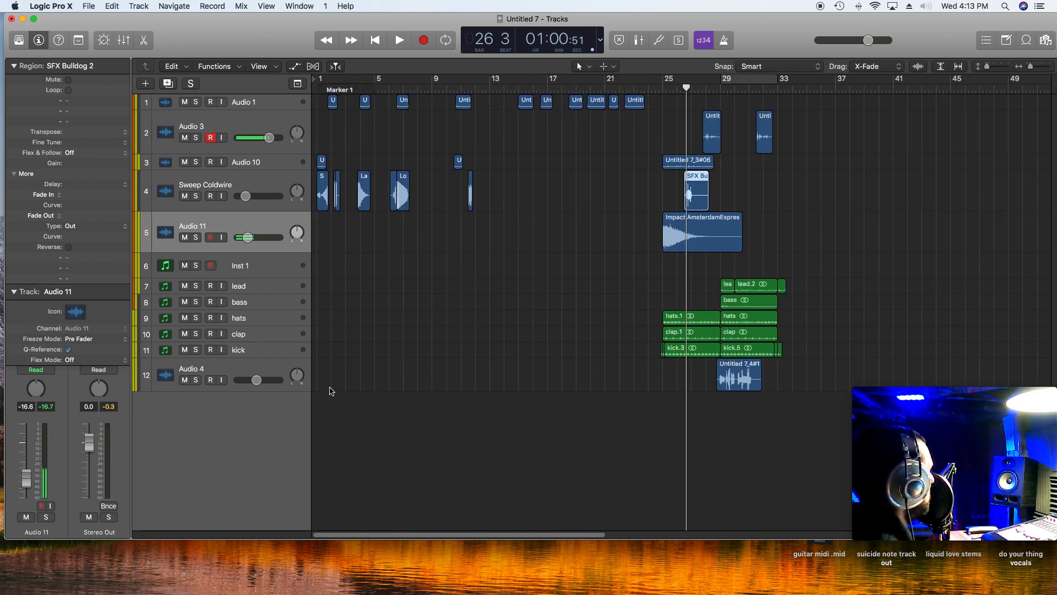
# - Add a new audio track directly below Audio 11 and move the SFX Bulldog 2 region onto it
pyautogui.doubleClick(264, 437)
pyautogui.moveTo(270, 406); pyautogui.dragTo(274, 244)
pyautogui.moveTo(701, 203); pyautogui.dragTo(698, 264)
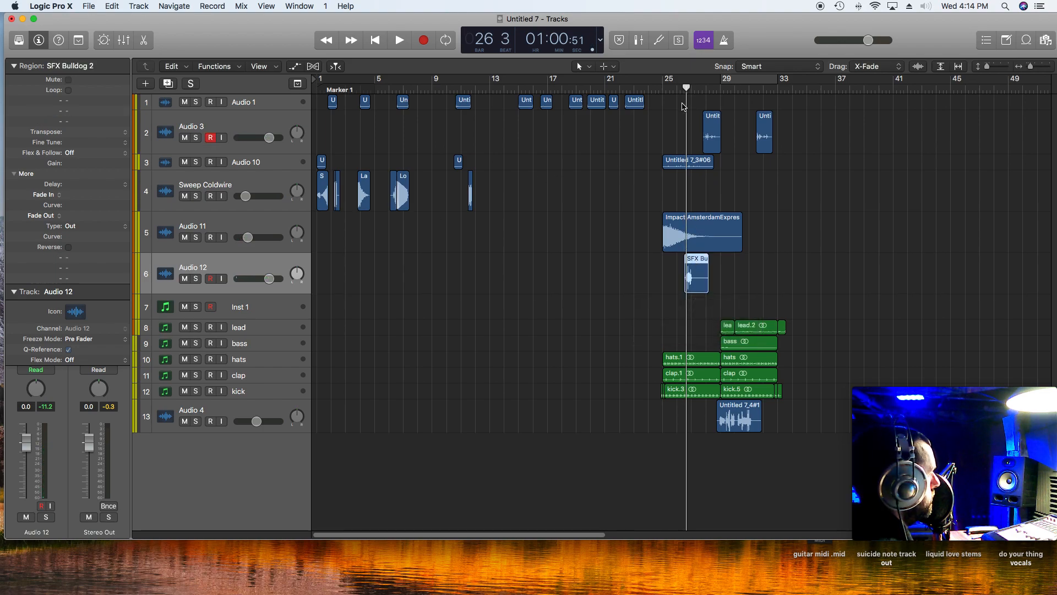
# - Play from bar 25, shift SFX Bulldog 2 about a quarter bar earlier, and lower the Audio 12 track's volume to -0.8 dB
pyautogui.click(664, 88)
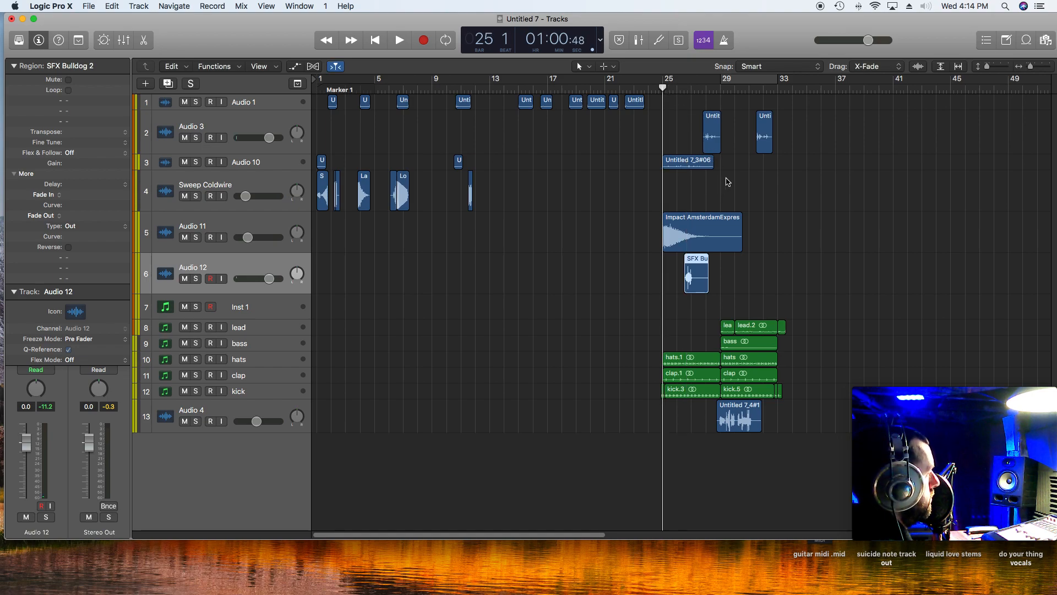
pyautogui.moveTo(1030, 66); pyautogui.dragTo(1036, 67)
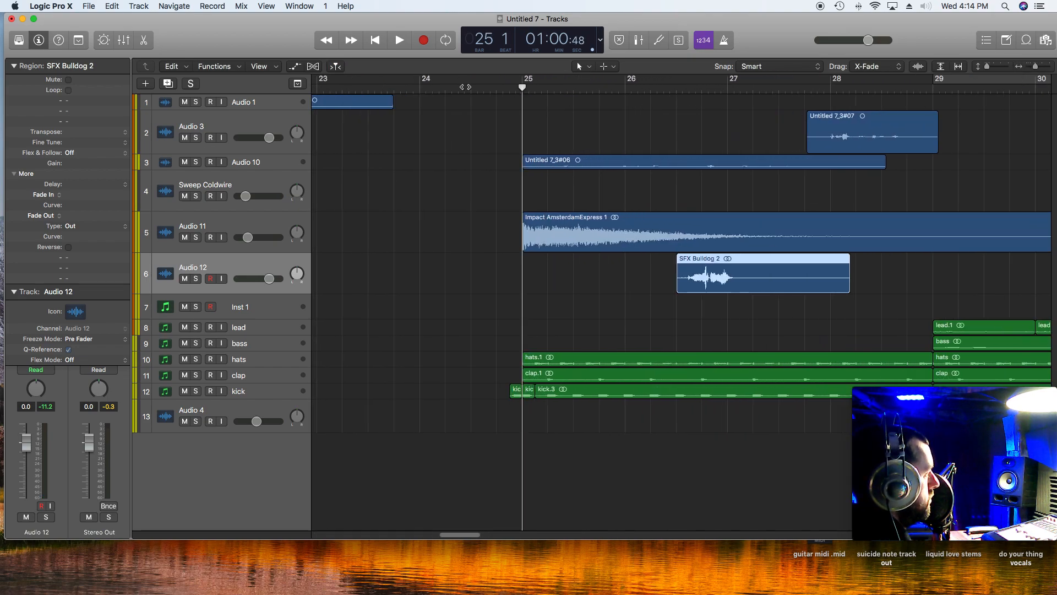
pyautogui.press('space')
pyautogui.moveTo(735, 265); pyautogui.dragTo(710, 277)
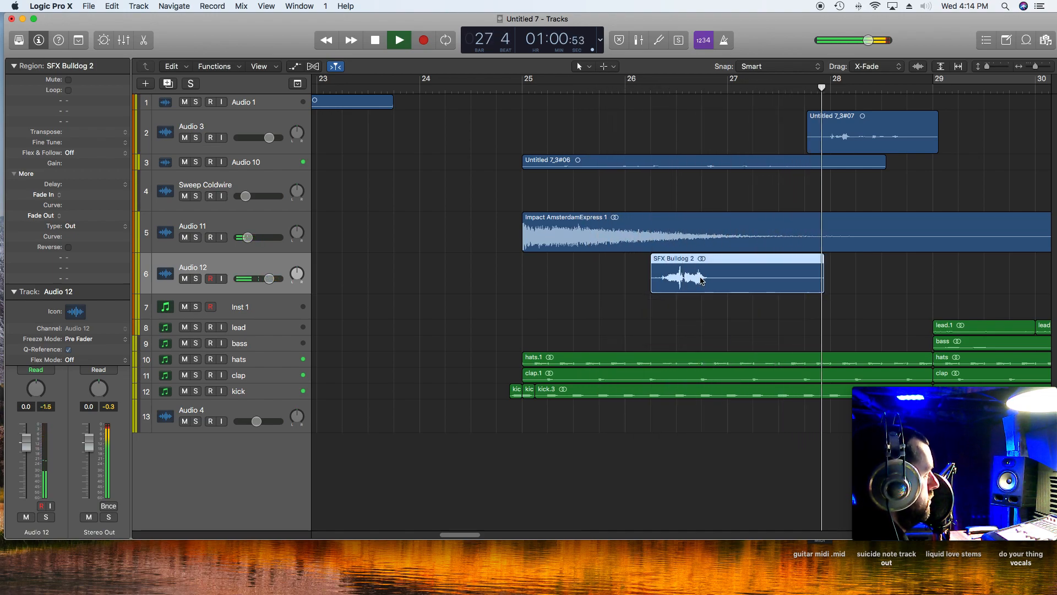
pyautogui.click(598, 82)
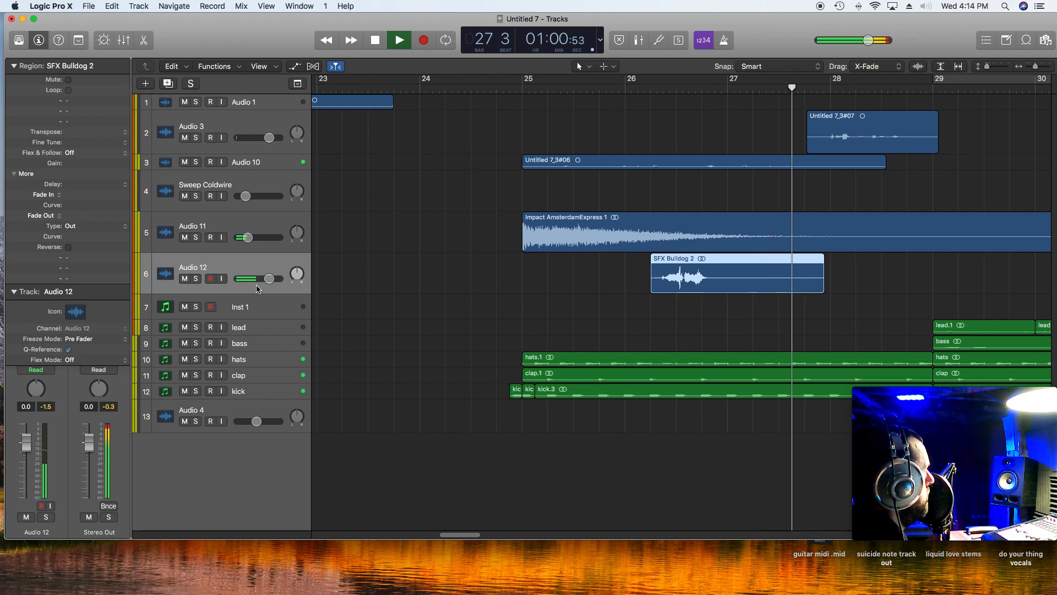
pyautogui.press('space')
pyautogui.moveTo(268, 278); pyautogui.dragTo(267, 278)
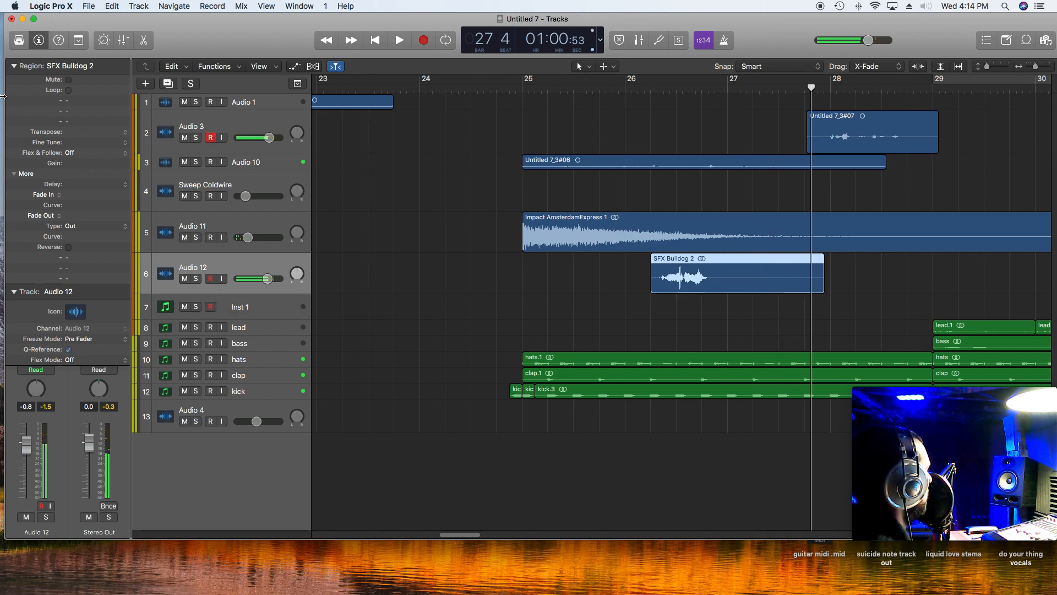
# - Add a Channel EQ to Audio 12 and cut the lows with a -24 dB low shelf at 205 Hz during playback
pyautogui.click(15, 65)
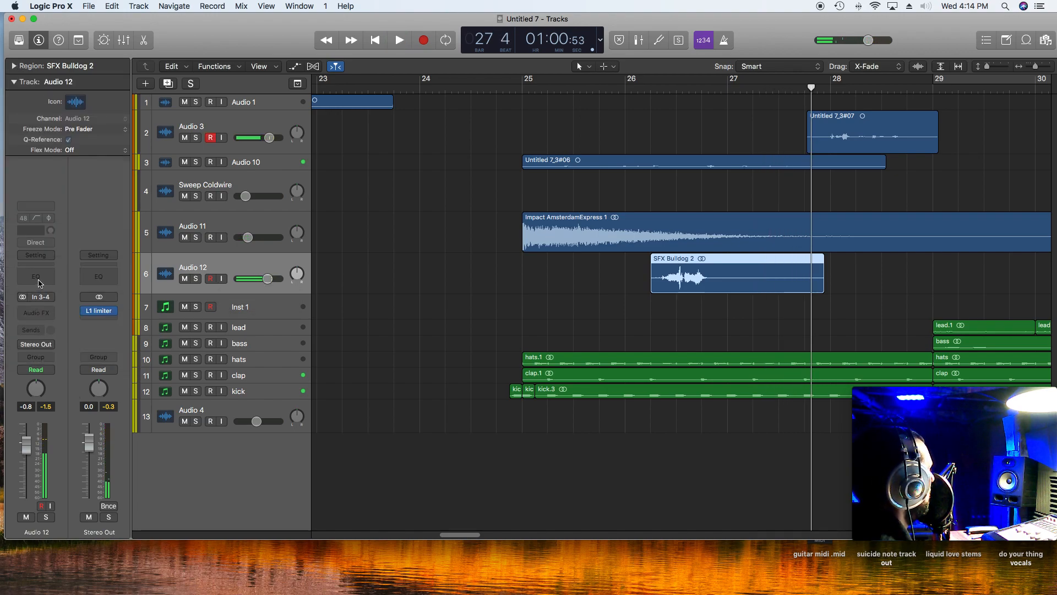
pyautogui.click(40, 283)
pyautogui.moveTo(113, 161); pyautogui.dragTo(253, 303)
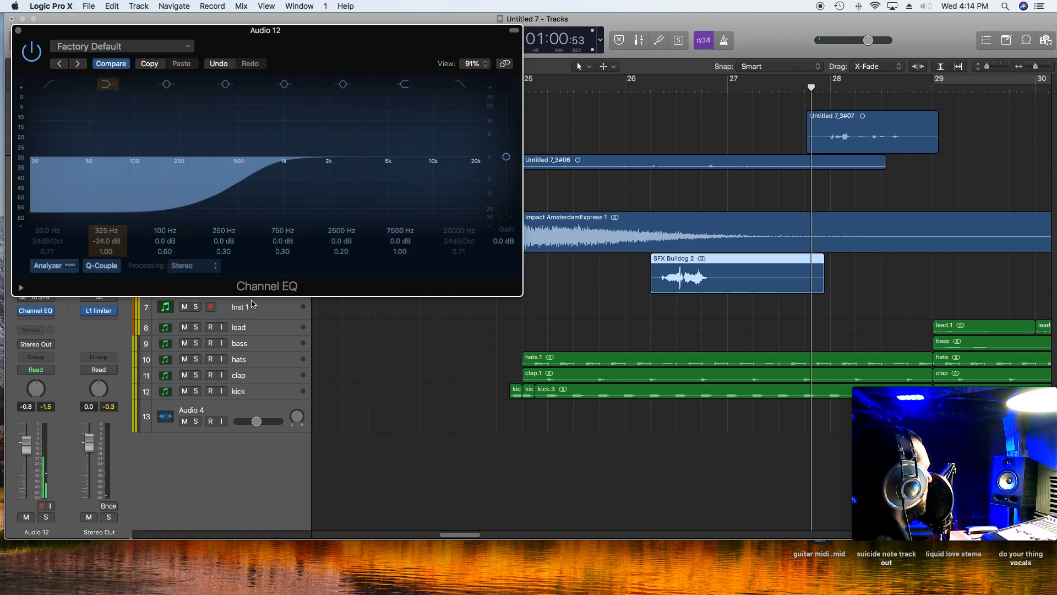
pyautogui.click(637, 88)
pyautogui.press('space')
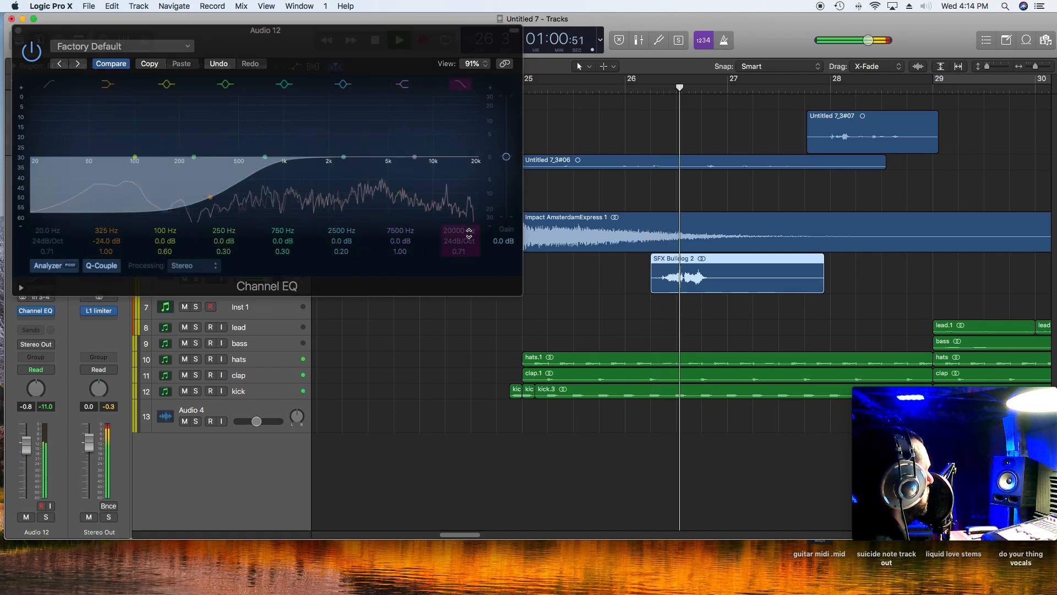
pyautogui.moveTo(210, 197); pyautogui.dragTo(181, 197)
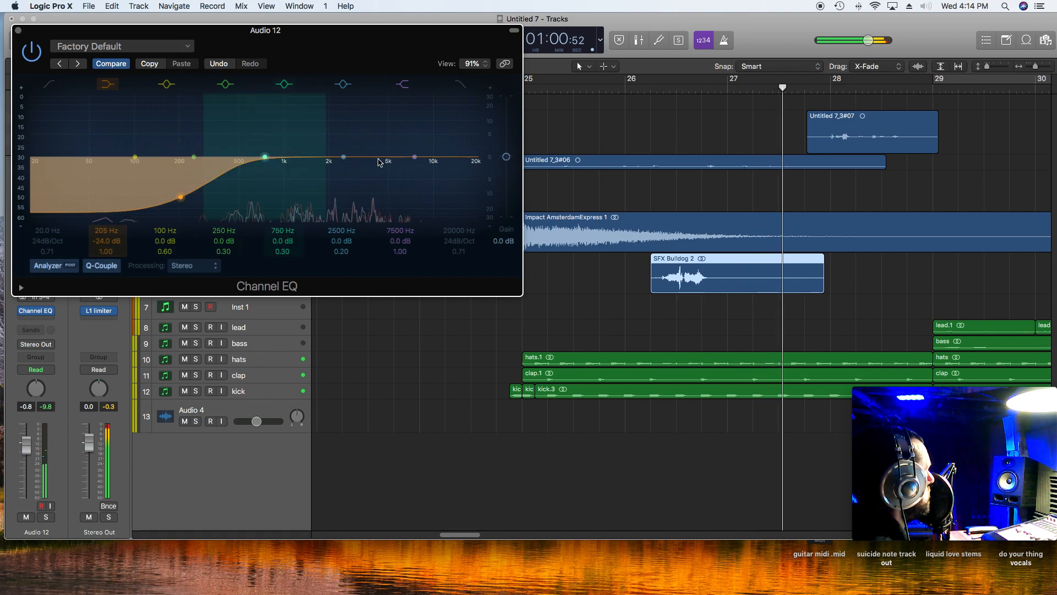
# - Boost the highs of Audio 12 with a +2.5 dB high shelf at 6600 Hz and close the Channel EQ
pyautogui.moveTo(414, 157); pyautogui.dragTo(408, 131)
pyautogui.press('space')
pyautogui.press('space')
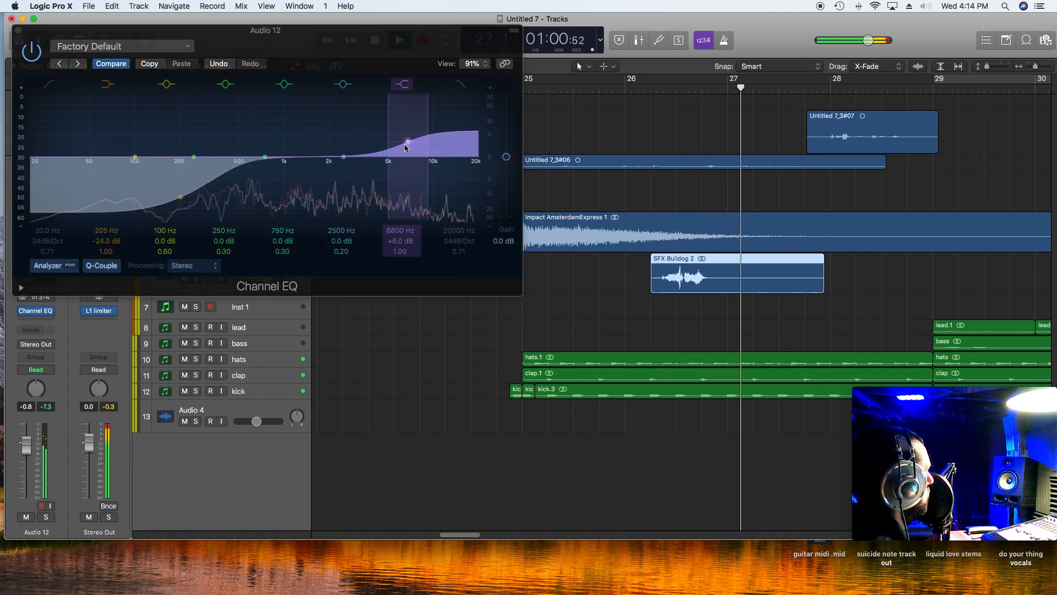
pyautogui.moveTo(405, 144); pyautogui.dragTo(403, 153)
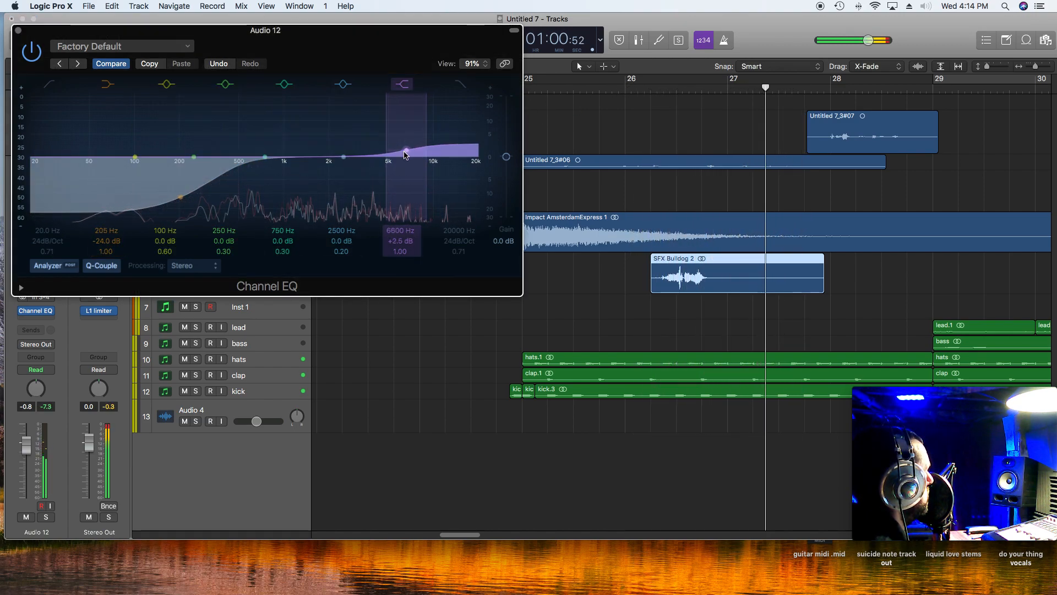
pyautogui.click(18, 31)
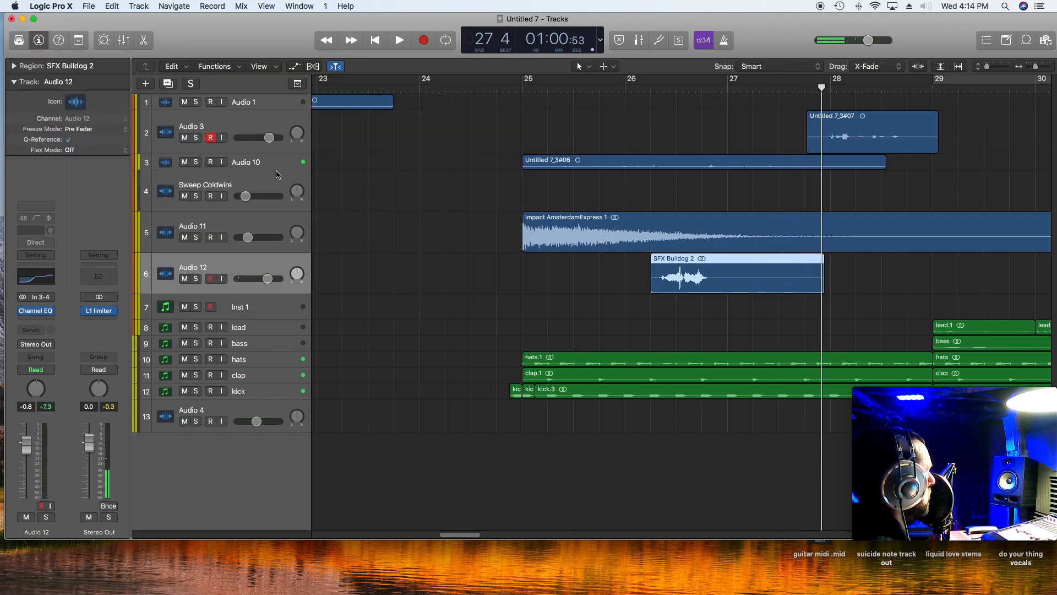
# - Enlarge the Audio 10 track and listen to the section from just before bar 26
pyautogui.moveTo(283, 168); pyautogui.dragTo(258, 218)
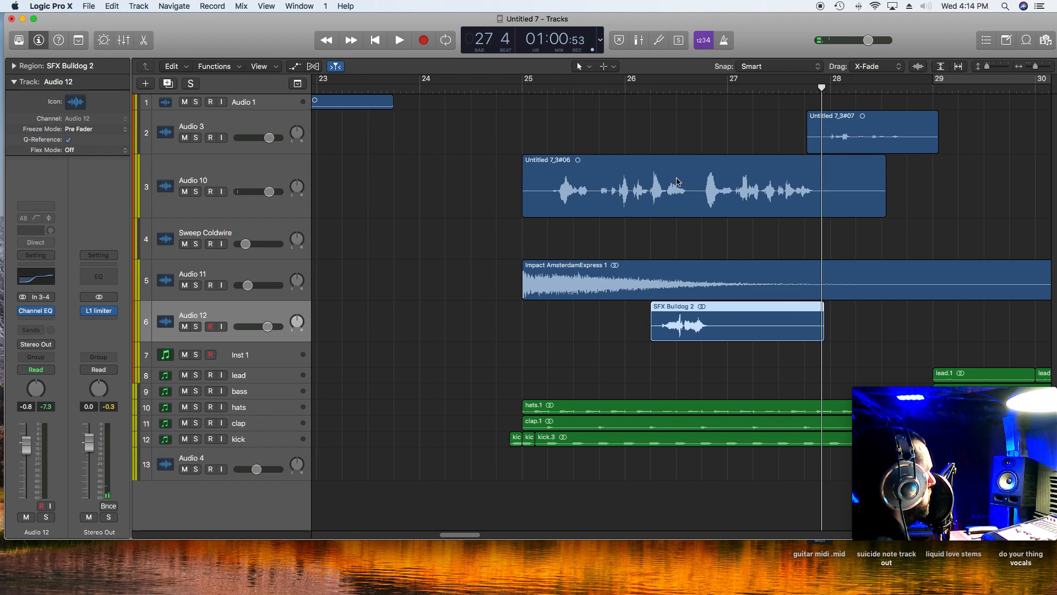
pyautogui.click(619, 90)
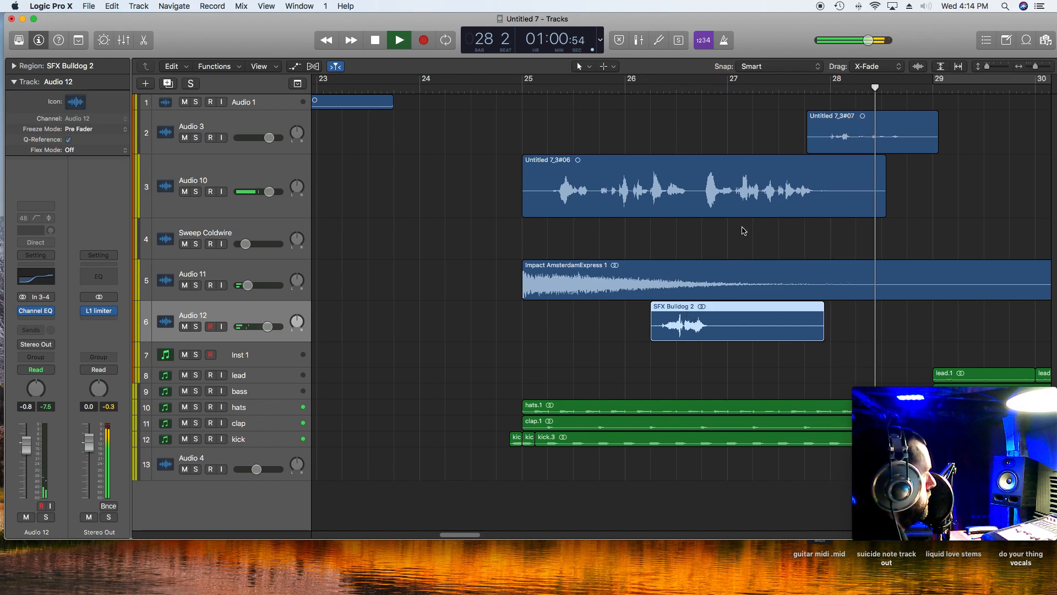
pyautogui.press('space')
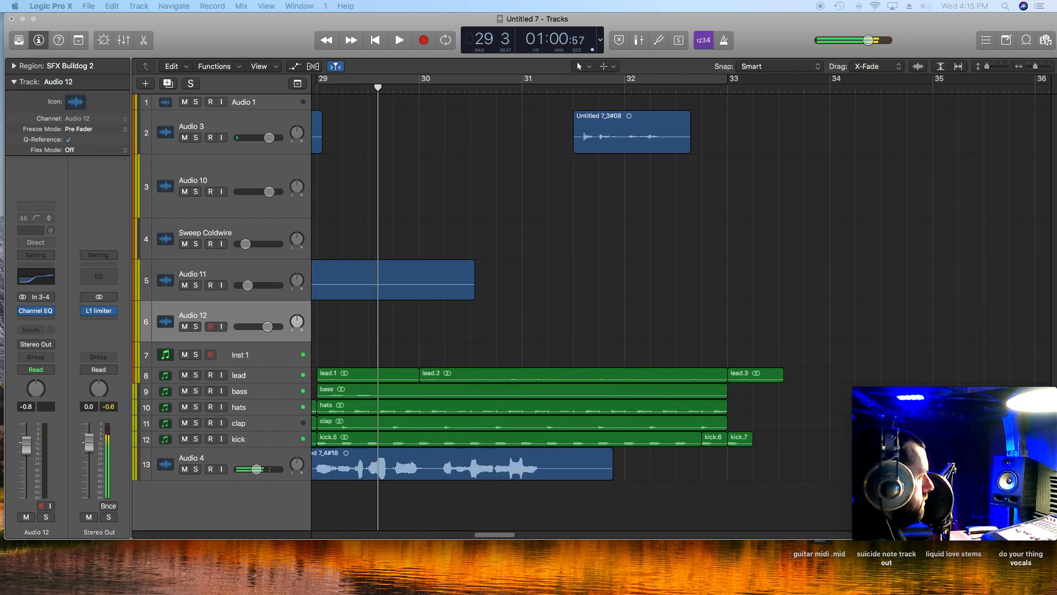
# - Try the sample Sweep BayLab 1 on Audio 12 starting just before bar 29, listen to it with the section, and delete it
pyautogui.moveTo(1009, 359); pyautogui.dragTo(562, 317)
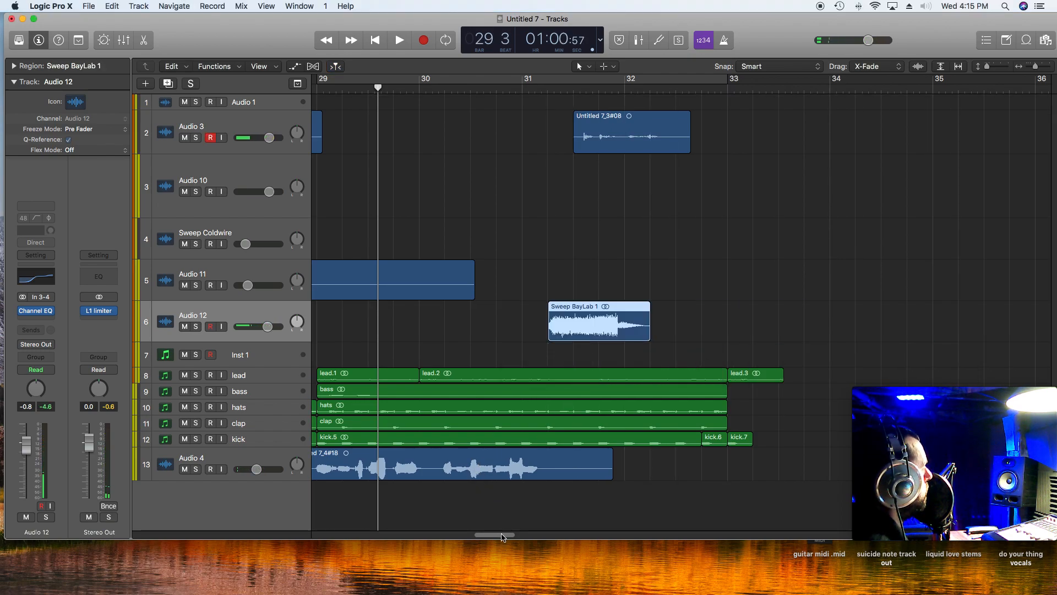
pyautogui.moveTo(501, 534); pyautogui.dragTo(479, 539)
pyautogui.moveTo(978, 335); pyautogui.dragTo(713, 342)
pyautogui.doubleClick(652, 92)
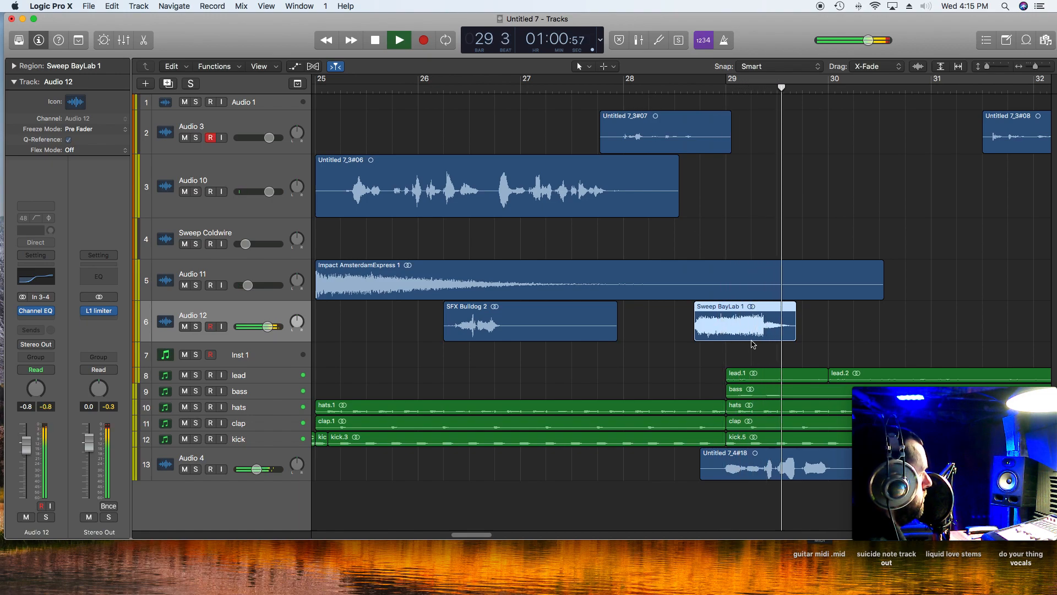
pyautogui.press('space')
pyautogui.press('Delete')
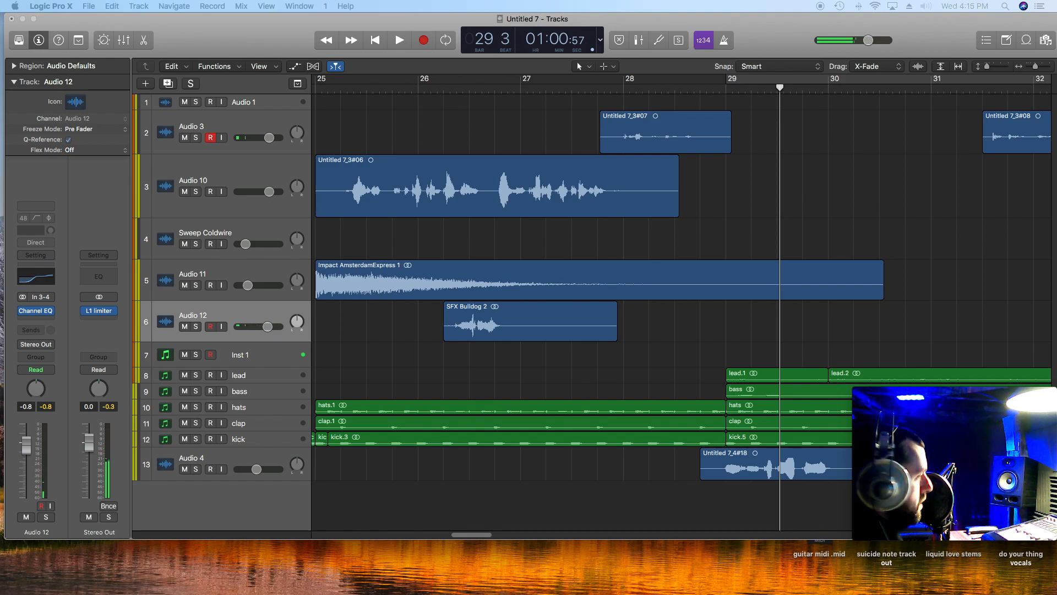
# - Add the sample Sweep CallingMe to Audio 12, reversed and trimmed to about one and a quarter bars, ending at bar 29
pyautogui.moveTo(935, 390); pyautogui.dragTo(682, 329)
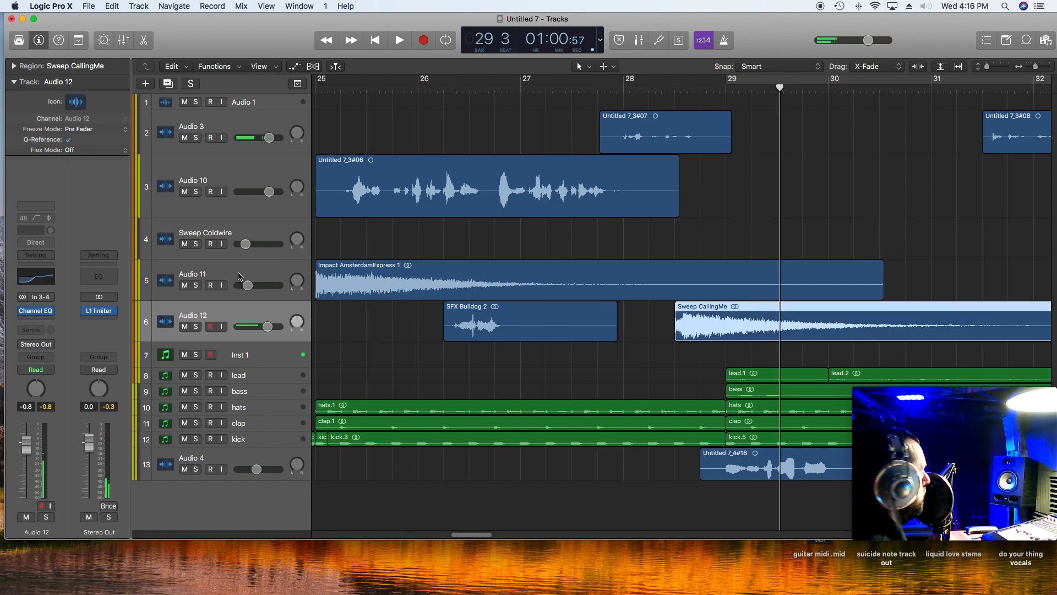
pyautogui.click(13, 65)
pyautogui.click(69, 247)
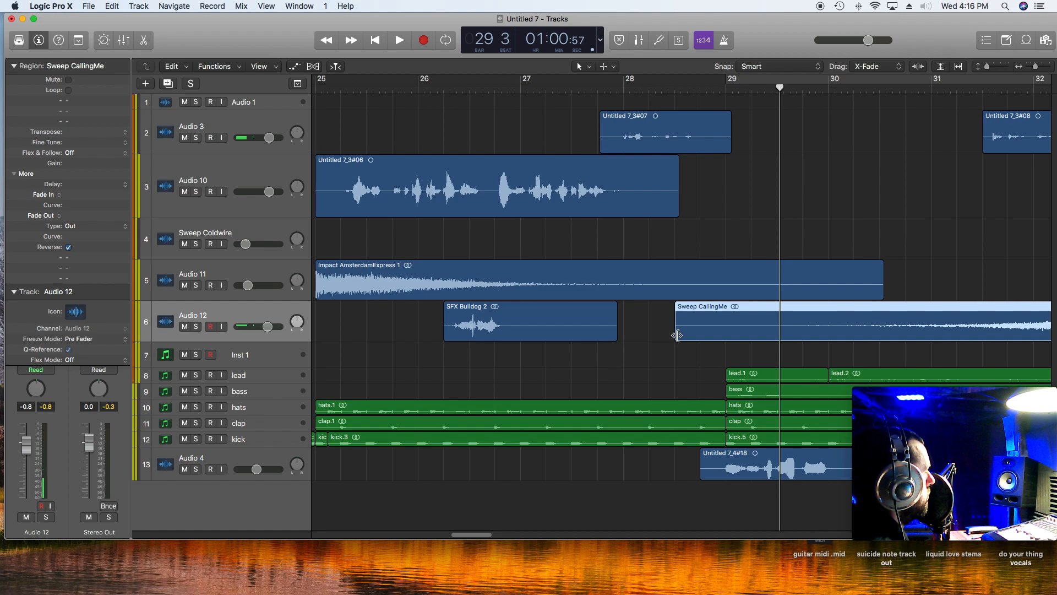
pyautogui.moveTo(677, 336); pyautogui.dragTo(823, 336)
pyautogui.moveTo(884, 320); pyautogui.dragTo(665, 333)
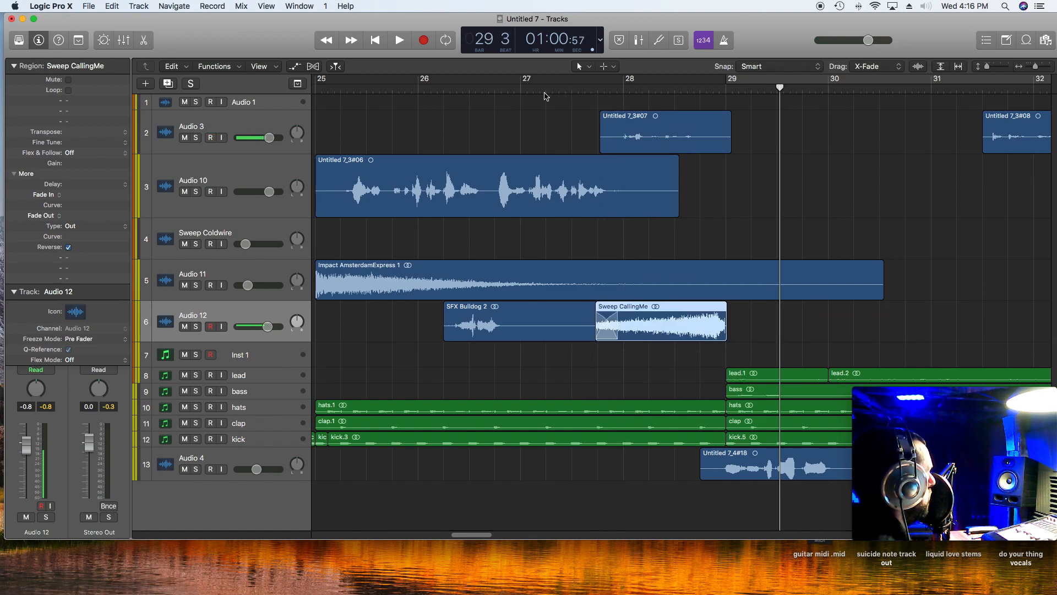
# - Listen from just after bar 27 and shorten the end of SFX Bulldog 2 so it stops before the reversed sweep starts
pyautogui.click(545, 96)
pyautogui.press('space')
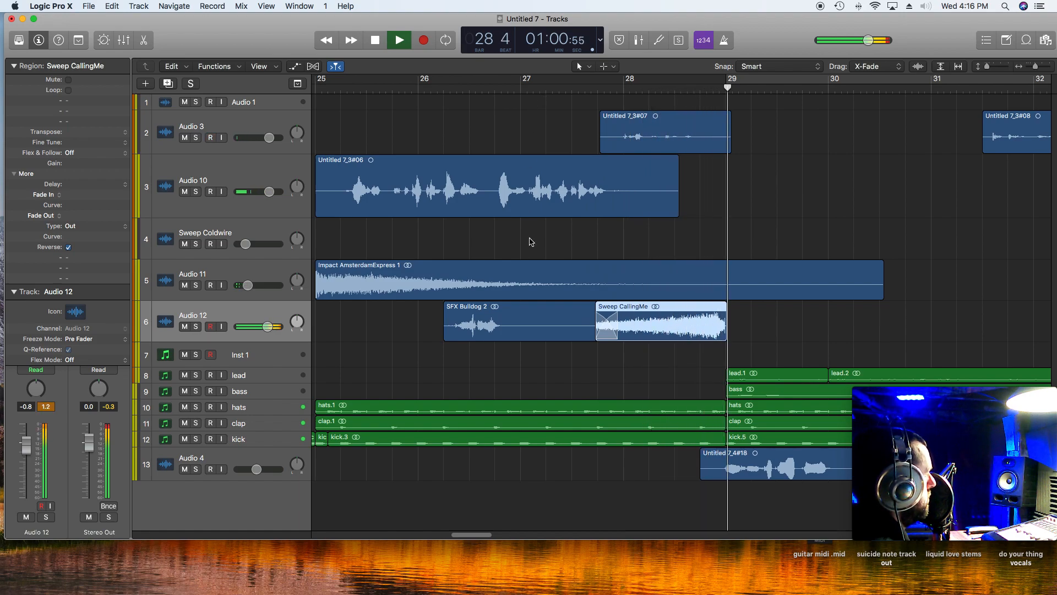
pyautogui.press('space')
pyautogui.click(583, 327)
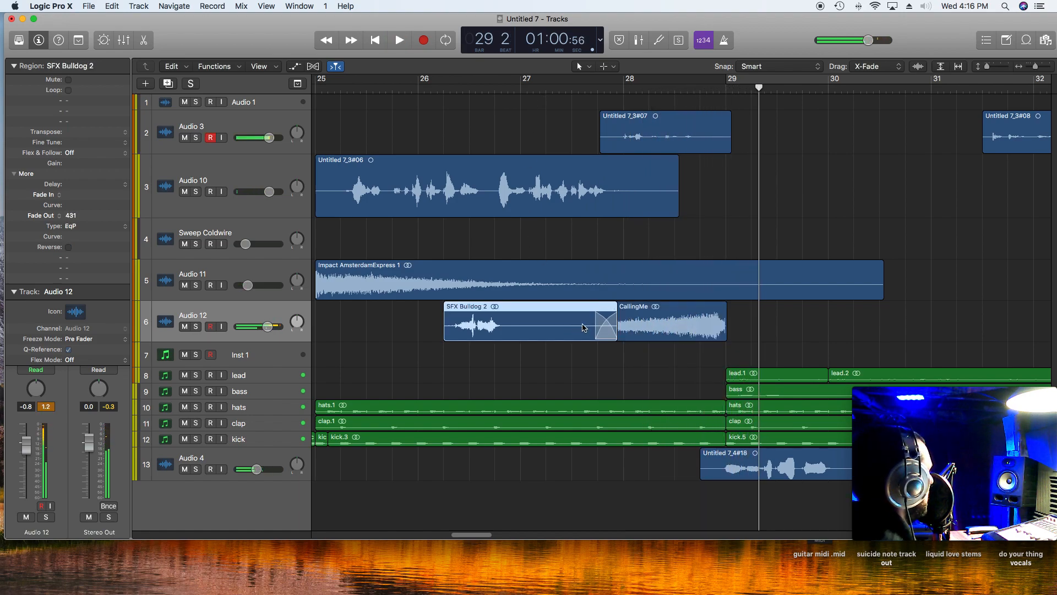
pyautogui.moveTo(615, 337); pyautogui.dragTo(565, 337)
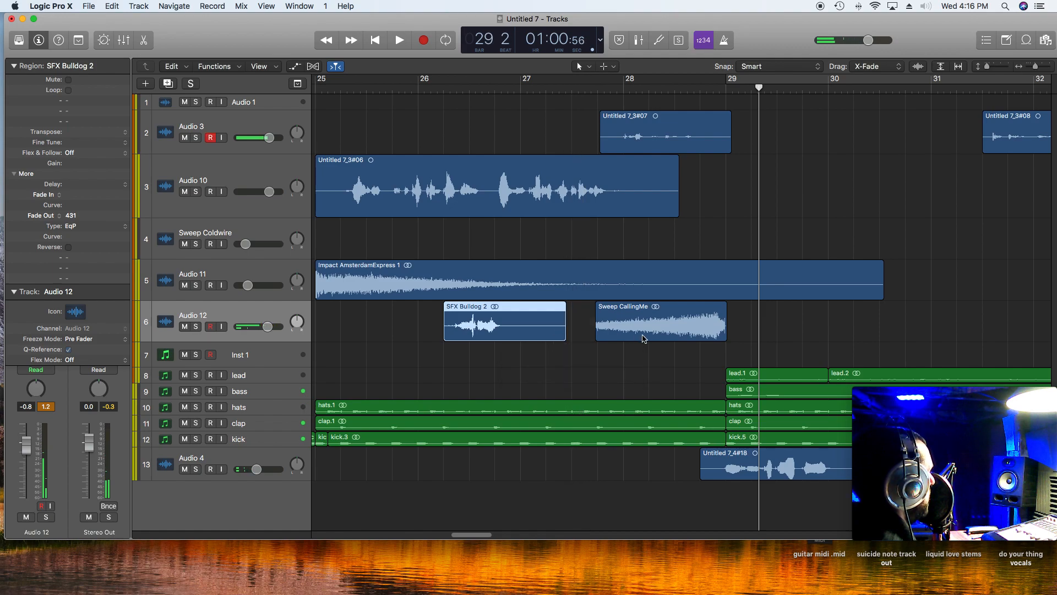
# - Apply a fade-in of 1555 to the Sweep CallingMe region with the Fade tool
pyautogui.click(644, 338)
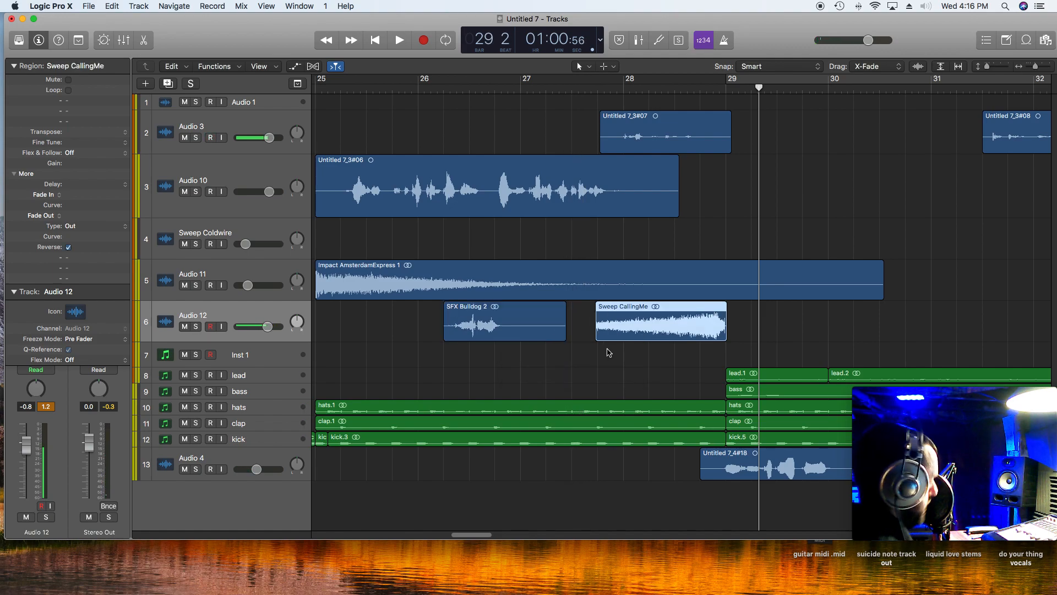
pyautogui.press('t')
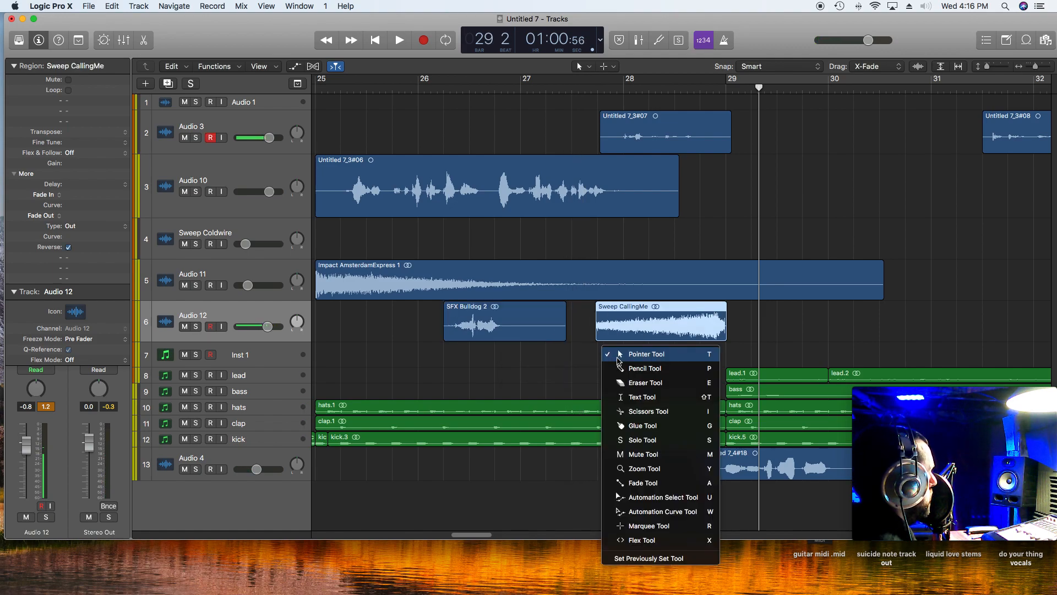
pyautogui.click(684, 481)
pyautogui.moveTo(599, 312); pyautogui.dragTo(678, 326)
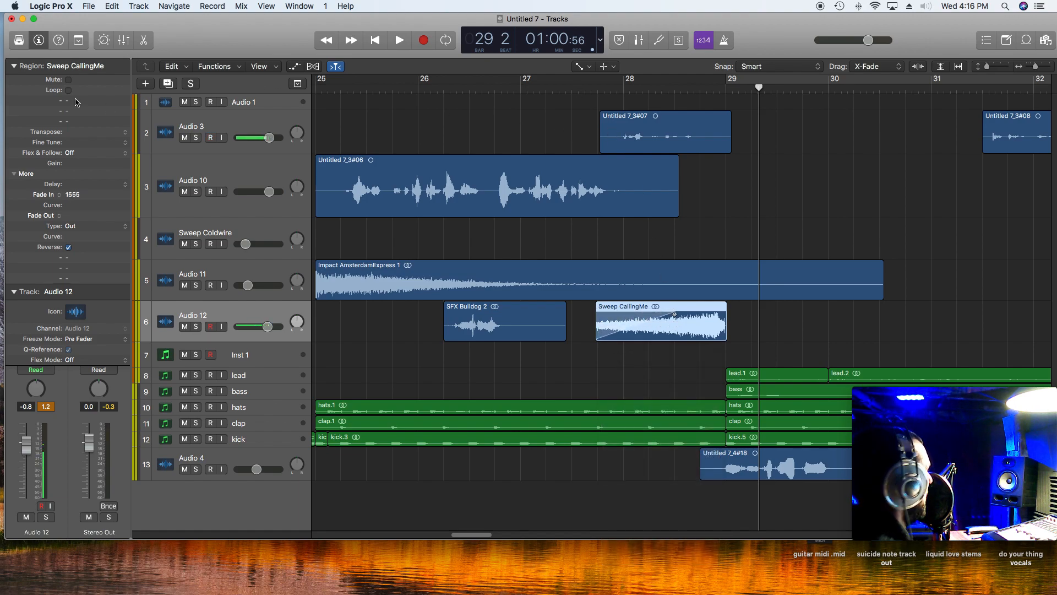
# - Set the Sweep CallingMe region's gain to -7.0 dB and replay from just after bar 27
pyautogui.click(13, 65)
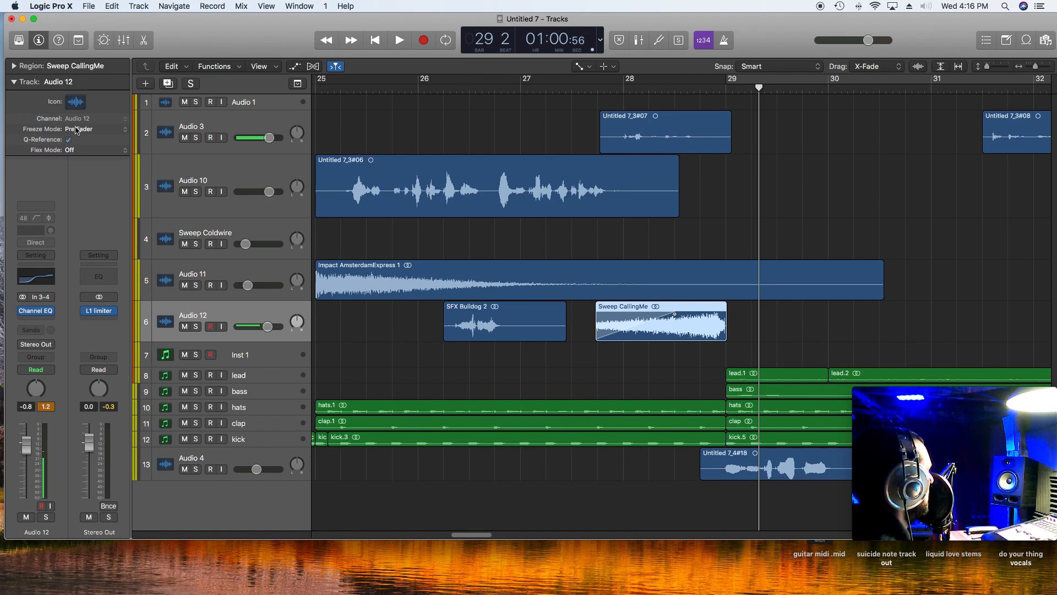
pyautogui.click(14, 66)
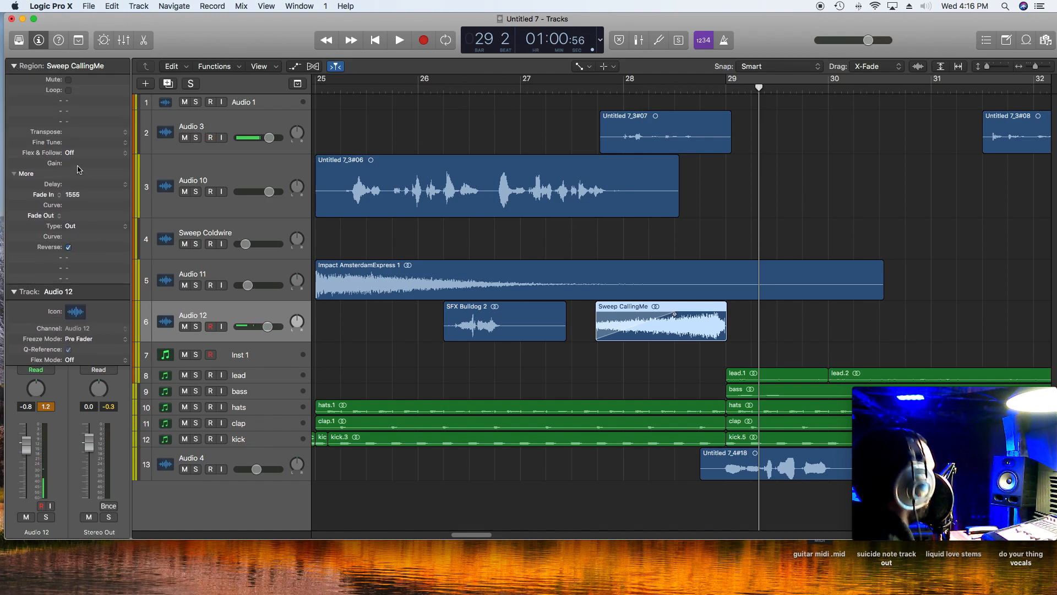
pyautogui.moveTo(82, 163); pyautogui.dragTo(96, 166)
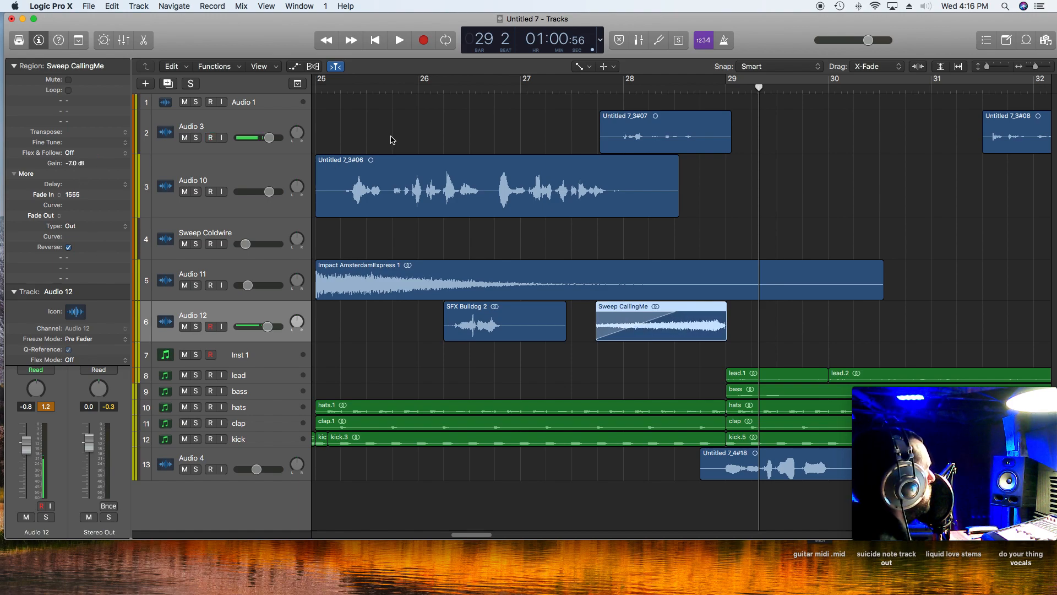
pyautogui.doubleClick(537, 88)
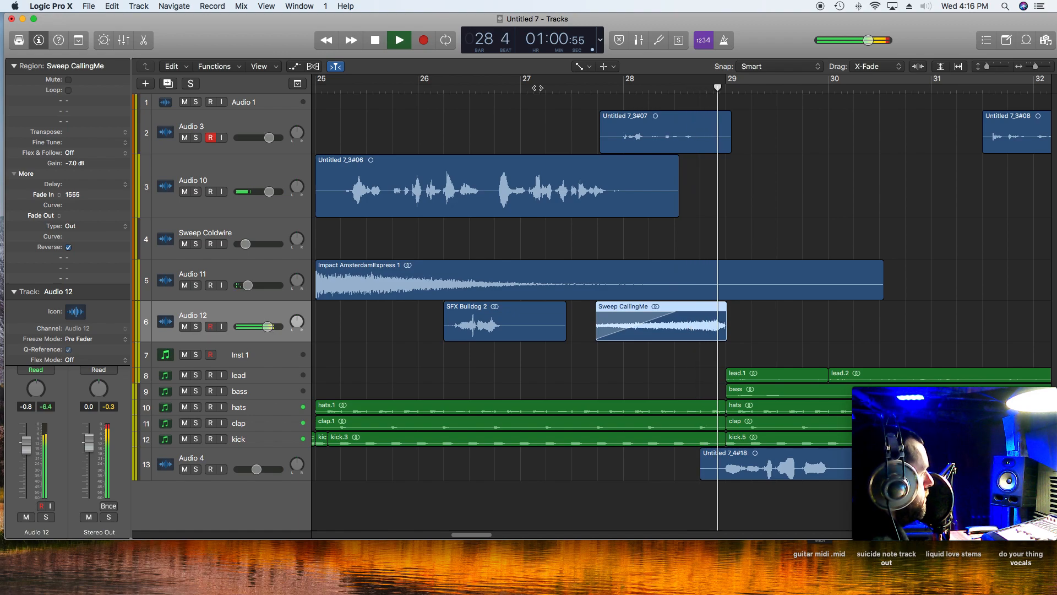
# - Listen from bar 25 and shorten the end of the Impact AmsterdamExpress 1 region to just after bar 28
pyautogui.press('space')
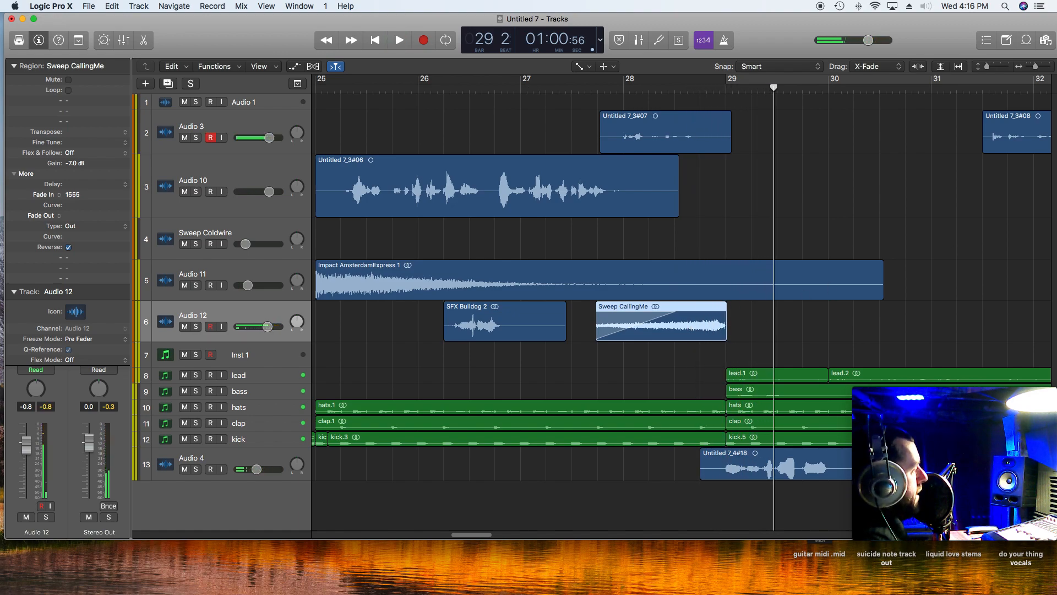
pyautogui.click(316, 88)
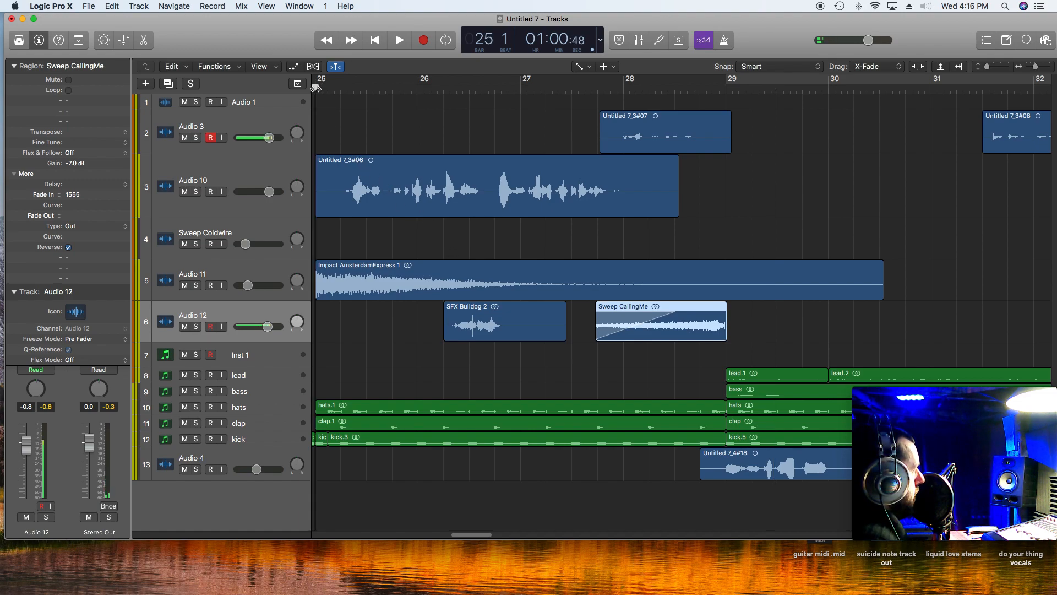
pyautogui.press('space')
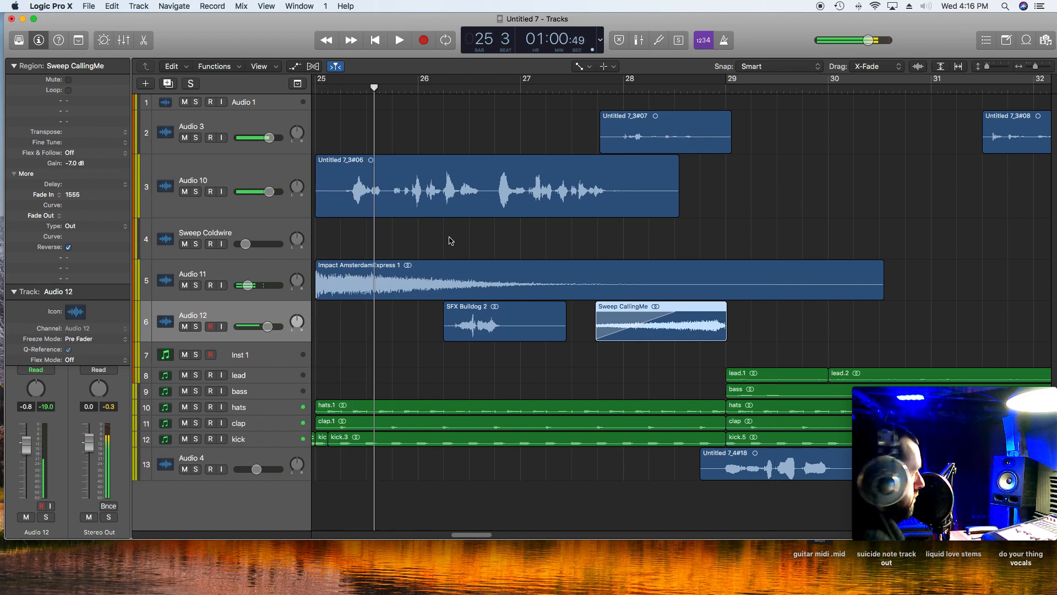
pyautogui.press('t')
pyautogui.click(471, 232)
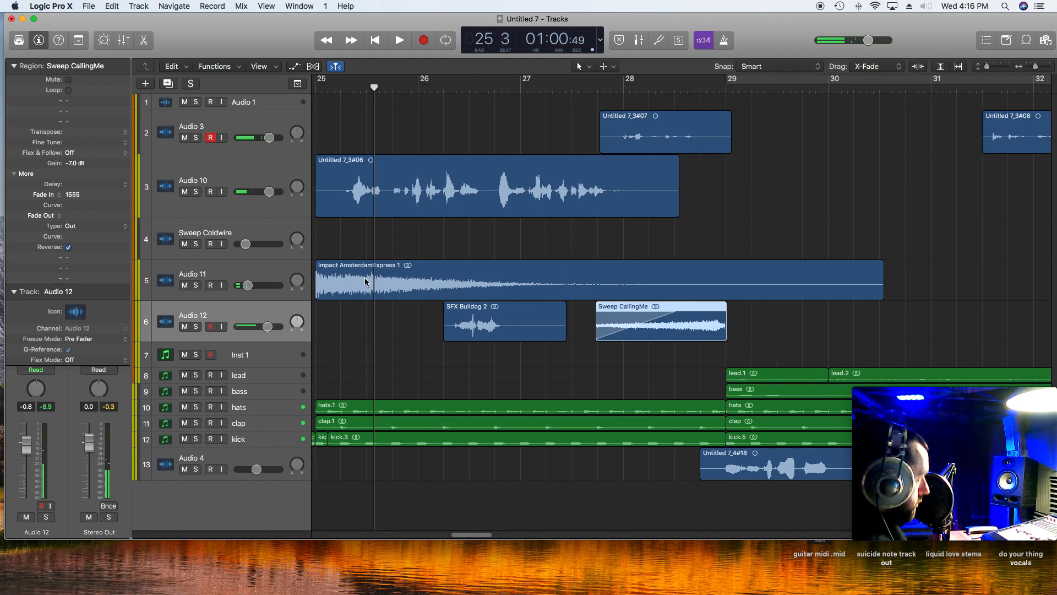
pyautogui.moveTo(882, 285); pyautogui.dragTo(646, 284)
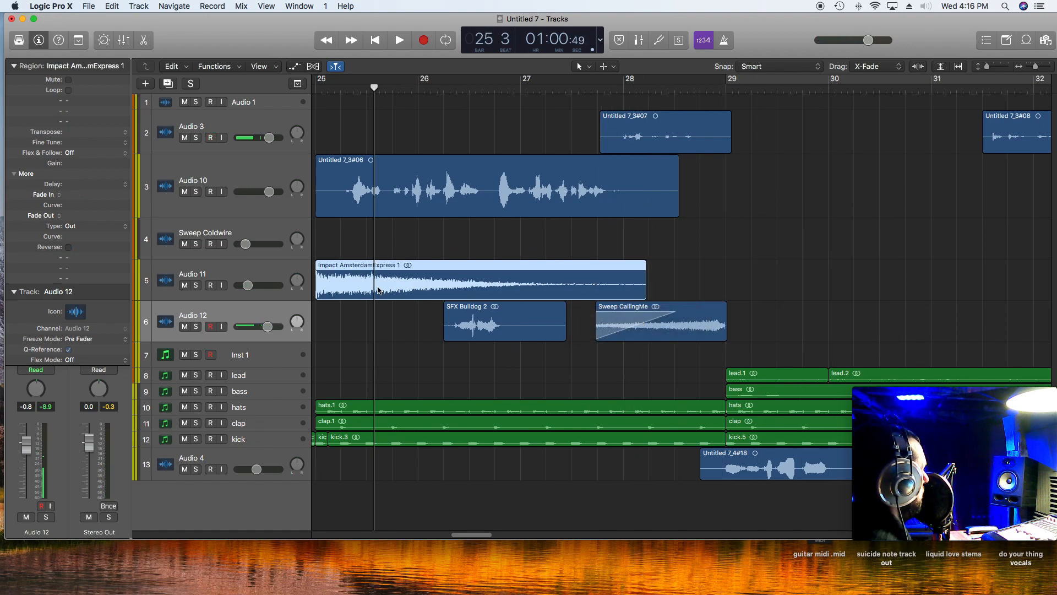
# - Copy the shortened Impact AmsterdamExpress 1 region to bar 29 on Audio 11 and listen from the middle of bar 27
pyautogui.rightClick(377, 286)
pyautogui.click(705, 294)
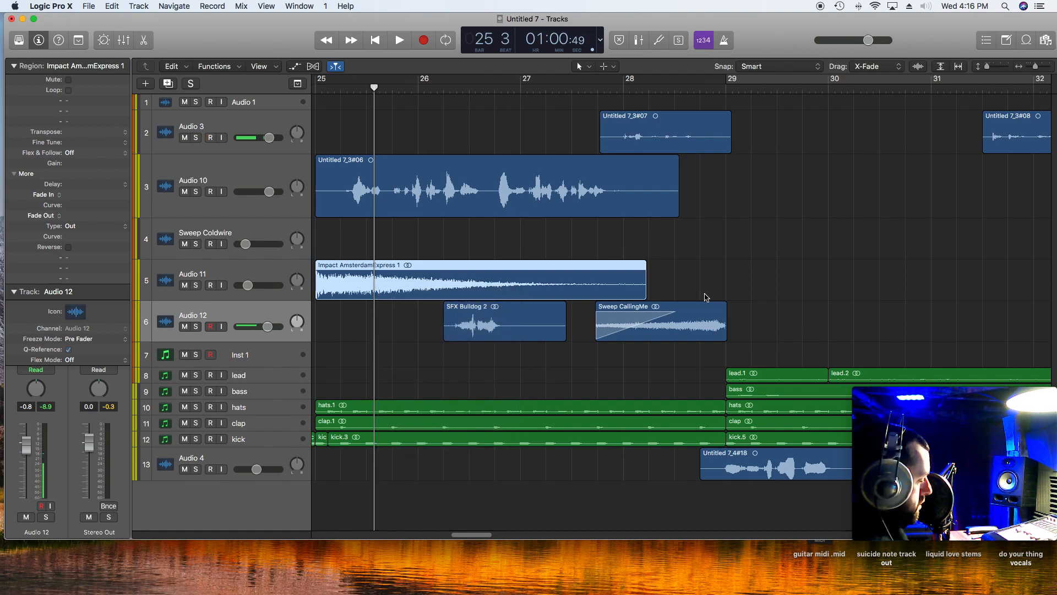
pyautogui.rightClick(358, 272)
pyautogui.click(365, 269)
pyautogui.click(355, 271)
pyautogui.moveTo(355, 274); pyautogui.dragTo(753, 287)
pyautogui.click(571, 91)
pyautogui.press('space')
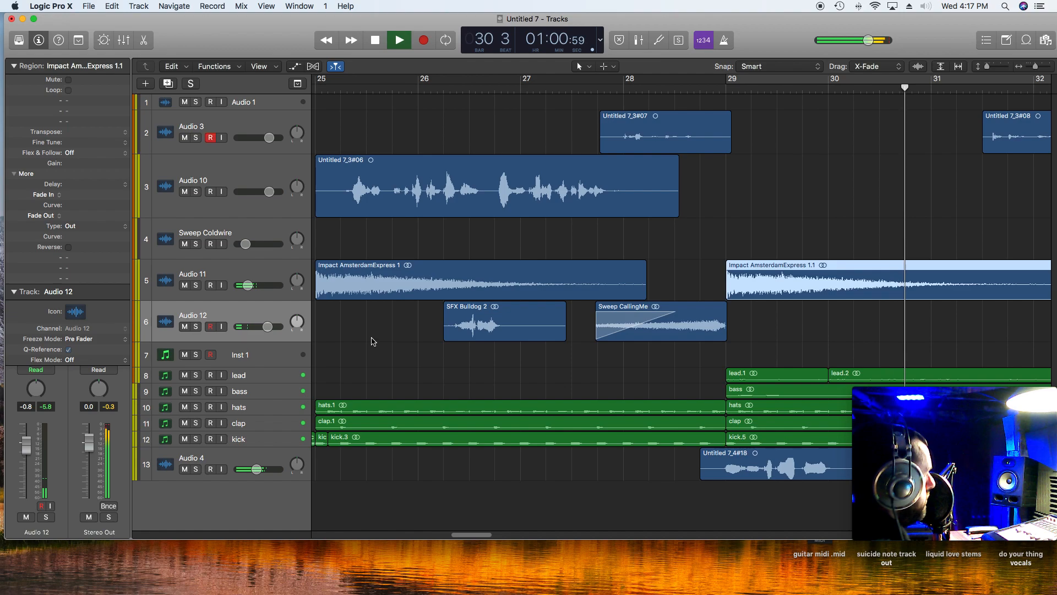
# - Add the sample Impact Factor 3 to Audio 11 at bar 33 and play the ending
pyautogui.moveTo(1035, 66); pyautogui.dragTo(1029, 69)
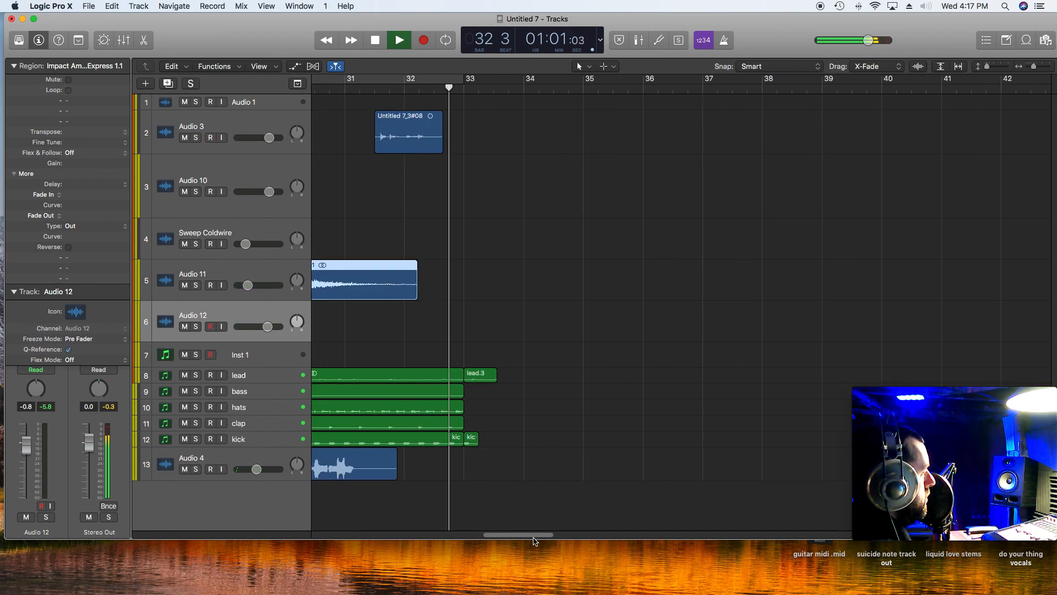
pyautogui.moveTo(517, 534); pyautogui.dragTo(503, 535)
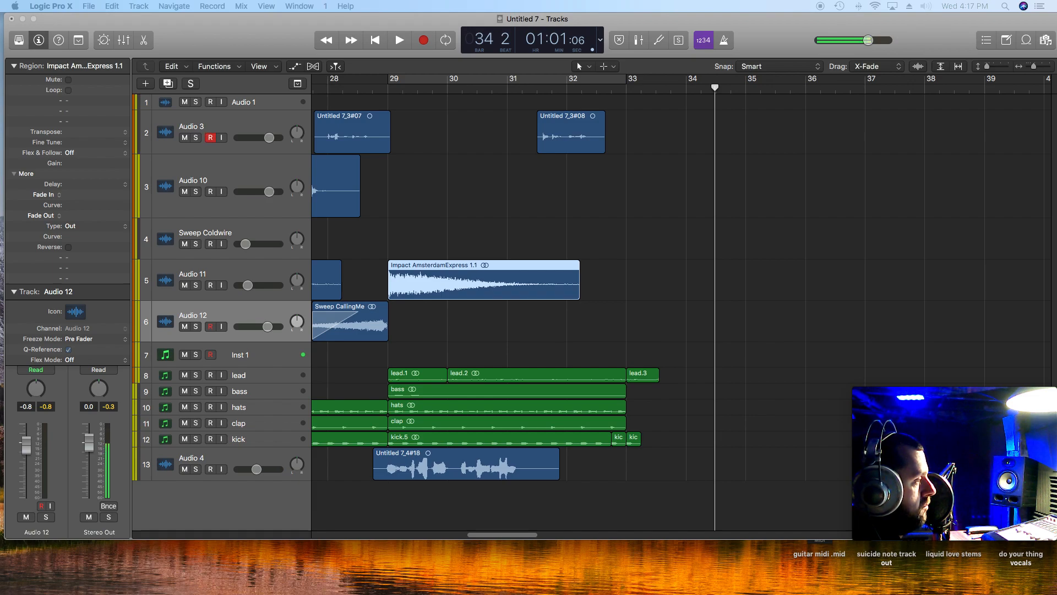
pyautogui.moveTo(986, 396); pyautogui.dragTo(628, 295)
pyautogui.press('space')
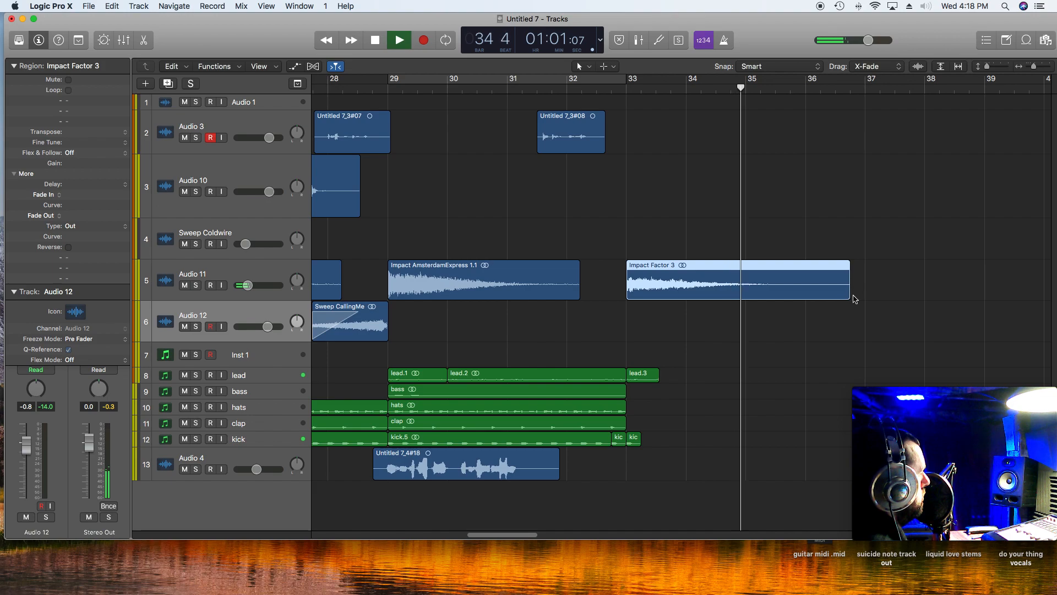
pyautogui.press('space')
# - Replay the section through the ending and set the Sweep CallingMe region's gain to -11.2 dB
pyautogui.click(334, 43)
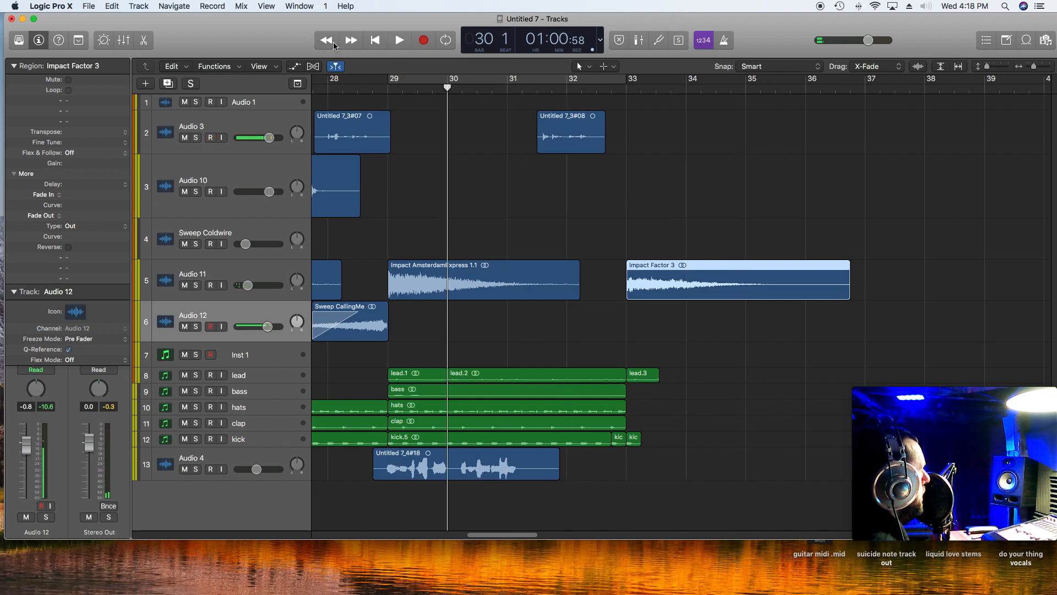
pyautogui.press('space')
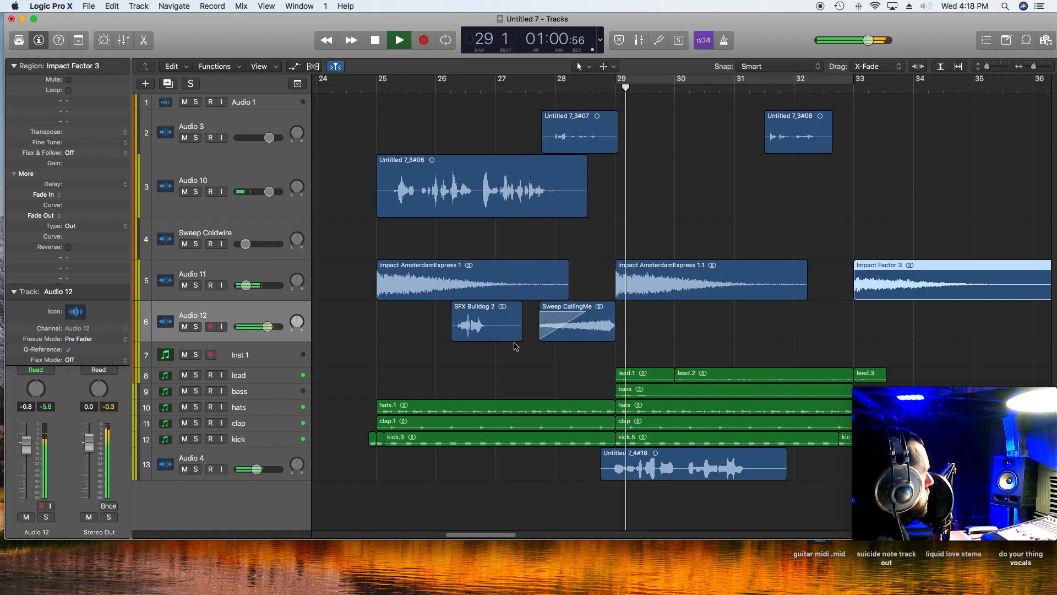
pyautogui.click(585, 332)
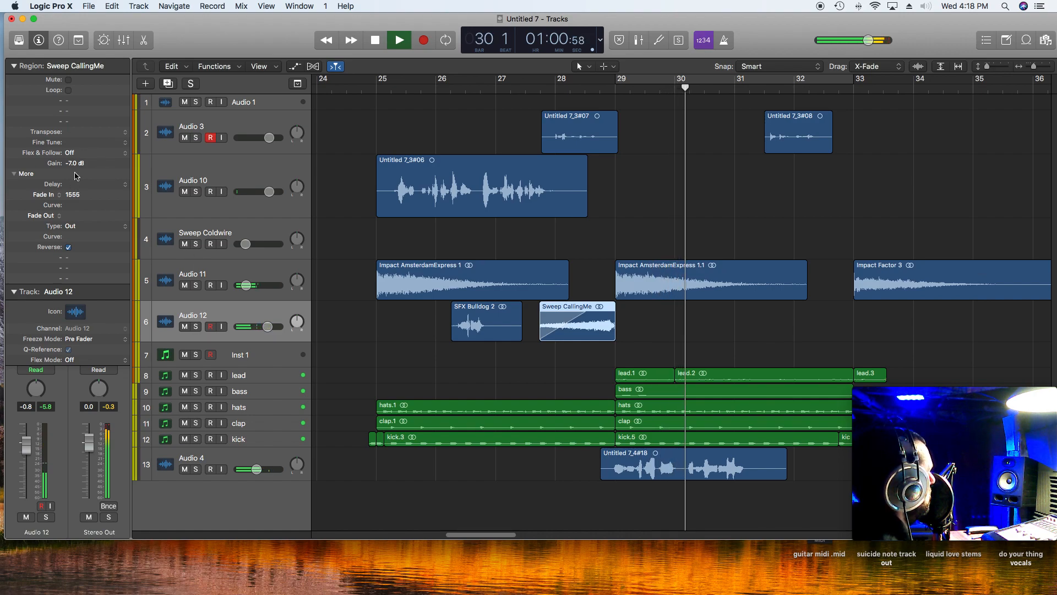
pyautogui.moveTo(88, 163); pyautogui.dragTo(90, 225)
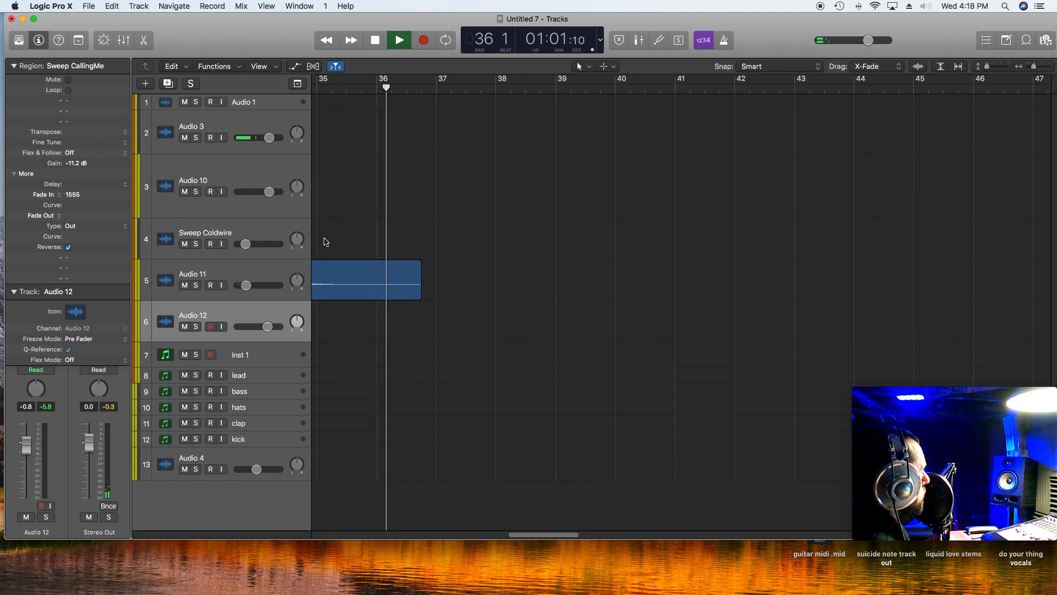
pyautogui.press('space')
# - Play the whole section from bar 25 through the final impact at bar 33 to check the transitions
pyautogui.moveTo(1034, 67); pyautogui.dragTo(1028, 67)
pyautogui.moveTo(763, 537); pyautogui.dragTo(633, 534)
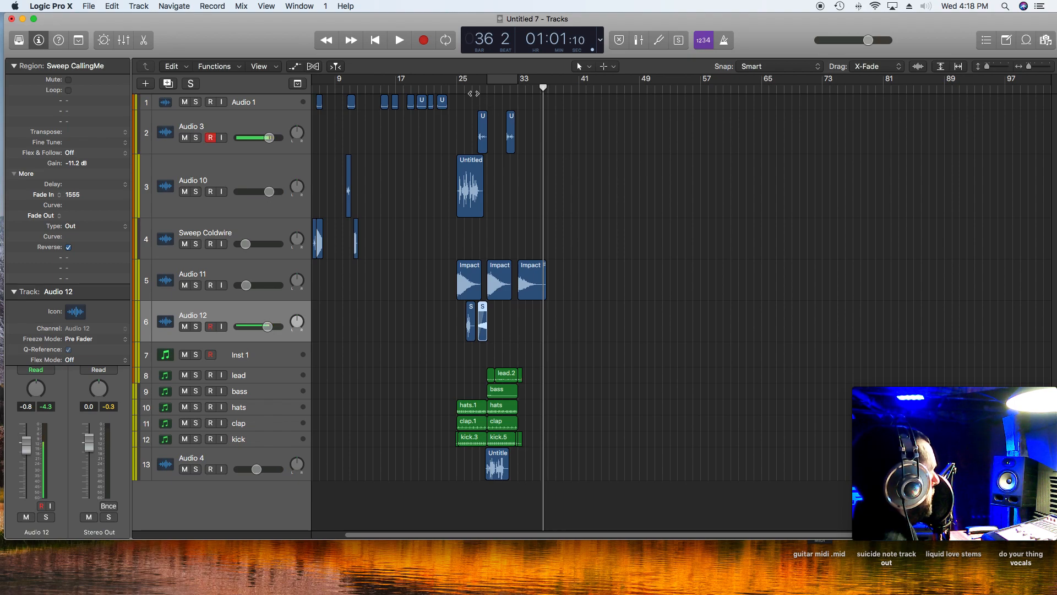
pyautogui.click(456, 88)
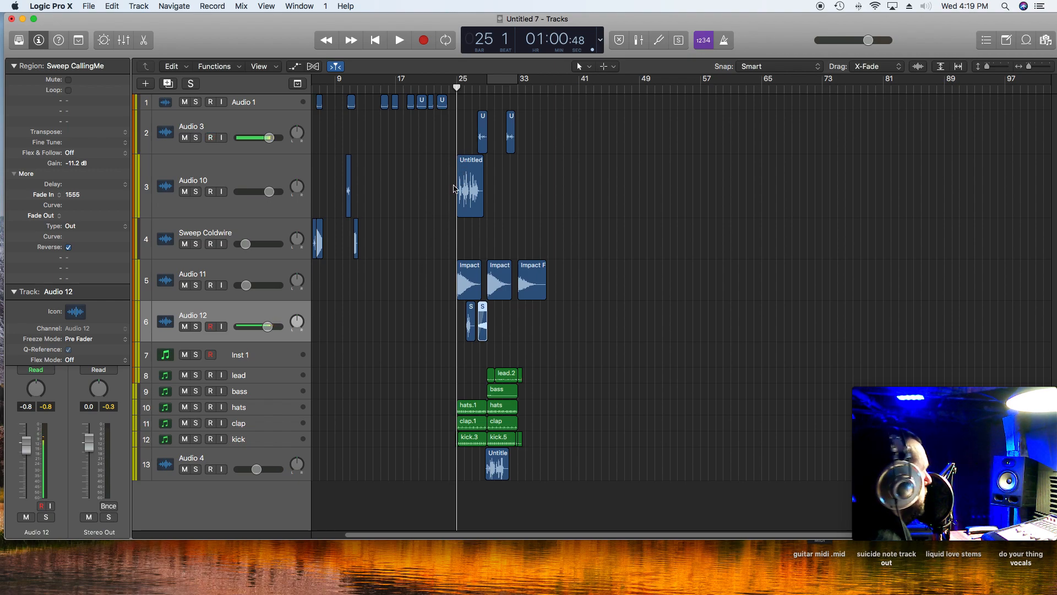
pyautogui.press('space')
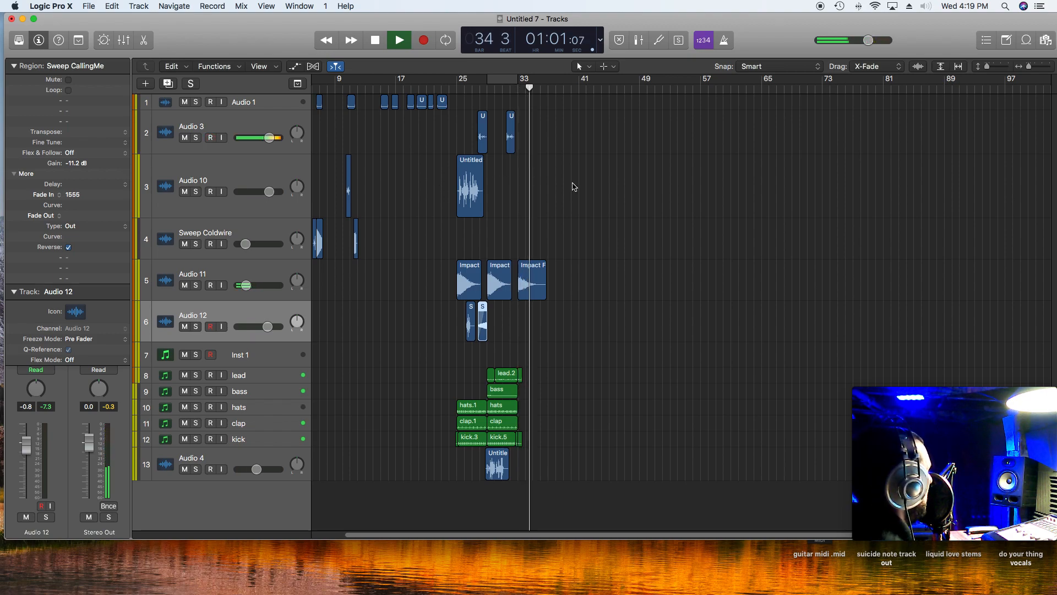
pyautogui.press('space')
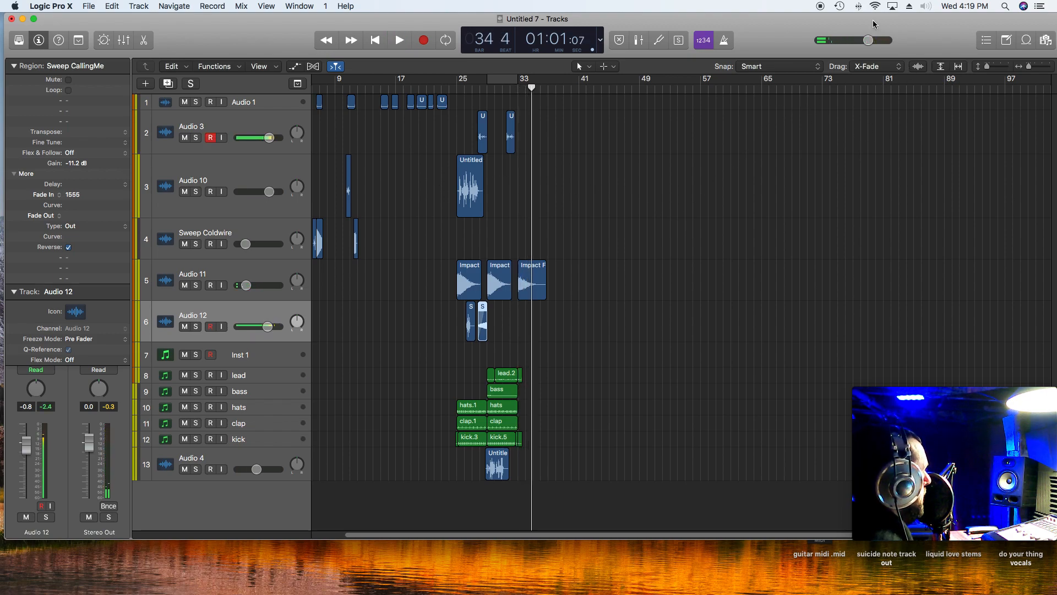